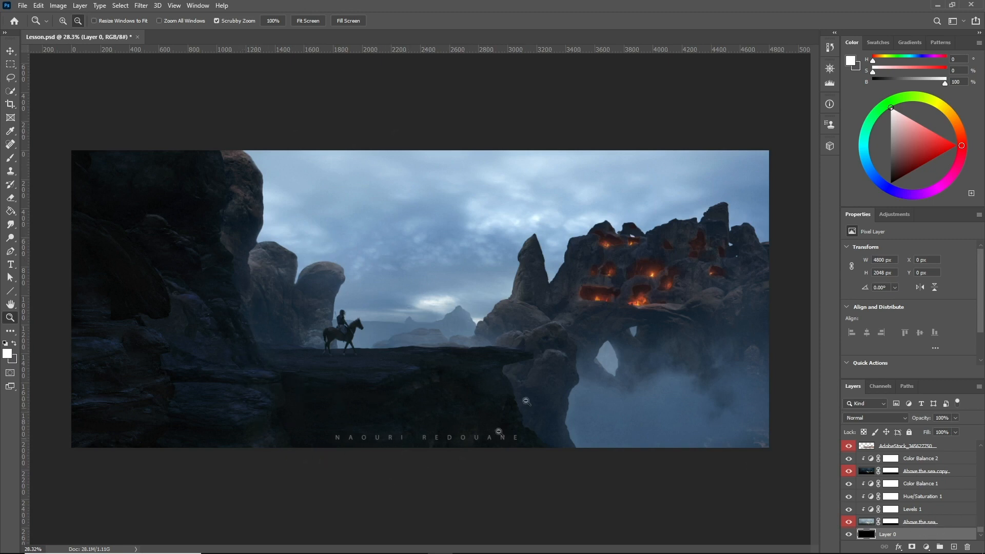
# Step: Hide every layer except the black Layer 0 at the base of the layer stack
pyautogui.moveTo(343, 336); pyautogui.dragTo(321, 356)
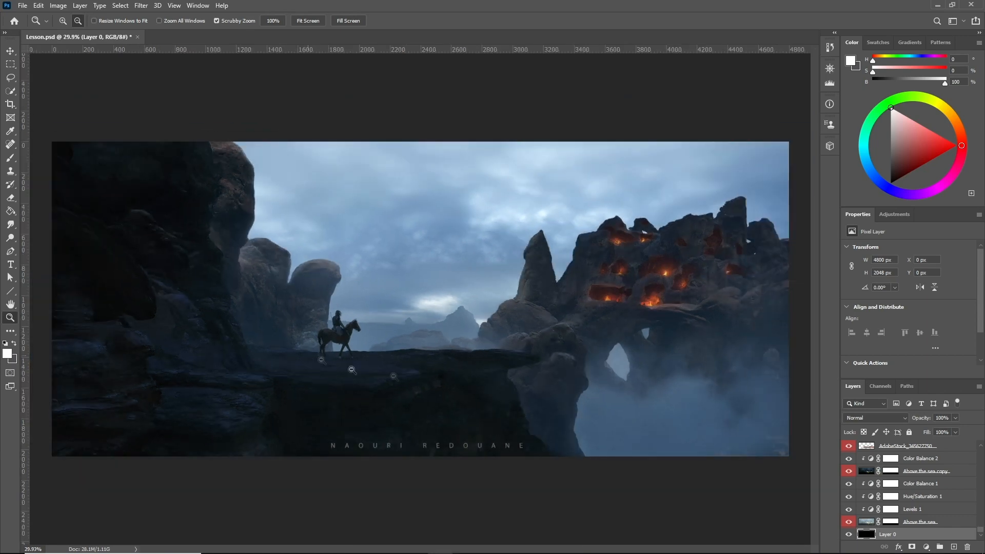
pyautogui.moveTo(982, 531)
pyautogui.mouseDown()
pyautogui.moveTo(982, 451)
pyautogui.moveTo(982, 535)
pyautogui.mouseUp()
pyautogui.moveTo(980, 530)
pyautogui.mouseDown()
pyautogui.moveTo(980, 445)
pyautogui.moveTo(981, 534)
pyautogui.mouseUp()
pyautogui.rightClick(850, 537)
pyautogui.click(903, 454)
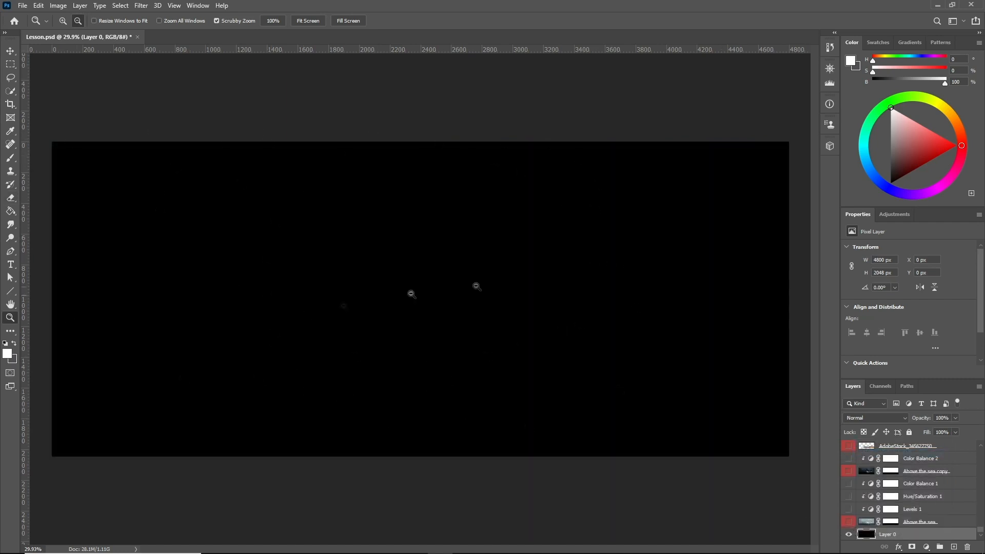
# Step: Show the Above the sea sky layer, the distant mountains layer and the red rock arch layer
pyautogui.click(849, 522)
pyautogui.scroll(2, 849, 513)
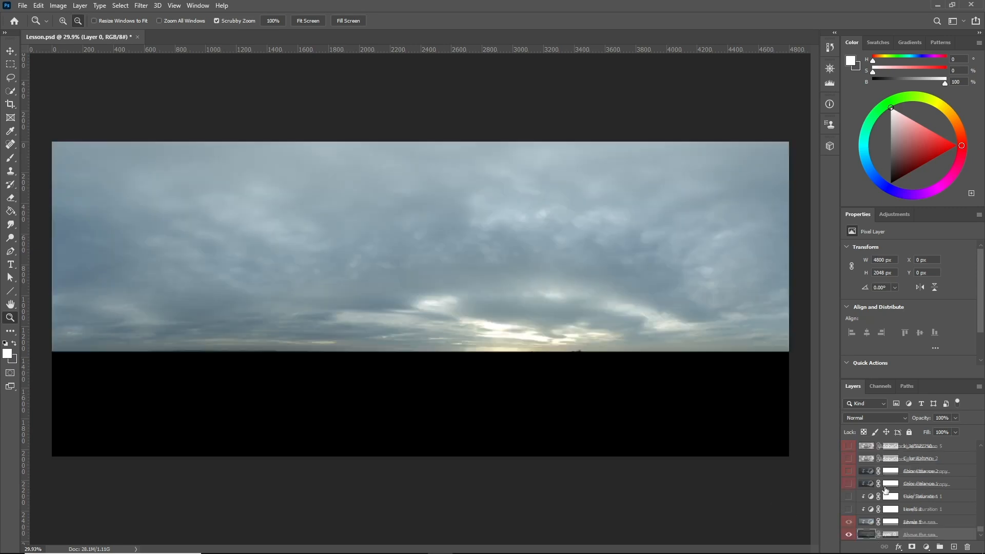
pyautogui.click(849, 471)
pyautogui.scroll(6, 854, 482)
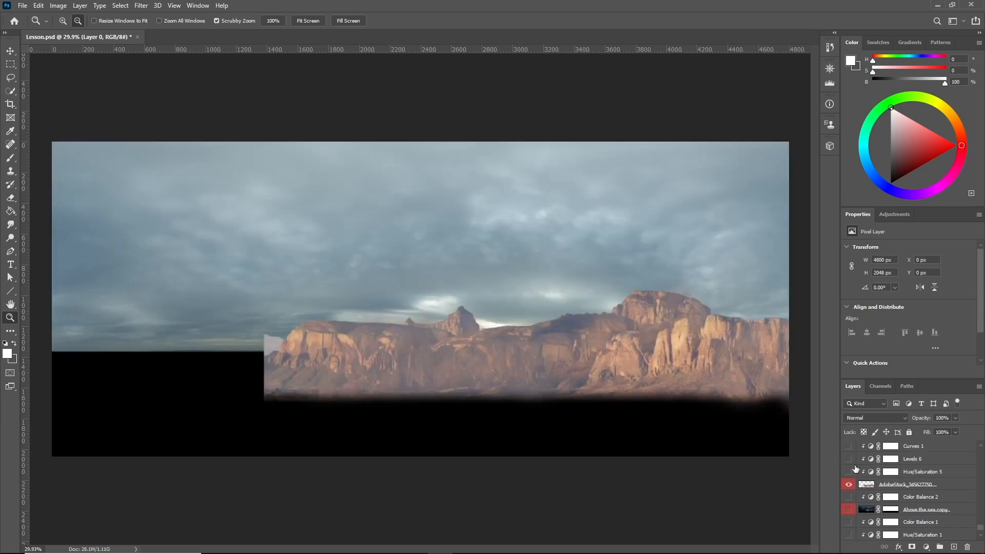
pyautogui.click(847, 487)
pyautogui.scroll(5, 849, 490)
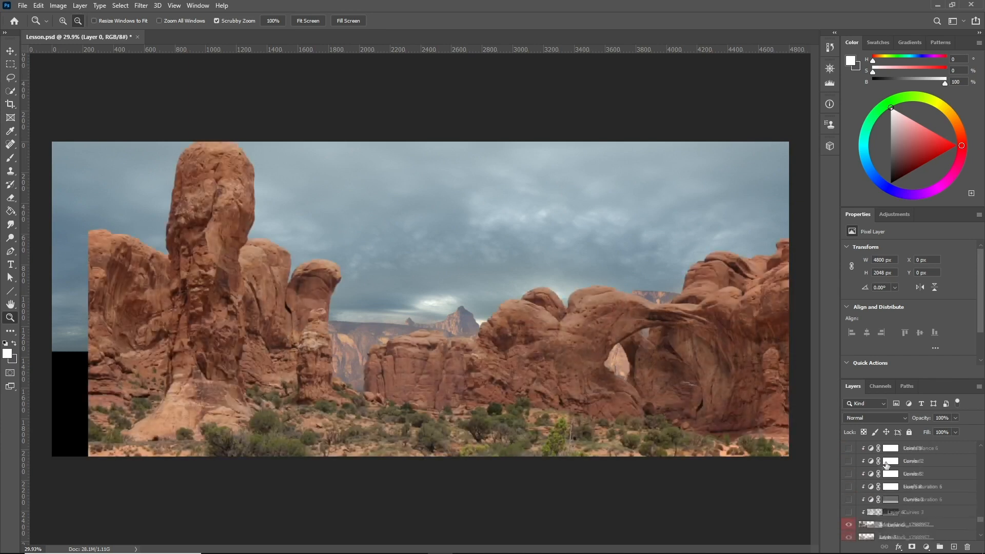
# Step: Show the orange rock beside the arch, the cave-riddled rock formation and the red foreground cliff
pyautogui.click(848, 502)
pyautogui.scroll(8, 854, 491)
pyautogui.click(850, 481)
pyautogui.scroll(4, 857, 477)
pyautogui.scroll(3, 857, 476)
pyautogui.click(849, 476)
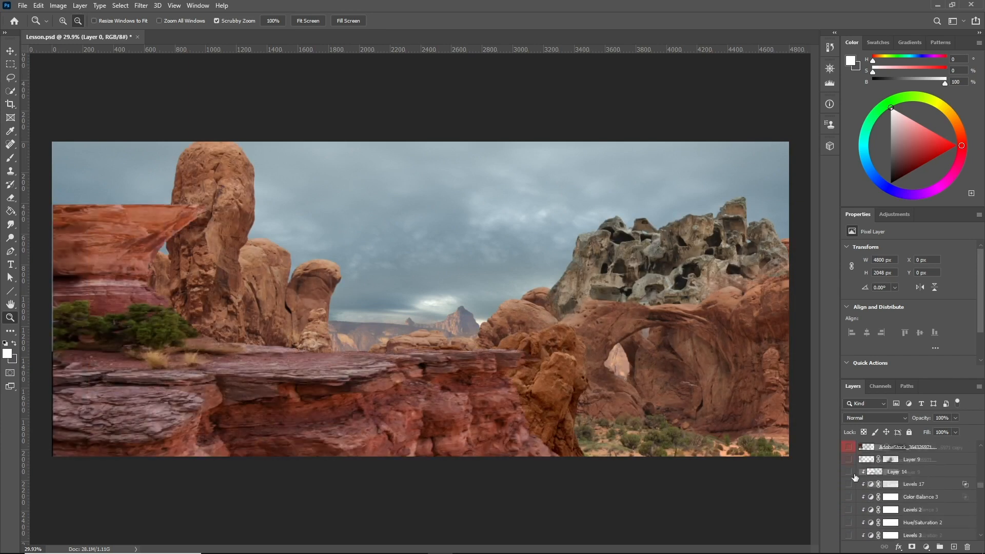
# Step: Show the pointed rock pinnacle, the large rocks on the image's left side and the horse rider
pyautogui.scroll(2, 854, 477)
pyautogui.click(850, 477)
pyautogui.scroll(4, 857, 477)
pyautogui.click(850, 481)
pyautogui.scroll(6, 852, 498)
pyautogui.click(848, 504)
pyautogui.scroll(4, 851, 503)
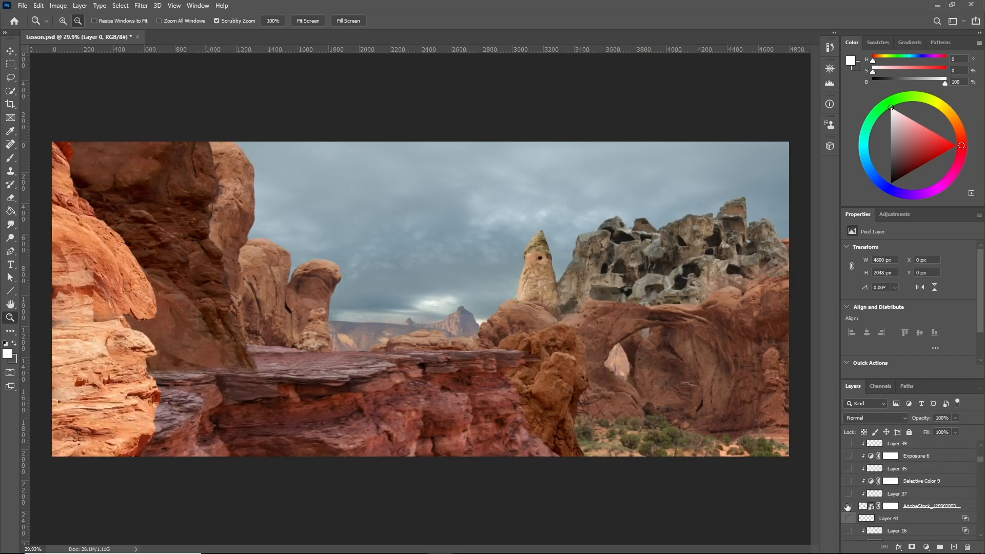
pyautogui.click(849, 506)
pyautogui.scroll(4, 857, 498)
# Step: Select the Above the sea sky layer near the base of the layer stack
pyautogui.scroll(-20, 918, 502)
pyautogui.scroll(-3, 924, 504)
pyautogui.click(918, 522)
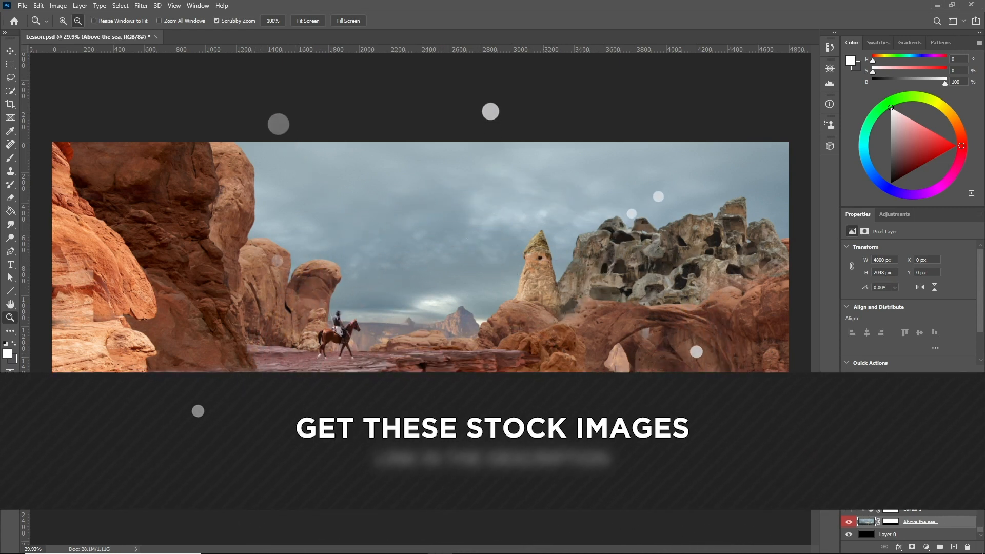
# Step: Add a Hue/Saturation adjustment layer above all layers with Saturation set to -100
pyautogui.scroll(10, 913, 461)
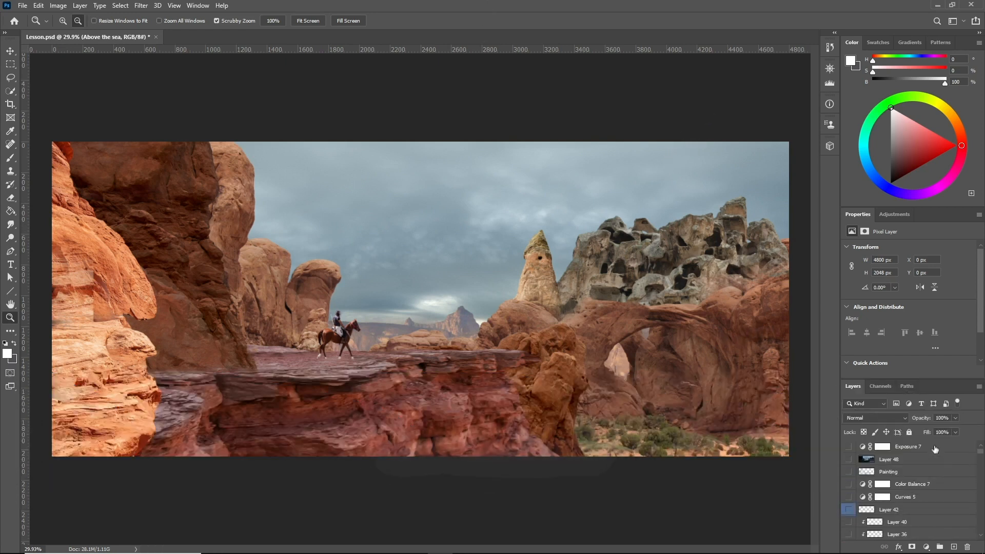
pyautogui.click(932, 451)
pyautogui.click(925, 547)
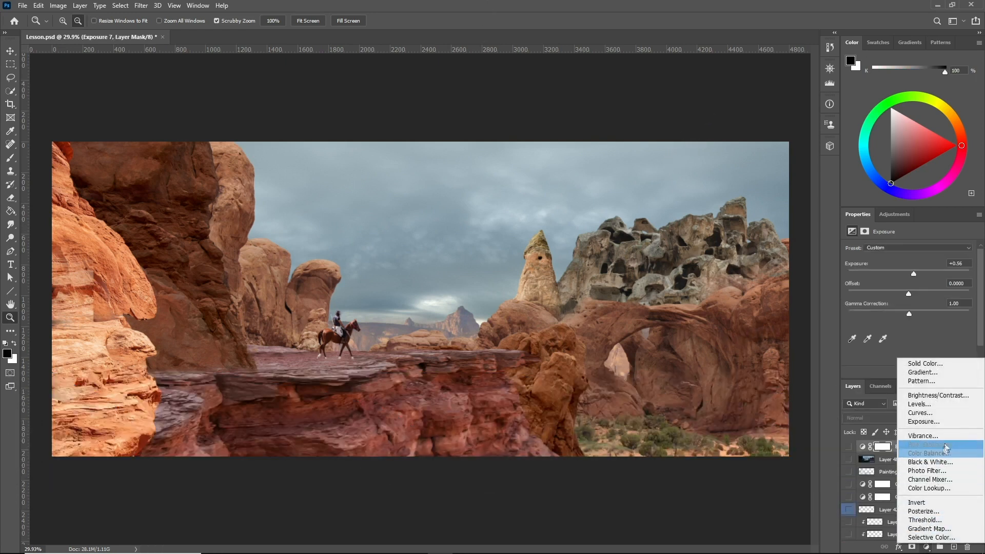
pyautogui.click(928, 450)
pyautogui.moveTo(908, 307); pyautogui.dragTo(768, 310)
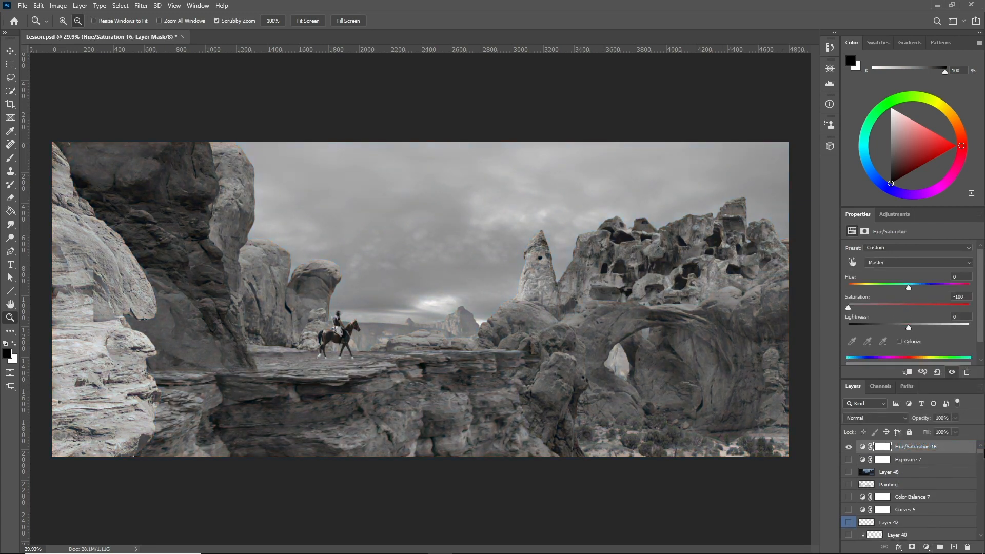
# Step: Try a topmost Exposure adjustment layer with exposure -0.79, offset +0.0424 and gamma correction 0.50, and delete it
pyautogui.moveTo(981, 455); pyautogui.dragTo(981, 531)
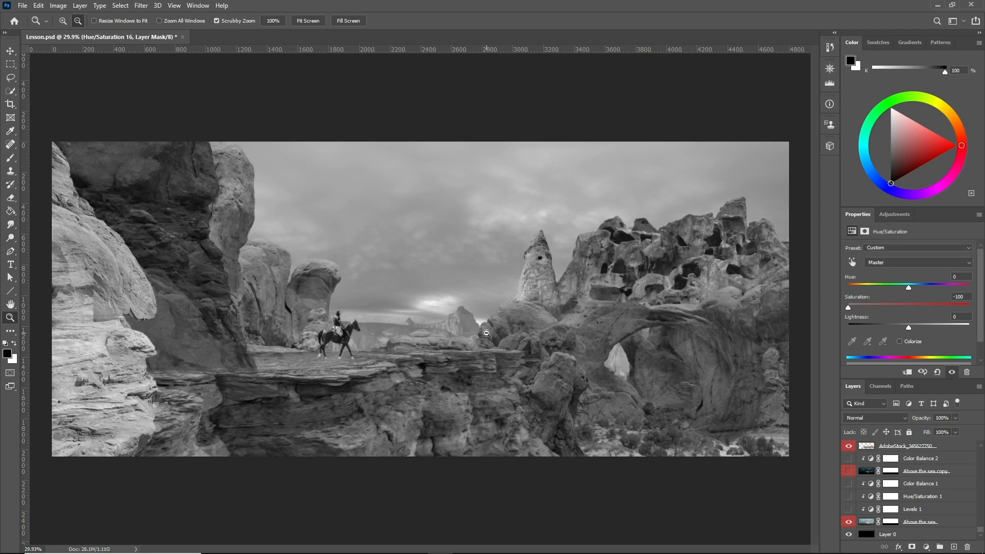
pyautogui.click(926, 547)
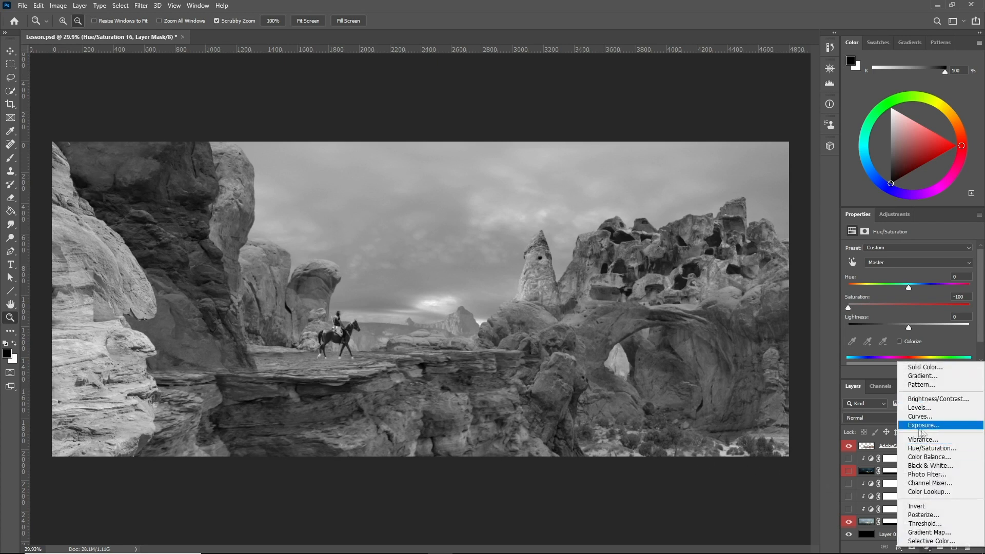
pyautogui.click(381, 141)
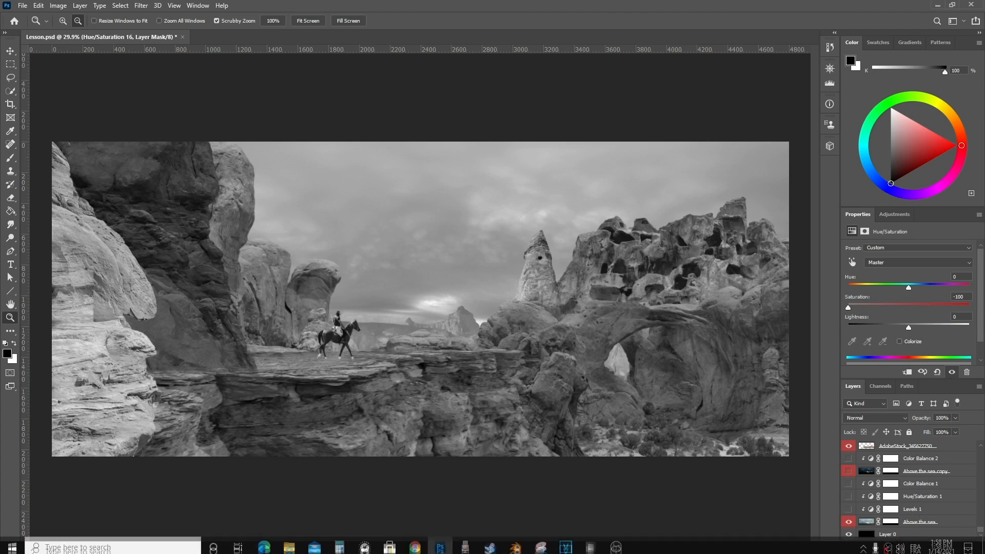
pyautogui.click(924, 546)
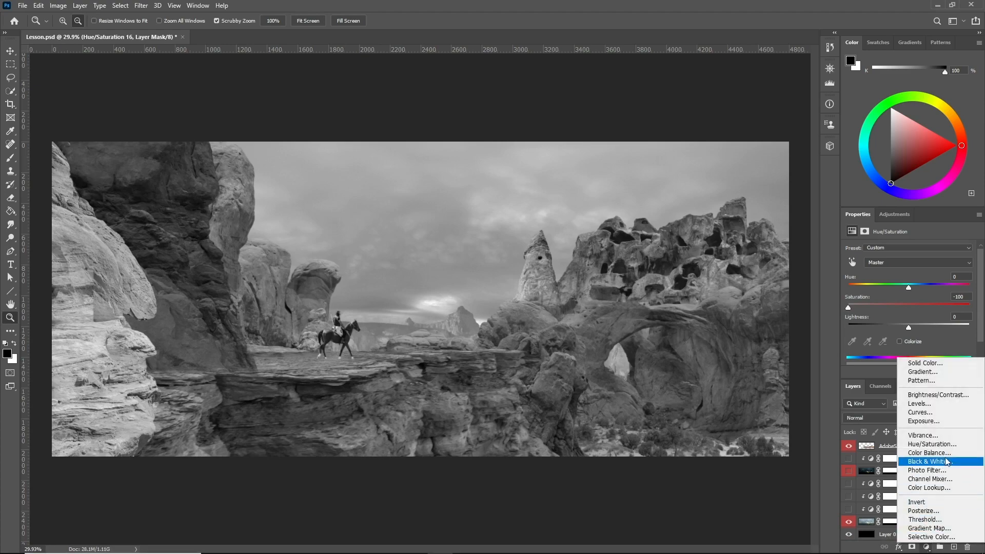
pyautogui.click(931, 421)
pyautogui.moveTo(903, 274); pyautogui.dragTo(934, 314)
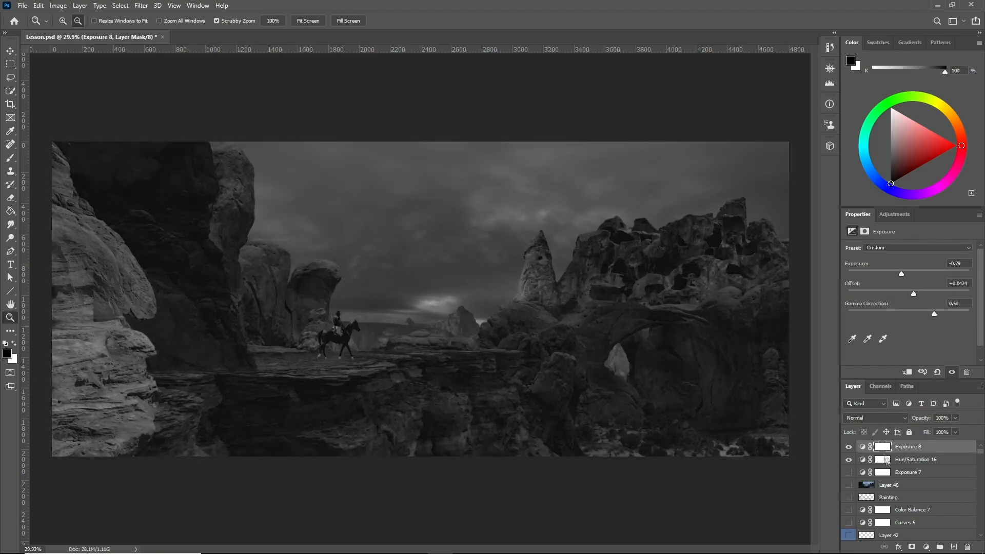
pyautogui.click(906, 449)
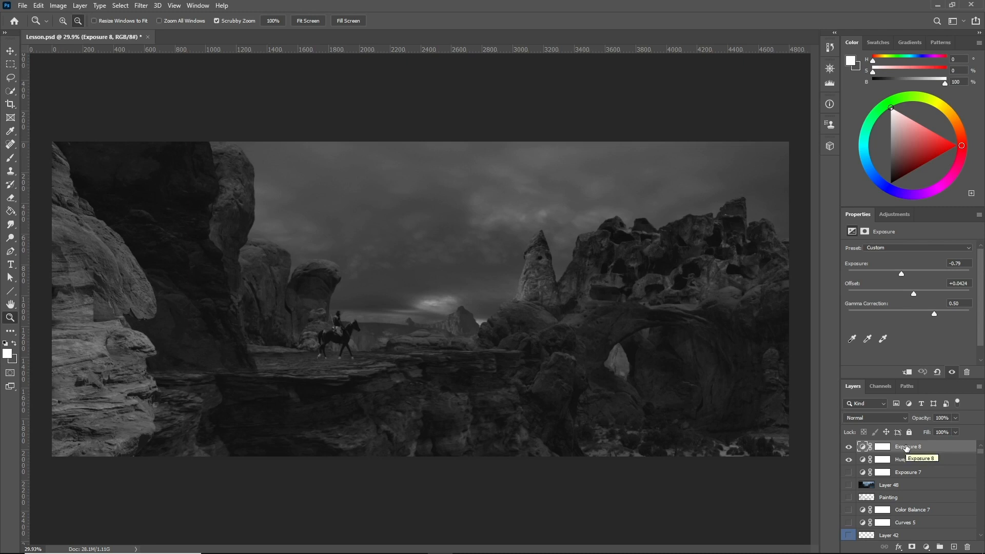
pyautogui.press('Delete')
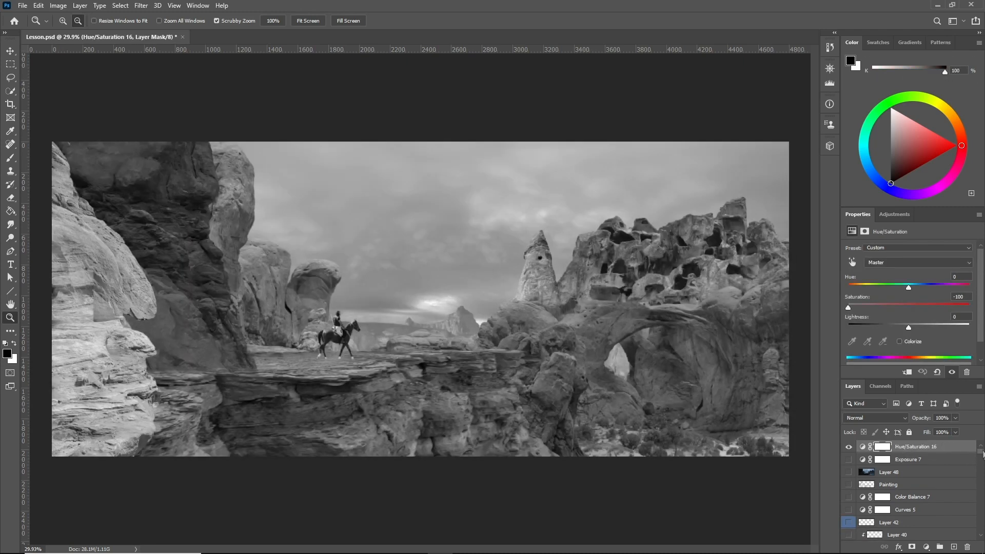
# Step: Turn on the Levels 1 adjustment clipped to the Above the sea sky layer
pyautogui.moveTo(979, 458); pyautogui.dragTo(977, 543)
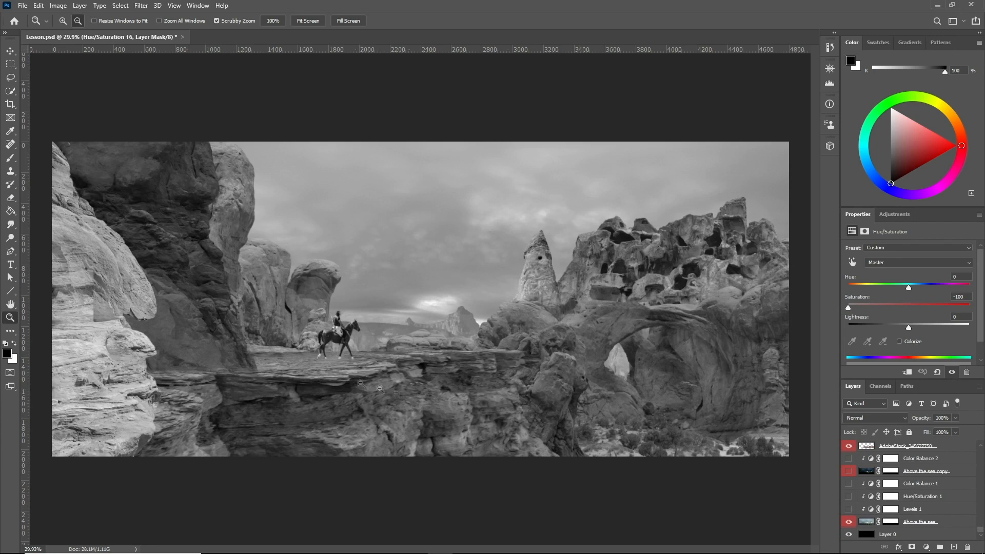
pyautogui.click(923, 513)
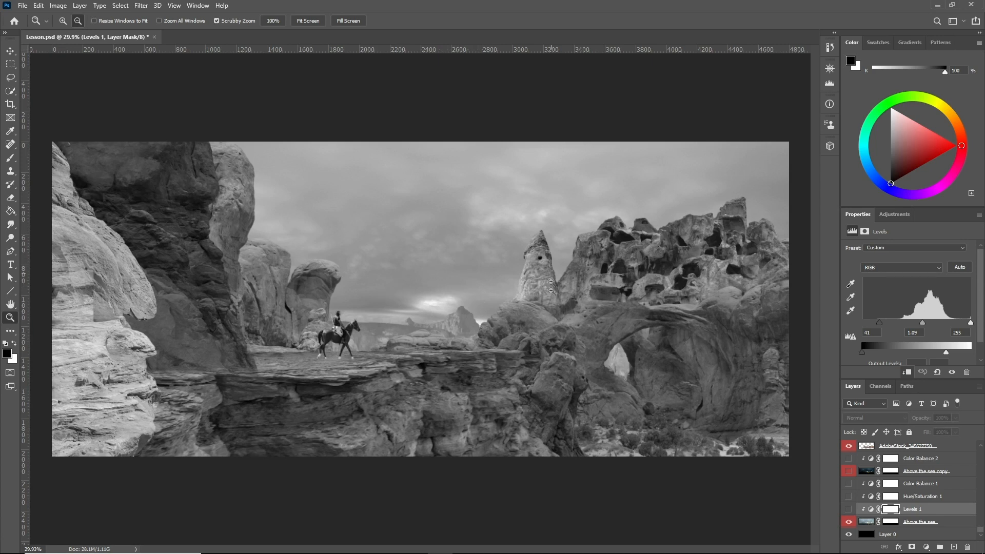
pyautogui.moveTo(551, 274); pyautogui.dragTo(547, 274)
pyautogui.click(926, 513)
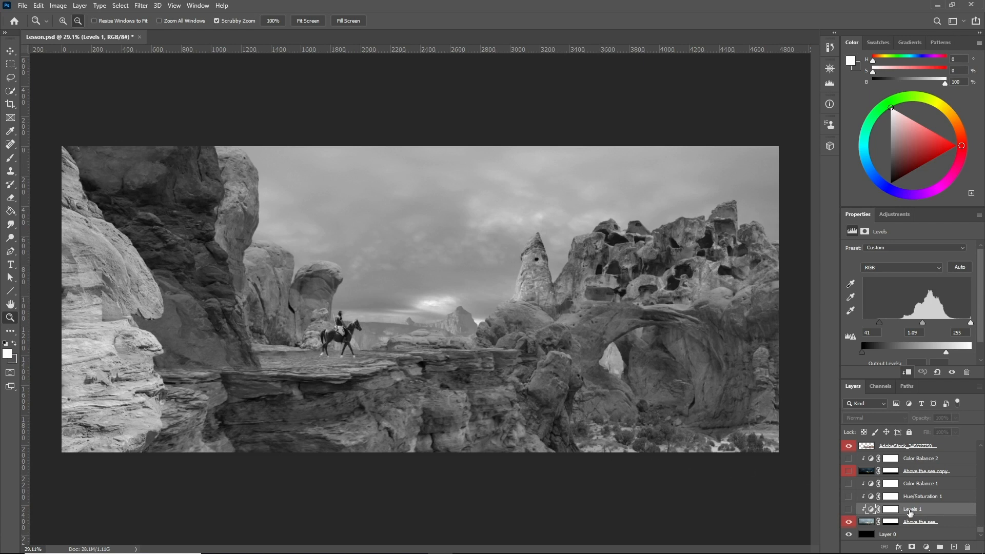
pyautogui.click(849, 509)
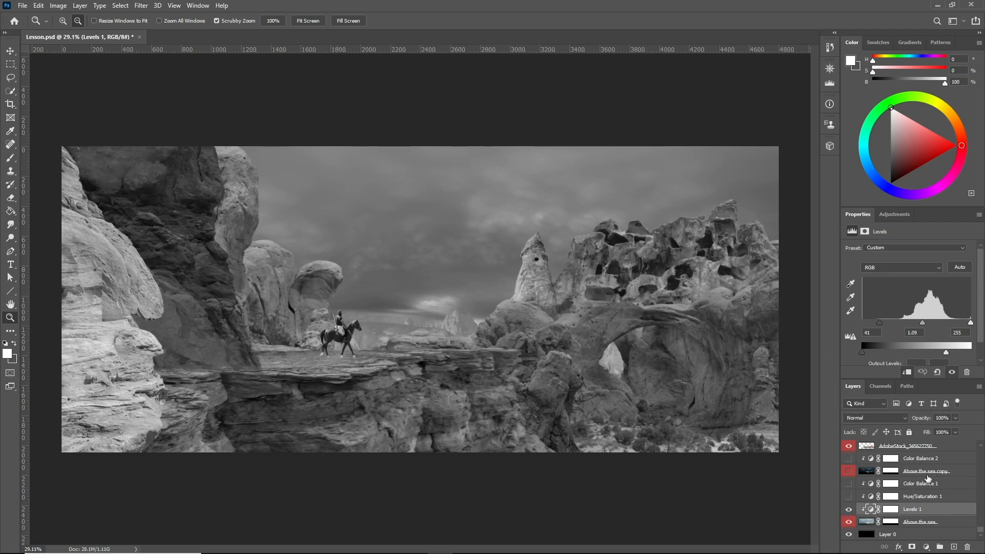
# Step: Select the Above the sea copy layer and make it visible to brighten the sky
pyautogui.scroll(1, 928, 479)
pyautogui.click(893, 500)
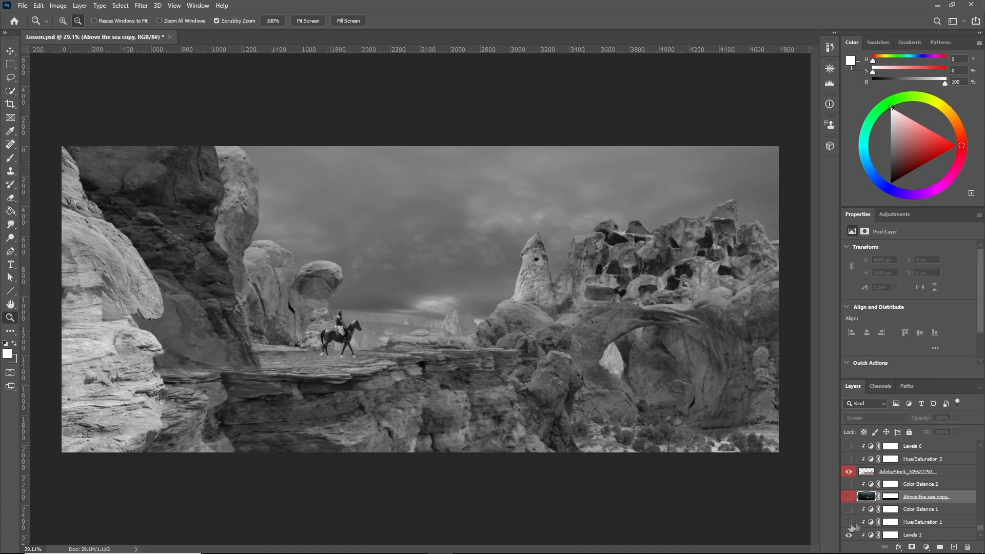
pyautogui.scroll(-1, 853, 527)
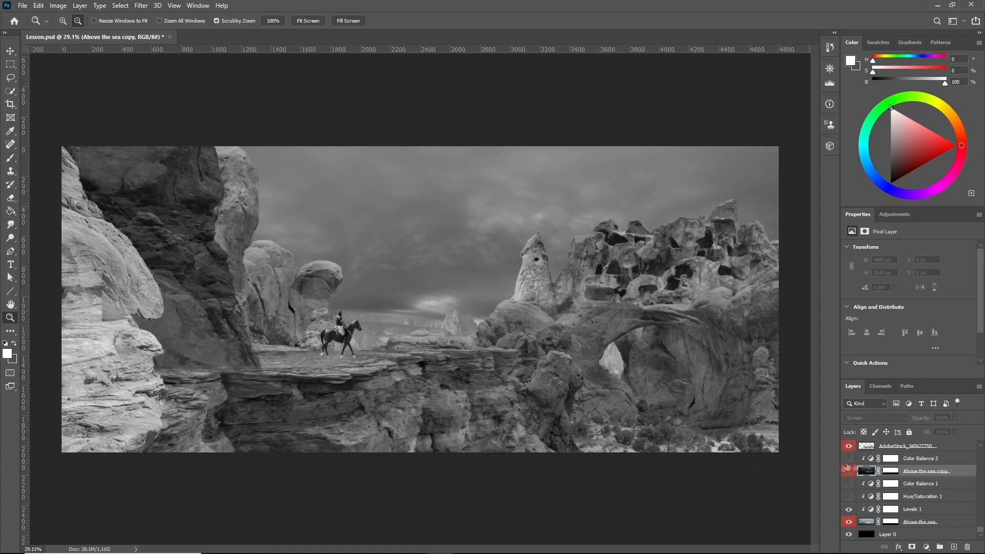
pyautogui.click(869, 460)
pyautogui.click(866, 471)
pyautogui.click(850, 472)
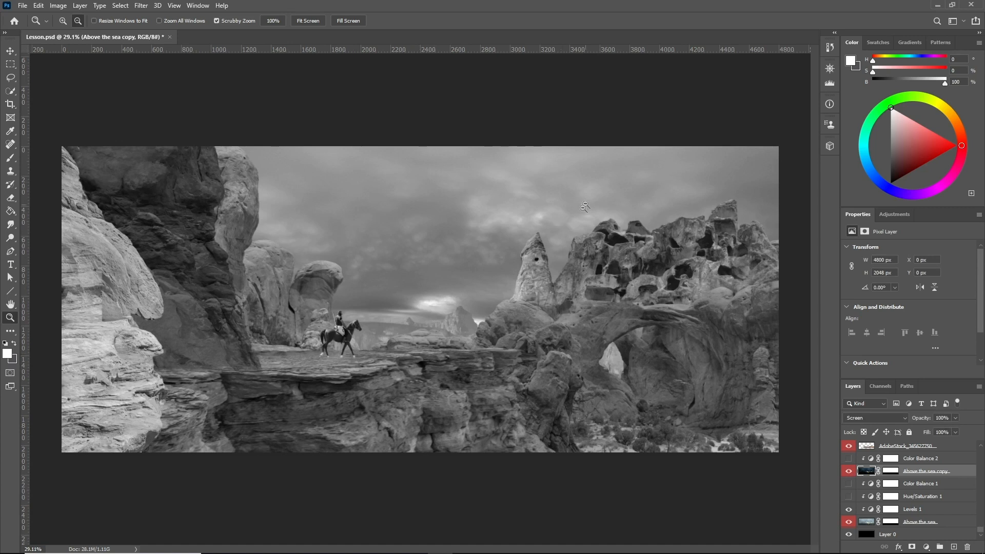
# Step: Turn on the Levels 6 and Curves 1 adjustments clipped to the distant mountains layer
pyautogui.click(916, 463)
pyautogui.click(913, 471)
pyautogui.scroll(2, 867, 464)
pyautogui.click(918, 487)
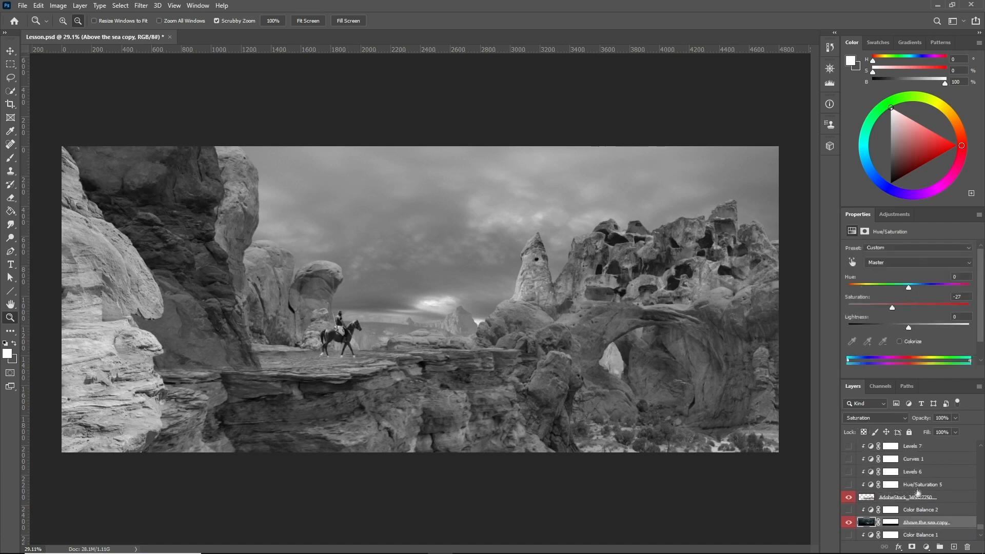
pyautogui.click(917, 472)
pyautogui.click(849, 471)
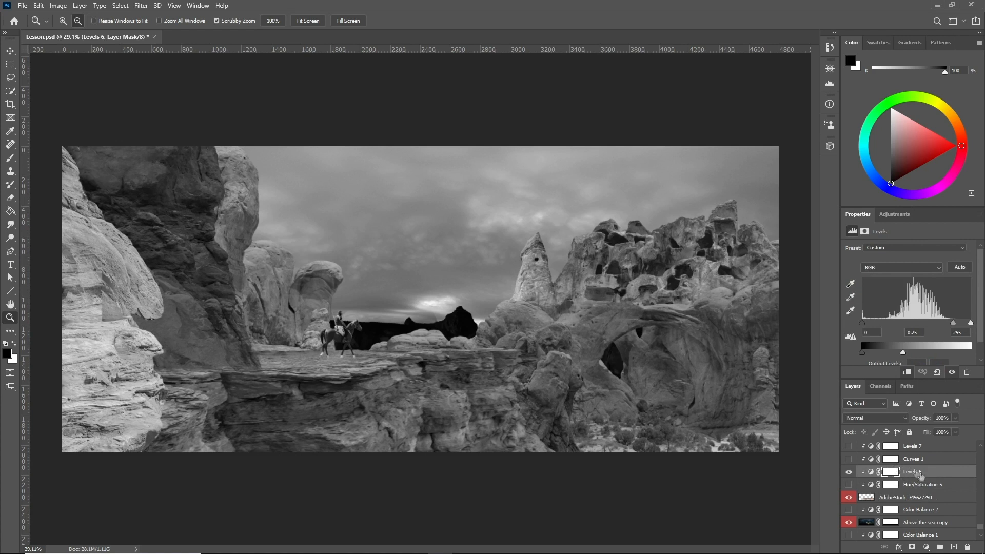
pyautogui.scroll(1, 919, 484)
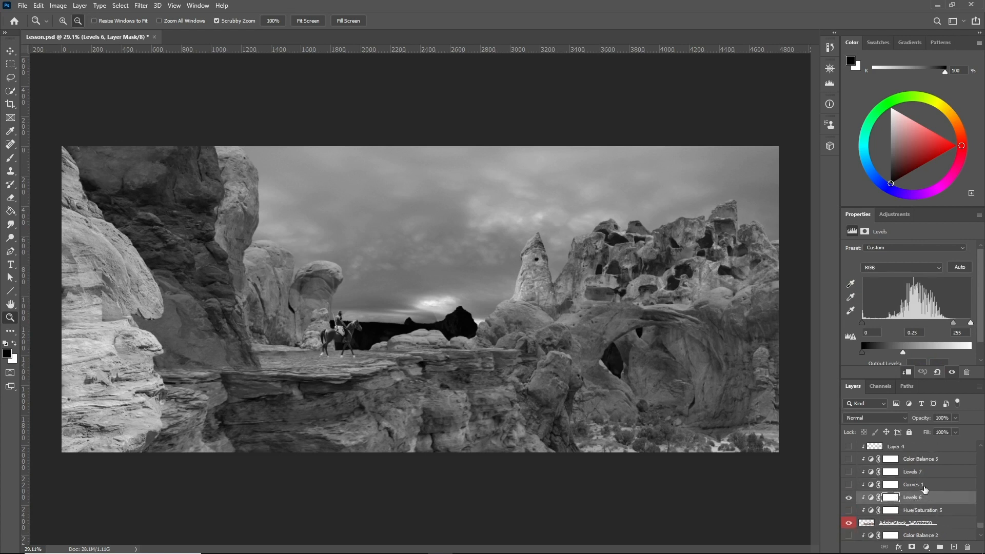
pyautogui.click(923, 486)
pyautogui.click(848, 485)
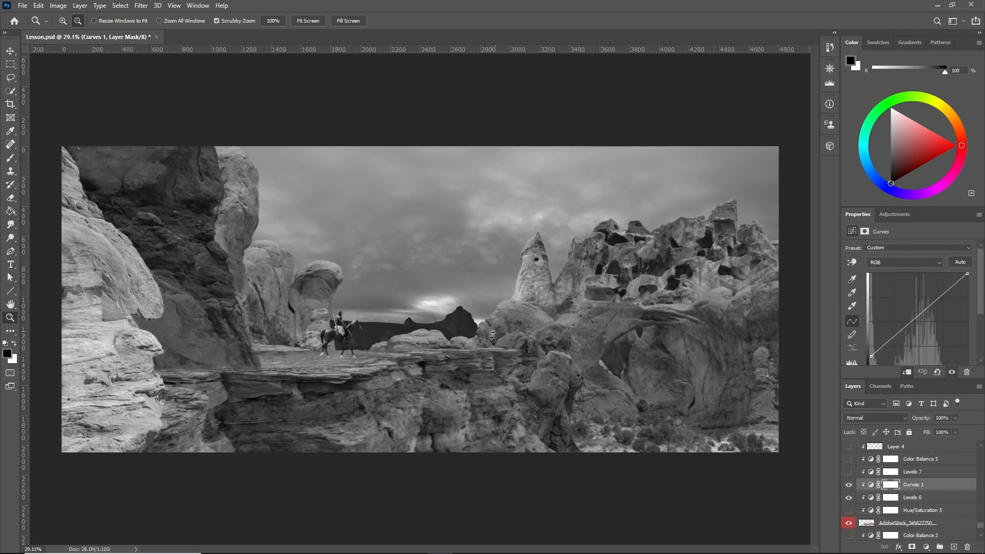
# Step: Turn on the Levels 8 and Curves 2 adjustments clipped to the red rock arch layer
pyautogui.scroll(-5, 907, 488)
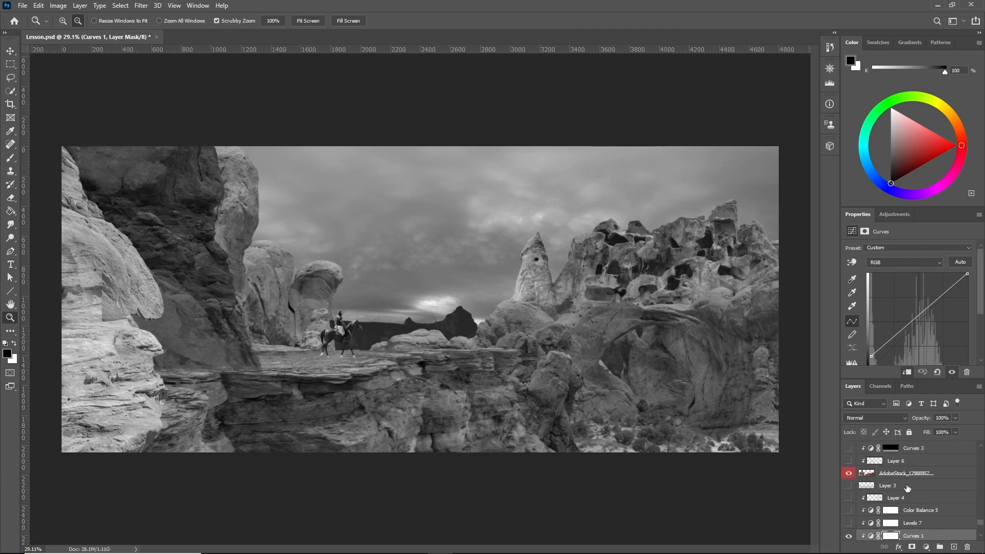
pyautogui.scroll(2, 917, 499)
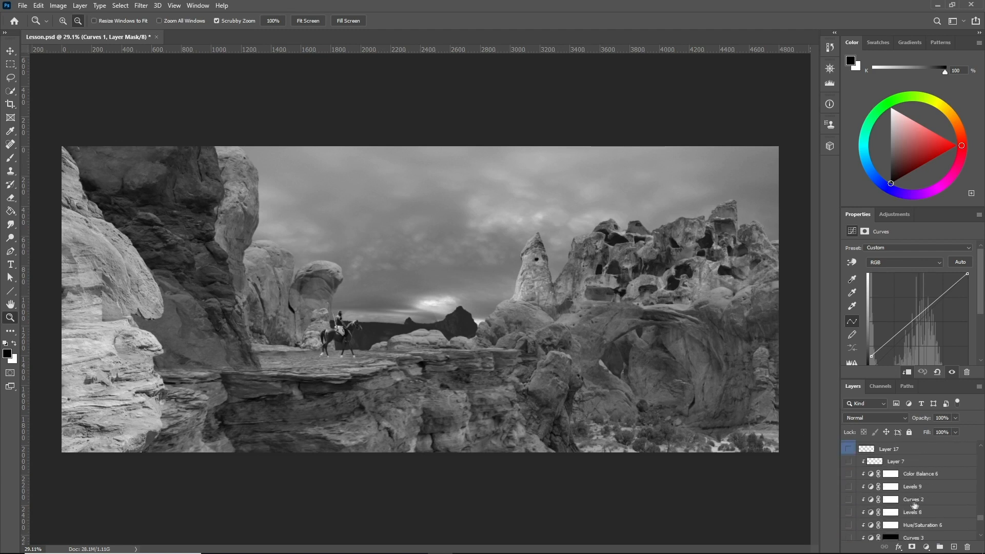
pyautogui.click(891, 512)
pyautogui.click(848, 513)
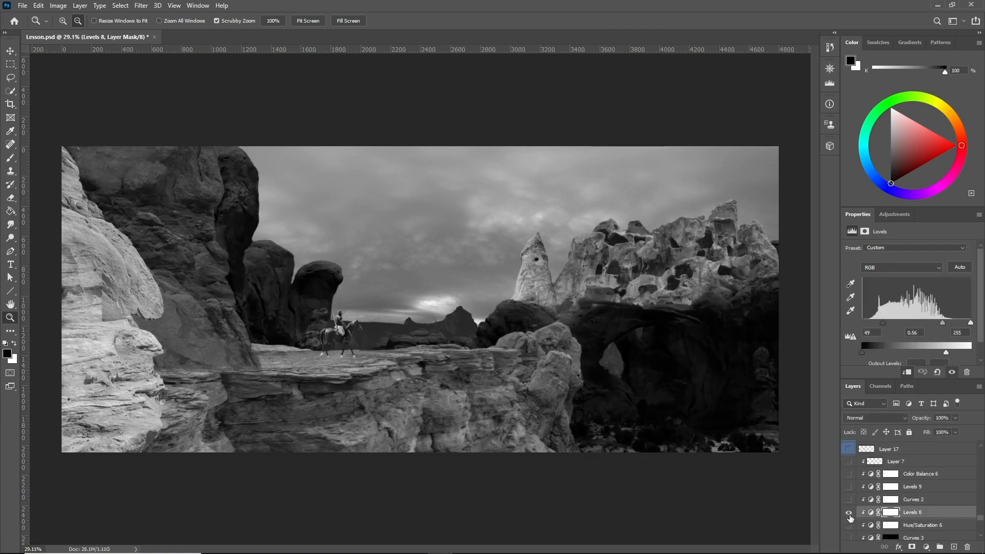
pyautogui.click(891, 499)
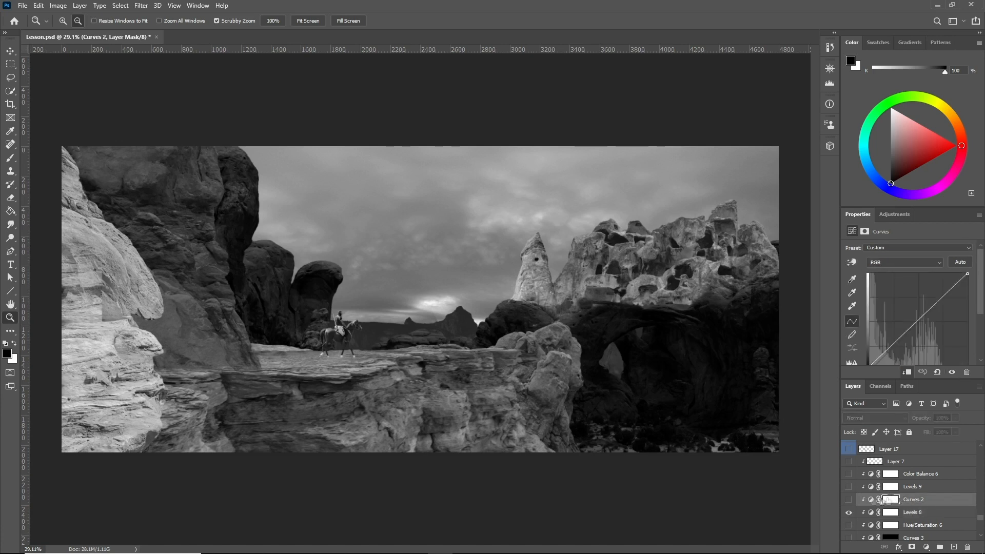
pyautogui.click(849, 500)
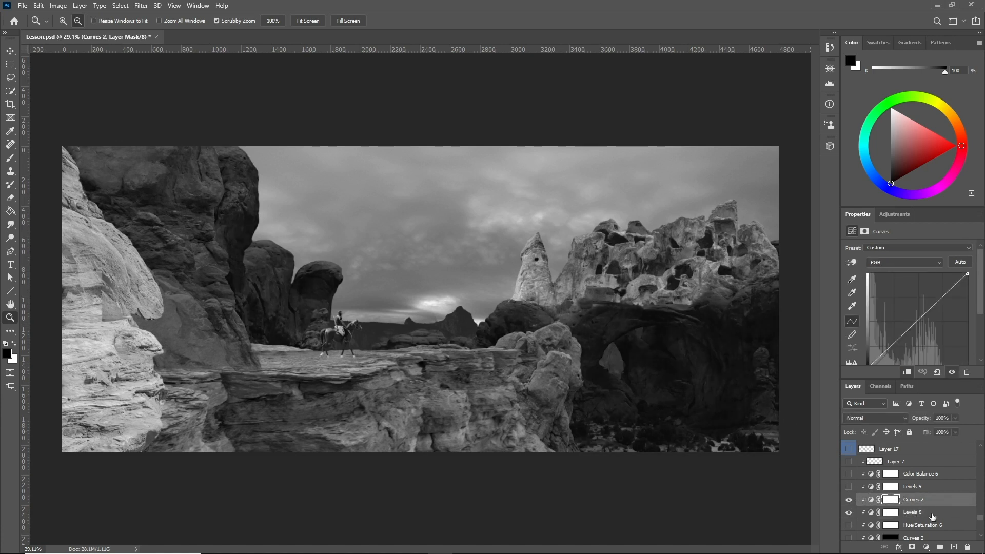
# Step: Turn on the Exposure 2 adjustment clipped to the carved rock wall above the arch, then select its adjustment icon
pyautogui.scroll(3, 929, 517)
pyautogui.scroll(2, 882, 498)
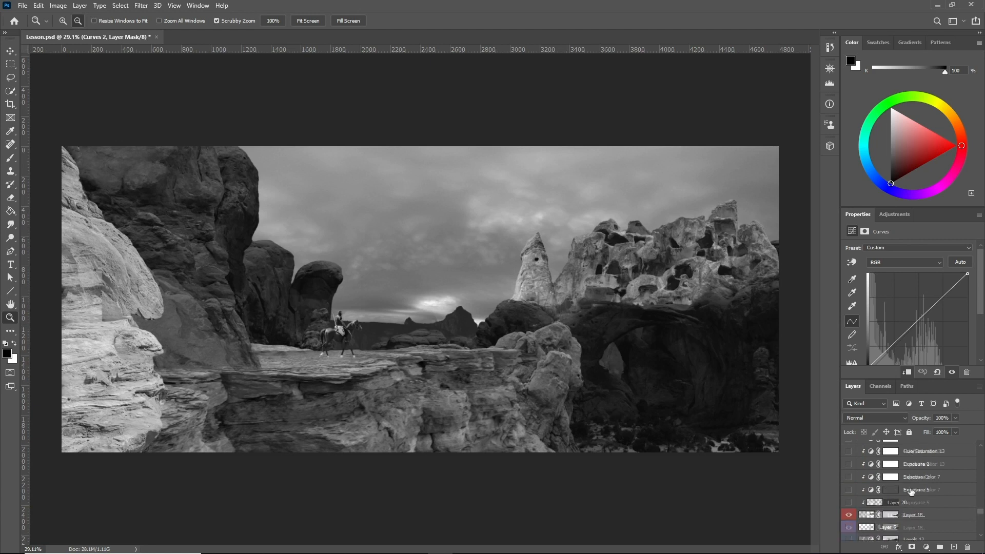
pyautogui.click(913, 477)
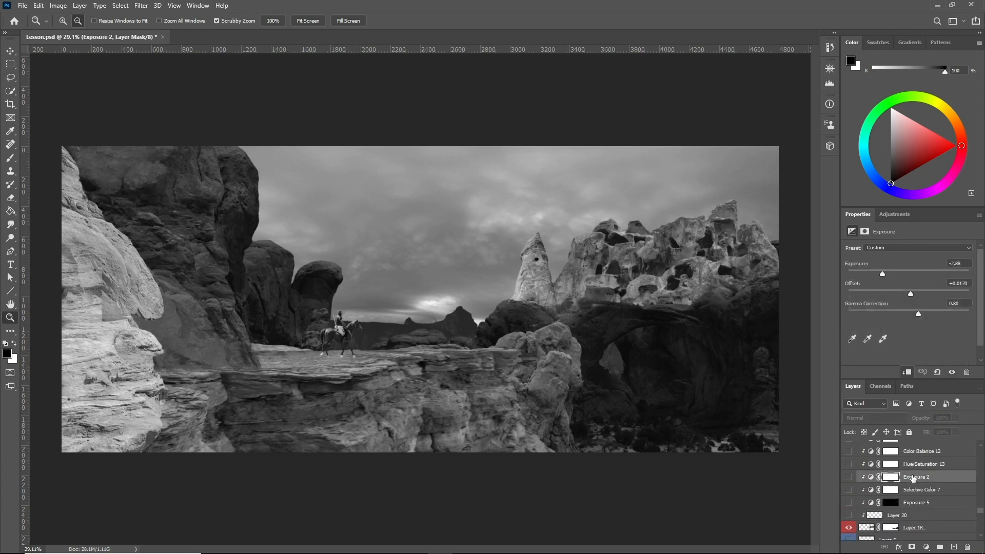
pyautogui.click(849, 477)
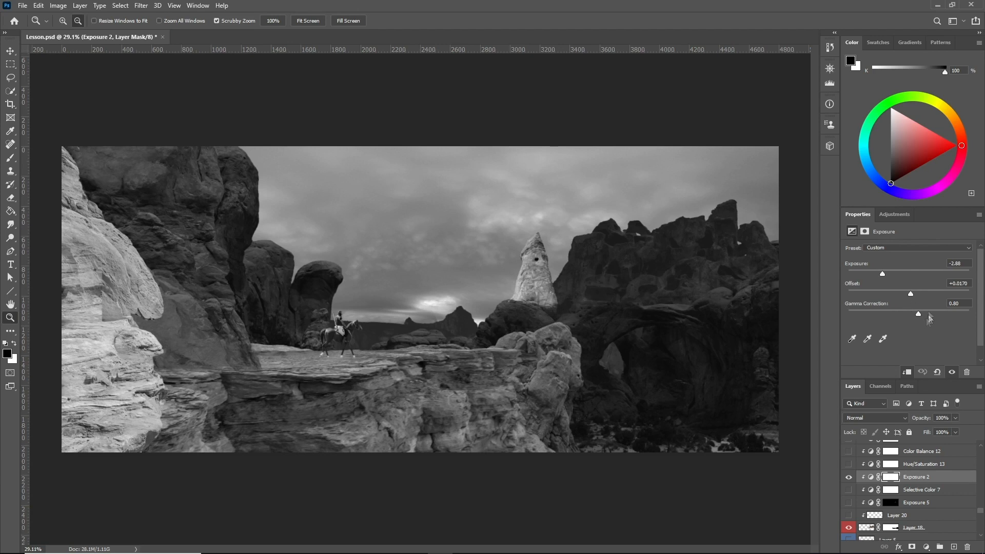
pyautogui.scroll(1, 902, 489)
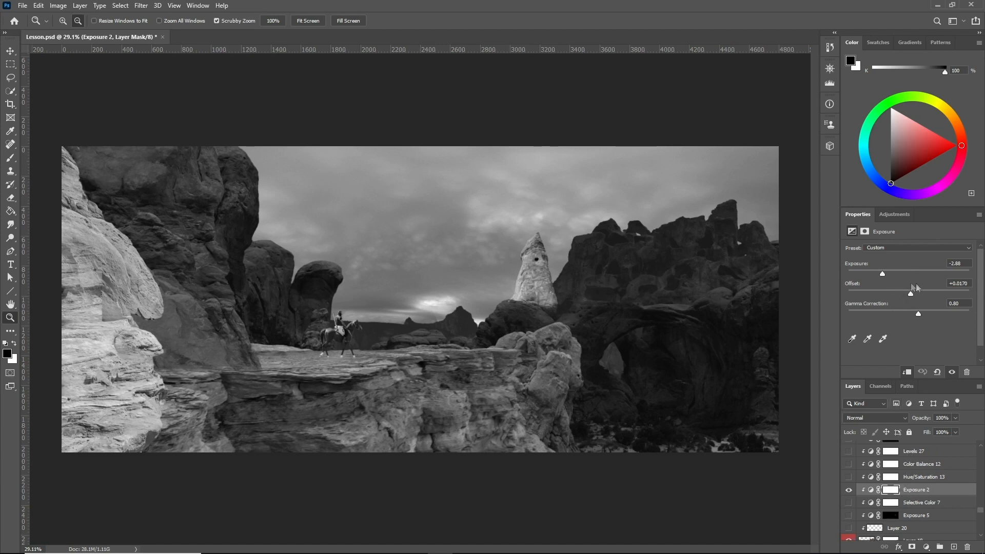
pyautogui.click(916, 491)
pyautogui.scroll(1, 905, 471)
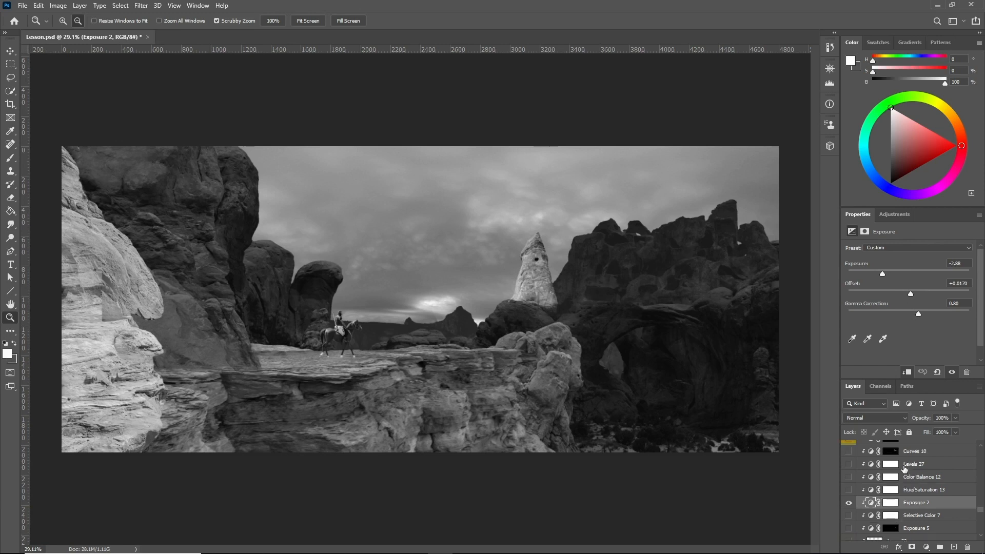
# Step: Turn on the Levels 20 adjustment clipped to the boulder layer beside the ledge, and select Curves 7 above it
pyautogui.scroll(-5, 924, 470)
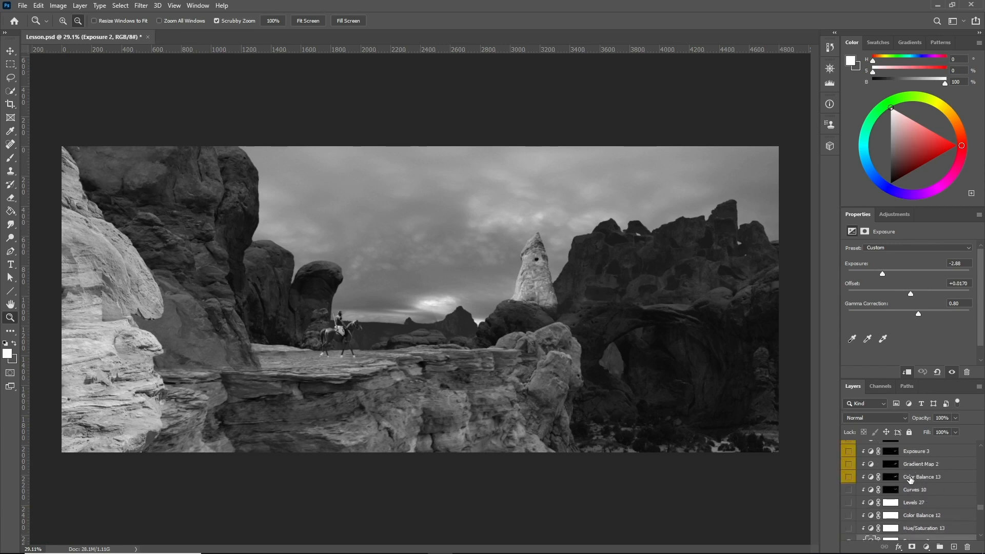
pyautogui.scroll(3, 897, 498)
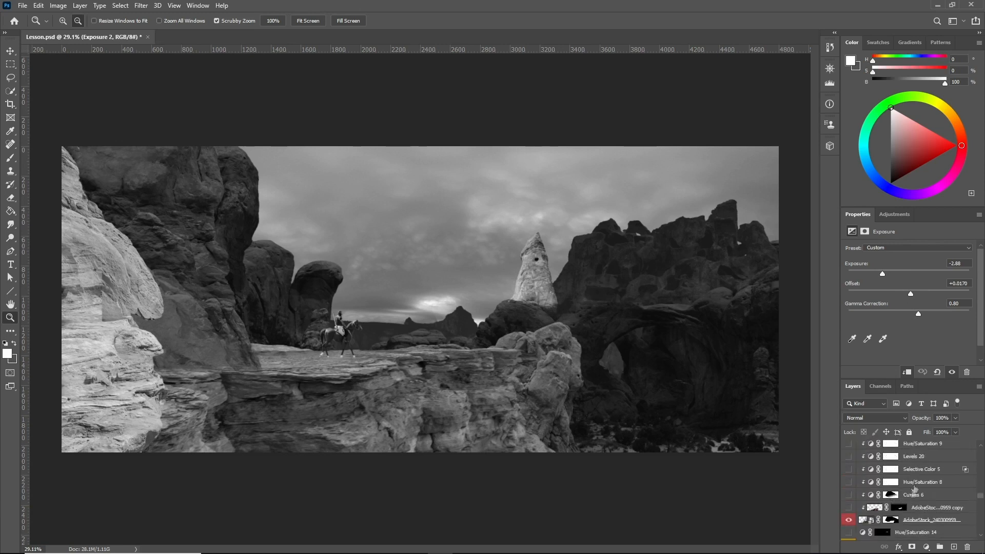
pyautogui.click(893, 470)
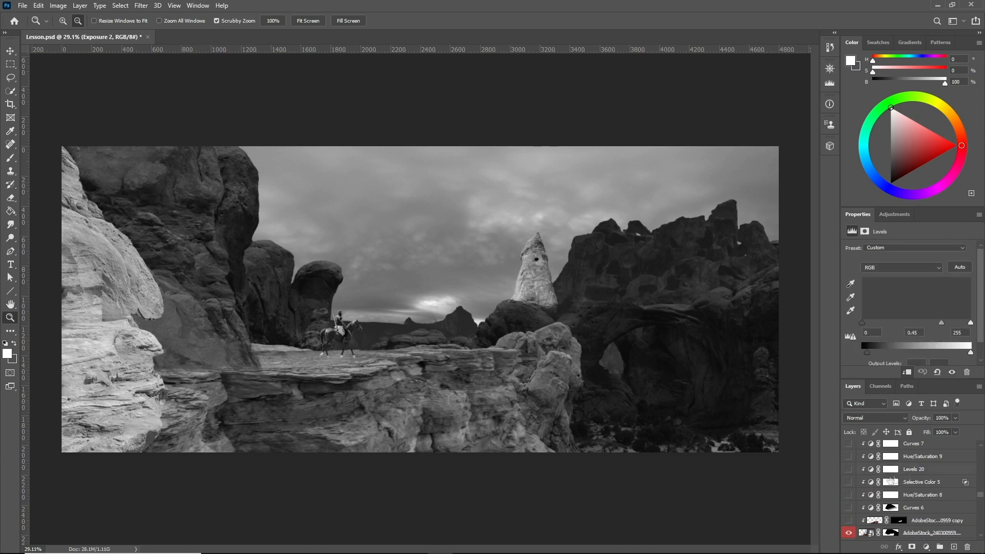
pyautogui.click(848, 469)
pyautogui.scroll(2, 921, 487)
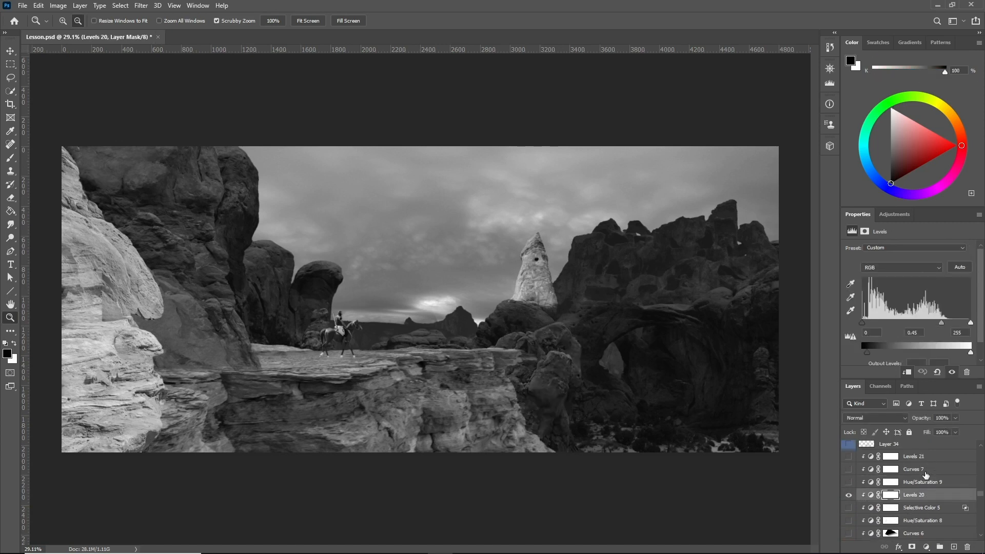
pyautogui.click(912, 468)
# Step: Turn on the Levels 2 adjustment clipped to the stone ledge layer and select Levels 3 below it
pyautogui.scroll(2, 912, 477)
pyautogui.scroll(3, 912, 480)
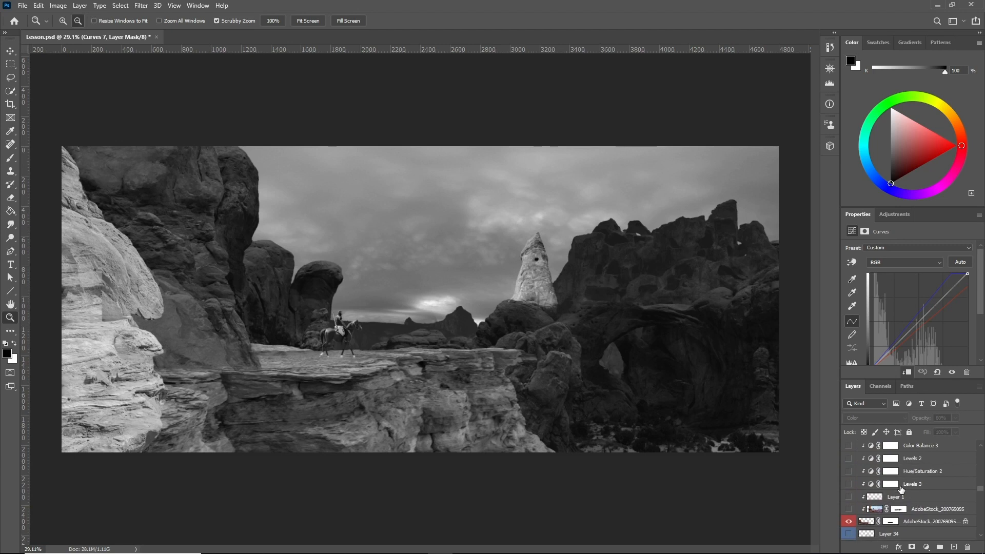
pyautogui.scroll(1, 920, 472)
pyautogui.click(923, 471)
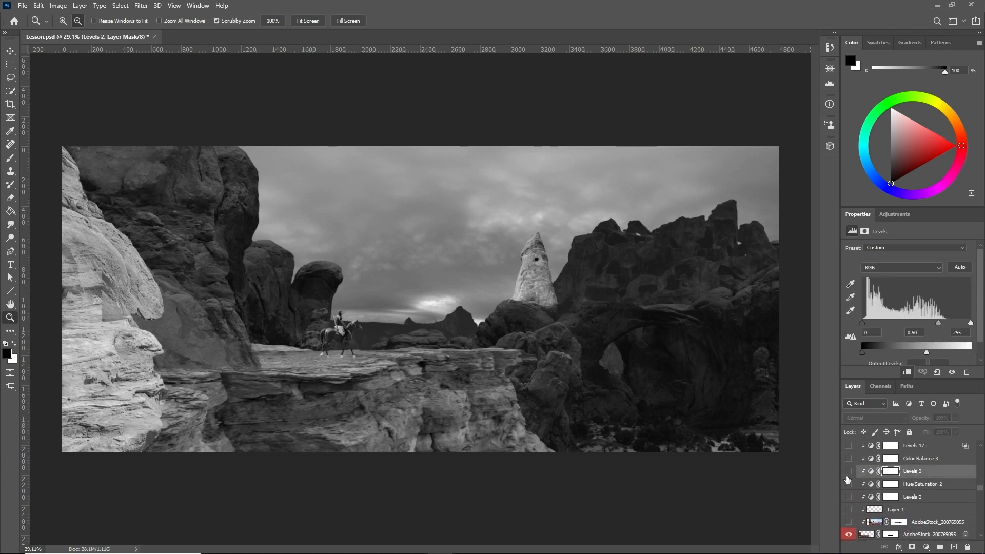
pyautogui.scroll(4, 914, 485)
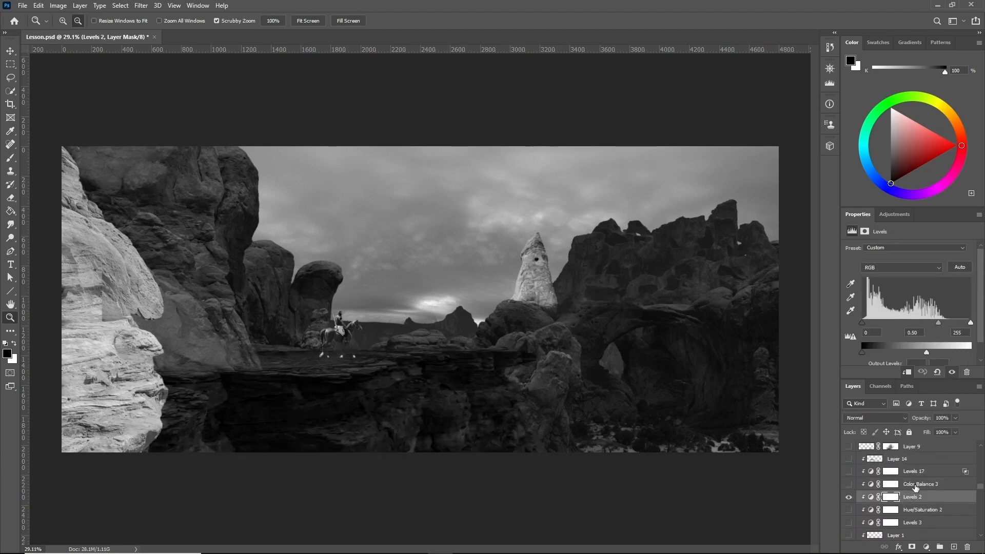
pyautogui.scroll(-3, 915, 487)
pyautogui.click(921, 524)
pyautogui.scroll(3, 916, 493)
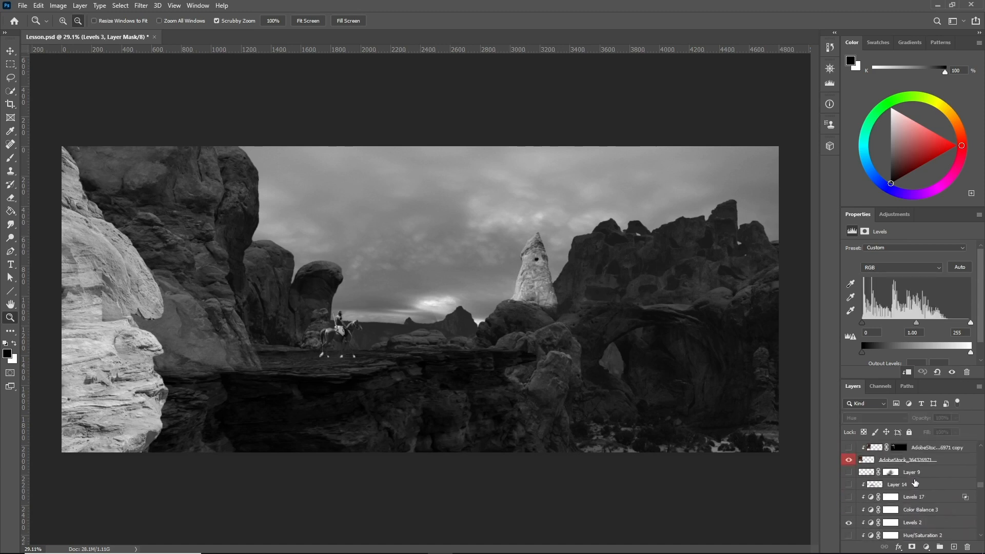
# Step: Turn on Levels 4 clipped to the tall cliff layer and Levels 10 clipped to the nearest foreground rock layer
pyautogui.scroll(2, 918, 491)
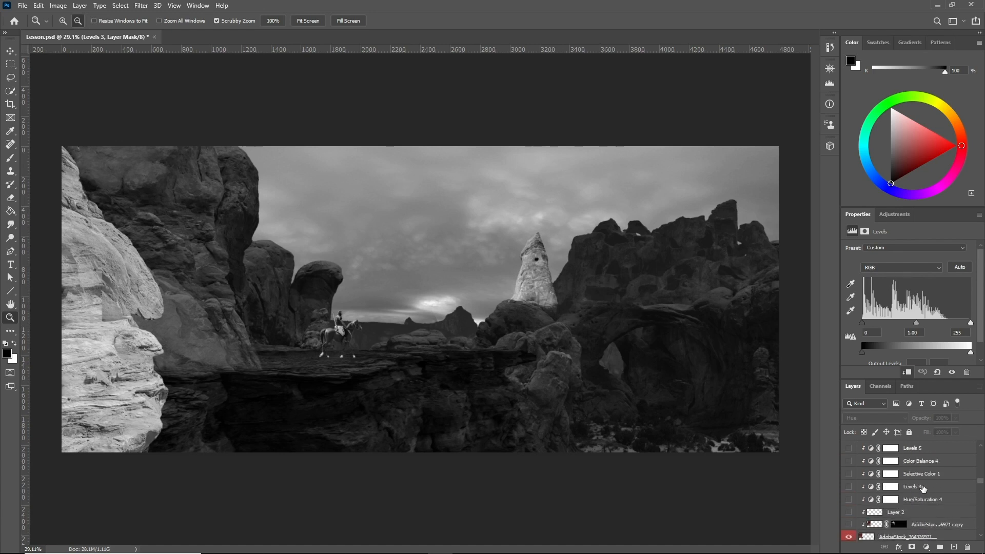
pyautogui.click(923, 488)
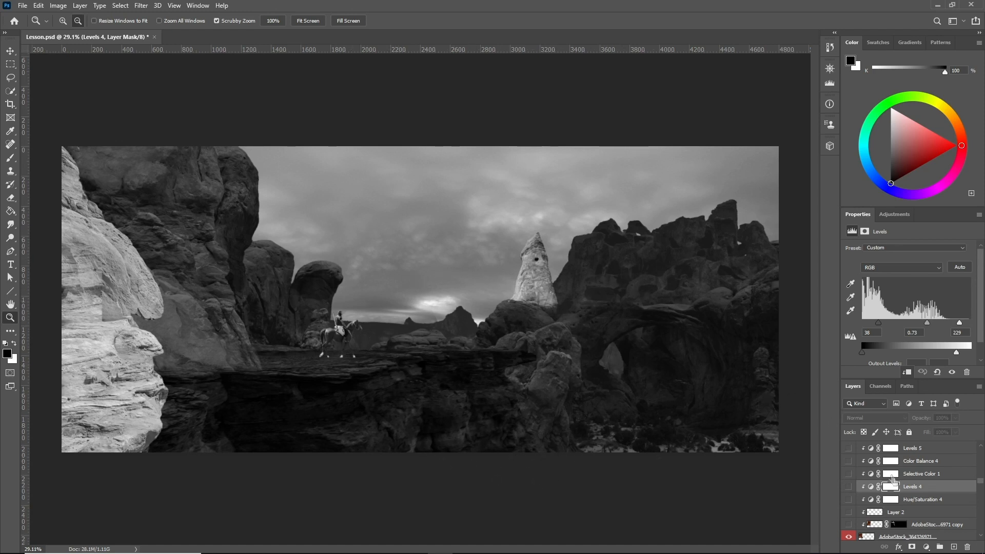
pyautogui.click(871, 486)
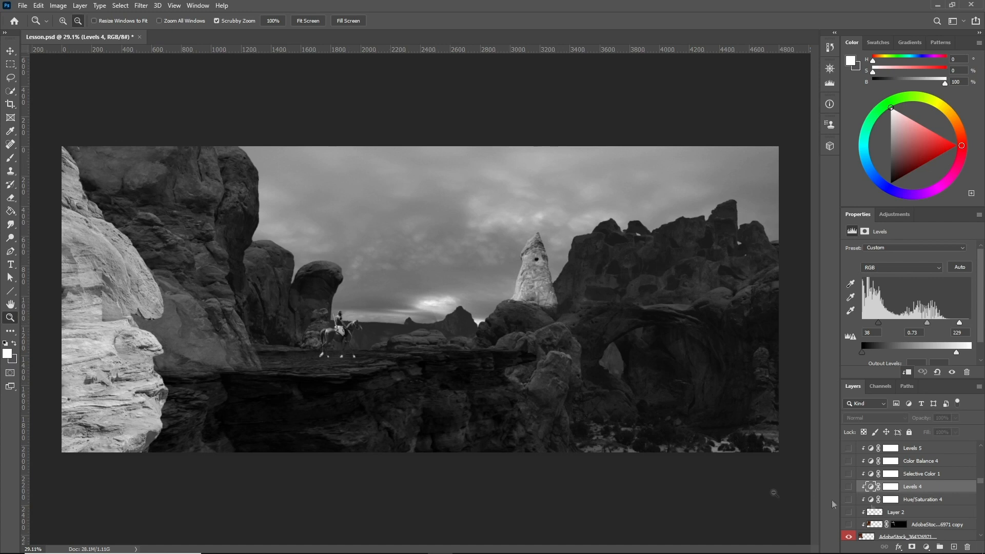
pyautogui.click(849, 486)
pyautogui.scroll(5, 849, 487)
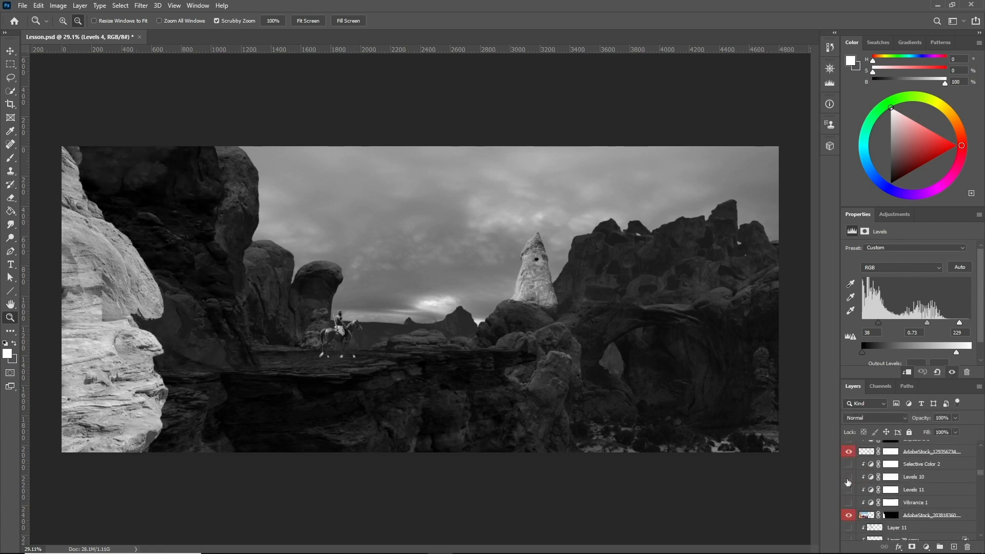
pyautogui.click(847, 486)
pyautogui.scroll(3, 872, 487)
# Step: Turn on the Levels 25 and Curves 9 adjustments clipped to the pointed rock spire layer
pyautogui.click(915, 503)
pyautogui.click(849, 477)
pyautogui.scroll(2, 862, 492)
pyautogui.click(871, 516)
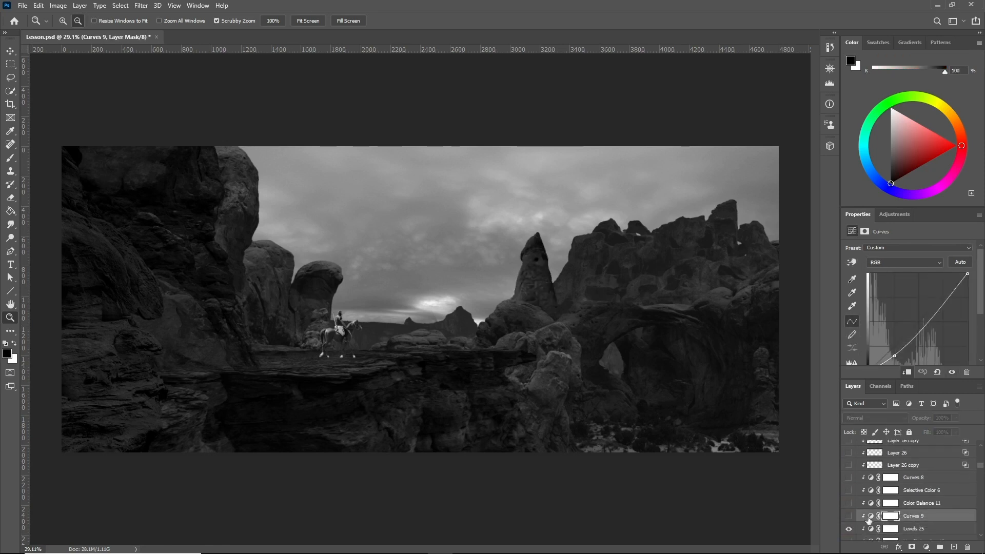
pyautogui.click(849, 516)
pyautogui.scroll(5, 920, 500)
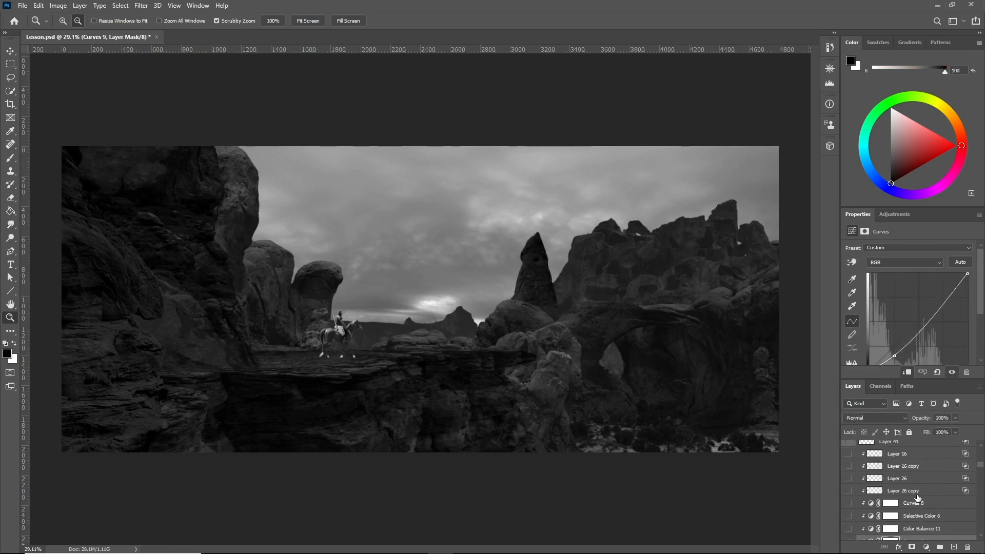
# Step: Turn on the Exposure 6 adjustment clipped to the horse rider layer and select Levels 29 above it
pyautogui.click(890, 482)
pyautogui.click(848, 481)
pyautogui.scroll(4, 866, 483)
pyautogui.click(909, 506)
pyautogui.click(895, 471)
pyautogui.click(849, 471)
pyautogui.click(848, 472)
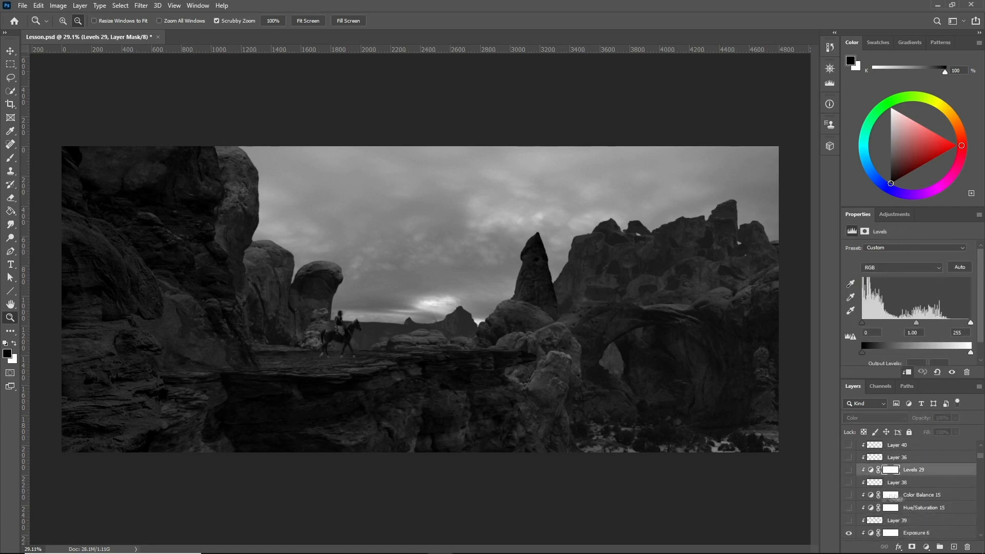
# Step: Pick the still-bright boulders beside the ledge on the canvas and turn on their clipped Curves 6 adjustment
pyautogui.scroll(7, 908, 482)
pyautogui.moveTo(980, 452); pyautogui.dragTo(980, 536)
pyautogui.scroll(3, 950, 517)
pyautogui.click(10, 51)
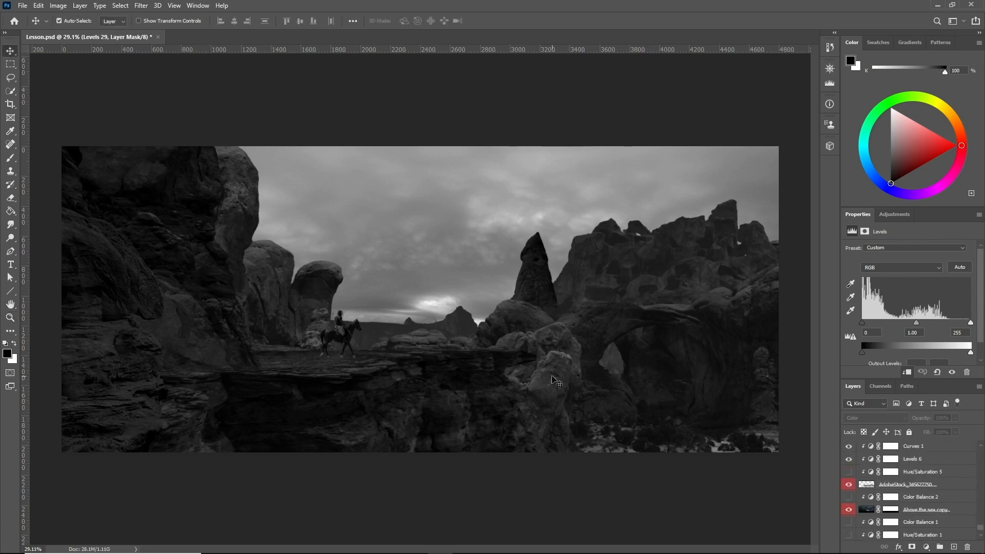
pyautogui.click(555, 379)
pyautogui.scroll(2, 920, 482)
pyautogui.click(895, 462)
pyautogui.click(929, 451)
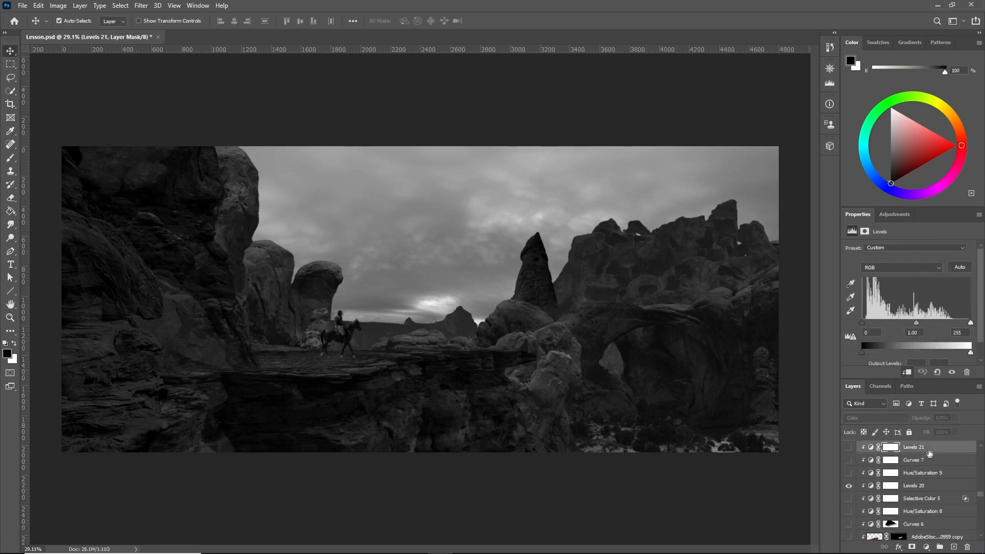
pyautogui.click(924, 501)
pyautogui.click(924, 514)
pyautogui.click(915, 527)
pyautogui.click(849, 524)
# Step: Look through the remaining clipped adjustments, including Levels 17, and examine the overall value match at different zoom levels
pyautogui.scroll(1, 913, 503)
pyautogui.scroll(-10, 913, 503)
pyautogui.click(926, 513)
pyautogui.click(929, 499)
pyautogui.click(931, 491)
pyautogui.scroll(1, 921, 503)
pyautogui.click(921, 503)
pyautogui.scroll(6, 922, 505)
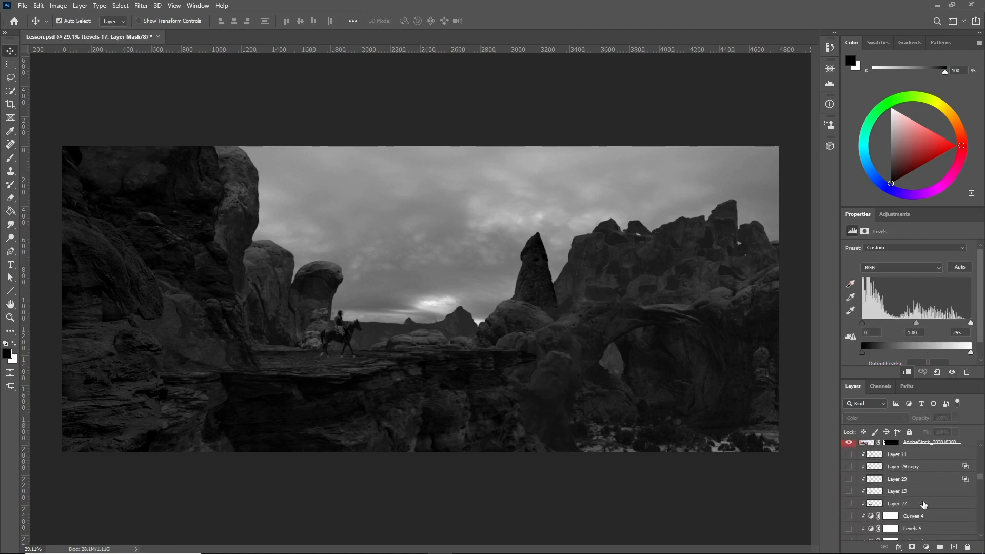
pyautogui.scroll(5, 924, 505)
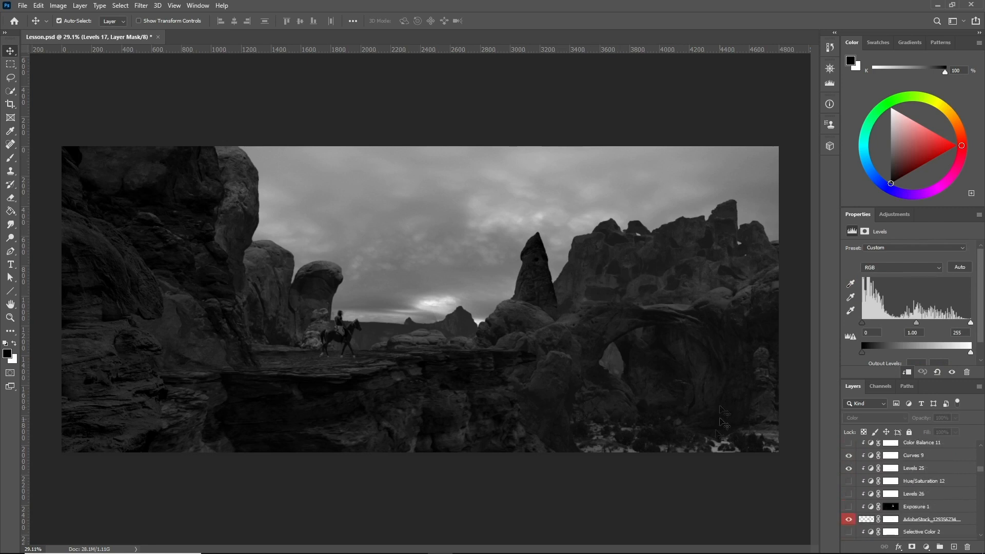
pyautogui.click(10, 318)
pyautogui.scroll(1, 270, 371)
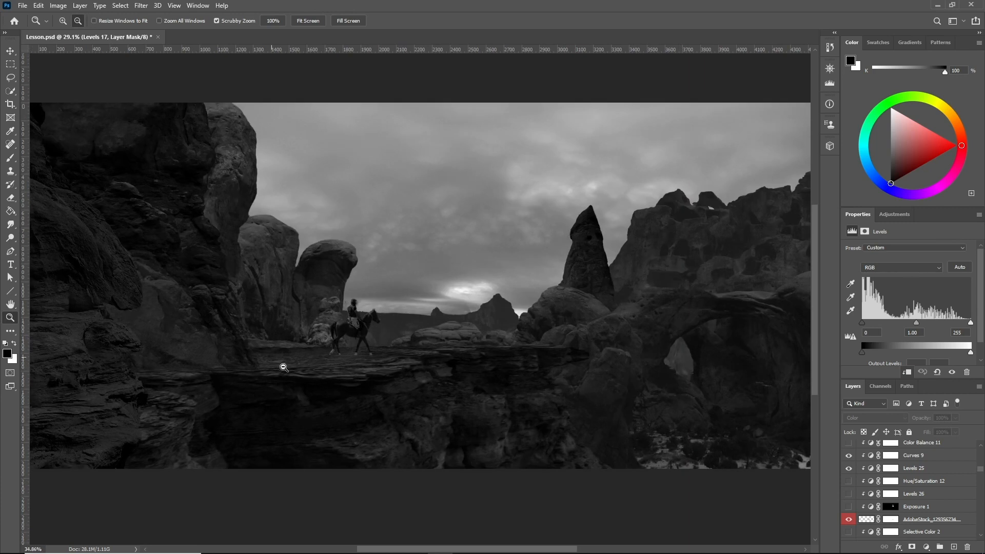
pyautogui.scroll(-1, 257, 370)
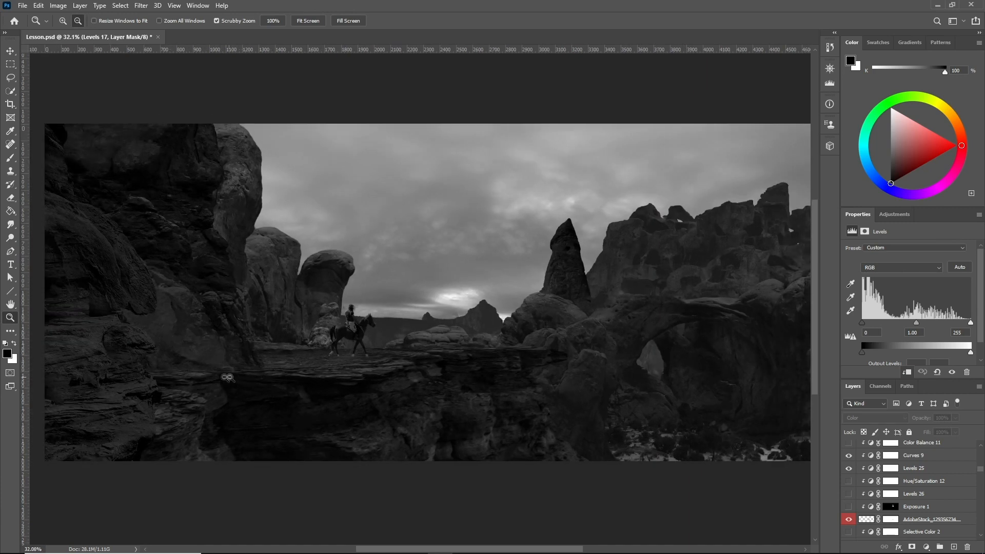
pyautogui.scroll(-1, 267, 377)
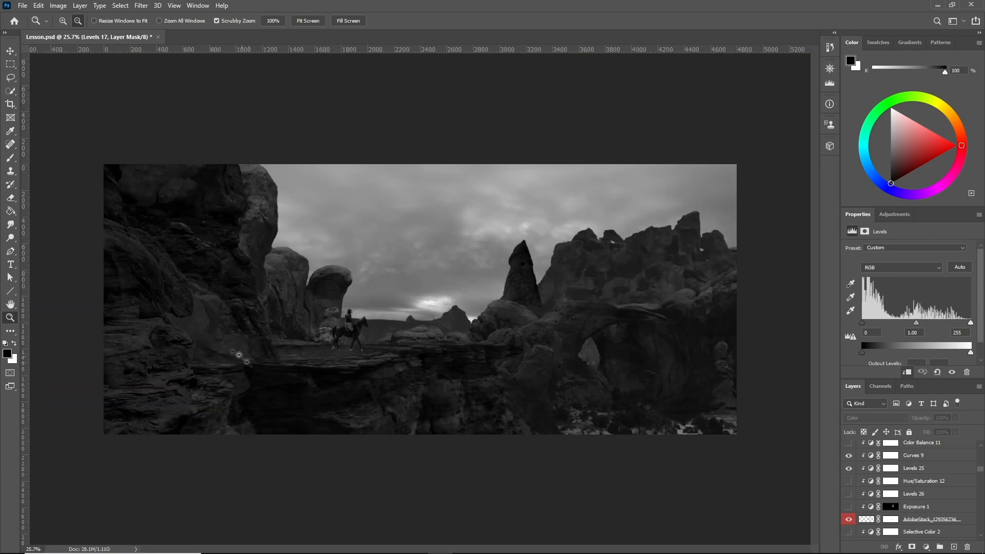
pyautogui.scroll(-1, 223, 344)
# Step: Select the stone ledge layer and examine its values up close against the cliffs and the rider
pyautogui.click(6, 54)
pyautogui.click(241, 288)
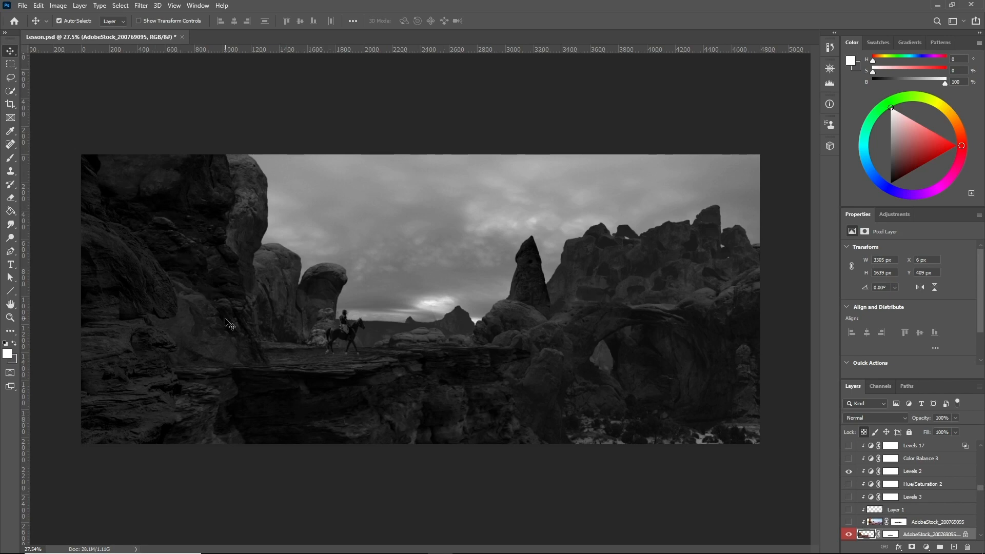
pyautogui.click(11, 322)
pyautogui.moveTo(238, 391); pyautogui.dragTo(268, 387)
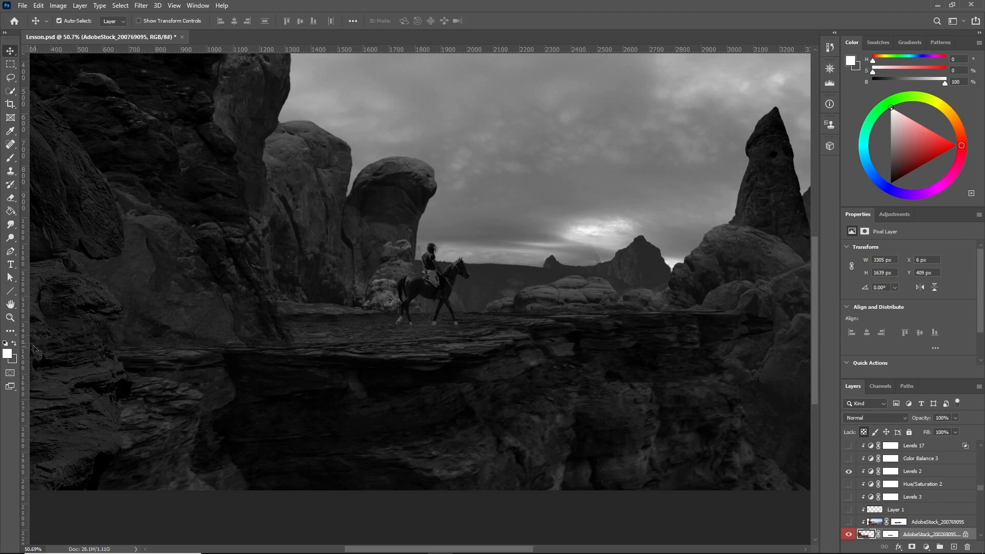
pyautogui.moveTo(132, 346); pyautogui.dragTo(146, 347)
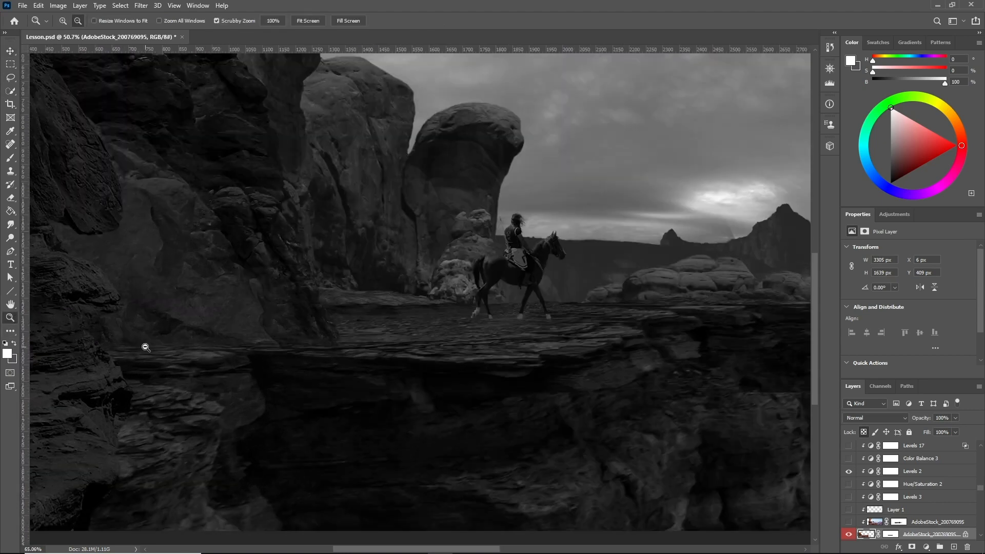
pyautogui.click(10, 51)
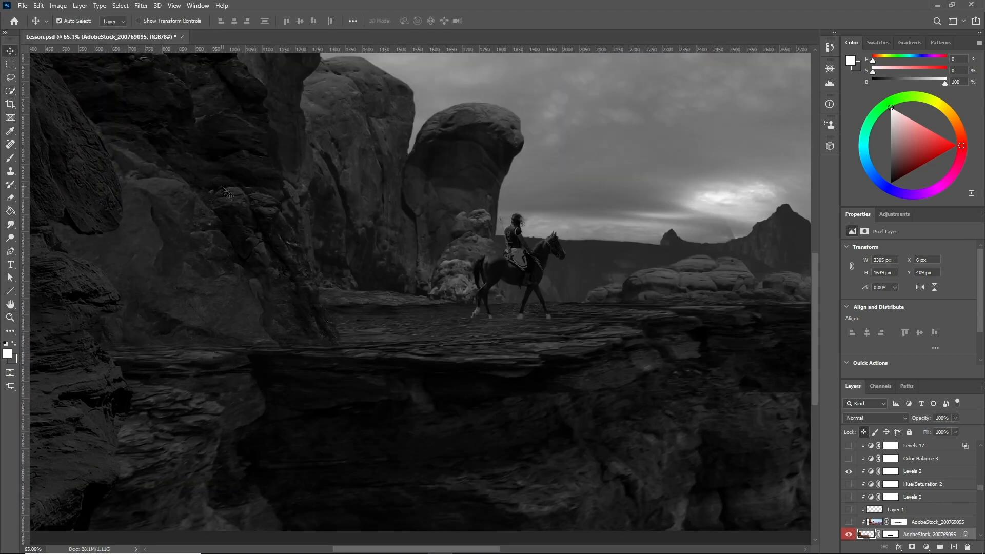
pyautogui.scroll(3, 330, 409)
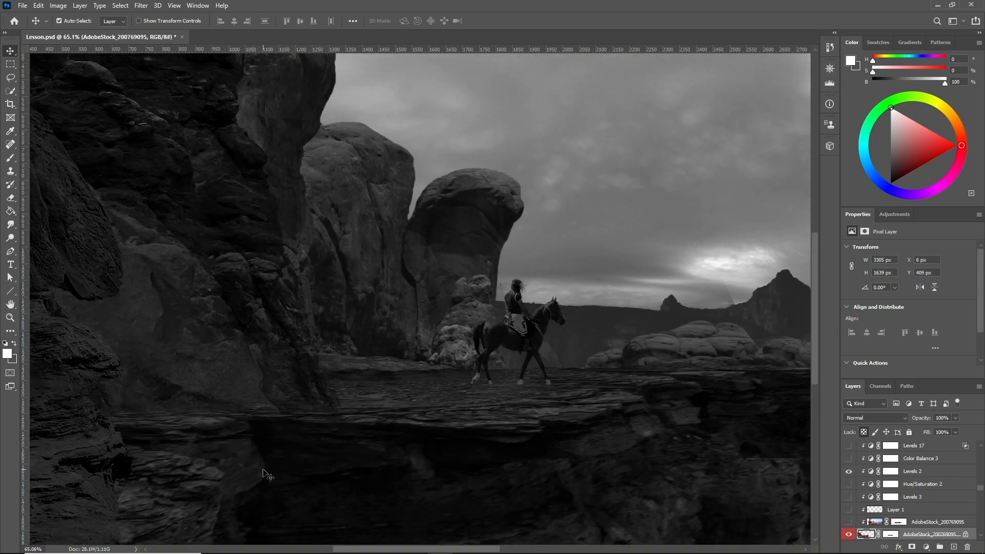
pyautogui.scroll(1, 268, 475)
pyautogui.scroll(3, 240, 253)
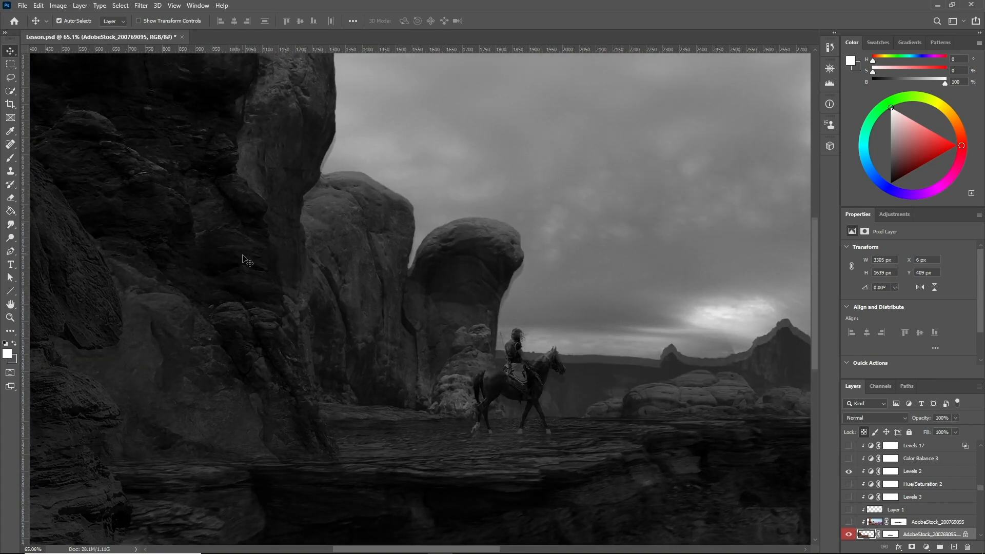
# Step: Select the large foreground cliff layer and check its clipped Levels 11 and Selective Color 2 adjustments
pyautogui.click(10, 318)
pyautogui.moveTo(339, 322); pyautogui.dragTo(306, 320)
pyautogui.moveTo(380, 493)
pyautogui.mouseDown()
pyautogui.moveTo(362, 492)
pyautogui.moveTo(378, 492)
pyautogui.mouseUp()
pyautogui.click(11, 51)
pyautogui.click(208, 354)
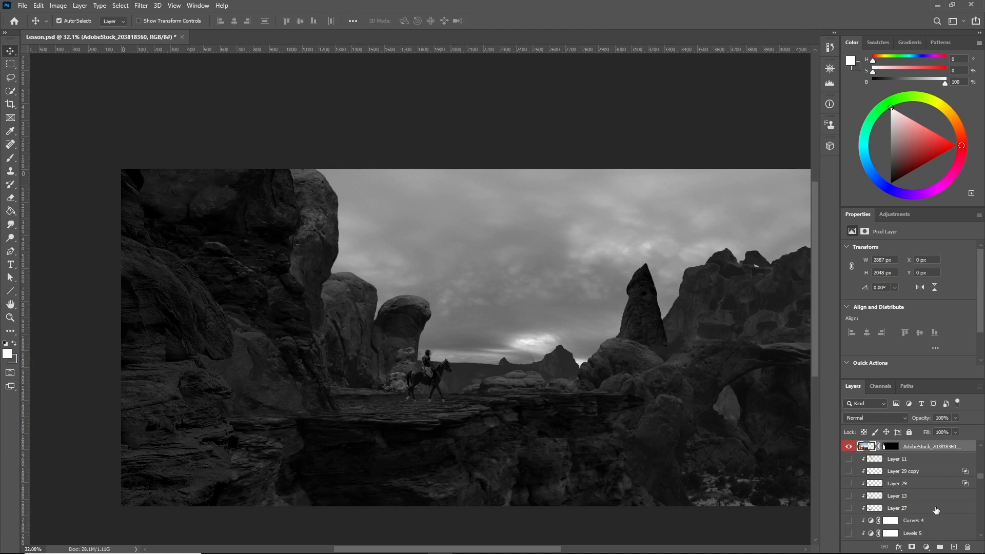
pyautogui.scroll(4, 903, 507)
pyautogui.click(866, 512)
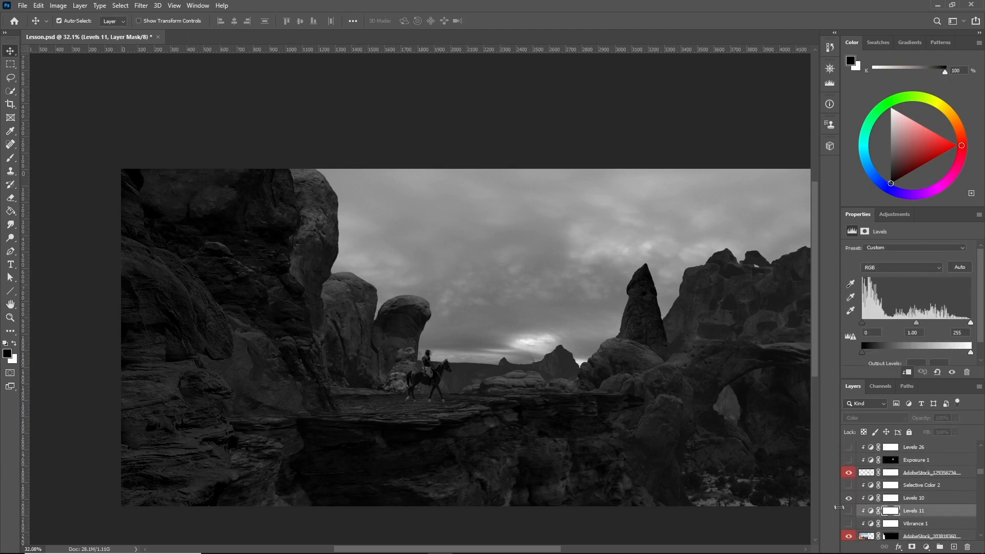
pyautogui.click(906, 488)
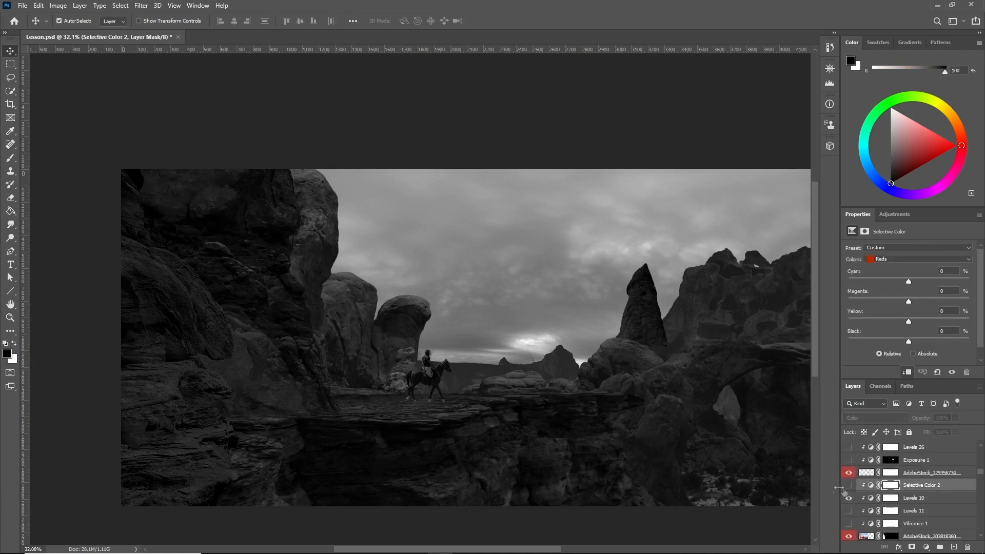
# Step: Select the pointed rock spire layer, go through its clipped Levels 26 and Curves 9 adjustments, and turn on Curves 8
pyautogui.click(7, 319)
pyautogui.moveTo(334, 335); pyautogui.dragTo(291, 348)
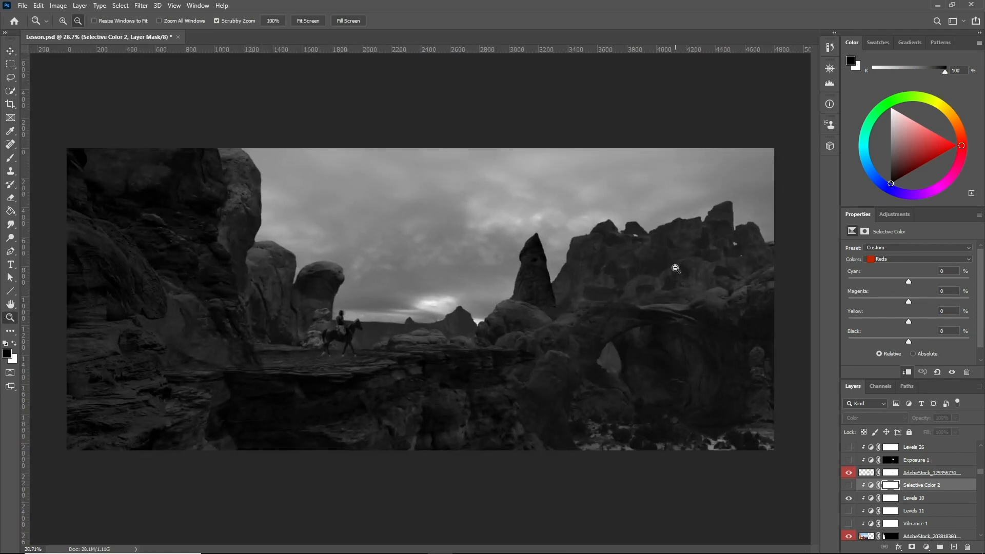
pyautogui.moveTo(700, 274); pyautogui.dragTo(733, 265)
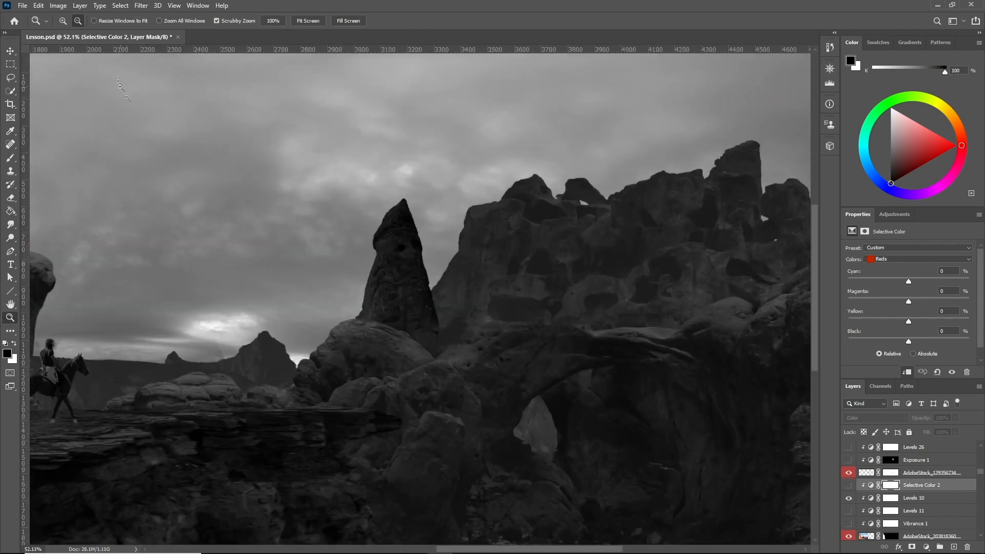
pyautogui.click(11, 50)
pyautogui.click(410, 287)
pyautogui.scroll(1, 929, 506)
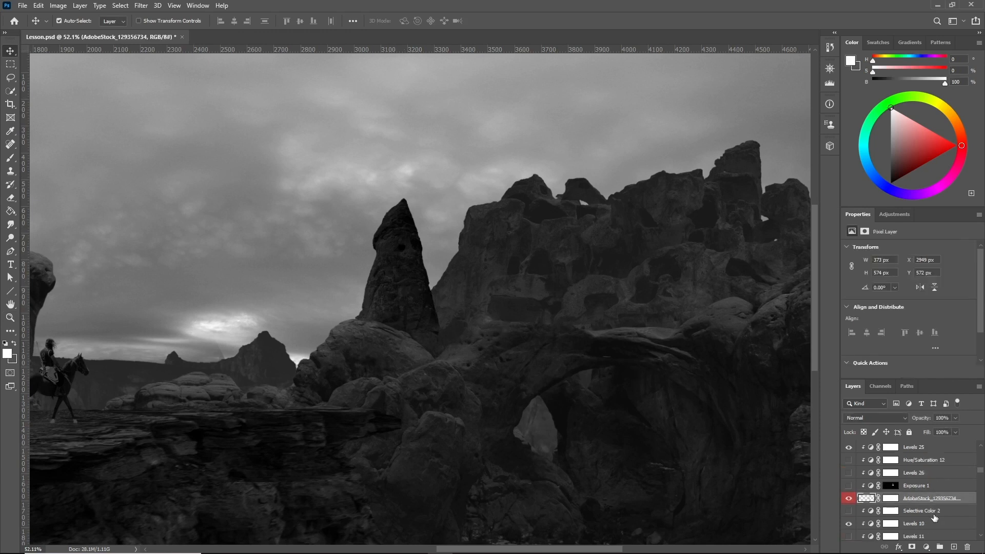
pyautogui.click(911, 474)
pyautogui.scroll(1, 908, 474)
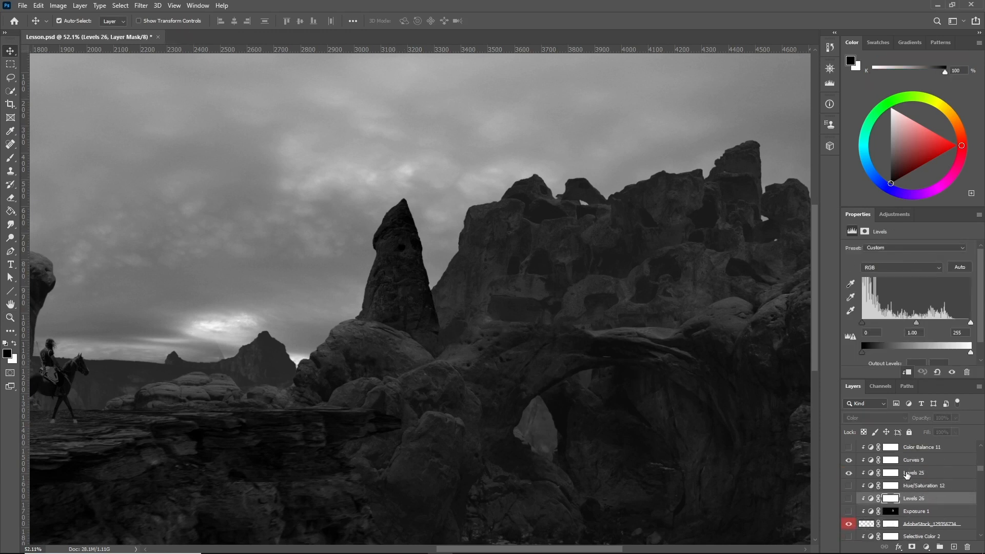
pyautogui.click(927, 462)
pyautogui.scroll(3, 916, 471)
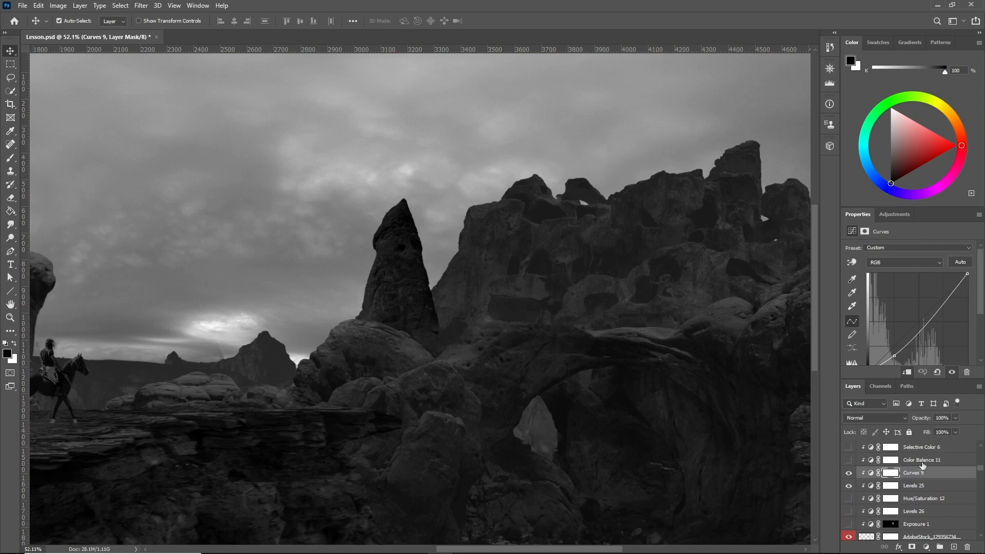
pyautogui.click(906, 462)
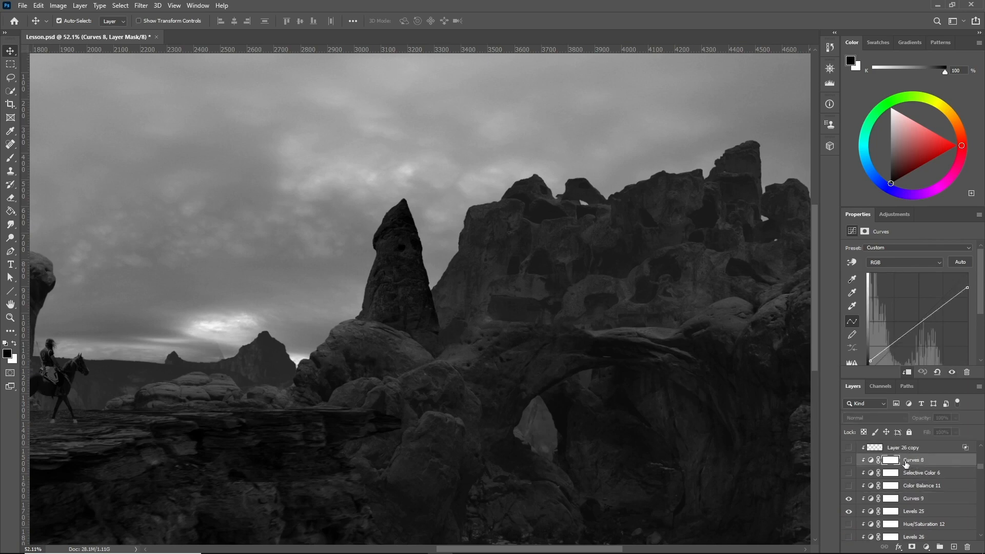
pyautogui.click(847, 461)
# Step: Toggle Curves 8 off and on again to compare the spire's dark values with the cliff behind it up close
pyautogui.press('z')
pyautogui.moveTo(488, 283); pyautogui.dragTo(513, 278)
pyautogui.moveTo(388, 302); pyautogui.dragTo(417, 288)
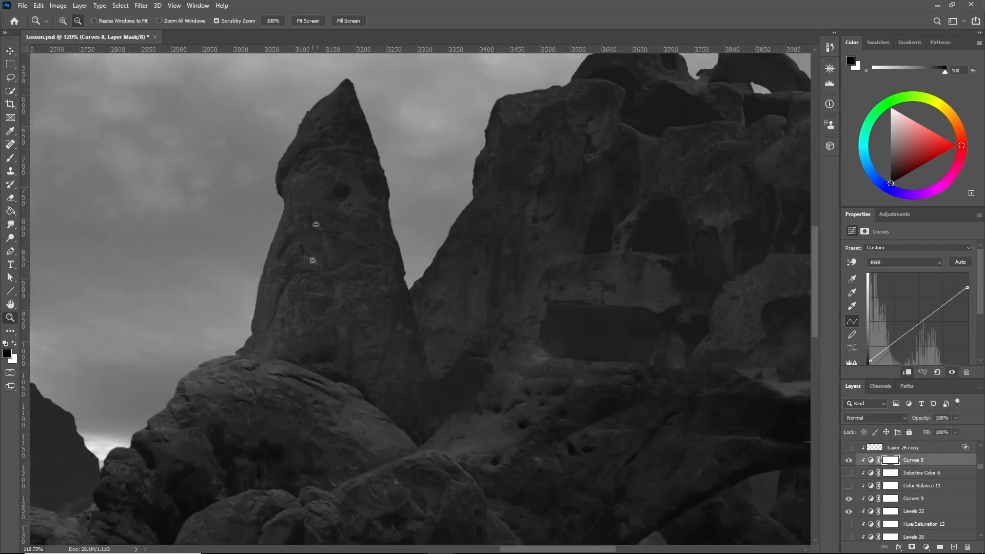
pyautogui.click(849, 461)
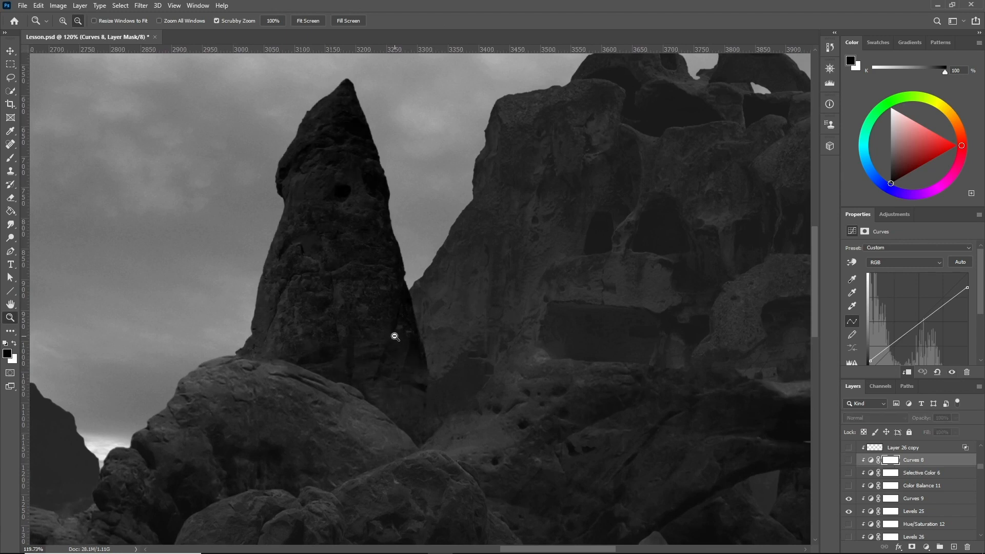
pyautogui.moveTo(416, 359); pyautogui.dragTo(418, 368)
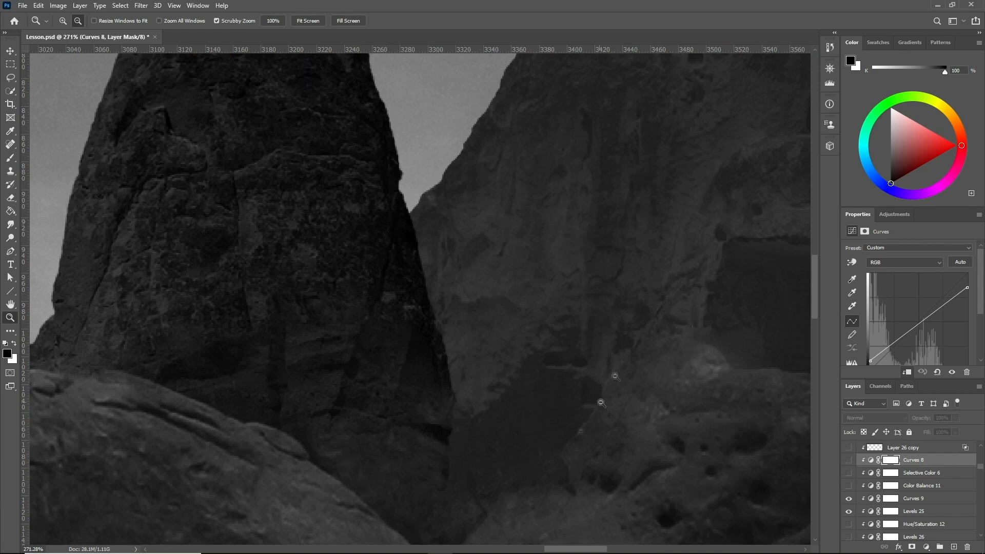
pyautogui.moveTo(615, 376); pyautogui.dragTo(678, 392)
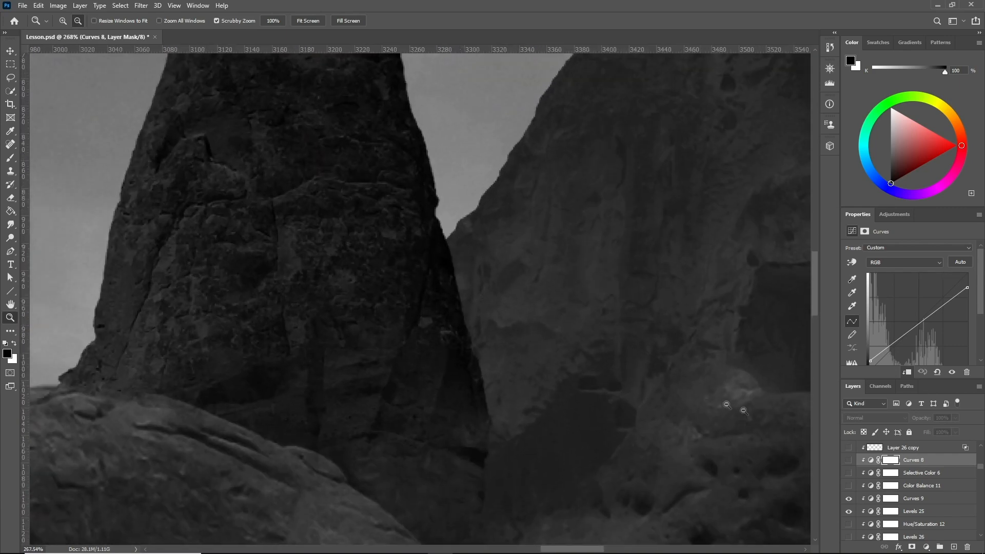
pyautogui.click(848, 460)
# Step: Examine how the base of the spire blends into the cliff, and check the value match across the whole composition
pyautogui.moveTo(472, 274); pyautogui.dragTo(491, 392)
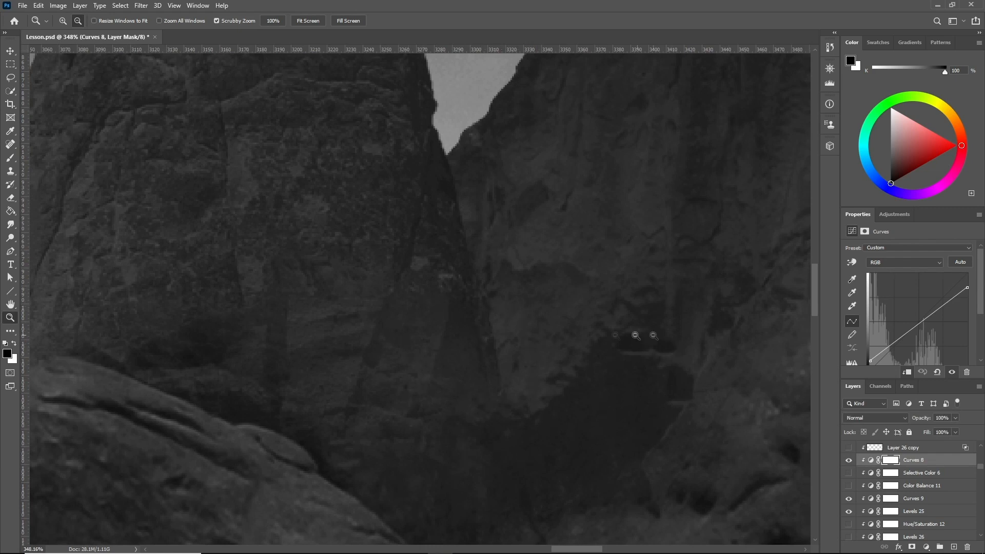
pyautogui.moveTo(428, 354); pyautogui.dragTo(422, 356)
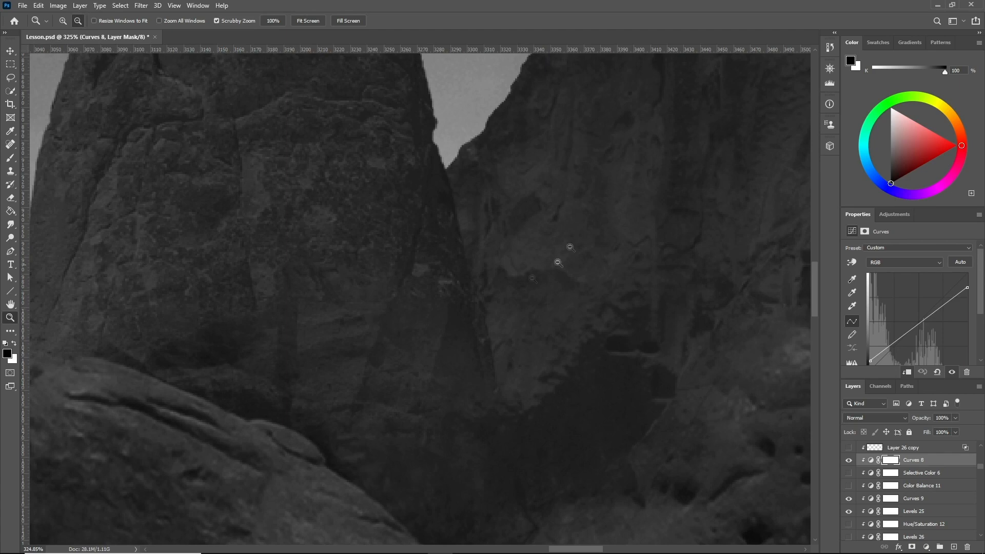
pyautogui.moveTo(421, 286); pyautogui.dragTo(354, 290)
pyautogui.moveTo(504, 309); pyautogui.dragTo(470, 305)
pyautogui.moveTo(586, 311); pyautogui.dragTo(570, 314)
pyautogui.moveTo(498, 331); pyautogui.dragTo(514, 328)
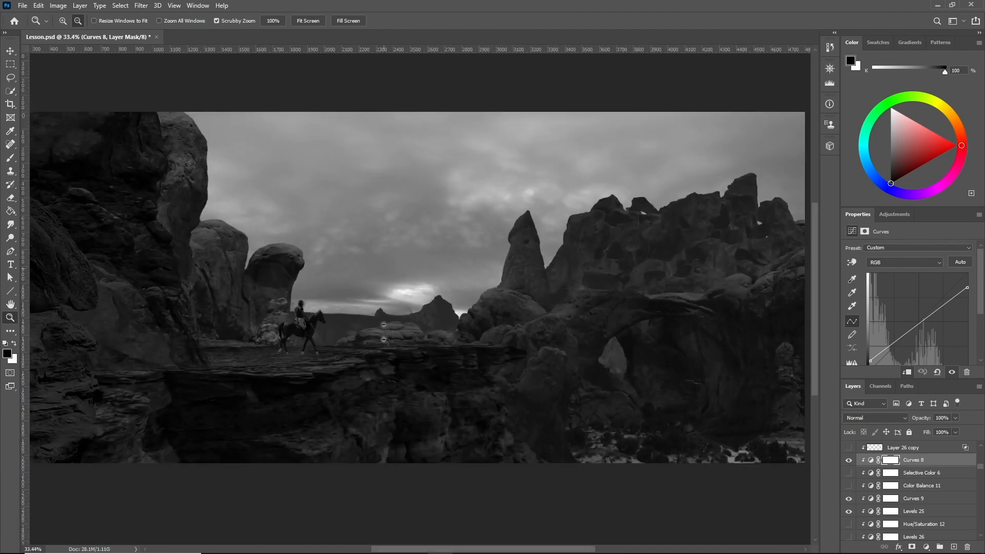
# Step: Select the rock columns layer behind the rider, open its clipped Curves 2 adjustment and examine the overall values
pyautogui.press('v')
pyautogui.click(264, 295)
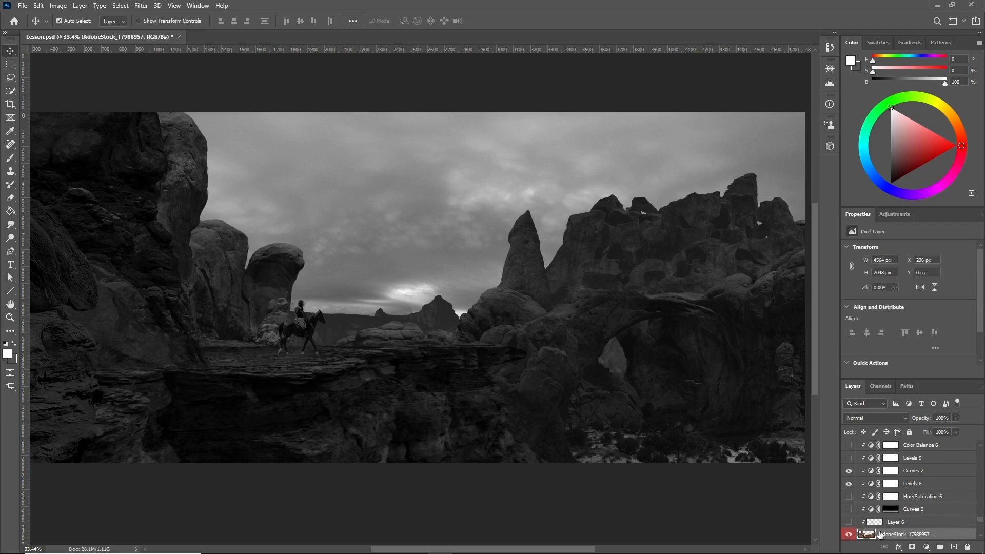
pyautogui.scroll(-1, 885, 533)
pyautogui.scroll(2, 894, 511)
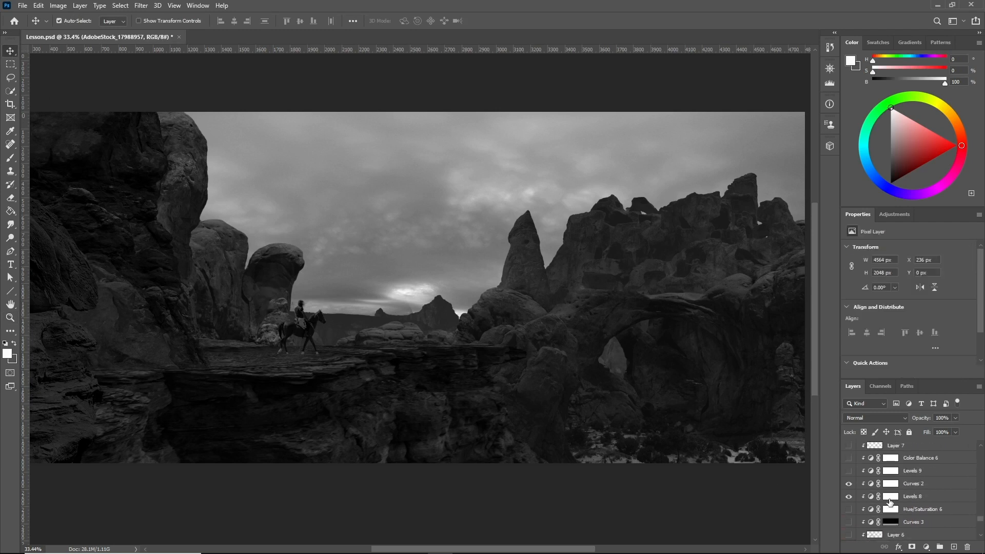
pyautogui.click(914, 484)
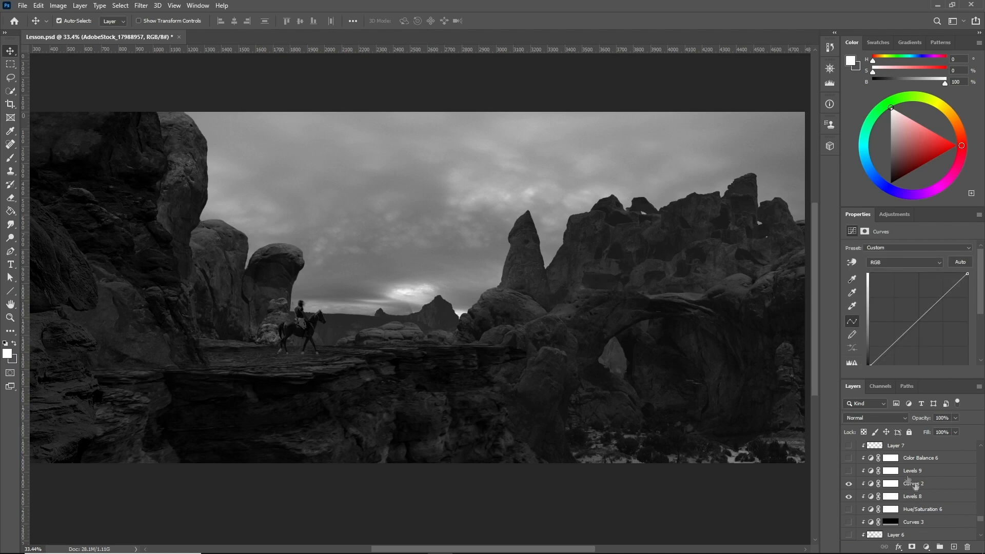
pyautogui.click(9, 317)
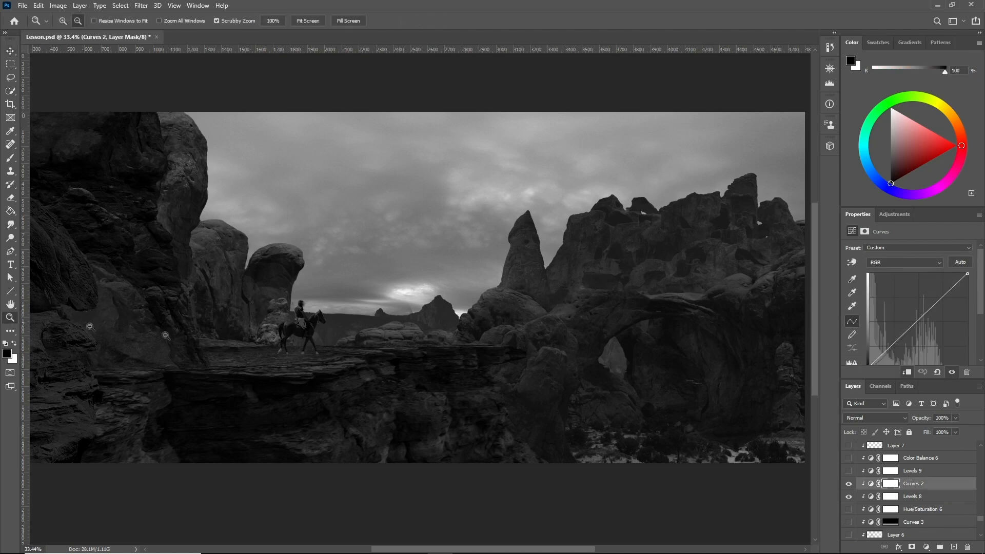
pyautogui.moveTo(346, 321); pyautogui.dragTo(416, 318)
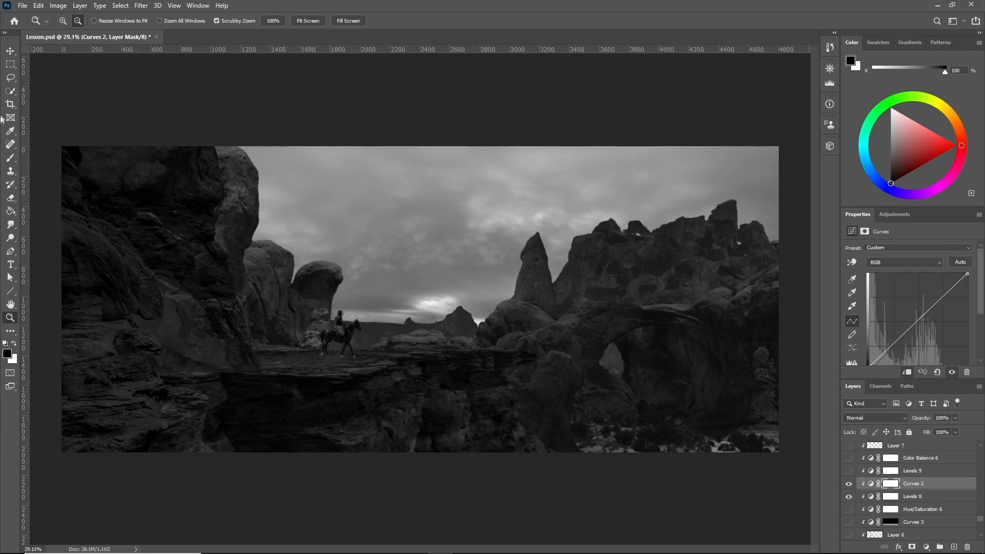
# Step: Select the large foreground cliff layer again and review its clipped adjustments up to Selective Color 2
pyautogui.click(10, 51)
pyautogui.click(114, 273)
pyautogui.scroll(3, 906, 496)
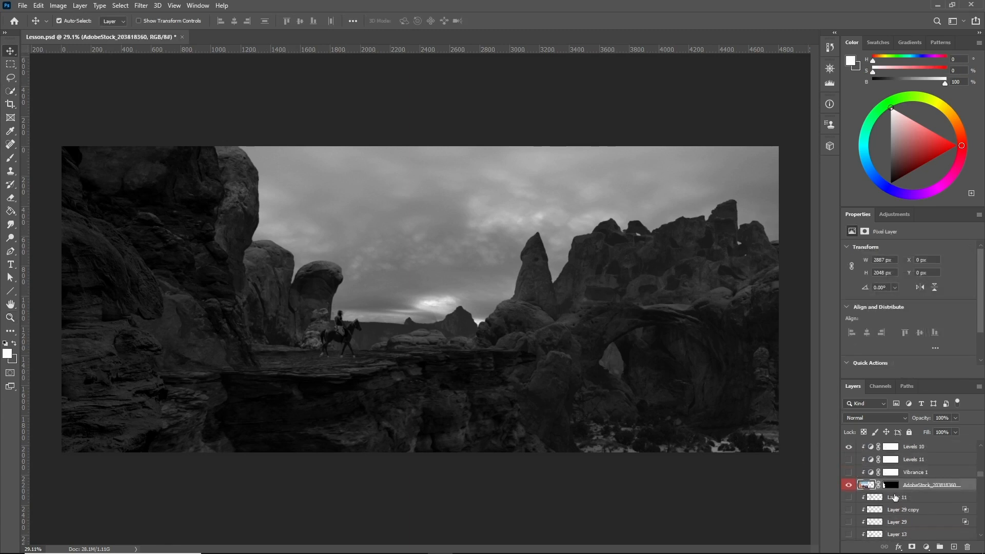
pyautogui.click(914, 513)
pyautogui.click(929, 498)
pyautogui.click(942, 483)
pyautogui.click(943, 472)
# Step: Turn off the topmost Hue/Saturation 16 layer to bring back colour, and turn on Hue/Saturation 1 clipped to the sky
pyautogui.moveTo(981, 471); pyautogui.dragTo(983, 444)
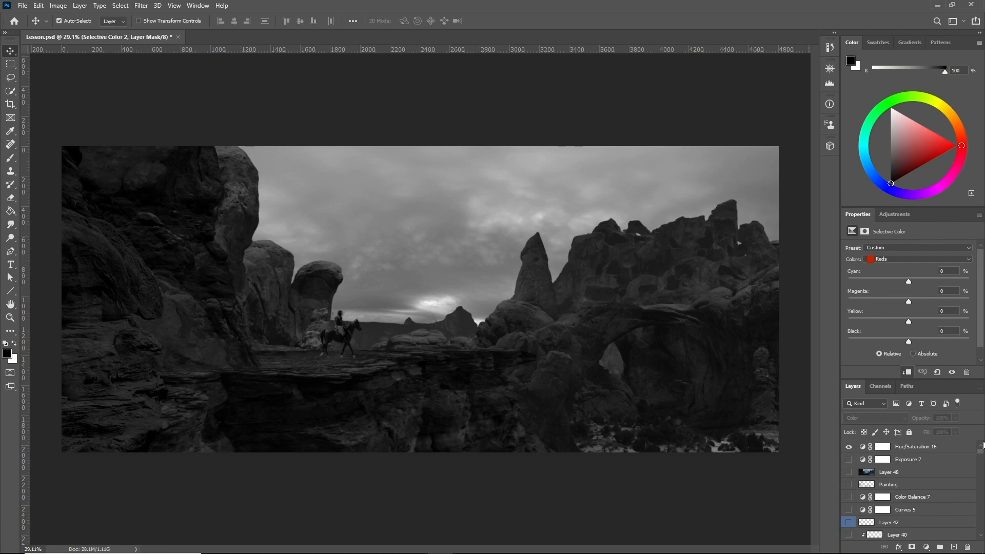
pyautogui.click(848, 447)
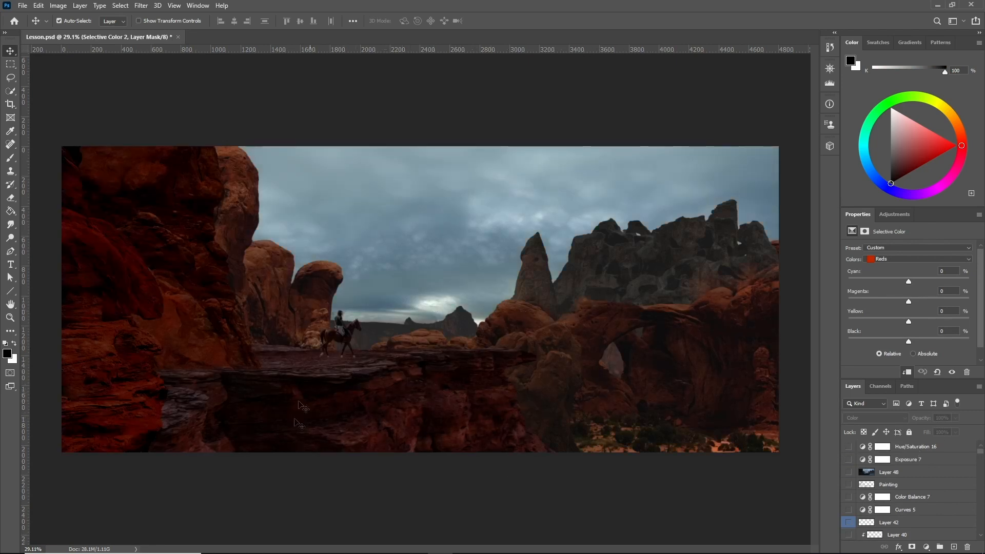
pyautogui.moveTo(981, 452); pyautogui.dragTo(982, 535)
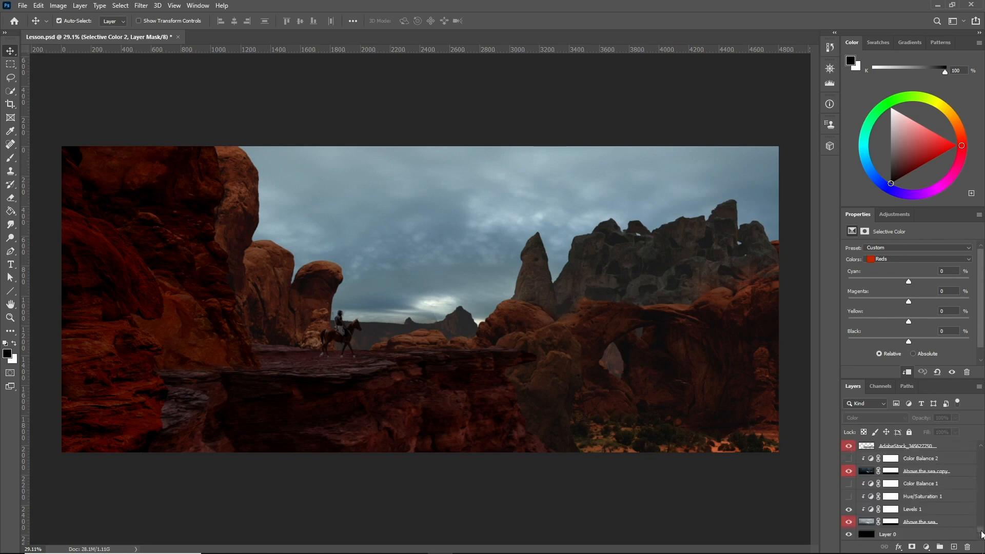
pyautogui.click(921, 499)
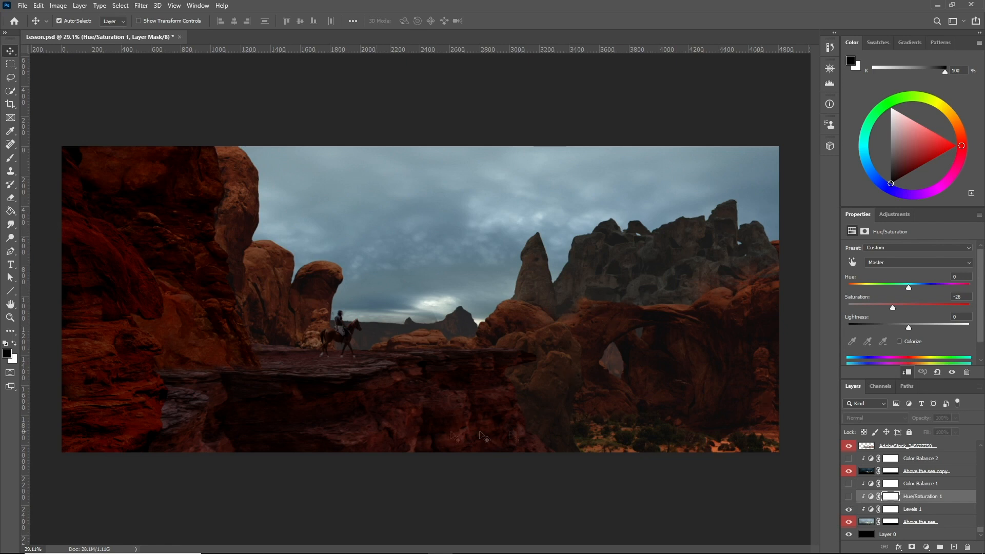
# Step: Turn on the clipped Hue/Saturation 5 above the AdobeStock_345627750 layer and the clipped Hue/Saturation 13 above Exposure 2
pyautogui.scroll(5, 882, 496)
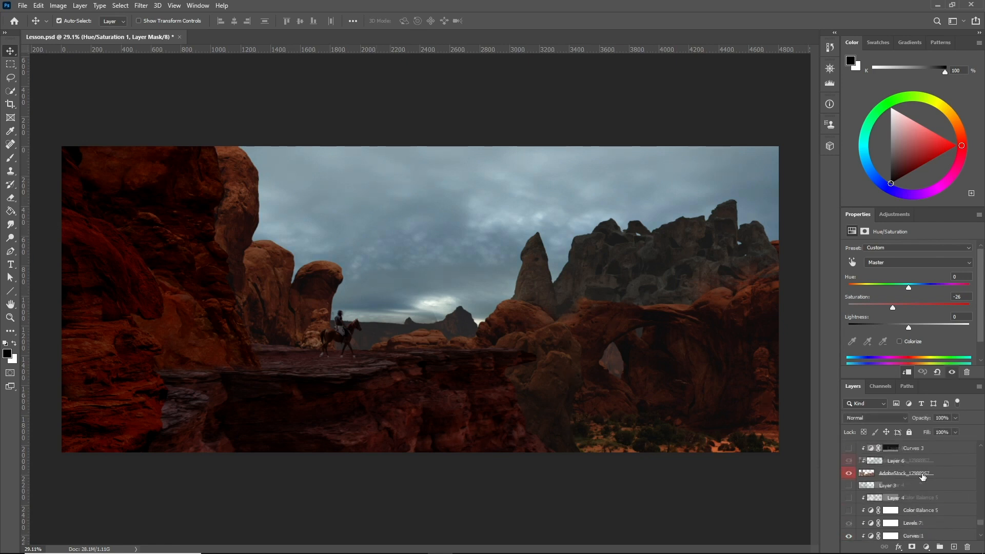
pyautogui.click(893, 523)
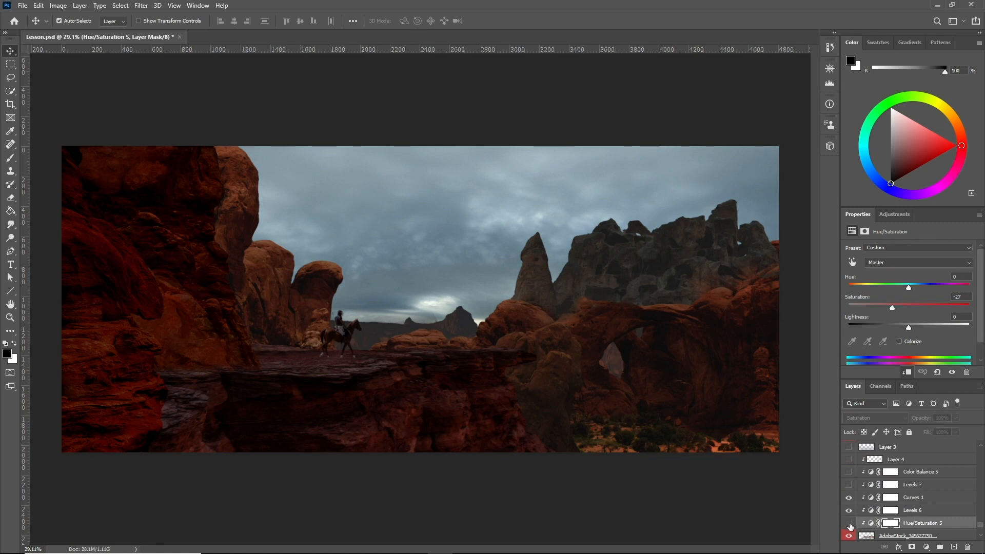
pyautogui.click(849, 523)
pyautogui.scroll(-4, 871, 499)
pyautogui.scroll(5, 857, 503)
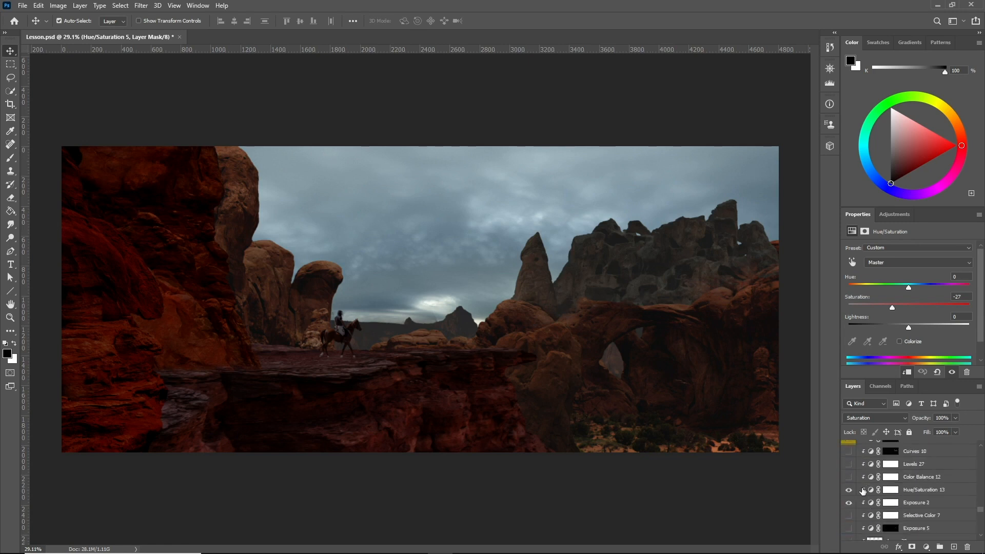
# Step: Turn on Hue/Saturation 8 clipped to the boulders beside the ledge, and select Hue/Saturation 9 in the same stack
pyautogui.scroll(6, 898, 495)
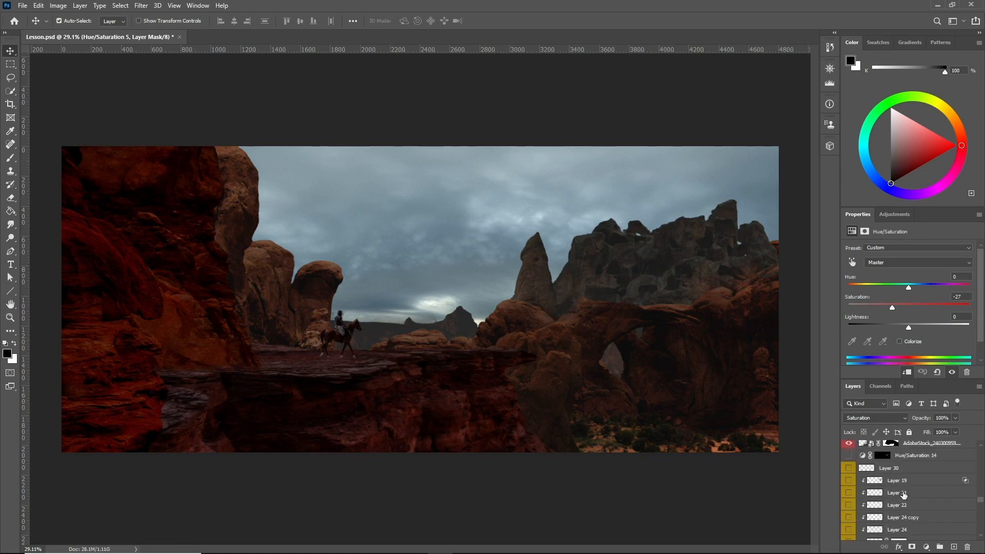
pyautogui.scroll(3, 903, 494)
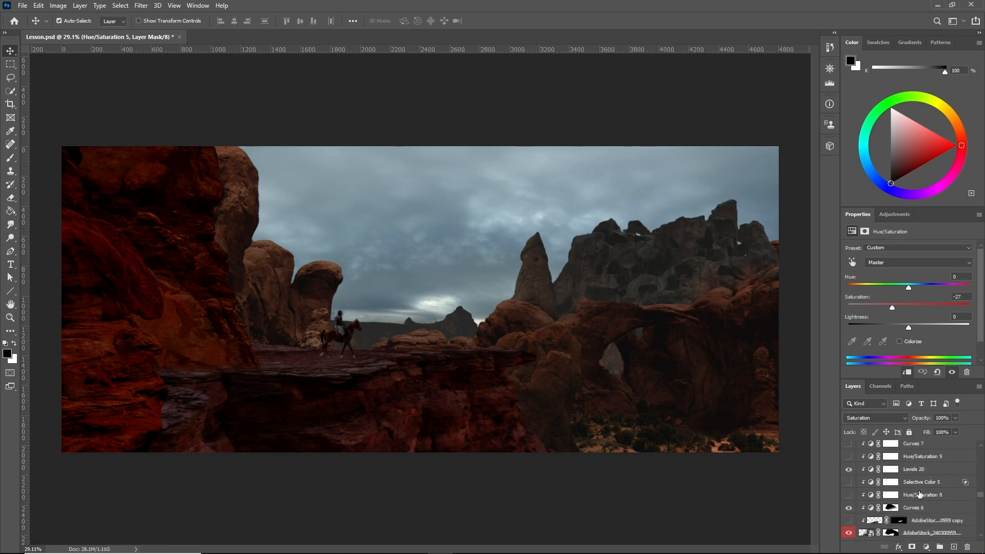
pyautogui.click(918, 494)
pyautogui.click(848, 496)
pyautogui.scroll(3, 912, 496)
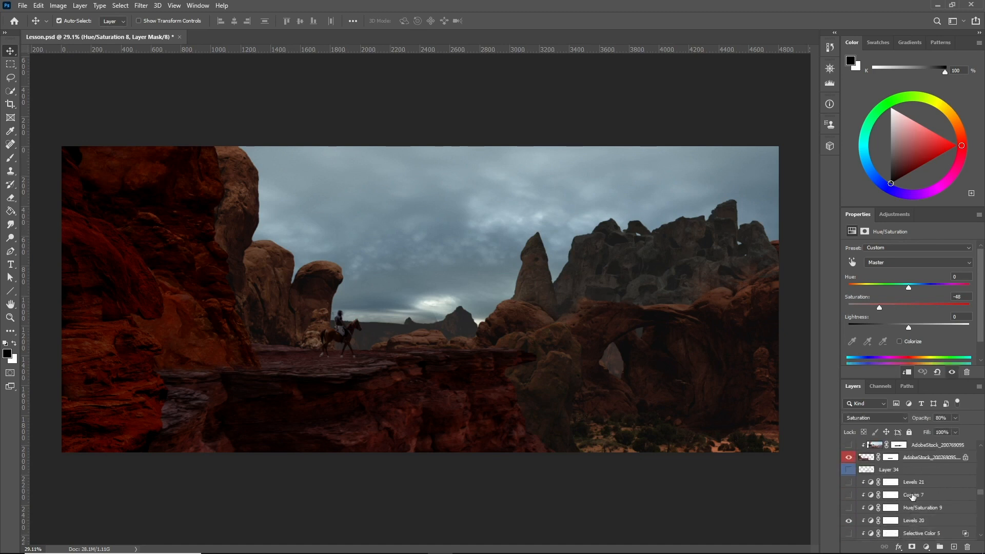
pyautogui.click(904, 508)
# Step: Turn on and select the Hue/Saturation 2 adjustment clipped to the stone ledge layer
pyautogui.scroll(5, 911, 498)
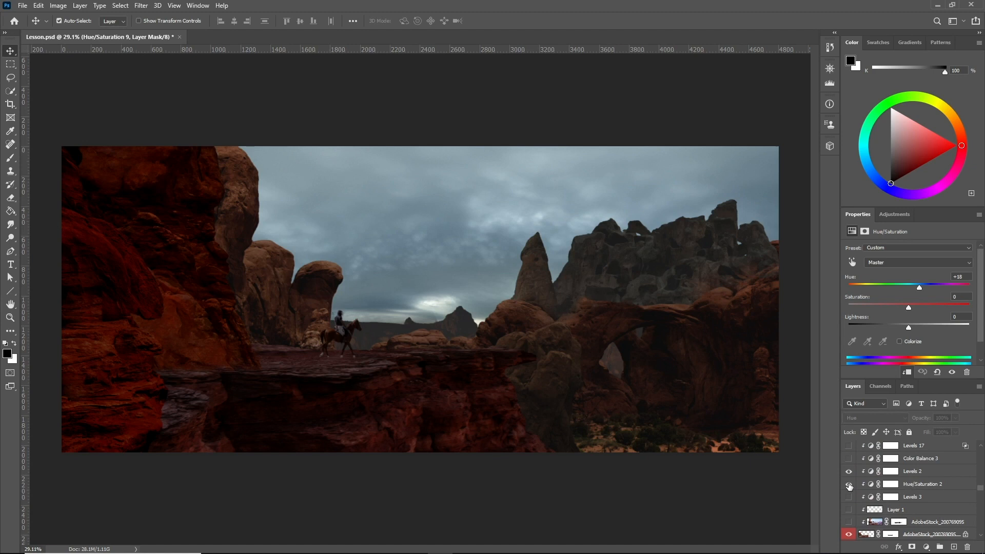
pyautogui.click(916, 486)
pyautogui.scroll(-5, 918, 492)
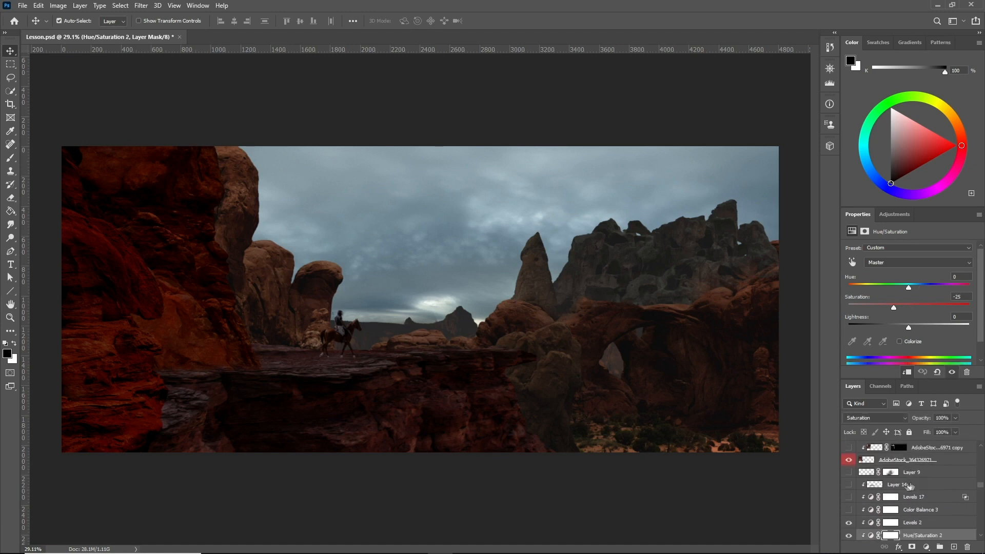
pyautogui.scroll(6, 921, 506)
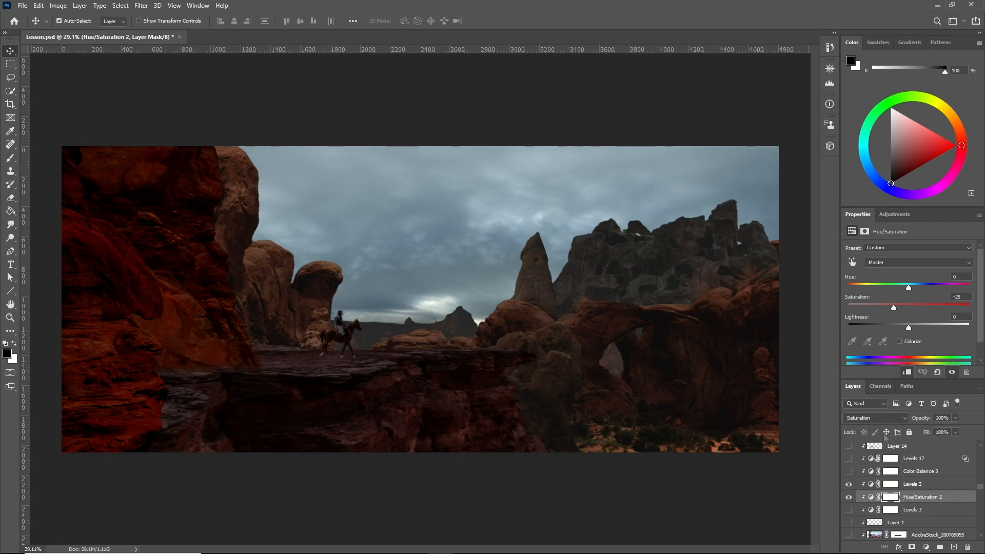
# Step: Select Hue/Saturation 4, and turn on the Vibrance 1 adjustment clipped to the AdobeStock_203818360 layer
pyautogui.scroll(3, 903, 492)
pyautogui.click(899, 502)
pyautogui.scroll(6, 903, 500)
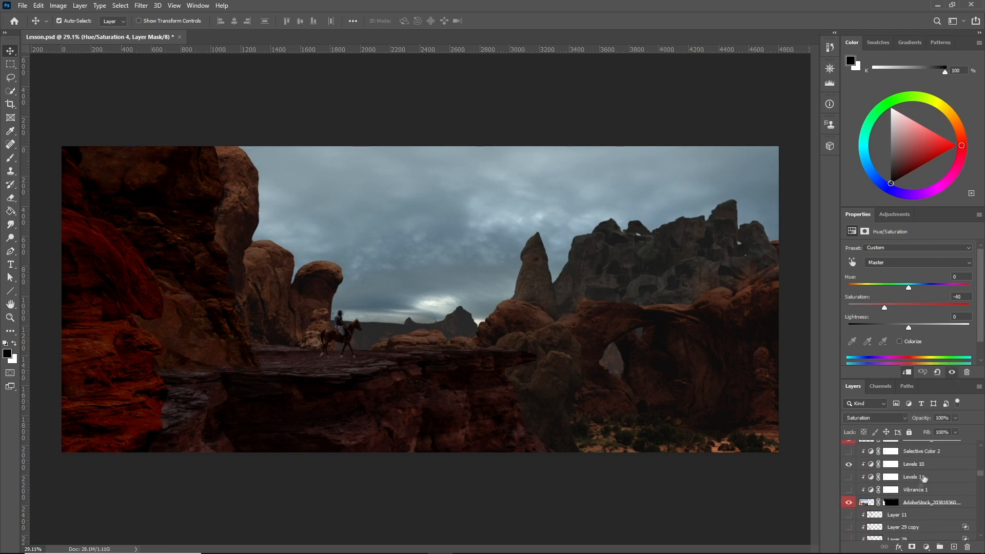
pyautogui.click(922, 529)
pyautogui.click(848, 527)
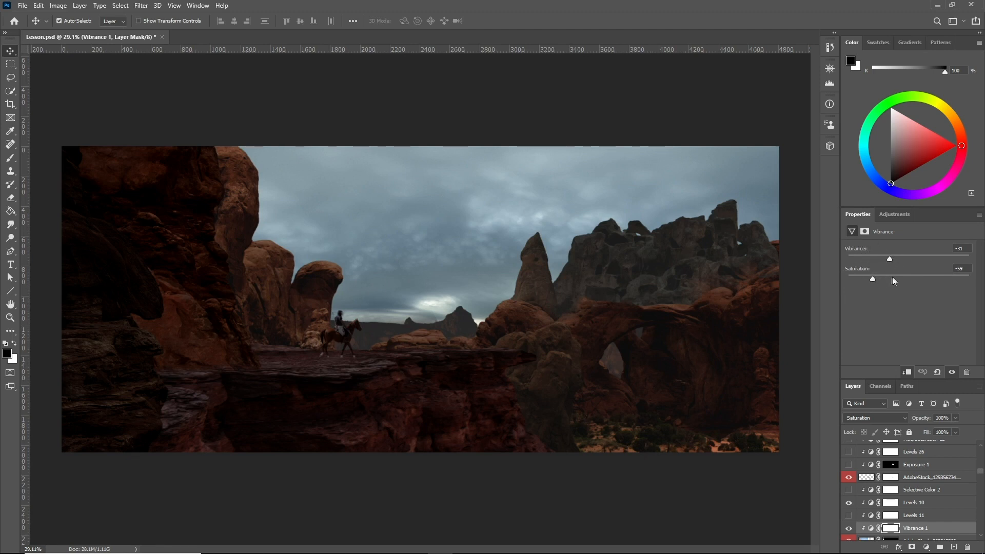
# Step: Try Vibrance 1 with vibrance around -10 and saturation at -100, and restore its earlier settings from the history
pyautogui.click(913, 275)
pyautogui.moveTo(911, 259); pyautogui.dragTo(710, 265)
pyautogui.moveTo(899, 261); pyautogui.dragTo(881, 254)
pyautogui.click(901, 258)
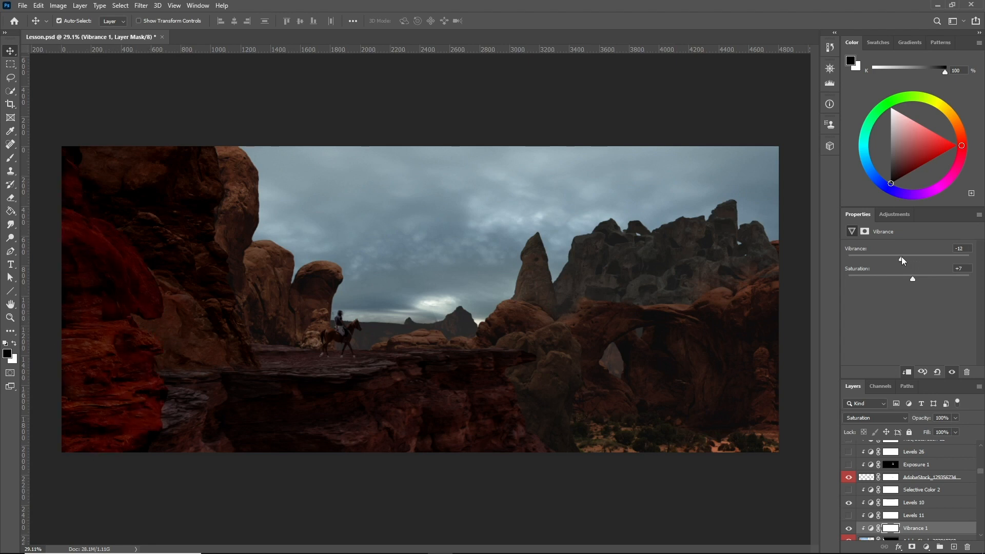
pyautogui.moveTo(911, 279); pyautogui.dragTo(819, 288)
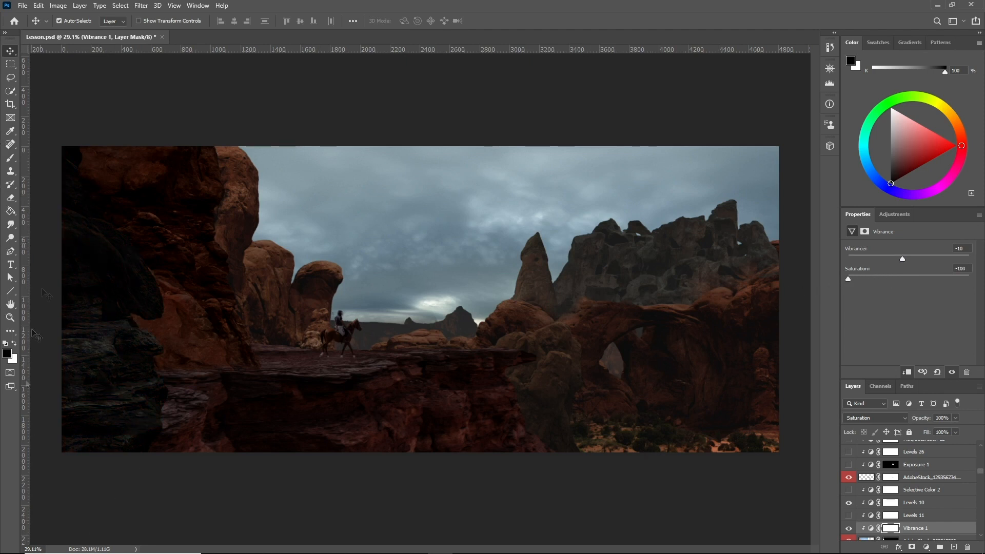
pyautogui.click(830, 47)
pyautogui.click(802, 101)
pyautogui.click(450, 212)
# Step: Turn on and select Hue/Saturation 15 in the horse rider's stack, and preview other blend modes for it
pyautogui.scroll(1, 932, 510)
pyautogui.click(936, 478)
pyautogui.scroll(5, 914, 482)
pyautogui.scroll(5, 914, 482)
pyautogui.click(888, 483)
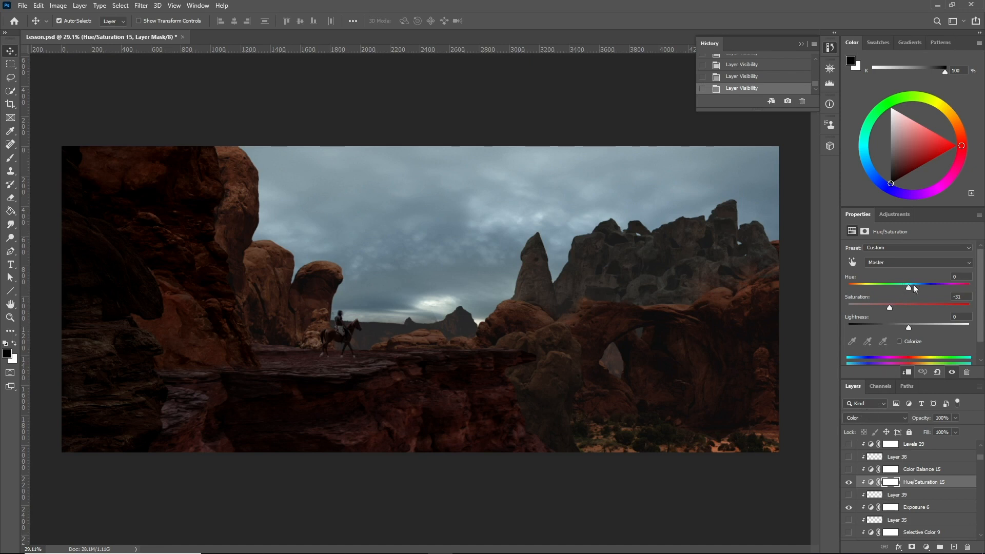
pyautogui.click(868, 416)
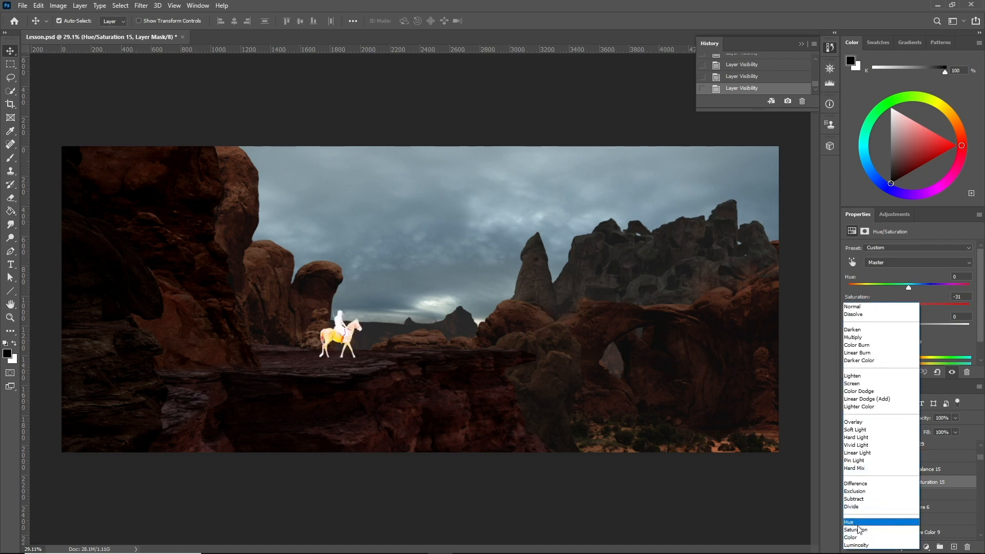
pyautogui.click(728, 497)
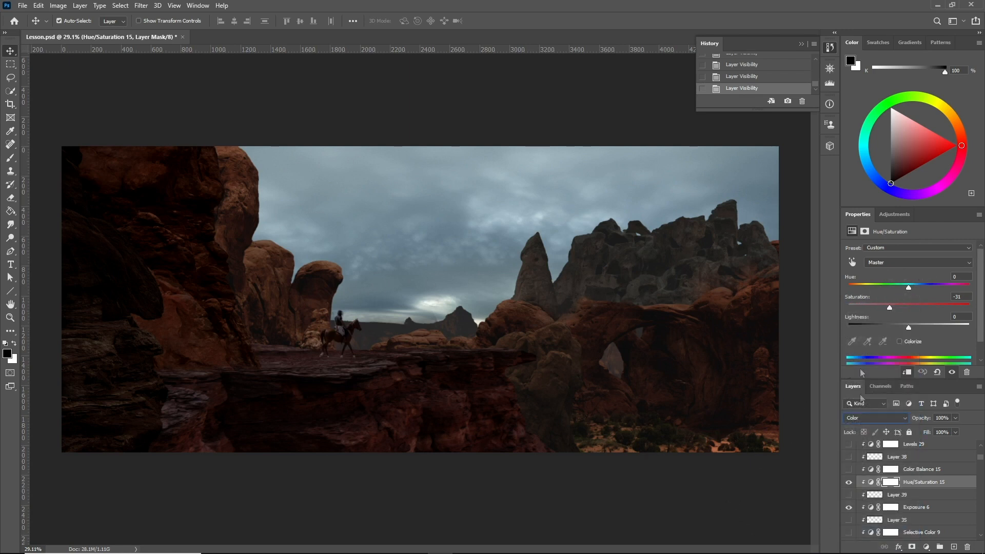
pyautogui.click(915, 485)
pyautogui.scroll(9, 920, 498)
pyautogui.scroll(-5, 920, 499)
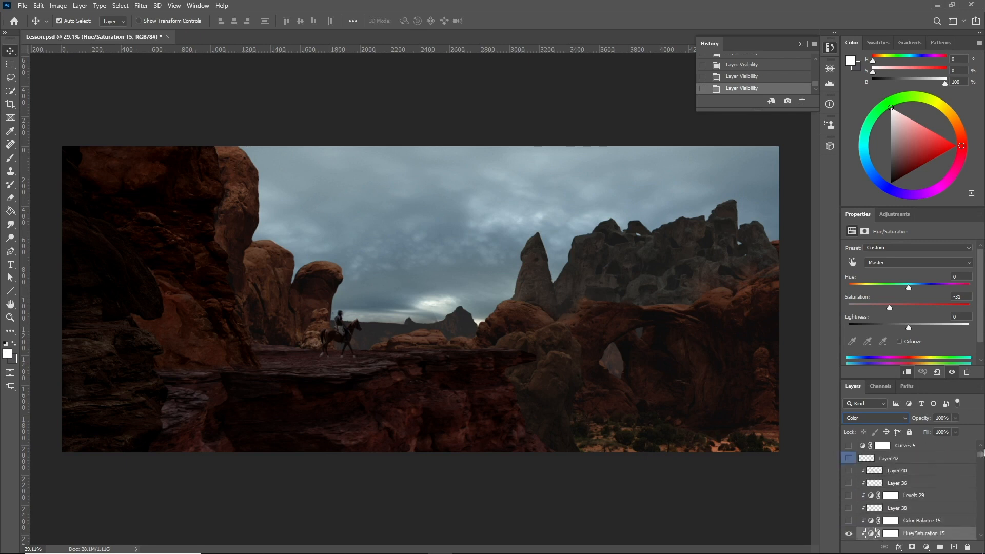
# Step: Turn on the Color Balance 1 adjustment above Hue/Saturation 1 in the sky stack
pyautogui.scroll(-10, 920, 500)
pyautogui.click(929, 496)
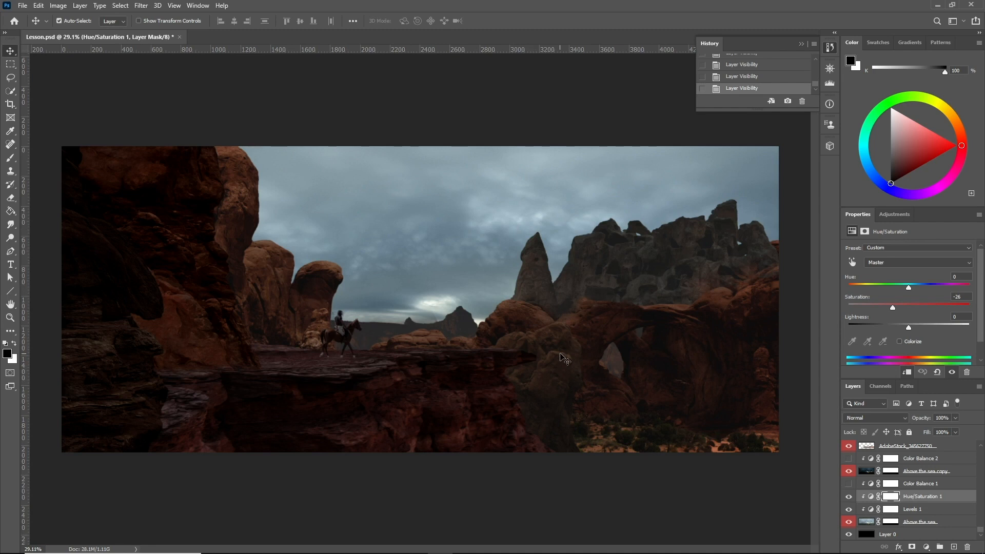
pyautogui.click(924, 483)
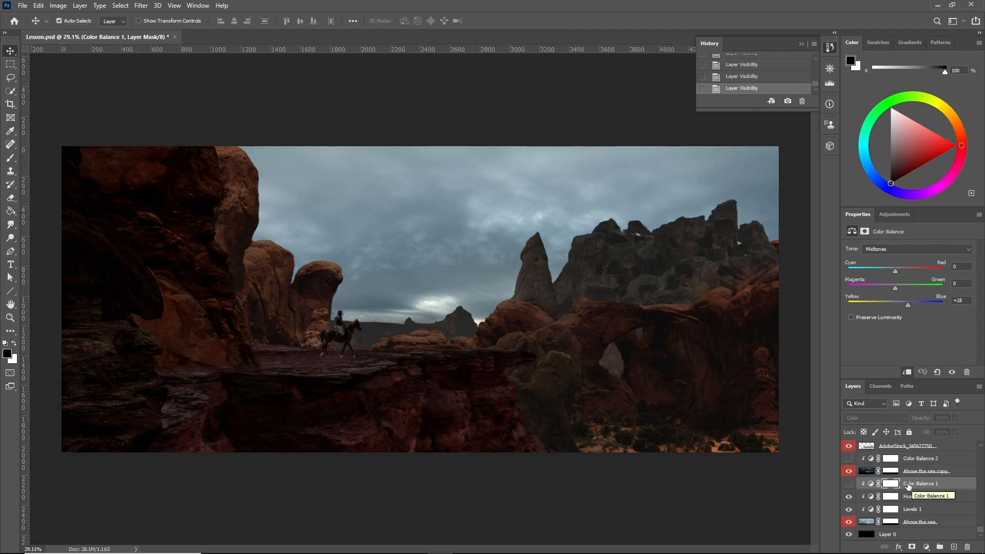
pyautogui.click(14, 162)
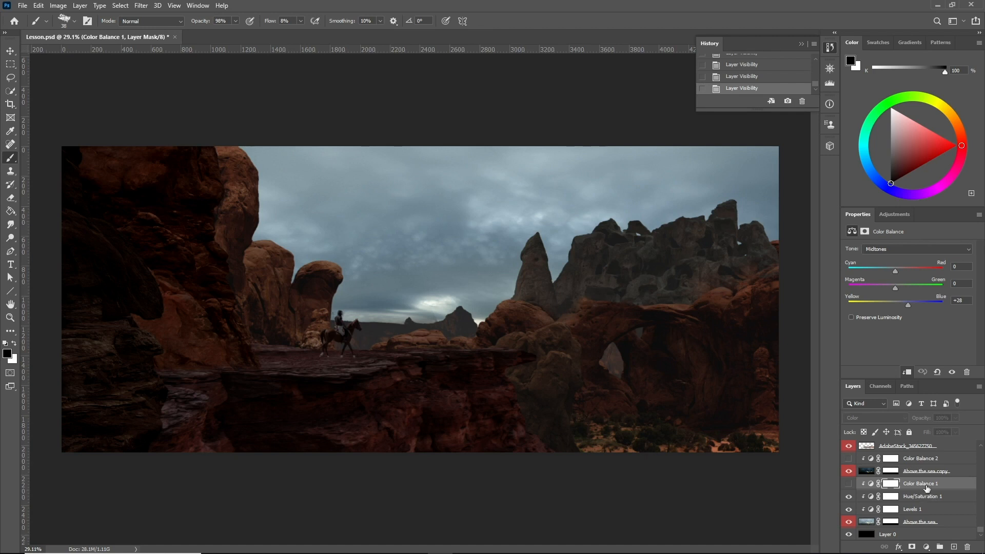
pyautogui.click(849, 484)
# Step: Examine the Shadows and Highlights tone settings of Color Balance 1
pyautogui.click(885, 249)
pyautogui.click(886, 258)
pyautogui.click(887, 249)
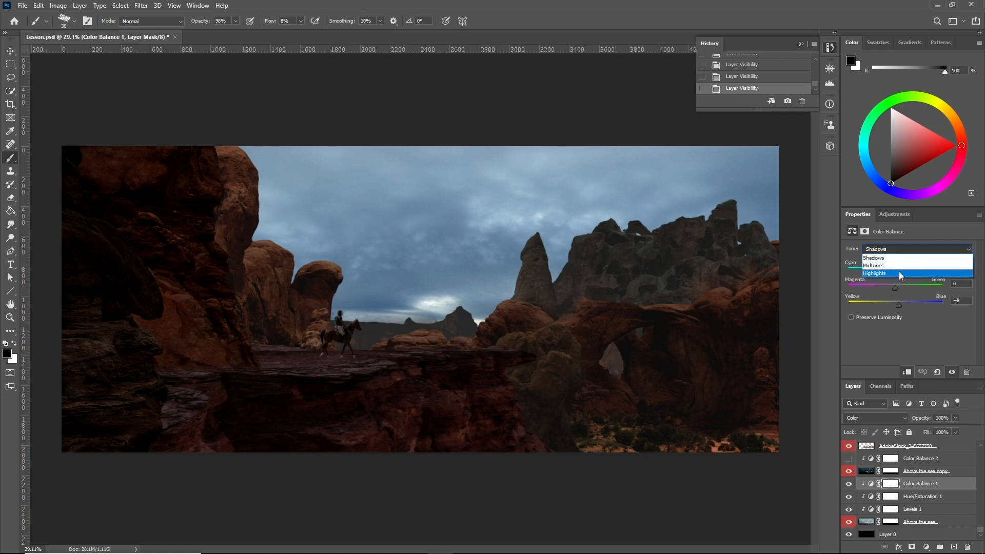
pyautogui.click(899, 272)
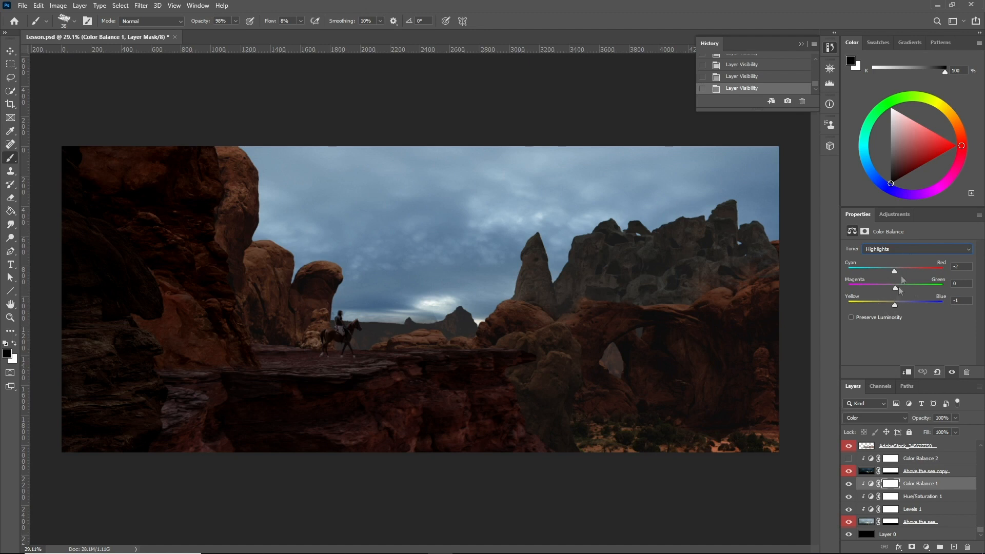
pyautogui.click(953, 266)
# Step: Toggle the Above the sea copy layer to compare, and turn on the Color Balance 2 adjustment clipped to it
pyautogui.scroll(1, 932, 521)
pyautogui.click(867, 483)
pyautogui.click(848, 484)
pyautogui.click(850, 485)
pyautogui.click(929, 472)
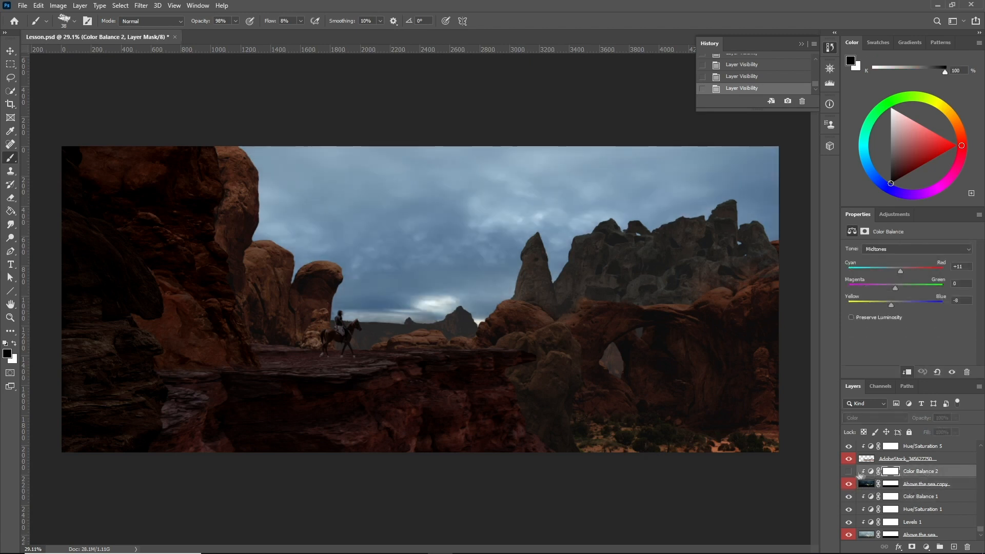
pyautogui.click(848, 471)
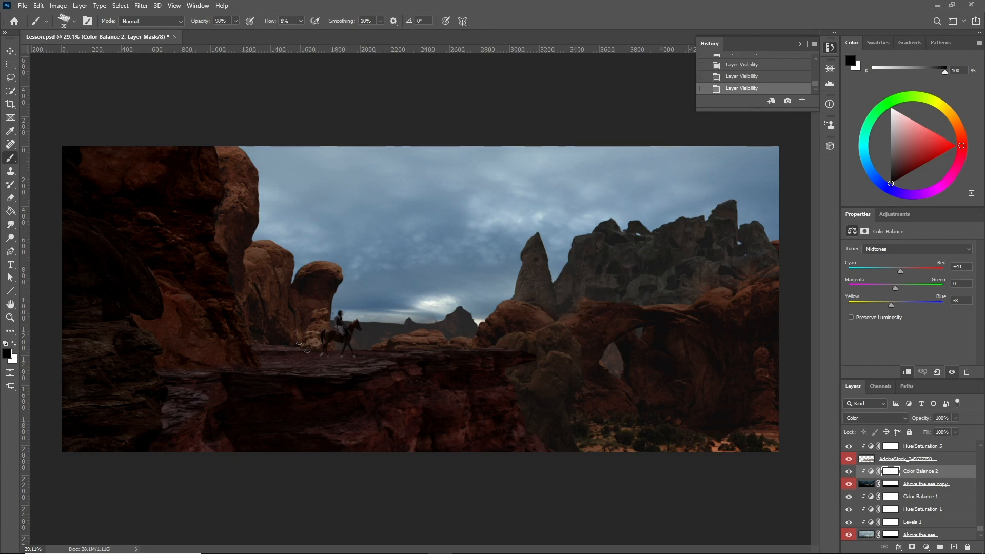
# Step: Turn on Levels 7 and Color Balance 5 clipped to the AdobeStock_345627750 distant mountain layer
pyautogui.scroll(3, 928, 487)
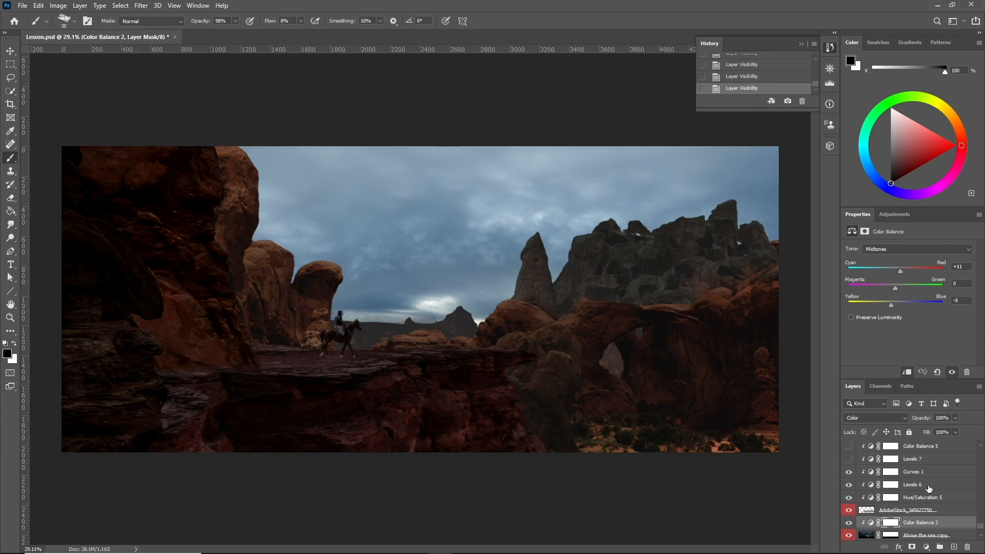
pyautogui.click(928, 487)
pyautogui.click(892, 472)
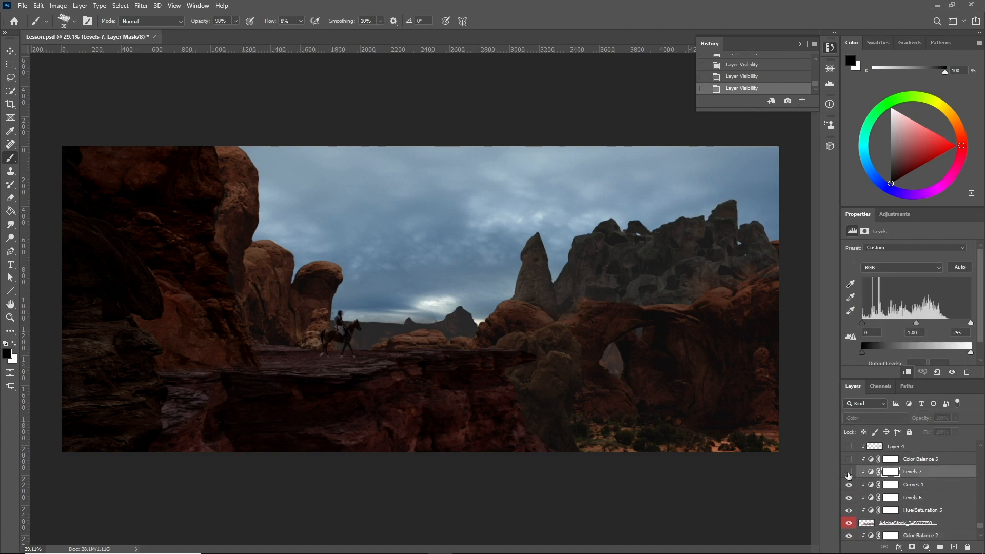
pyautogui.click(848, 472)
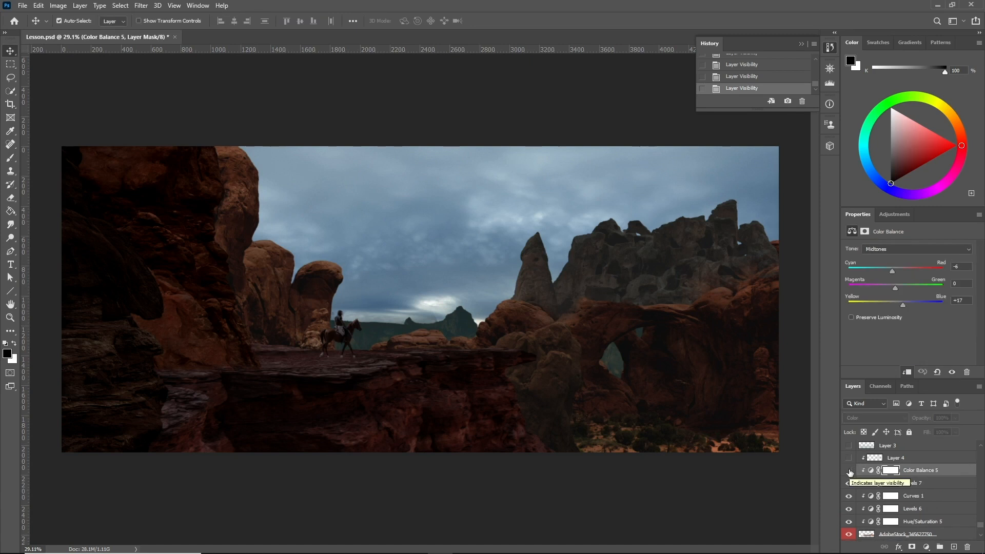
pyautogui.click(848, 471)
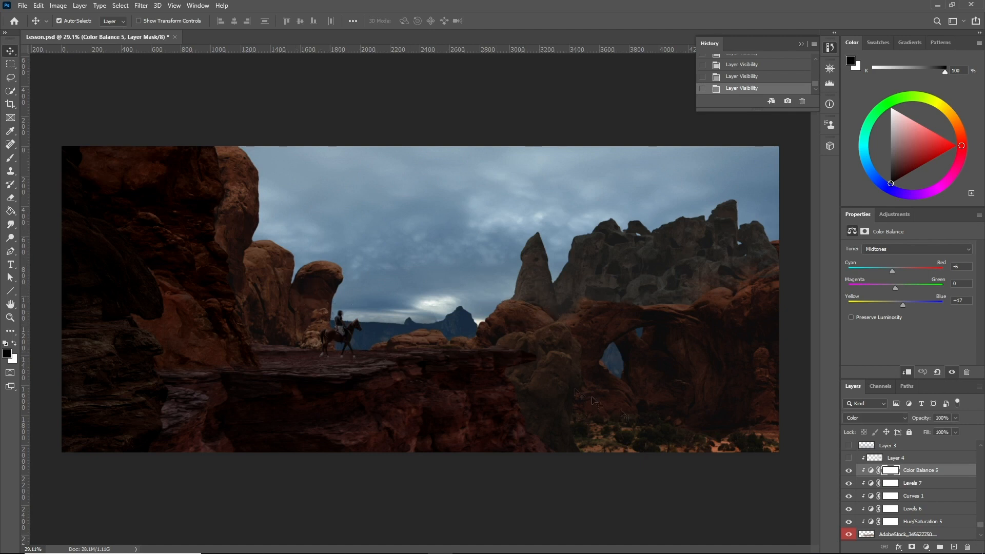
# Step: Turn on Levels 9 and Color Balance 6 above Curves 2 in the stone arch layer's adjustment stack
pyautogui.scroll(2, 899, 512)
pyautogui.click(899, 512)
pyautogui.scroll(2, 903, 488)
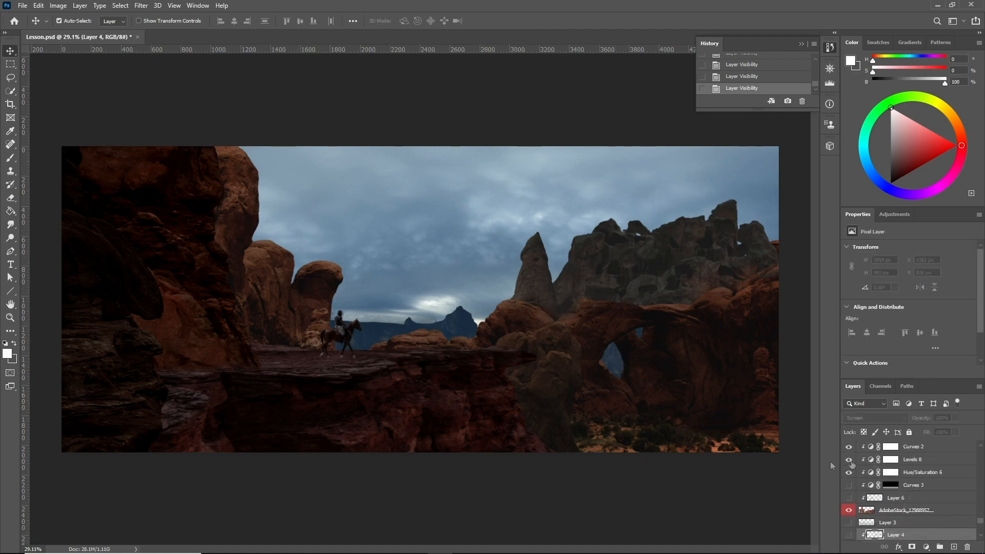
pyautogui.scroll(-3, 895, 486)
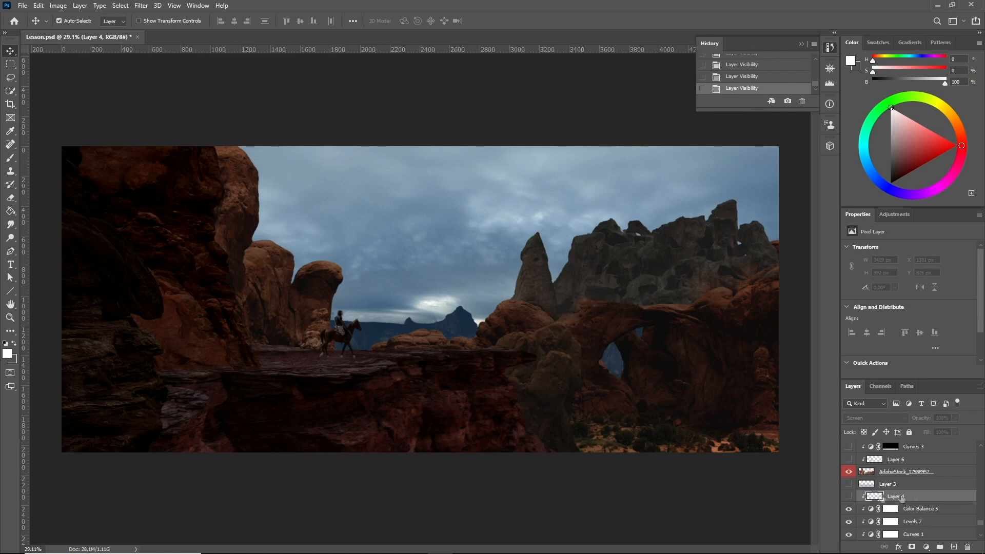
pyautogui.scroll(3, 912, 488)
pyautogui.scroll(4, 912, 505)
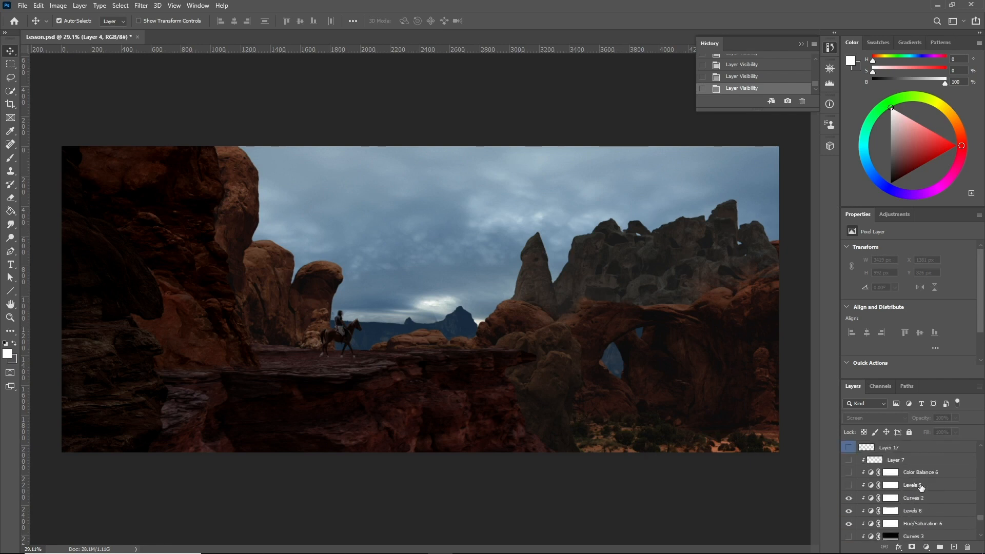
pyautogui.click(921, 487)
pyautogui.click(849, 486)
pyautogui.click(852, 487)
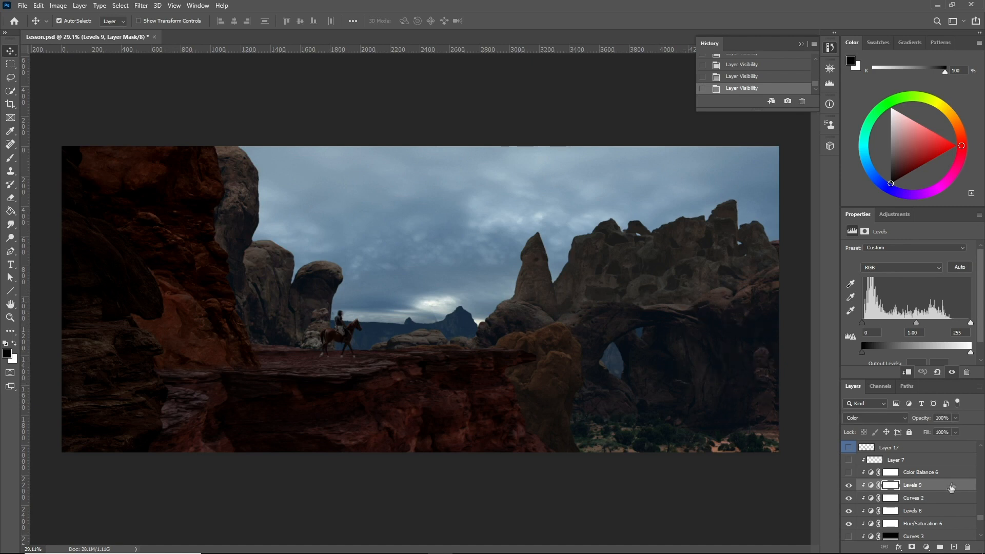
pyautogui.click(937, 473)
pyautogui.click(849, 472)
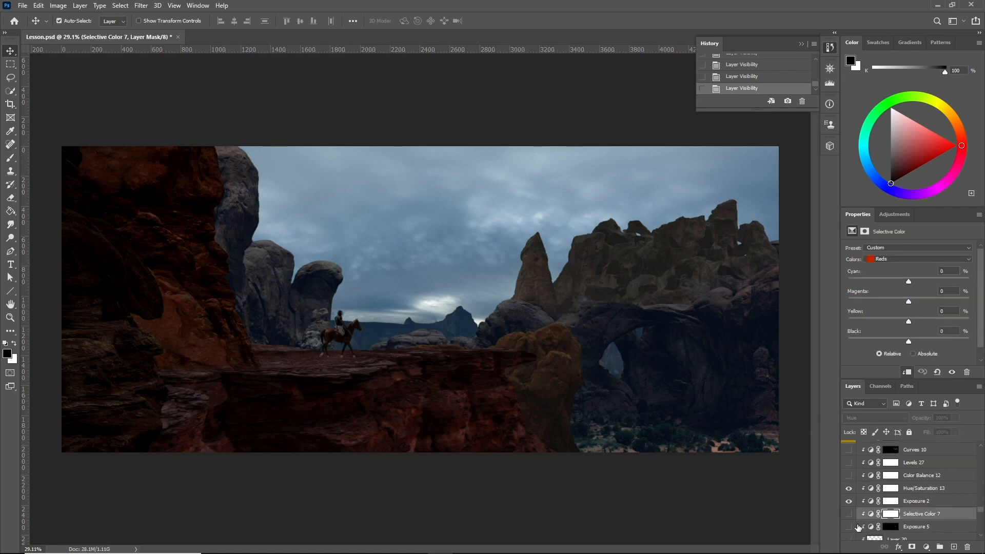
# Step: Toggle Selective Color 7 below Exposure 2 to compare its effect on the distant cliffs
pyautogui.click(849, 514)
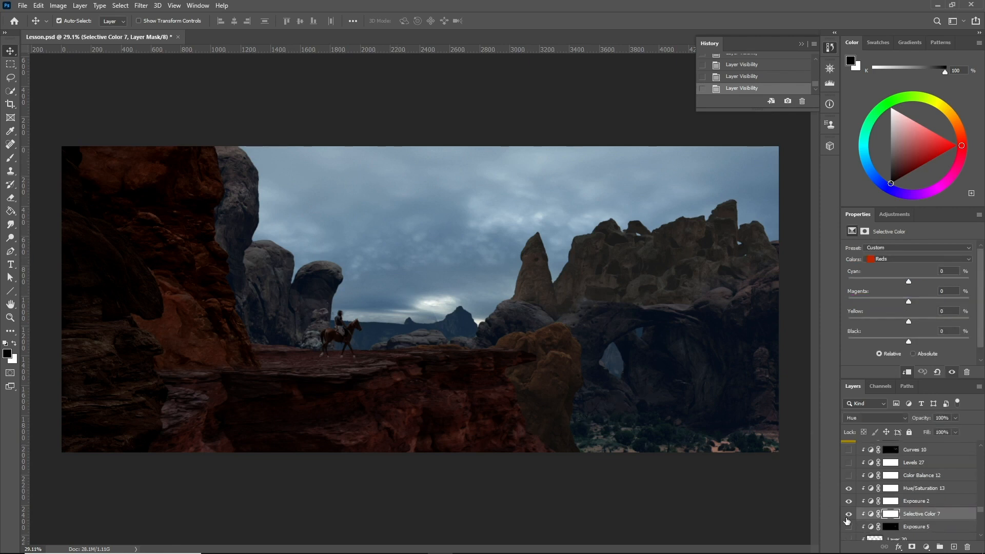
pyautogui.click(848, 516)
pyautogui.click(848, 517)
pyautogui.click(848, 514)
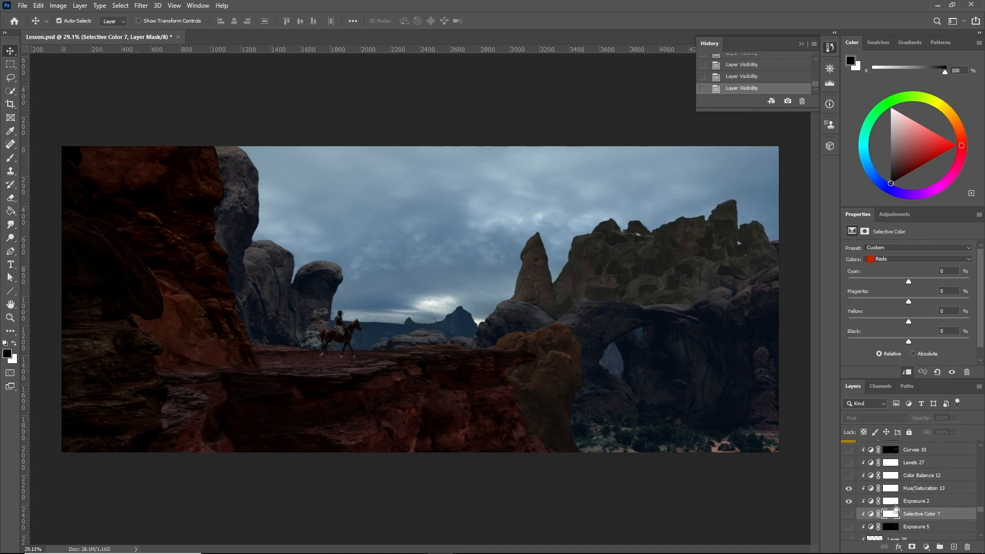
# Step: Test the distant cliffs' hues with a temporary Hue/Saturation adjustment at saturation +100 above Exposure 5, and delete it
pyautogui.click(916, 526)
pyautogui.click(926, 547)
pyautogui.click(926, 444)
pyautogui.moveTo(908, 307); pyautogui.dragTo(969, 307)
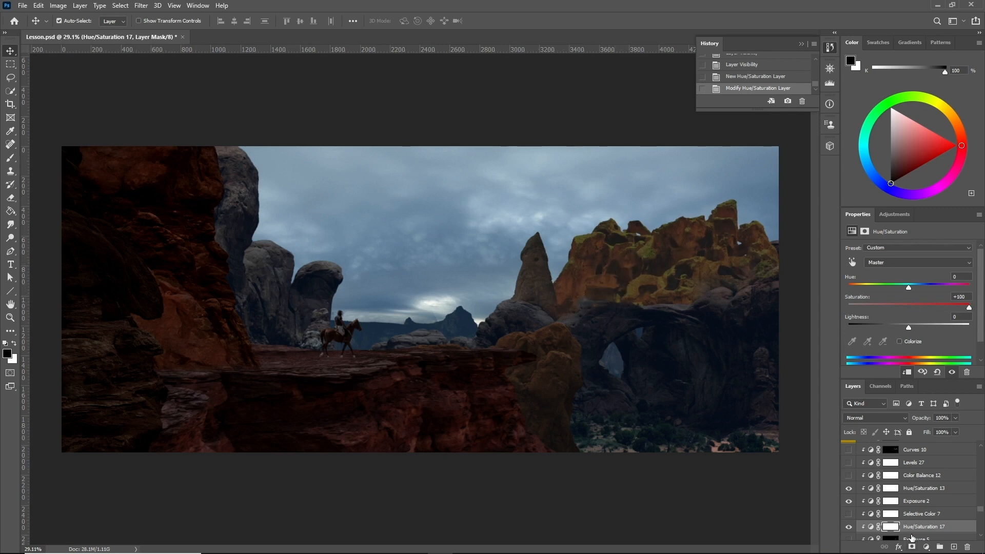
pyautogui.press('Delete')
# Step: Turn on Selective Color 7, Color Balance 12 and Levels 27 in the distant cliffs' adjustment stack
pyautogui.click(923, 515)
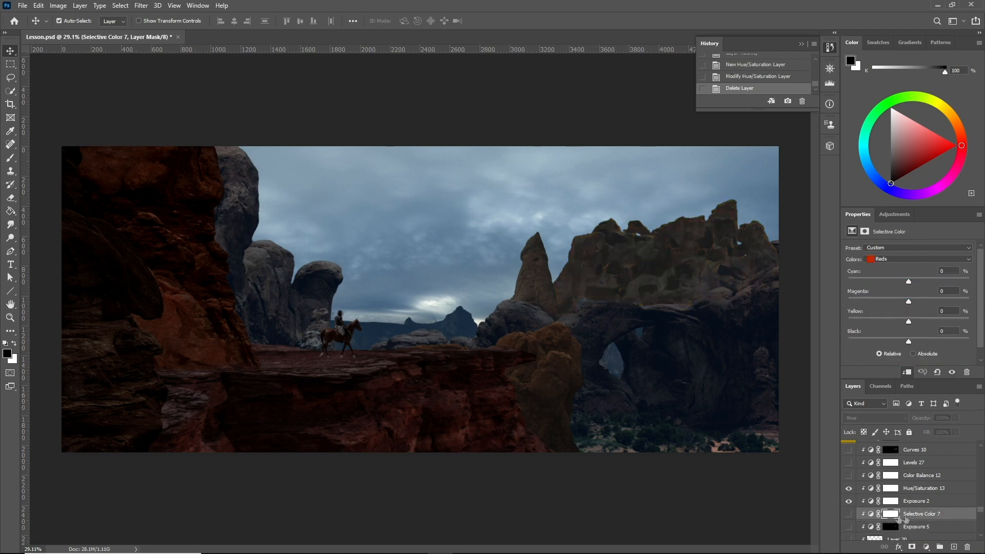
pyautogui.click(849, 515)
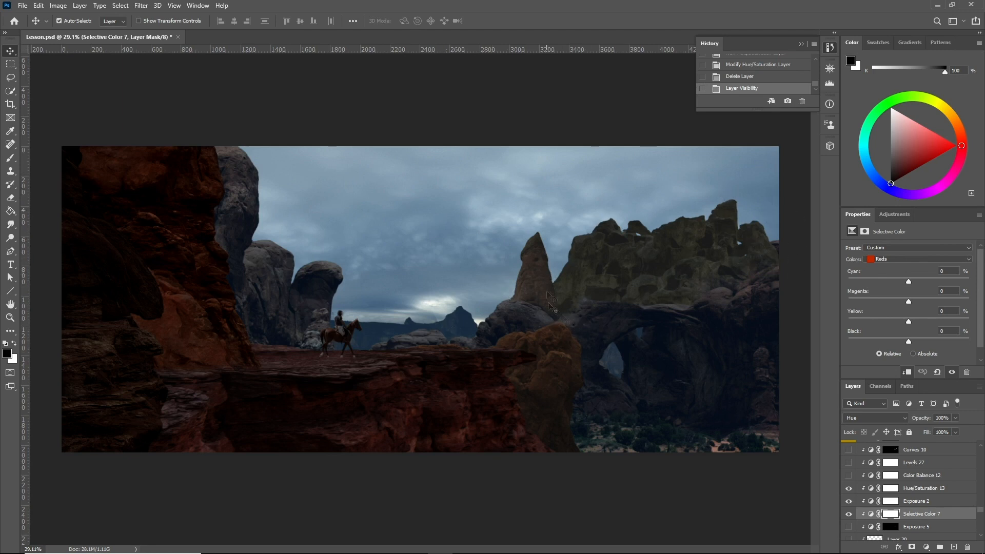
pyautogui.click(922, 476)
pyautogui.click(849, 476)
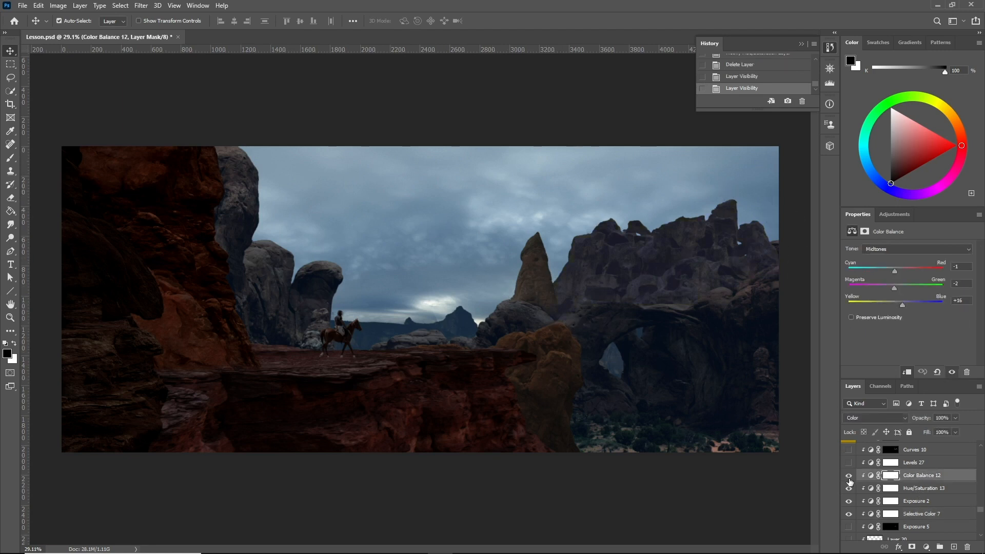
pyautogui.click(915, 462)
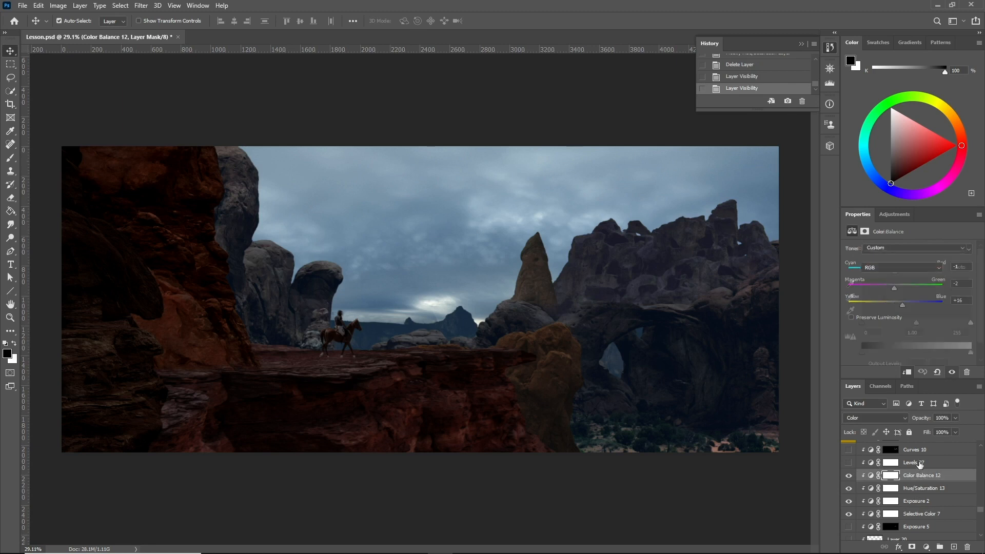
pyautogui.click(849, 464)
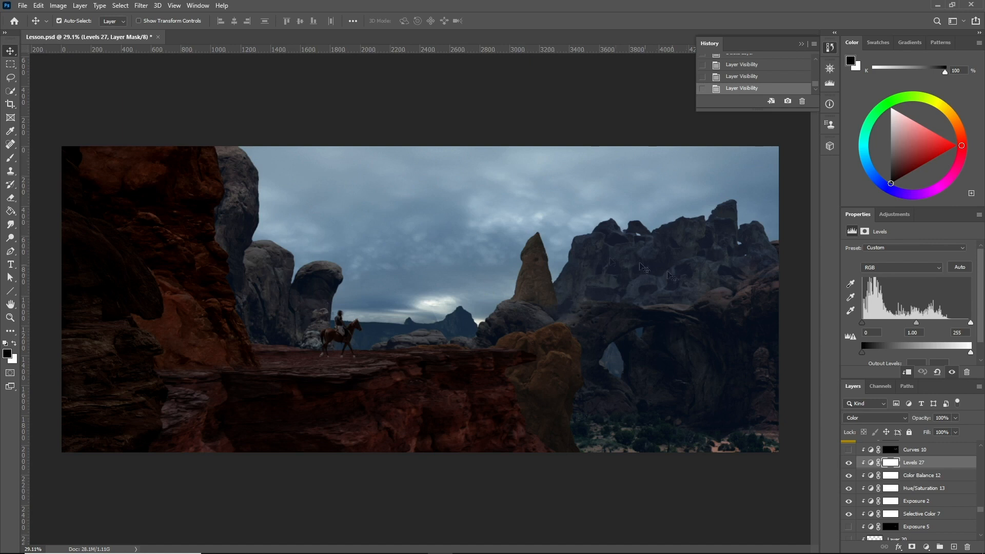
# Step: Turn on Selective Color 5 above Hue/Saturation 8 in the stack of the boulders beside the ledge
pyautogui.scroll(4, 908, 487)
pyautogui.click(918, 500)
pyautogui.scroll(1, 916, 502)
pyautogui.scroll(5, 887, 508)
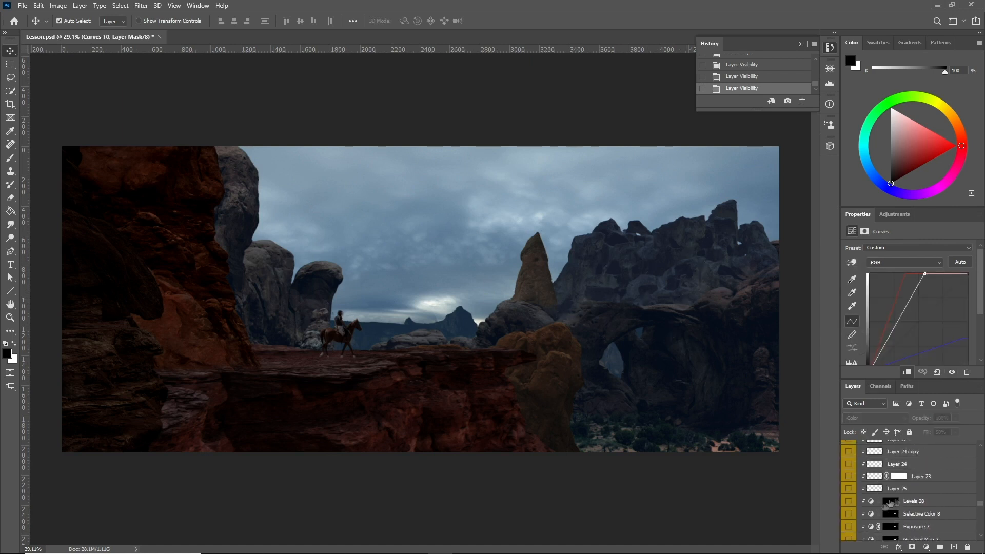
pyautogui.scroll(2, 892, 508)
pyautogui.click(913, 505)
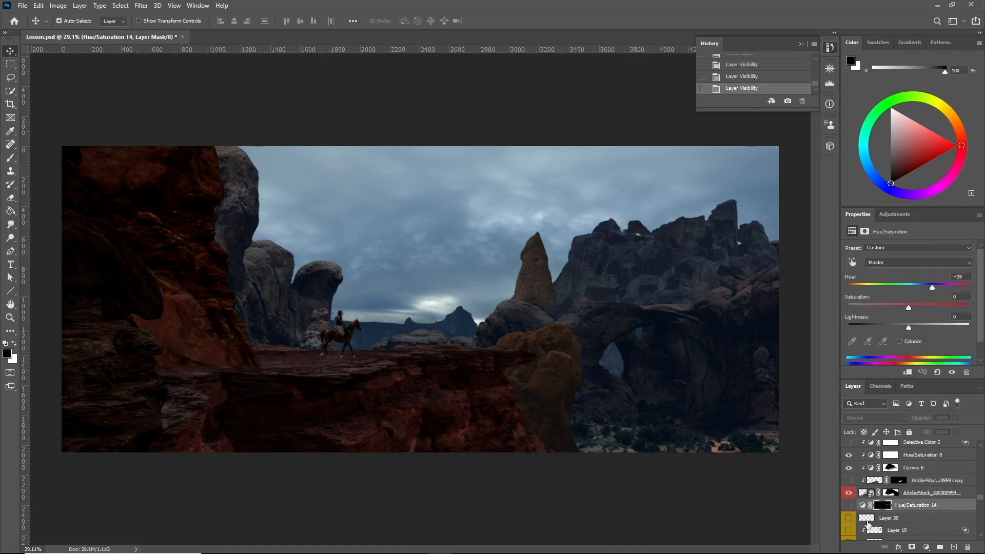
pyautogui.scroll(2, 912, 508)
pyautogui.scroll(1, 909, 513)
pyautogui.click(916, 482)
pyautogui.click(848, 481)
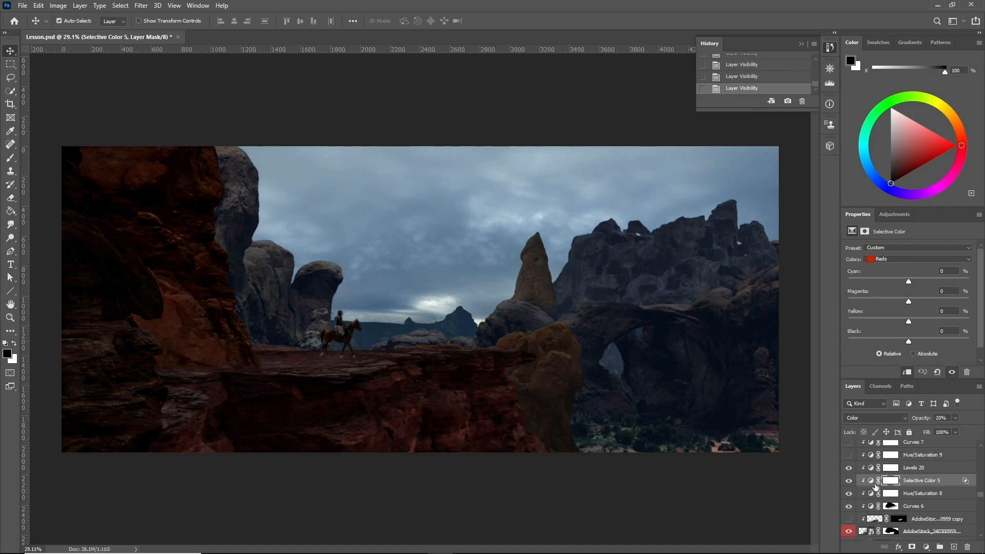
# Step: Turn on Hue/Saturation 9 above Levels 20 in the stack of the boulders beside the ledge
pyautogui.scroll(1, 903, 485)
pyautogui.click(908, 481)
pyautogui.click(849, 481)
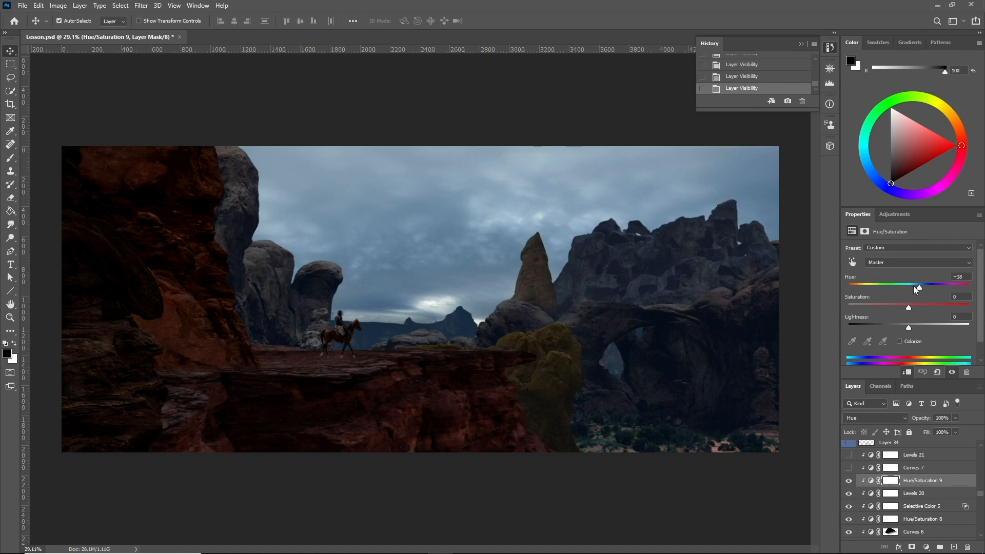
# Step: Compare the boulders' color using a Hue/Saturation 9 hue of +2, and set its hue to +19
pyautogui.moveTo(914, 290)
pyautogui.mouseDown()
pyautogui.moveTo(922, 288)
pyautogui.moveTo(908, 289)
pyautogui.mouseUp()
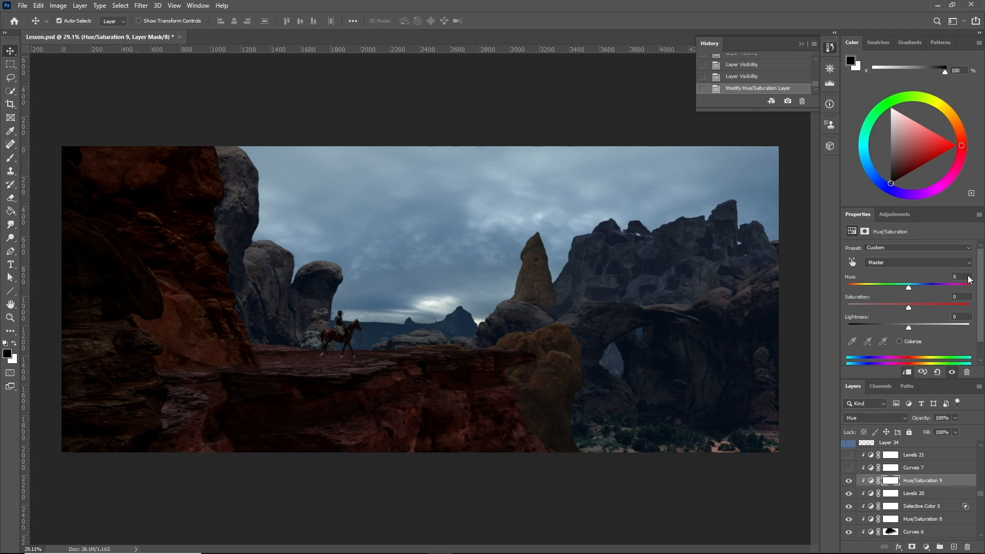
pyautogui.press('Up')
pyautogui.press('Up')
pyautogui.click(848, 481)
pyautogui.click(848, 507)
pyautogui.click(847, 507)
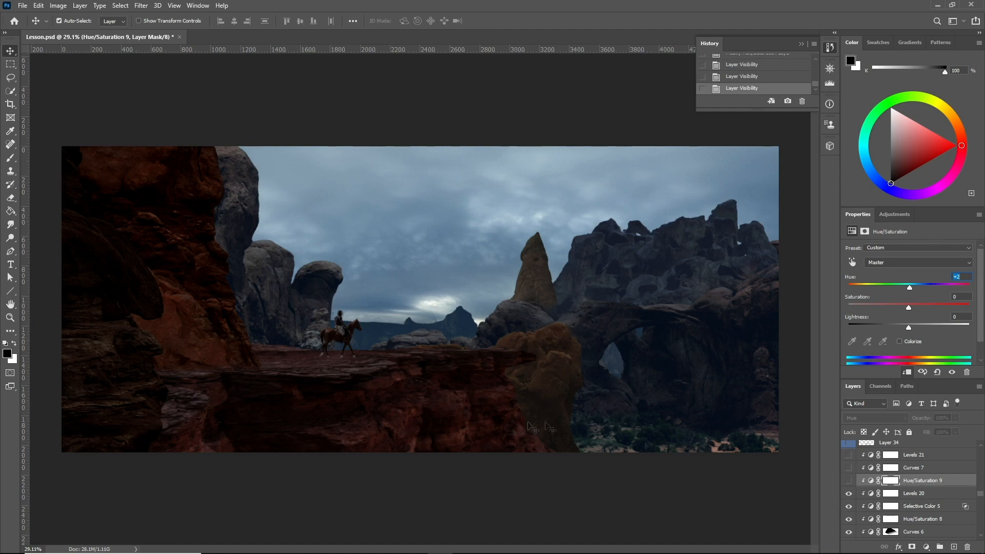
pyautogui.click(849, 480)
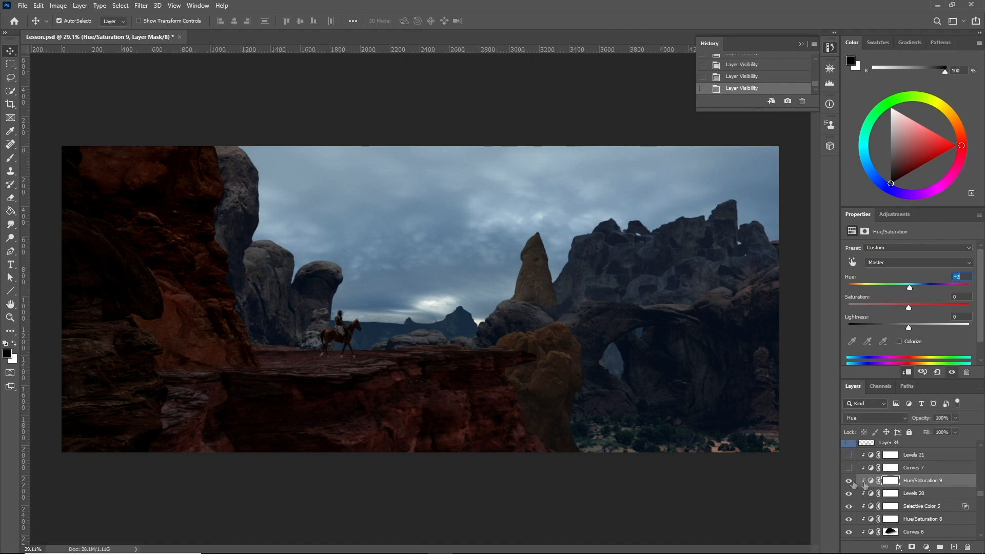
pyautogui.moveTo(914, 288); pyautogui.dragTo(920, 285)
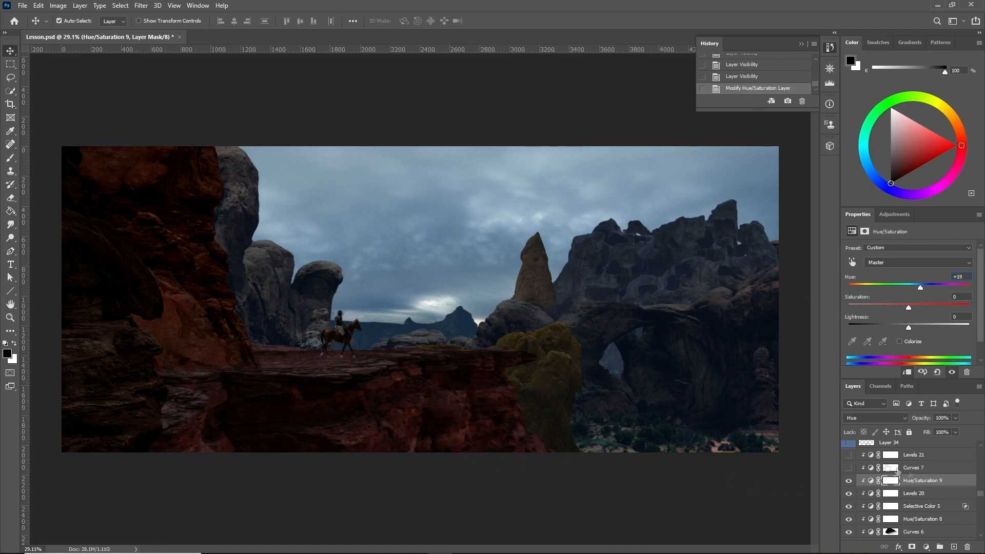
# Step: Turn on Curves 7 and Levels 21 at the top of the boulders' adjustment stack
pyautogui.click(853, 468)
pyautogui.click(850, 468)
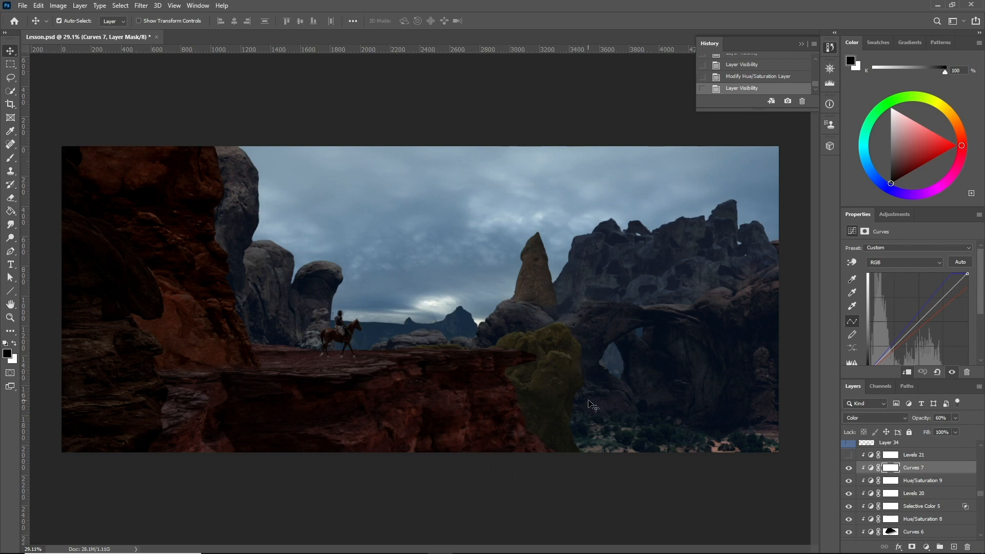
pyautogui.click(918, 458)
pyautogui.click(848, 455)
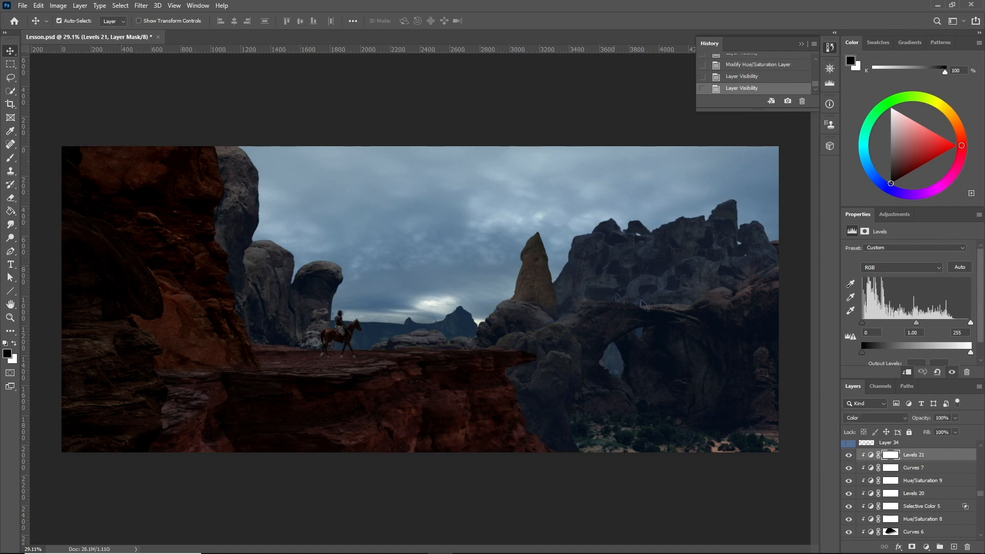
# Step: Turn on Levels 3 and Color Balance 3 in the adjustment stack of the rider's ledge
pyautogui.scroll(2, 894, 479)
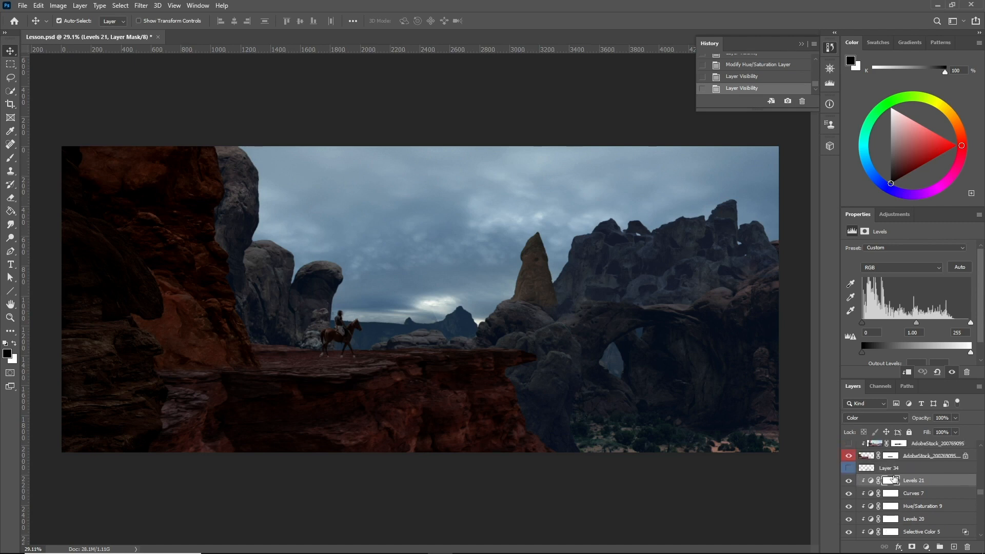
pyautogui.scroll(-5, 918, 482)
pyautogui.click(907, 509)
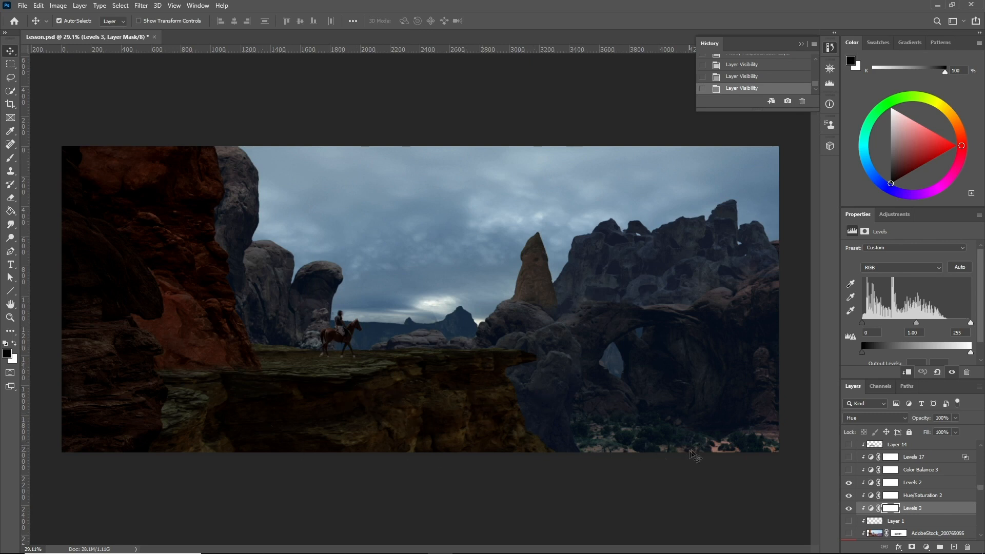
pyautogui.scroll(1, 917, 493)
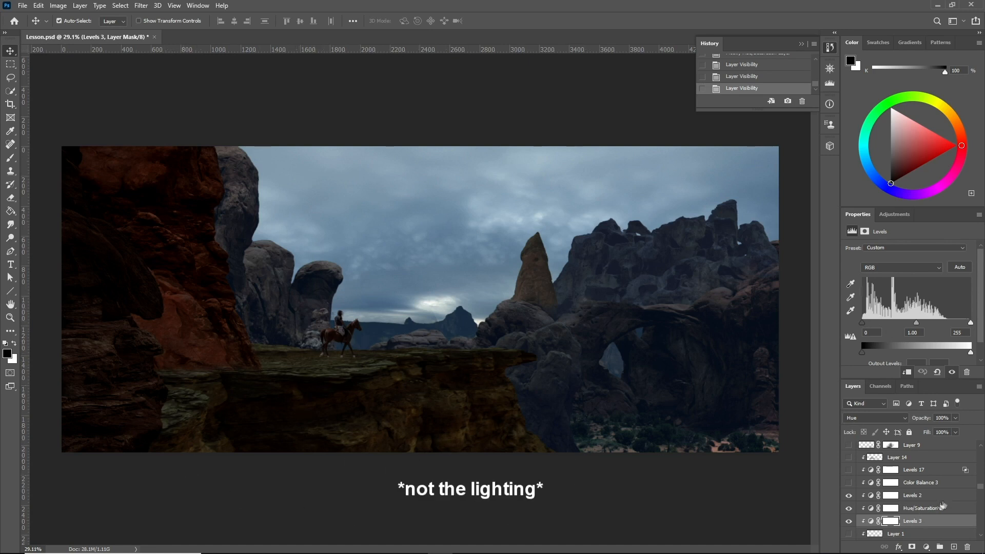
pyautogui.scroll(1, 918, 504)
pyautogui.click(920, 496)
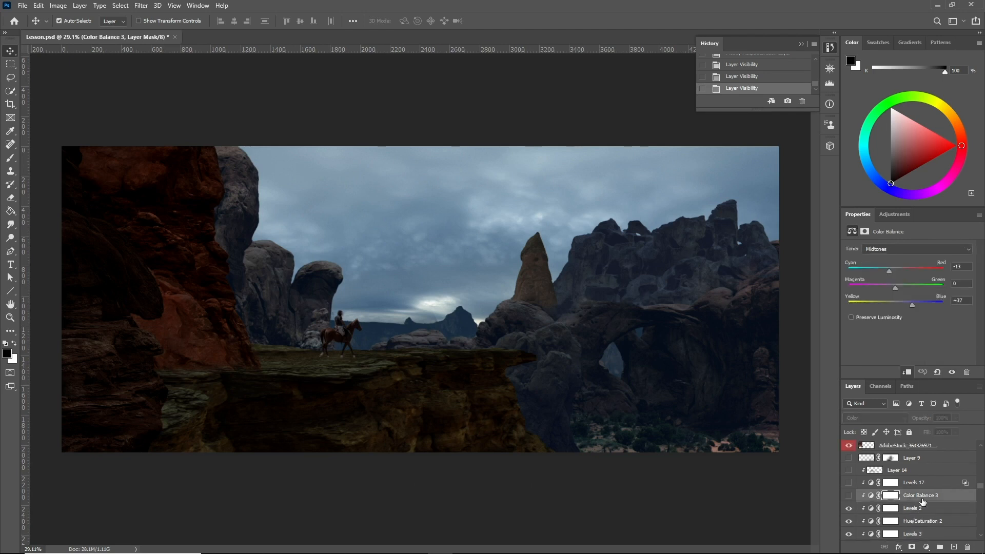
pyautogui.click(848, 496)
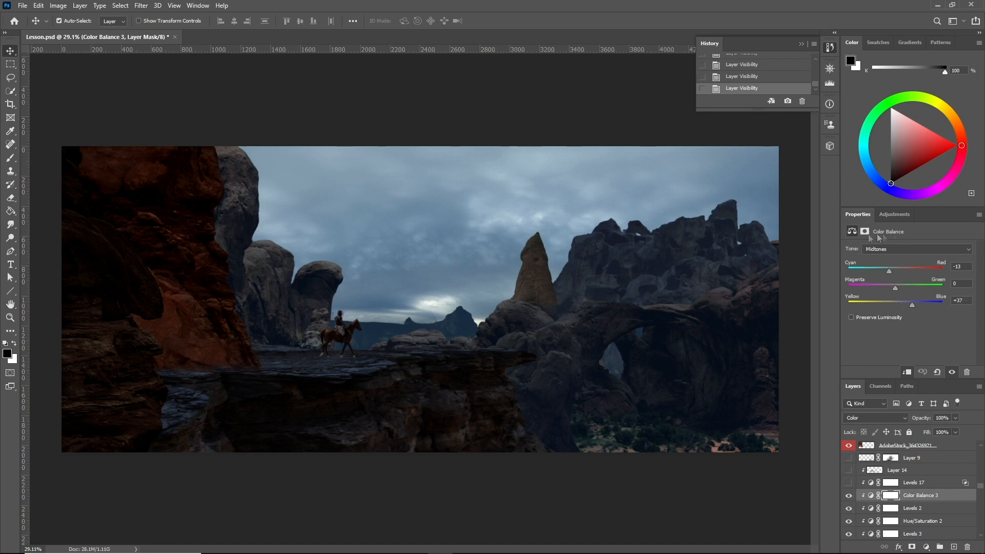
# Step: Turn on Levels 17 above Color Balance 3 on the ledge and show its Red and Blue channels
pyautogui.click(926, 482)
pyautogui.click(848, 483)
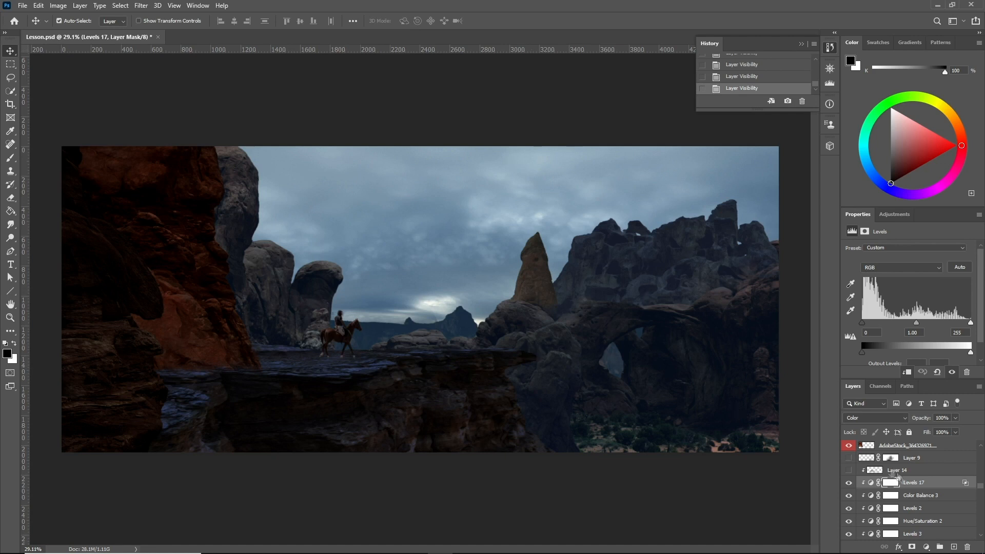
pyautogui.click(892, 265)
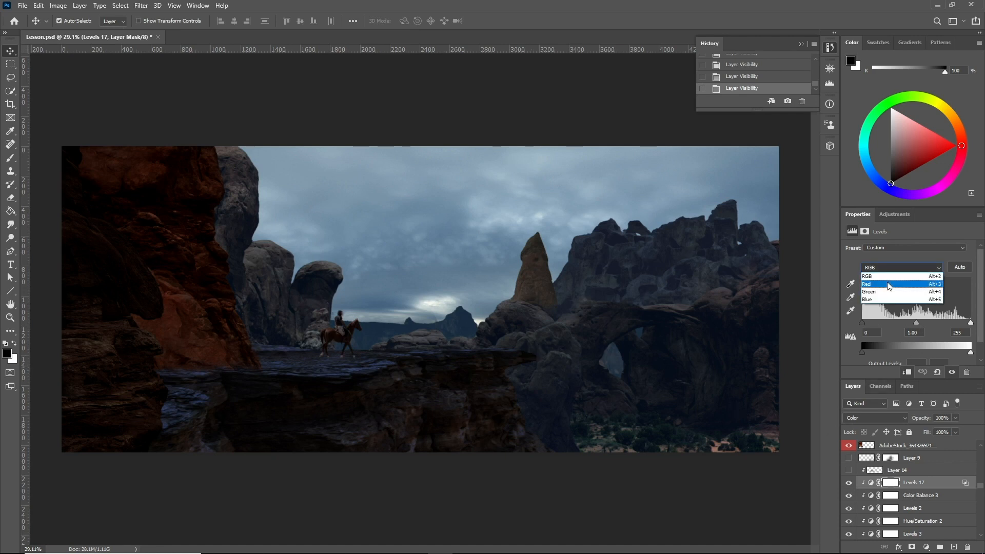
pyautogui.click(887, 284)
pyautogui.click(890, 268)
pyautogui.click(891, 300)
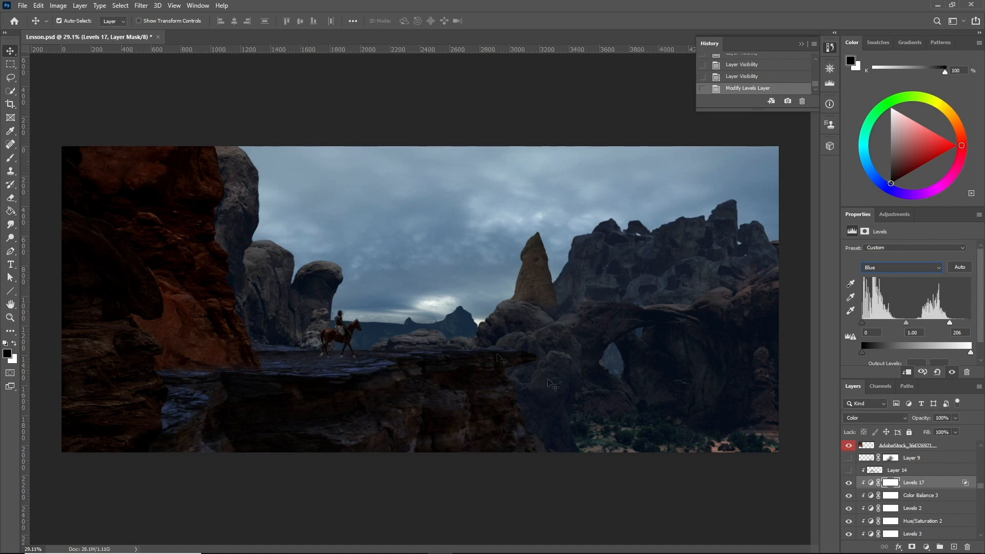
# Step: Toggle the clipped AdobeStock_364326971 copy layer on the tall red cliff to compare its patches, and leave it on
pyautogui.click(903, 471)
pyautogui.scroll(3, 904, 490)
pyautogui.scroll(2, 904, 489)
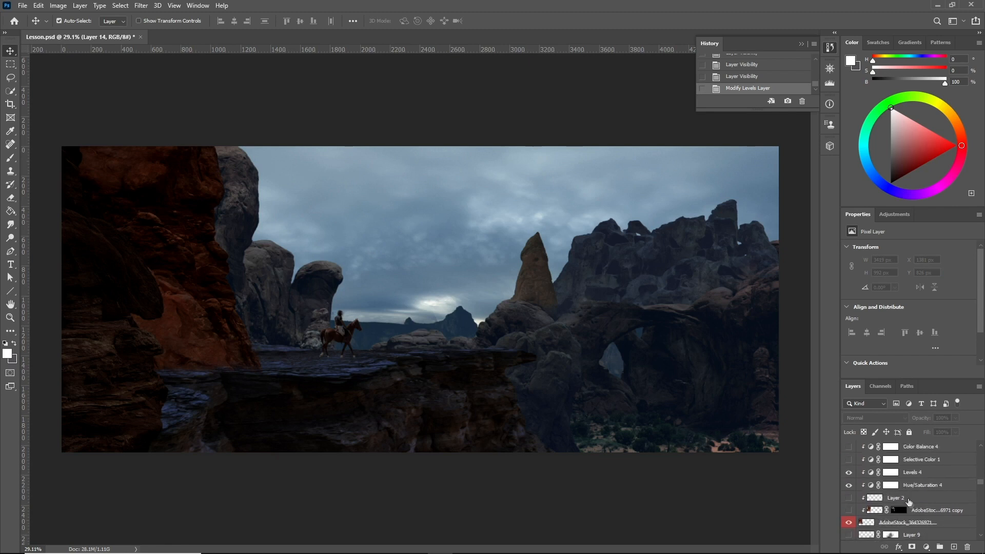
pyautogui.click(911, 500)
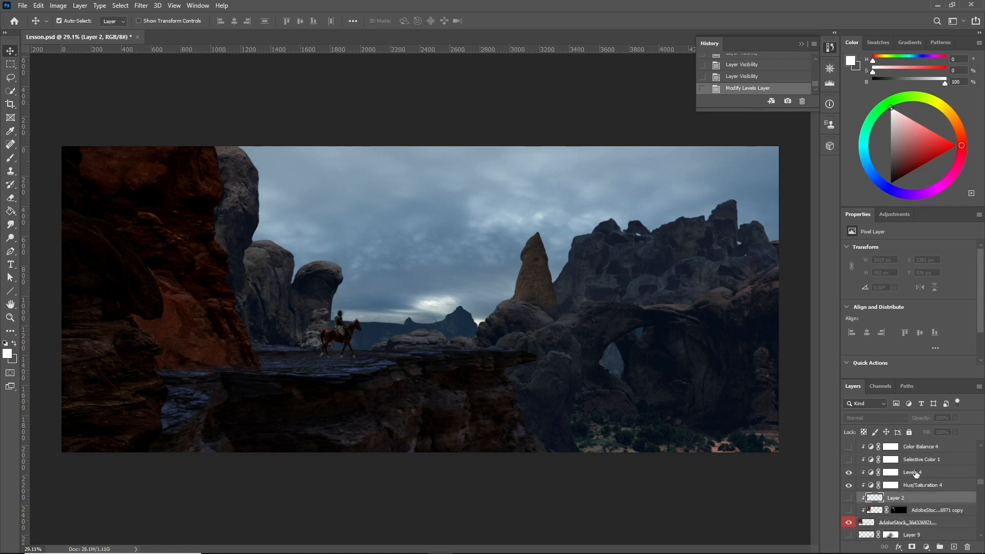
pyautogui.click(915, 473)
pyautogui.click(920, 510)
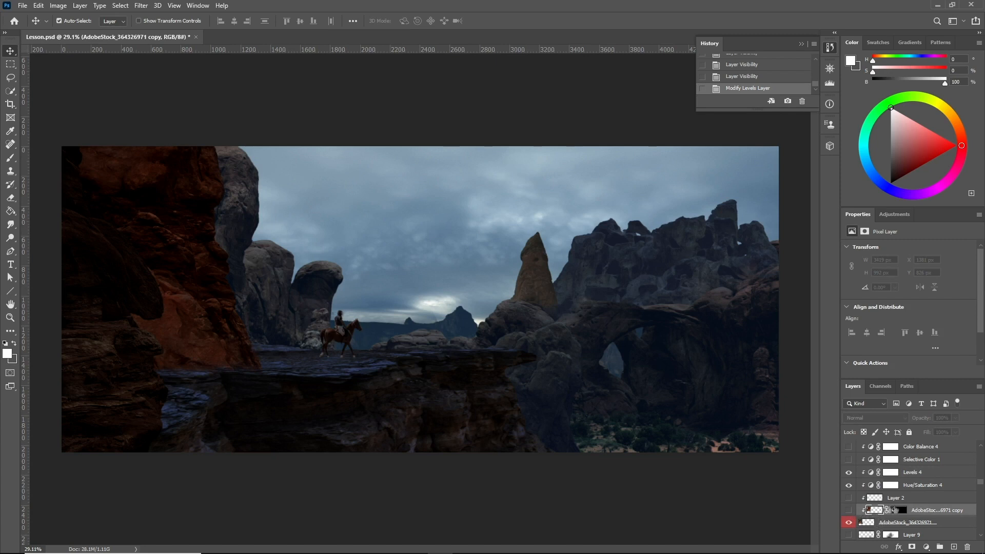
pyautogui.click(848, 510)
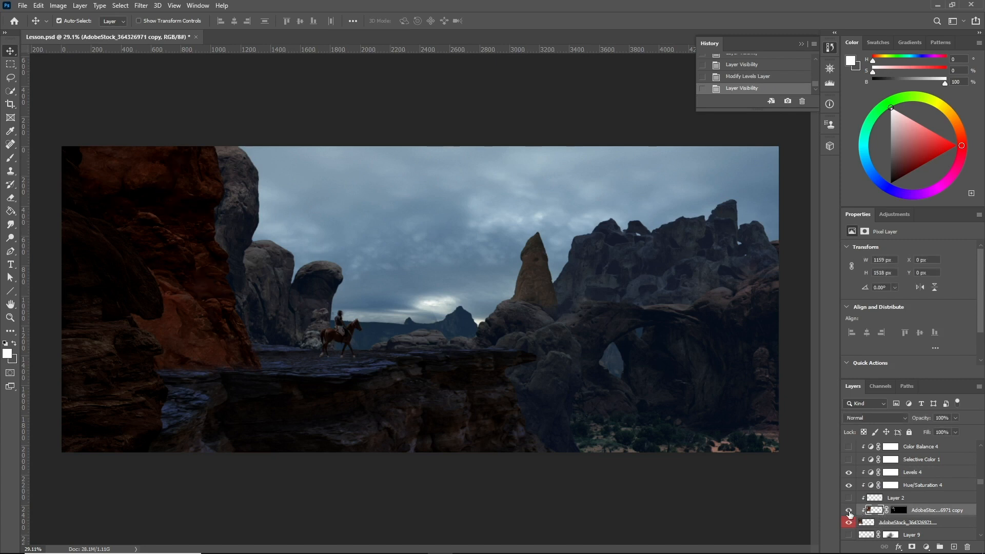
pyautogui.click(849, 510)
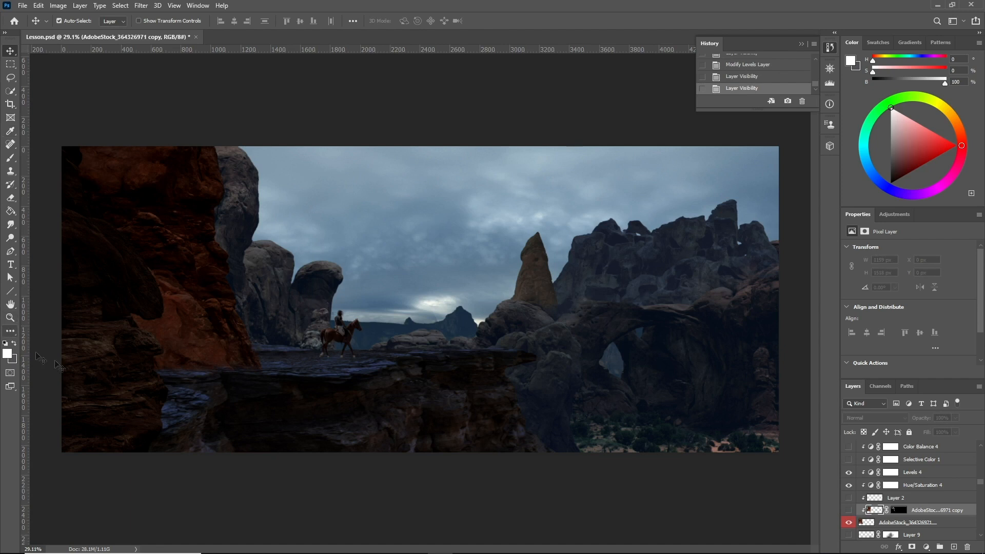
pyautogui.click(848, 512)
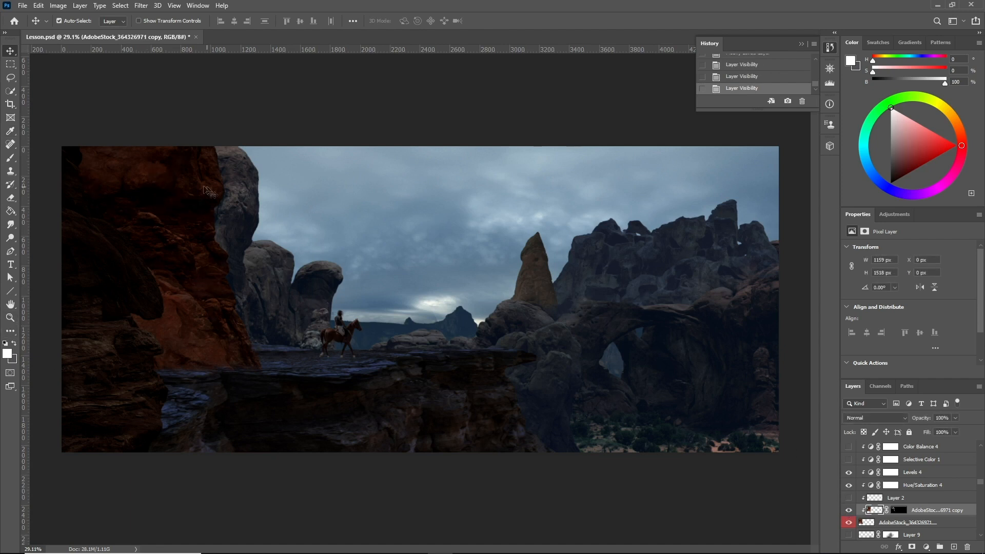
pyautogui.click(849, 511)
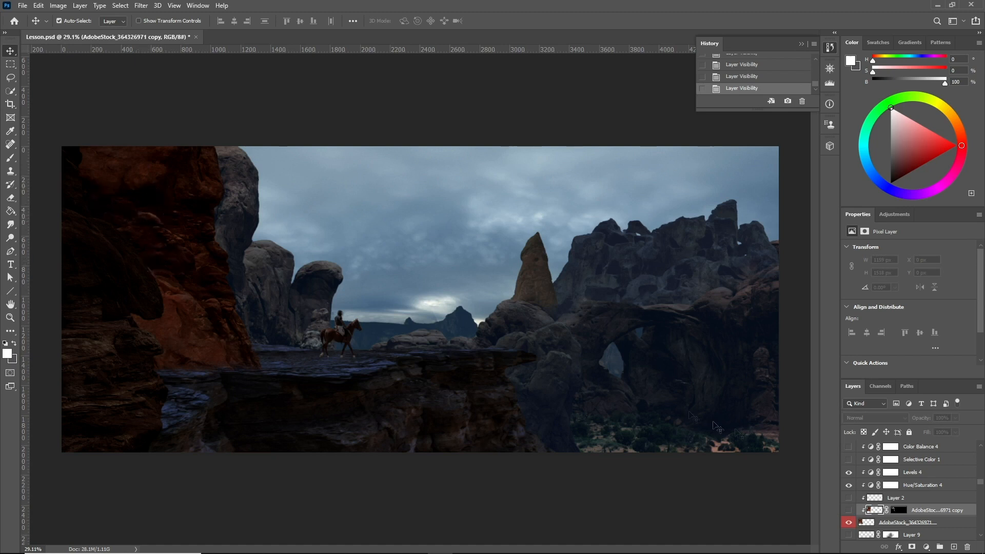
pyautogui.click(848, 511)
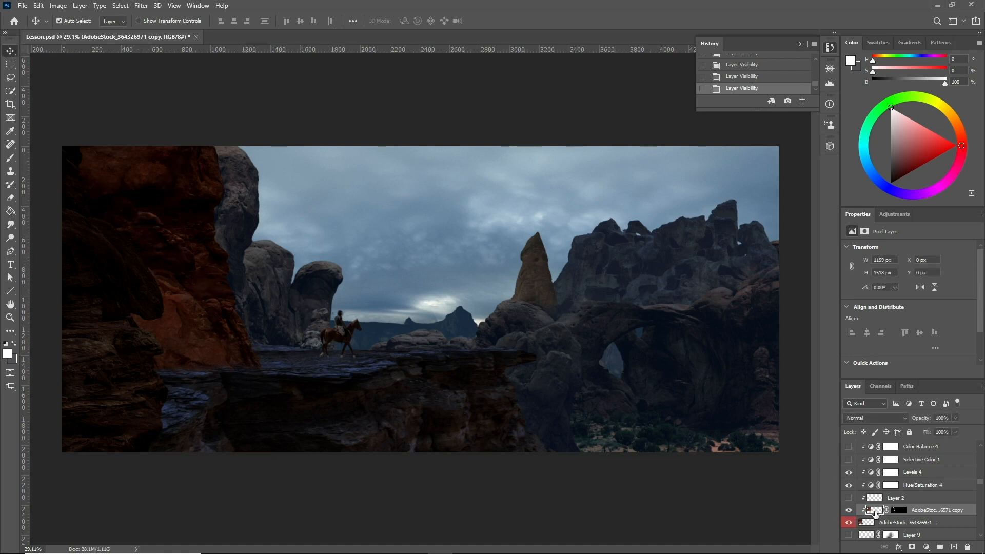
pyautogui.click(10, 173)
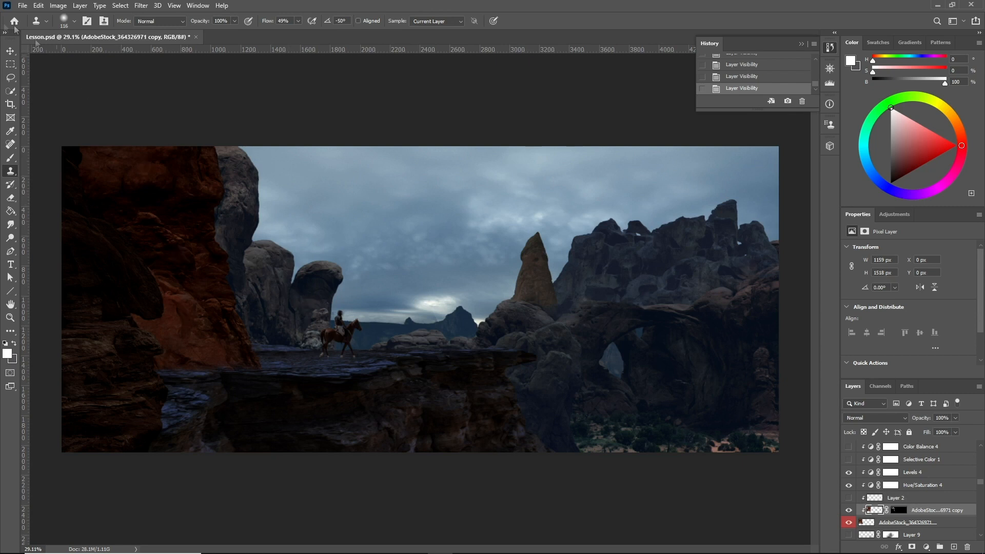
pyautogui.click(10, 51)
# Step: Compare the tall red cliff with Levels 4 and the clipped AdobeStock_364326971 copy layer toggled, leaving both on
pyautogui.click(922, 474)
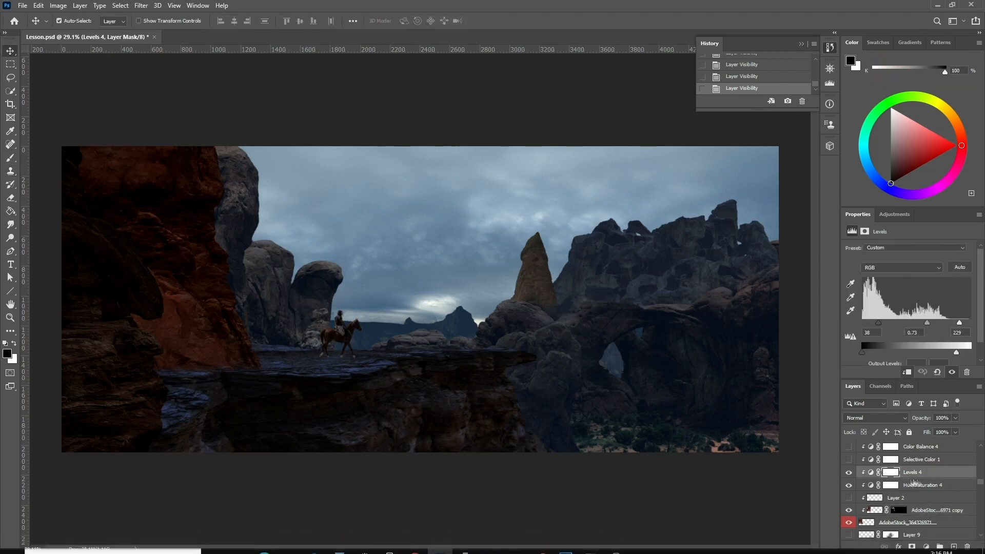
pyautogui.click(850, 472)
pyautogui.click(848, 473)
pyautogui.click(848, 473)
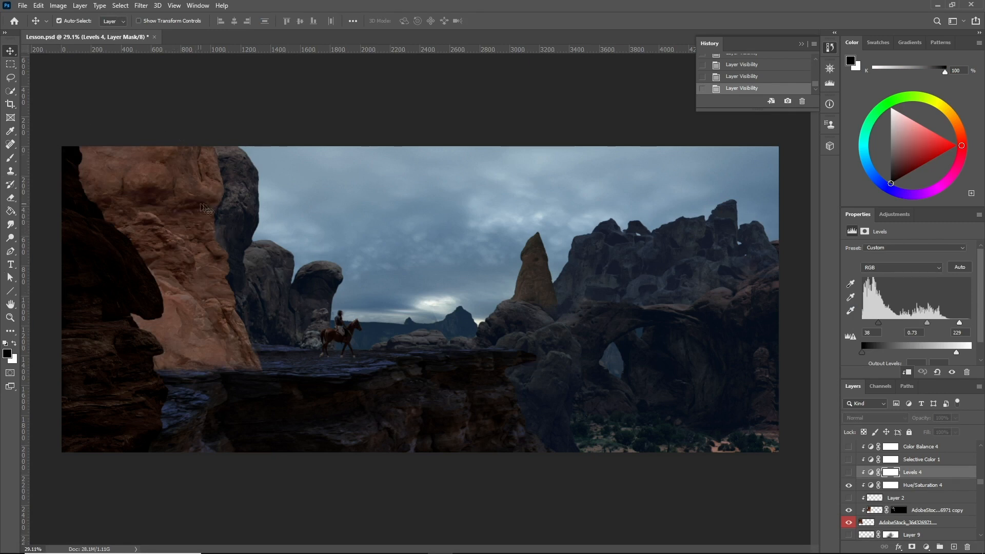
pyautogui.click(849, 473)
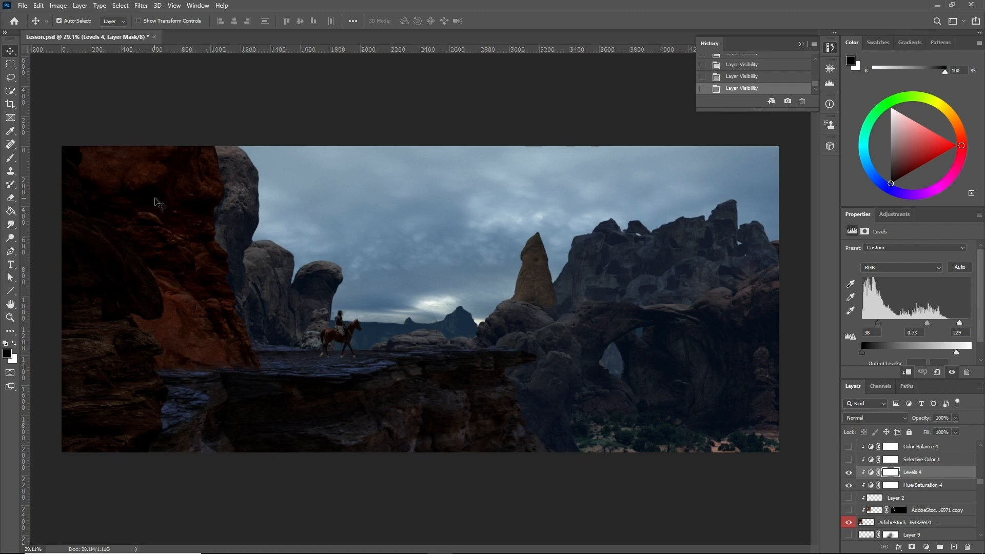
pyautogui.click(878, 510)
pyautogui.click(849, 510)
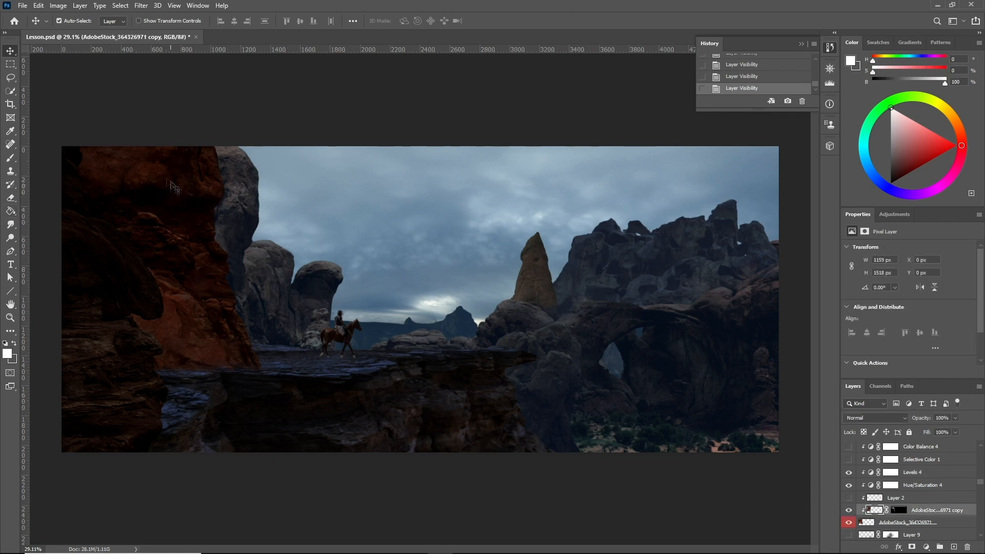
# Step: Turn on Selective Color 1 and Color Balance 4 above Levels 4 in the tall cliff's adjustment stack
pyautogui.scroll(3, 920, 495)
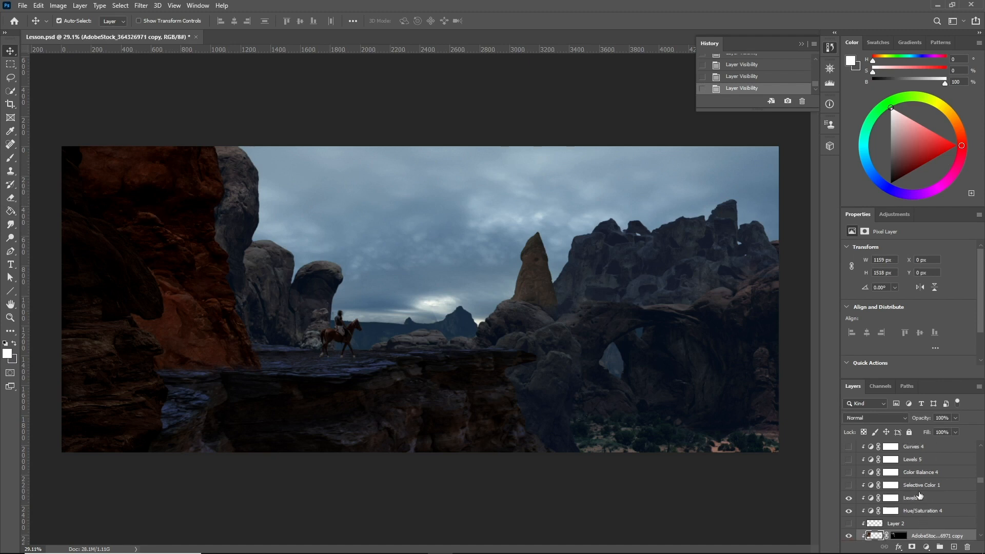
pyautogui.click(890, 498)
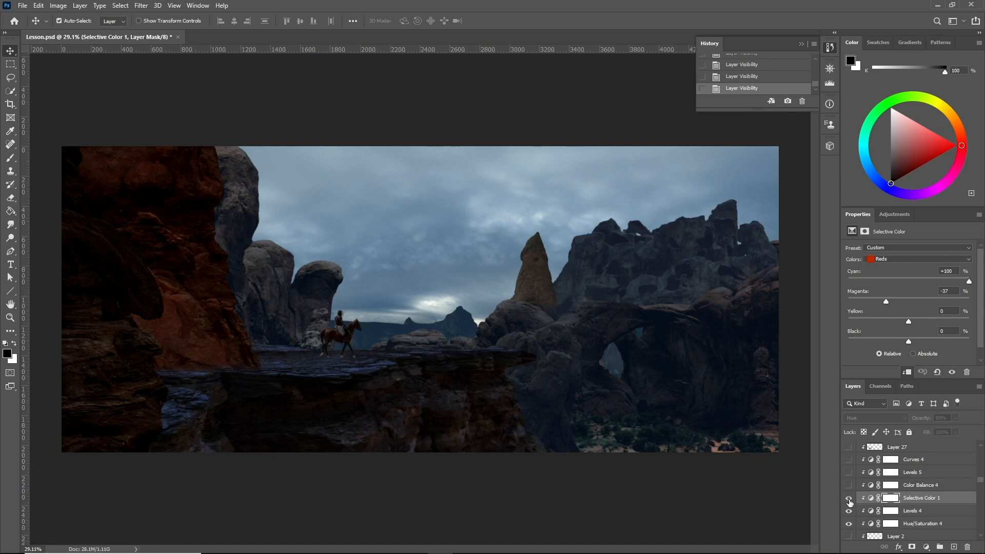
pyautogui.click(849, 500)
pyautogui.click(865, 486)
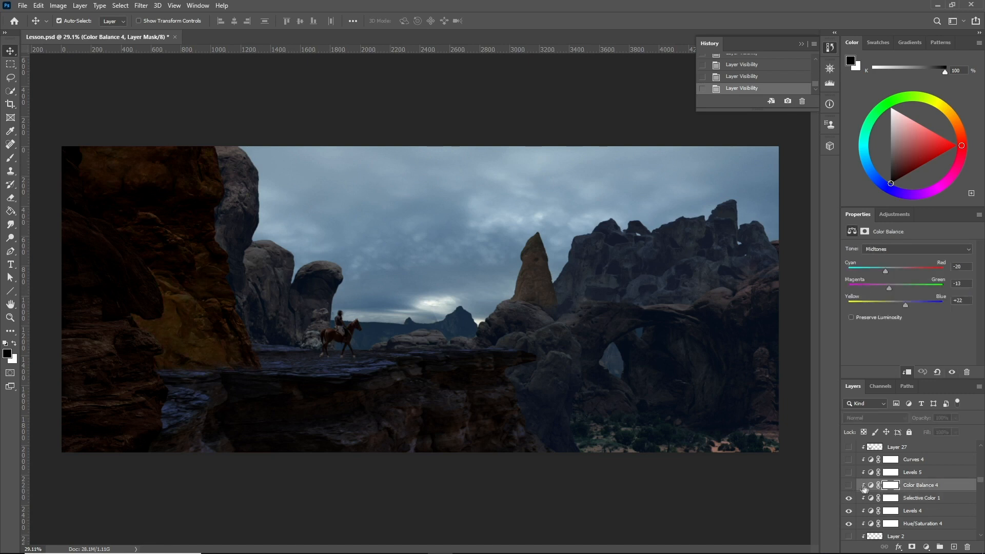
pyautogui.click(848, 486)
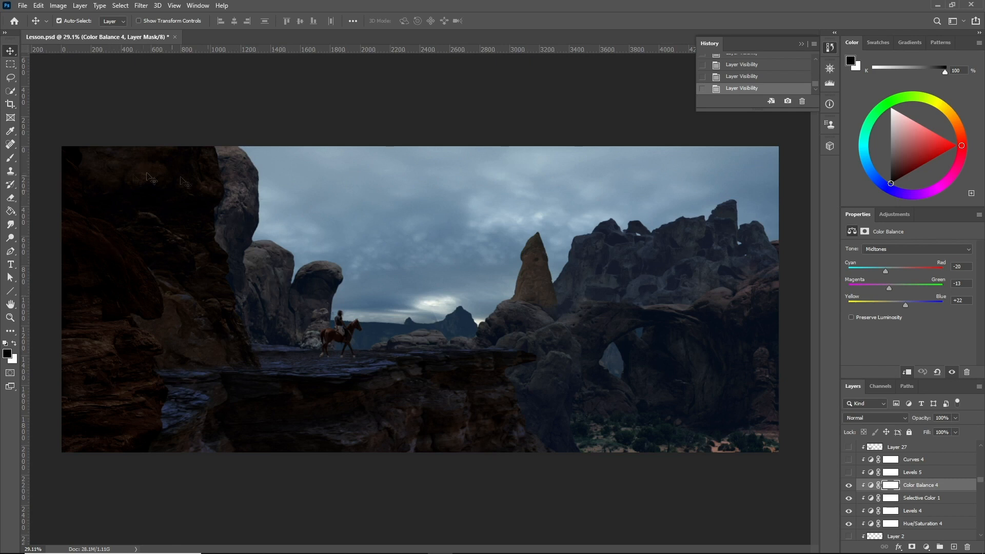
# Step: Turn on Levels 5 and Curves 4 above Color Balance 4 in the tall cliff's adjustment stack
pyautogui.click(916, 473)
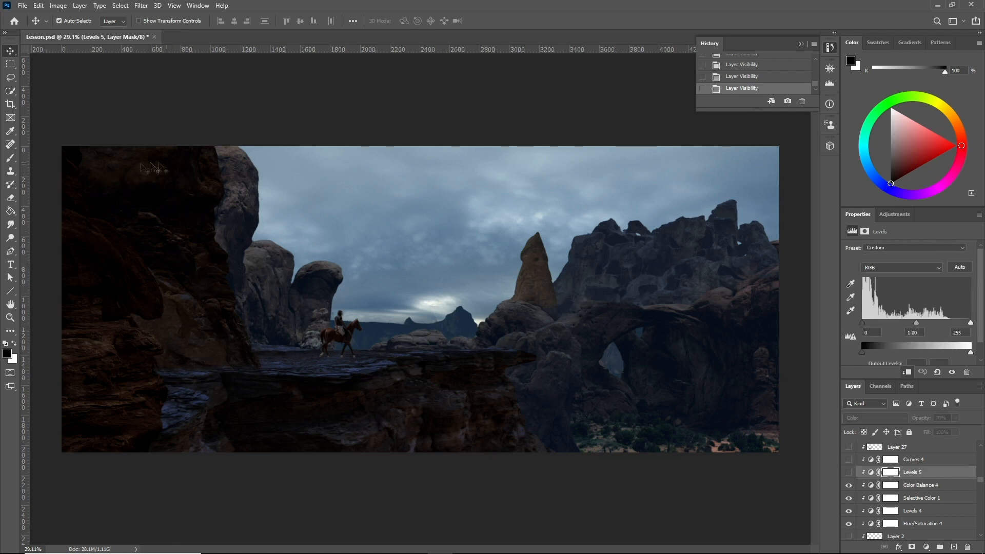
pyautogui.click(848, 472)
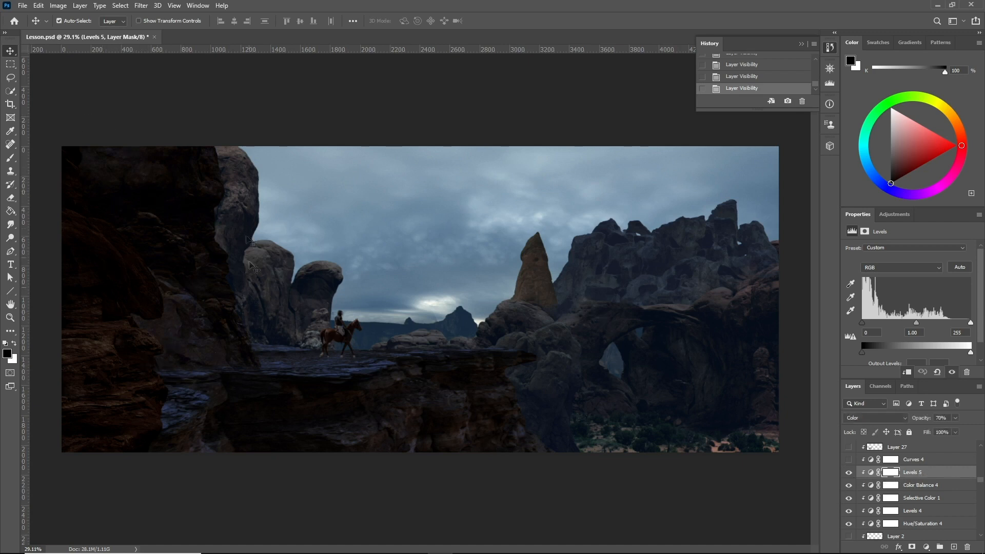
pyautogui.click(927, 461)
pyautogui.click(849, 460)
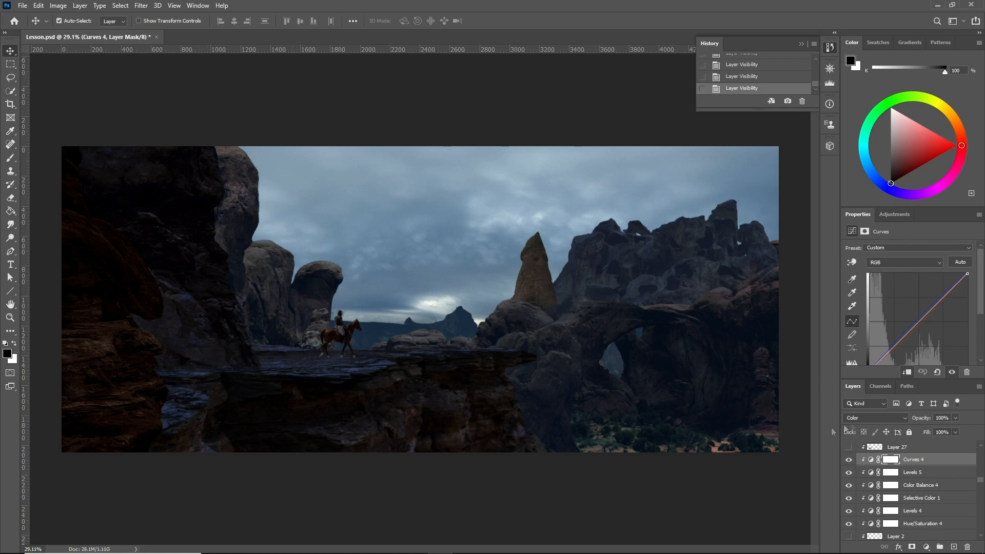
# Step: Turn on the clipped Levels 11 above Vibrance 1 in the dark foreground cliff's adjustment stack
pyautogui.scroll(3, 906, 501)
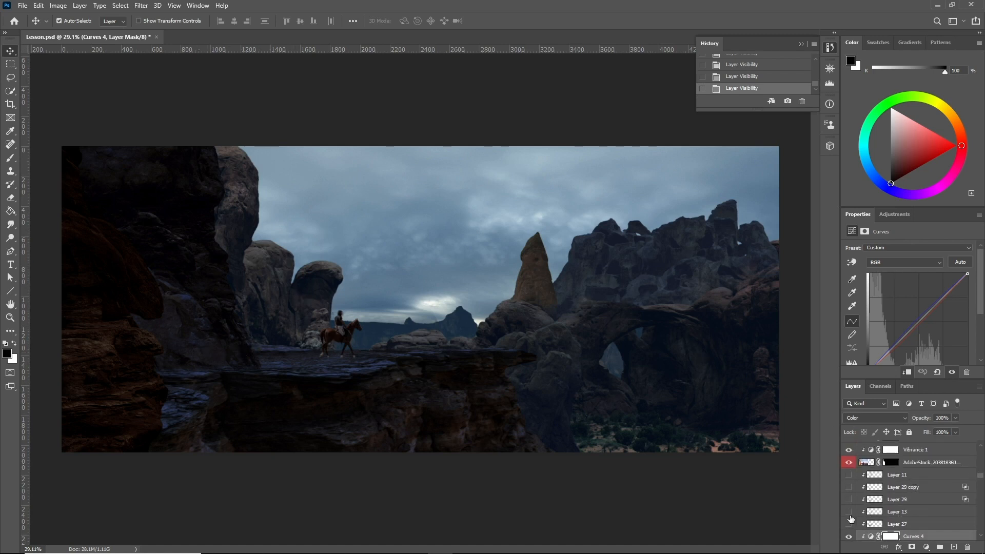
pyautogui.scroll(3, 876, 506)
pyautogui.scroll(-4, 876, 501)
pyautogui.scroll(1, 875, 498)
pyautogui.scroll(3, 883, 461)
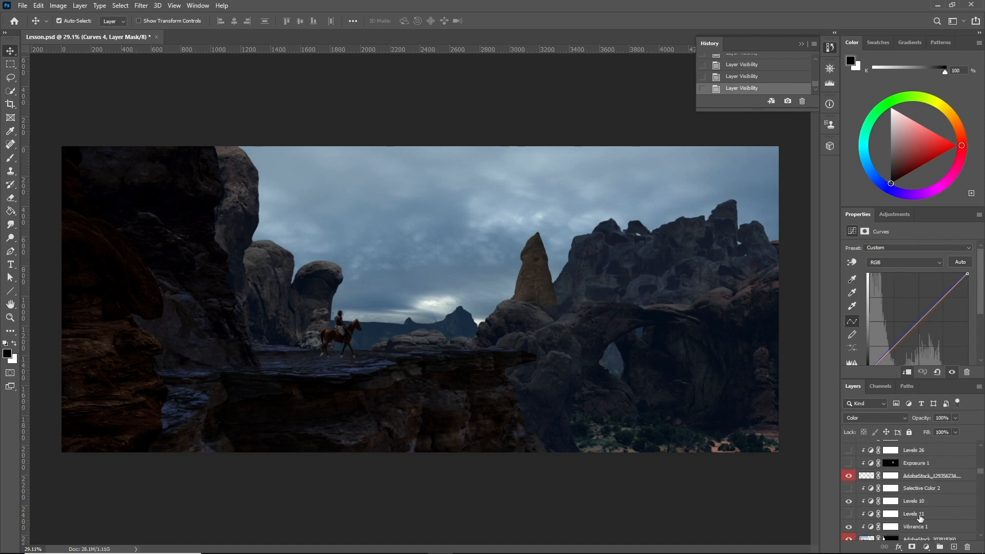
pyautogui.click(897, 520)
pyautogui.click(849, 515)
pyautogui.click(909, 513)
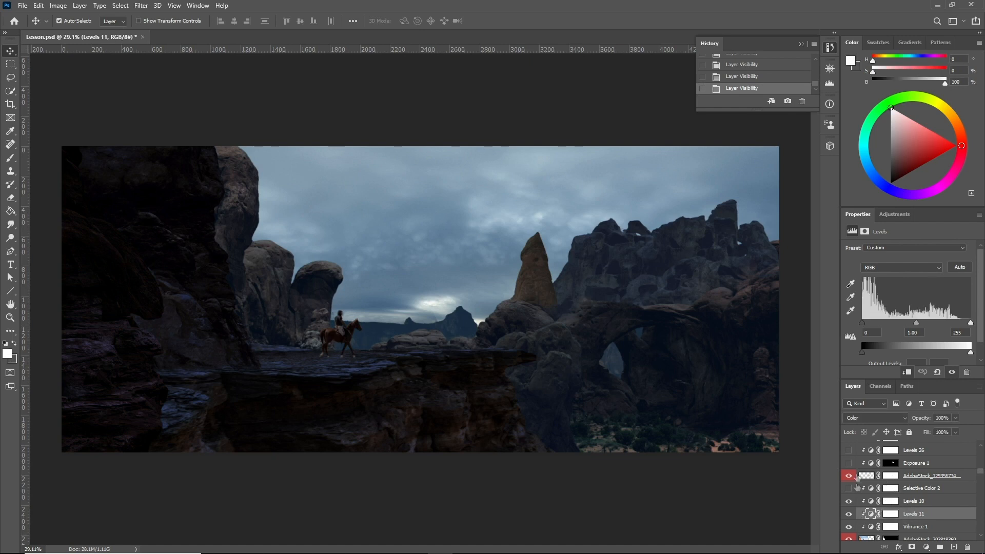
pyautogui.click(847, 517)
# Step: Compare the foreground cliff with Selective Color 2 above Levels 10 toggled, leaving the adjustment on
pyautogui.click(867, 490)
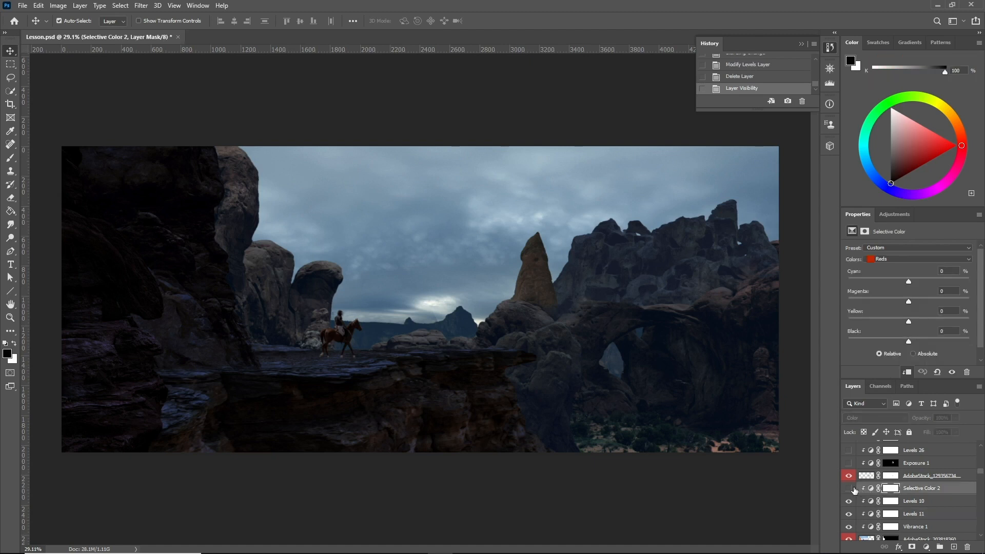
pyautogui.click(849, 488)
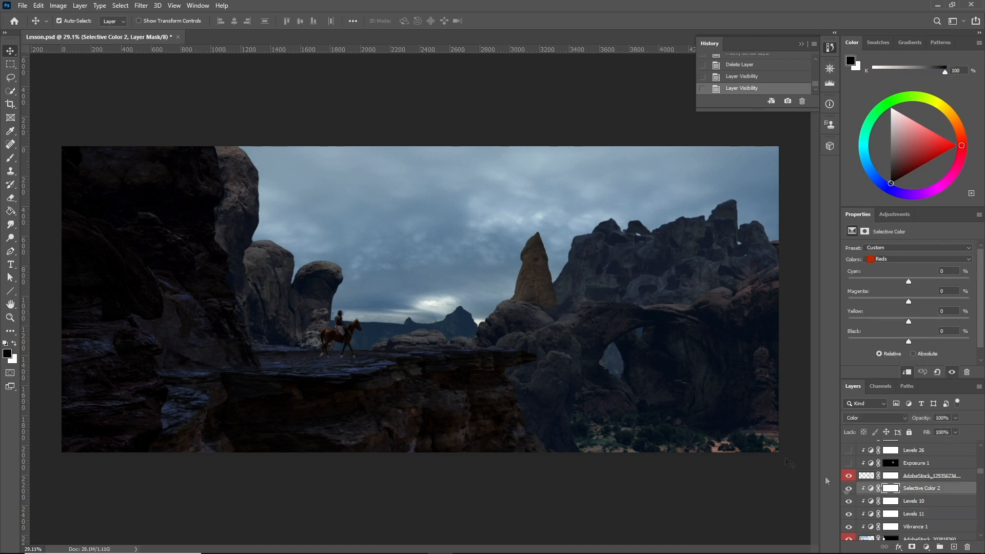
pyautogui.click(849, 490)
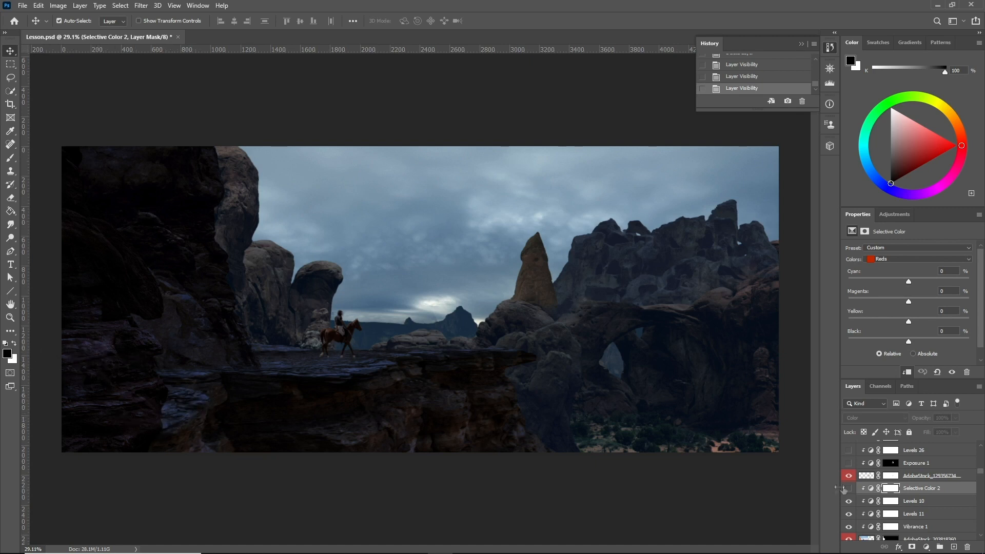
pyautogui.click(848, 489)
pyautogui.click(848, 489)
pyautogui.click(849, 488)
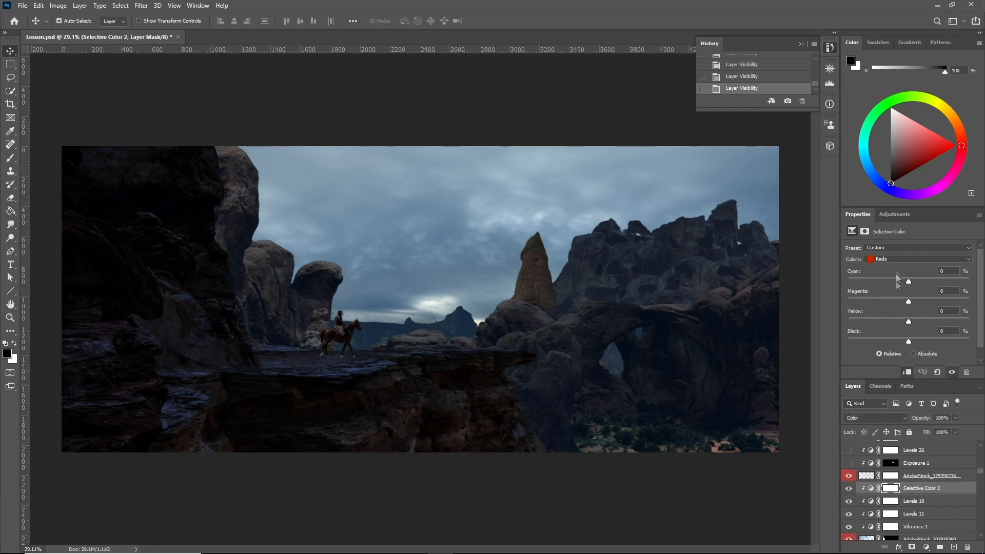
# Step: Switch Selective Color 2 to Neutrals and set its cyan to +23%
pyautogui.click(901, 259)
pyautogui.click(901, 321)
pyautogui.moveTo(922, 281); pyautogui.dragTo(923, 281)
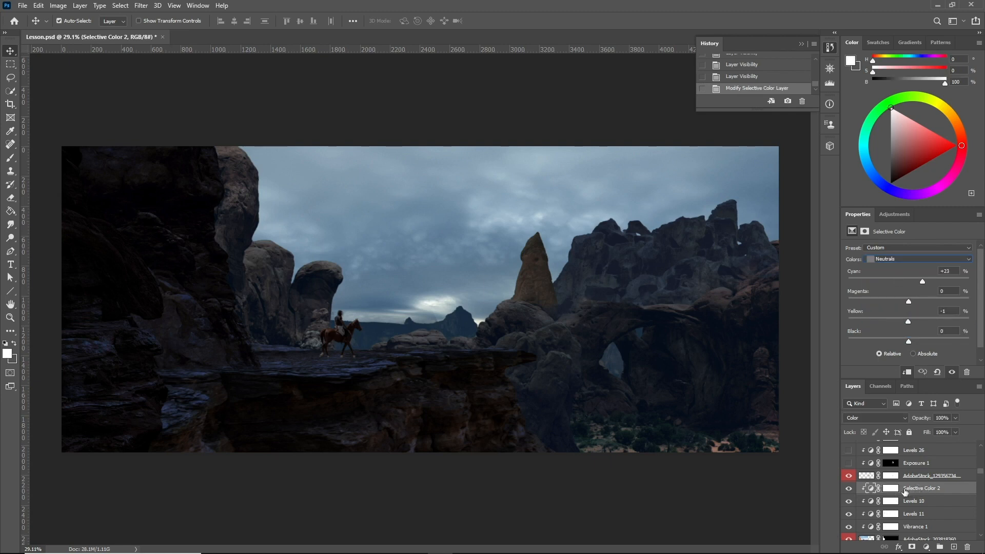
# Step: Compare the rock spire with the masked Exposure 1 adjustment toggled, leaving it on
pyautogui.scroll(2, 923, 485)
pyautogui.click(867, 492)
pyautogui.click(849, 489)
pyautogui.click(848, 488)
pyautogui.click(849, 488)
pyautogui.click(848, 488)
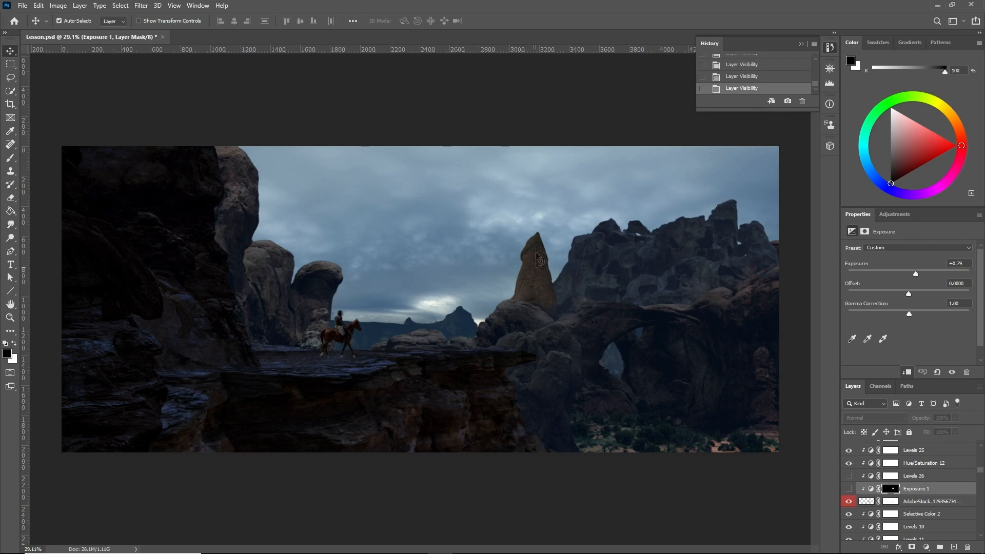
# Step: Turn on Levels 26 above Exposure 1 and inspect its individual color channels, ending on Blue
pyautogui.click(865, 490)
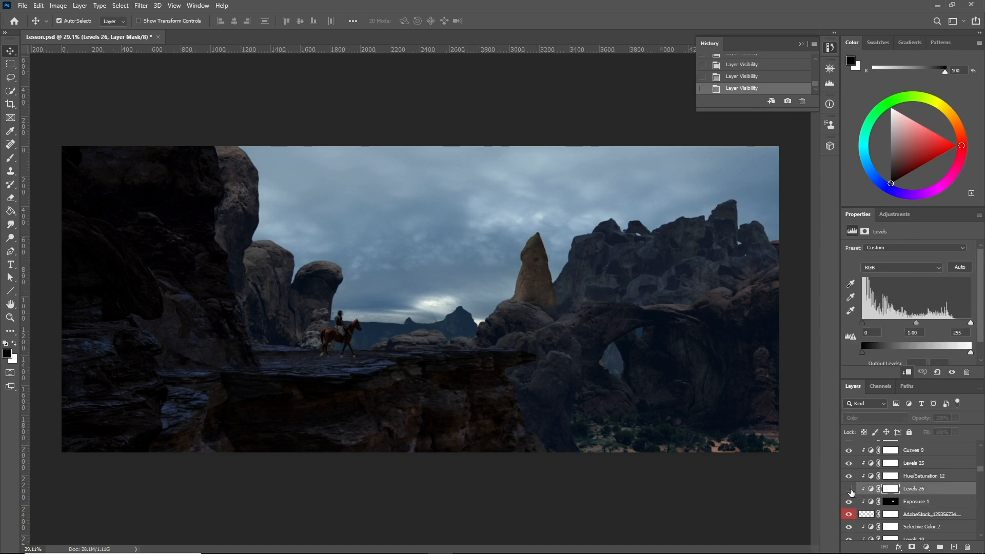
pyautogui.click(849, 490)
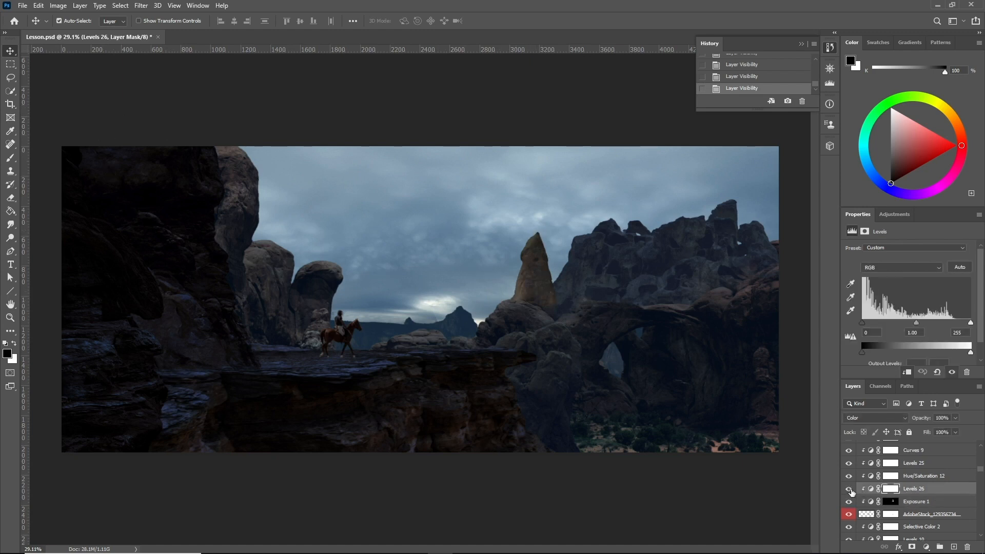
pyautogui.click(904, 269)
pyautogui.click(893, 283)
pyautogui.click(895, 267)
pyautogui.click(891, 300)
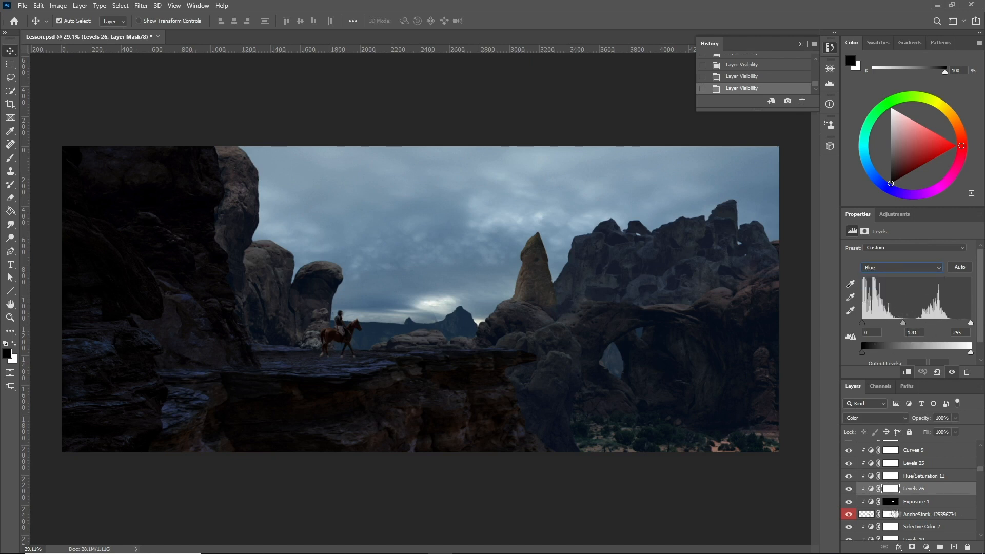
# Step: Turn on Color Balance 11 and Selective Color 6 in the spire's stack and inspect the spire against the neighboring cliff up close
pyautogui.scroll(2, 910, 504)
pyautogui.click(907, 491)
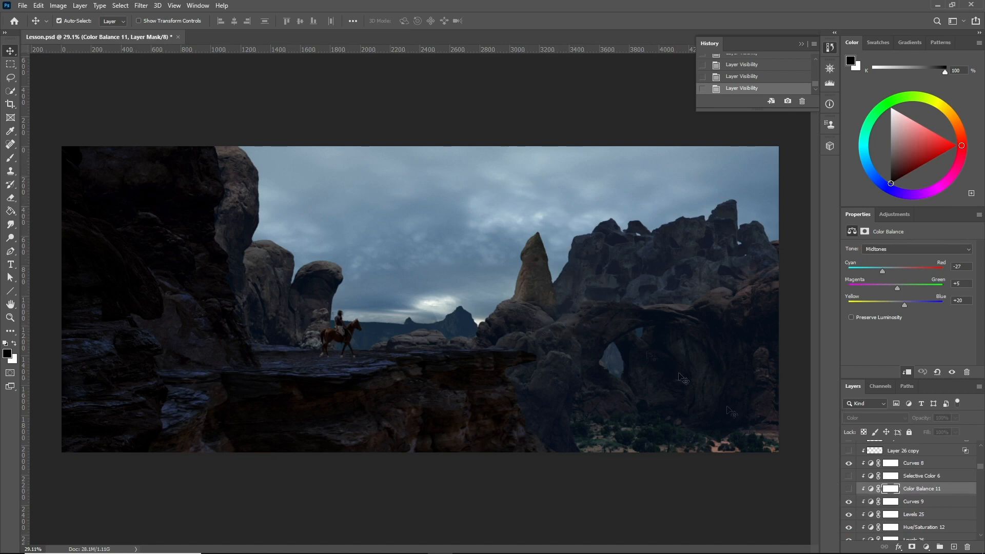
pyautogui.click(848, 490)
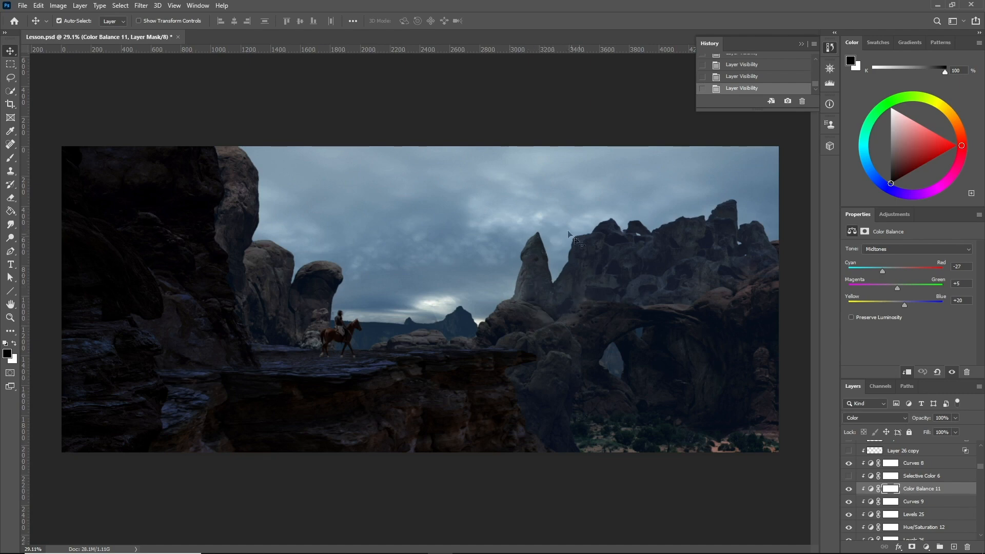
pyautogui.press('z')
pyautogui.moveTo(559, 279); pyautogui.dragTo(602, 280)
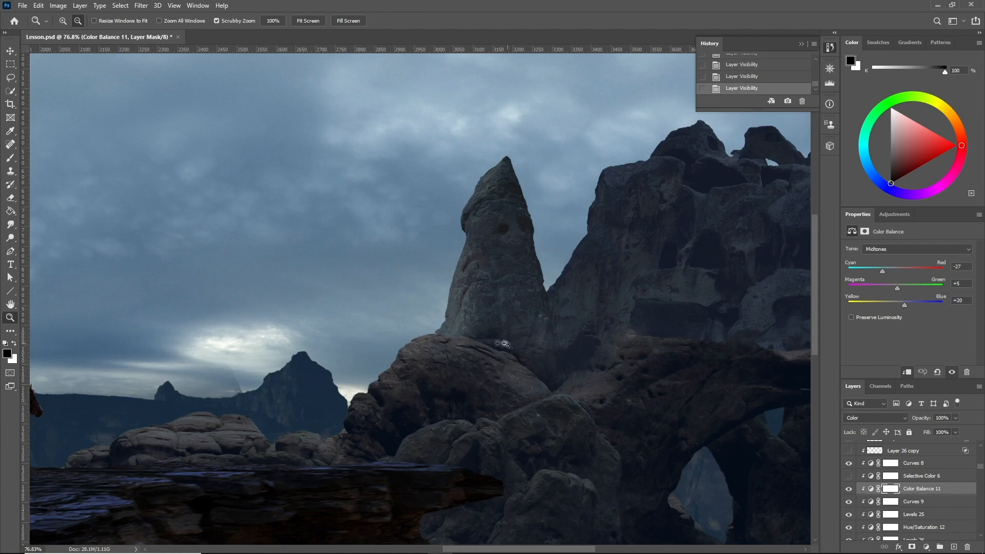
pyautogui.moveTo(527, 217); pyautogui.dragTo(565, 218)
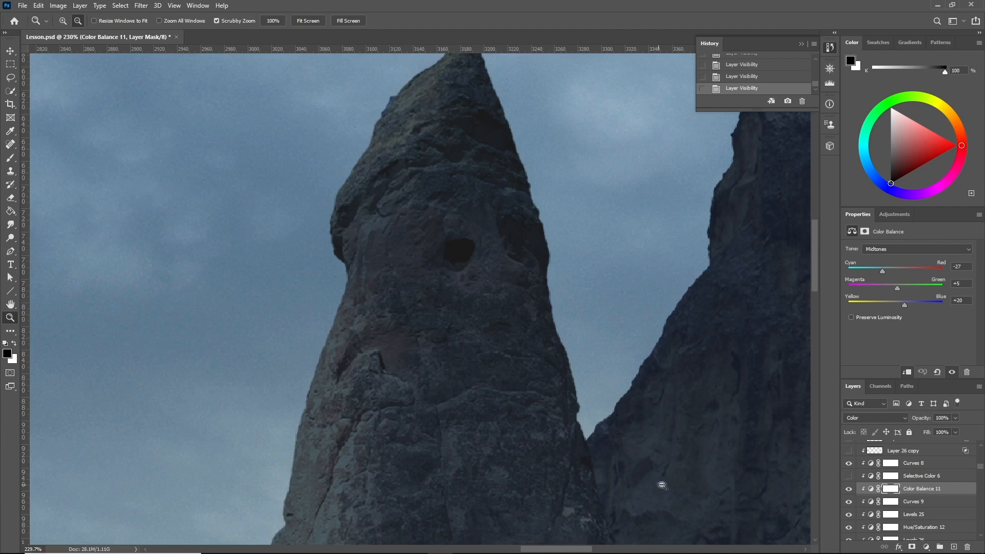
pyautogui.moveTo(660, 482); pyautogui.dragTo(571, 413)
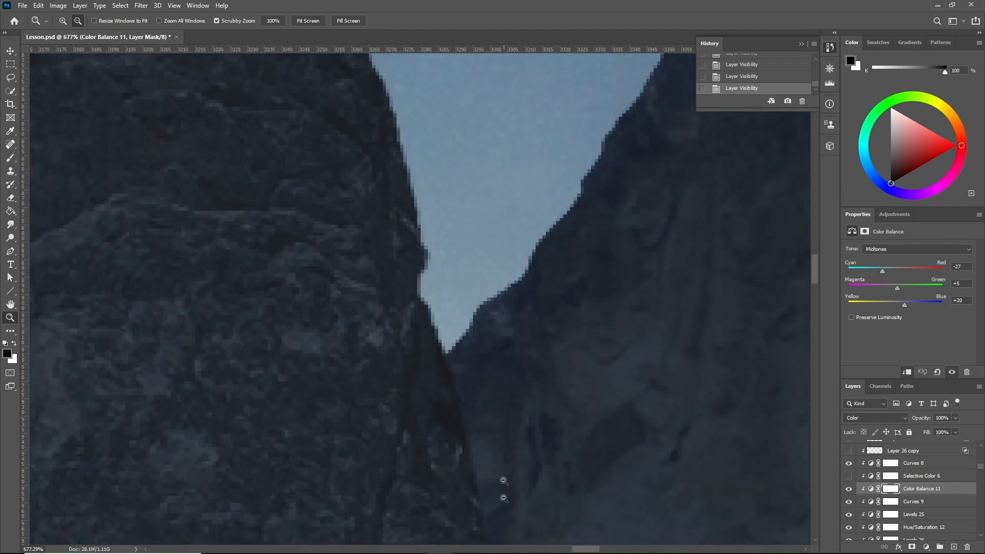
pyautogui.moveTo(547, 284); pyautogui.dragTo(321, 226)
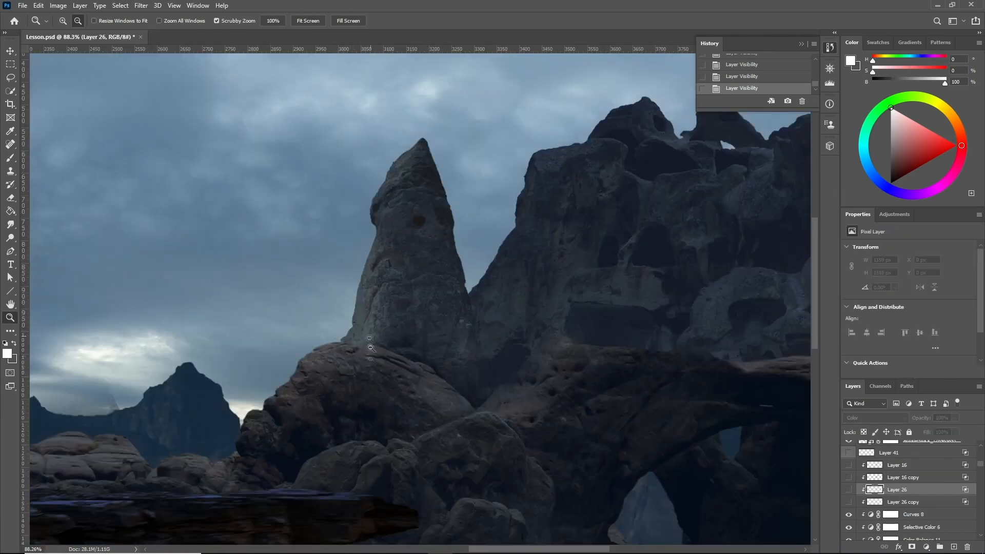
# Step: Turn on the clipped paint layers Layer 26 copy, Layer 26, Layer 16 copy and Layer 16 above Curves 8
pyautogui.moveTo(410, 201); pyautogui.dragTo(440, 215)
pyautogui.moveTo(933, 517); pyautogui.dragTo(941, 508)
pyautogui.click(929, 503)
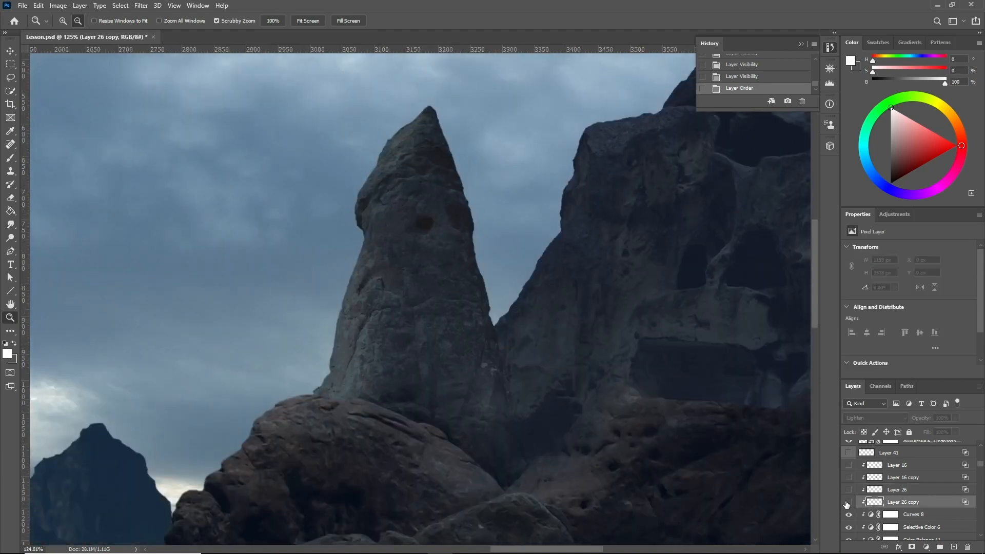
pyautogui.moveTo(849, 501); pyautogui.dragTo(849, 465)
pyautogui.moveTo(486, 269); pyautogui.dragTo(456, 322)
# Step: Sample the boulder's color below the spire with the Brush tool, and compare the spire with the four clipped paint layers off and on
pyautogui.click(11, 157)
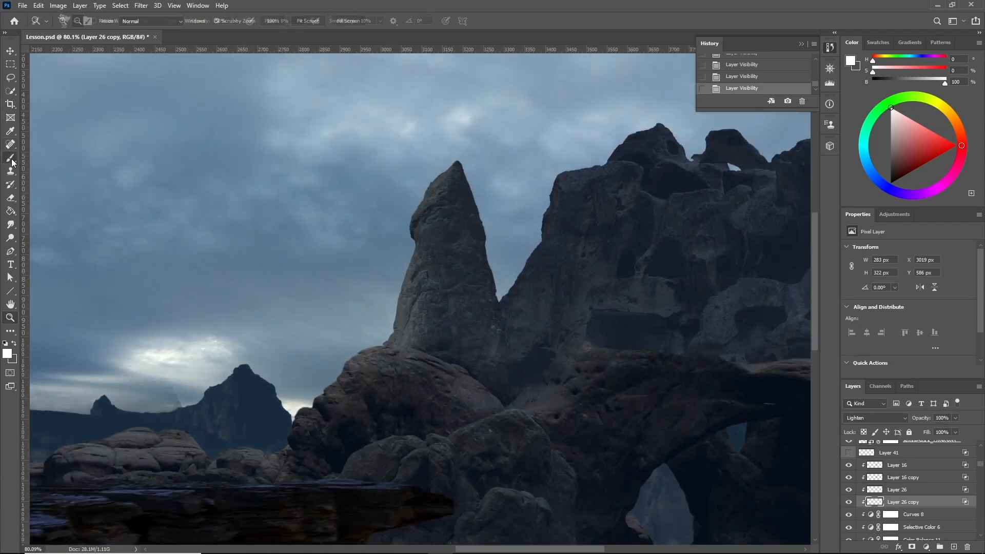
pyautogui.keyDown('alt'); pyautogui.click(365, 353); pyautogui.keyUp('alt')
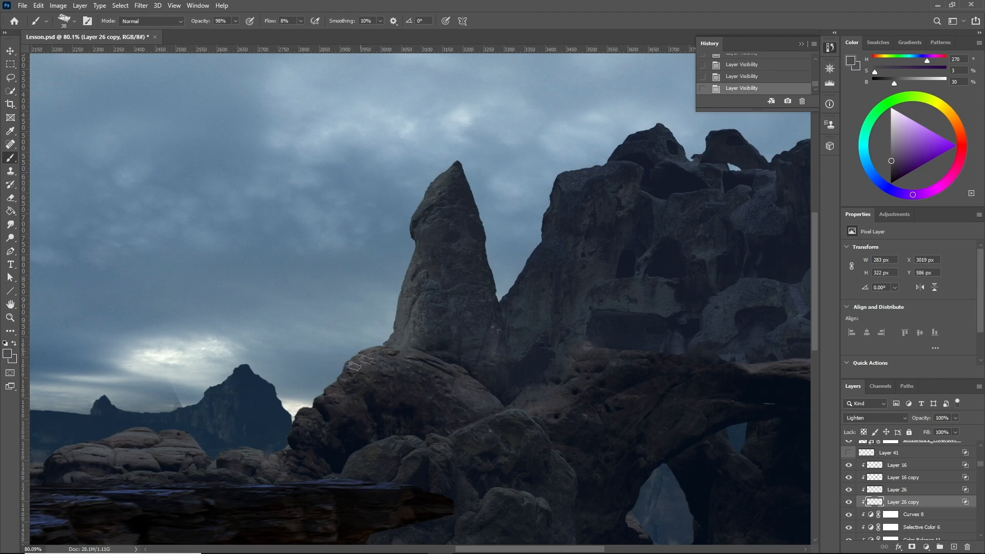
pyautogui.scroll(3, 455, 226)
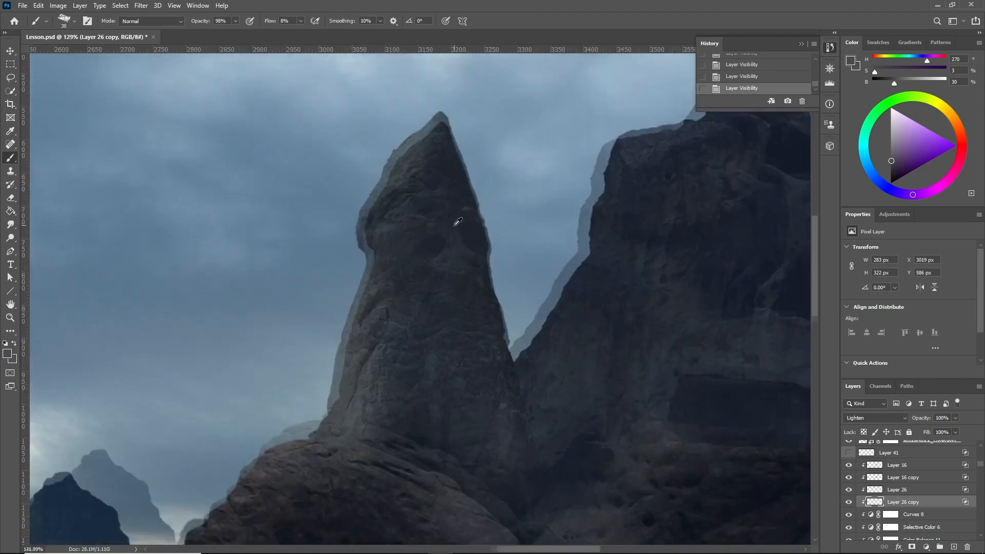
pyautogui.scroll(2, 458, 222)
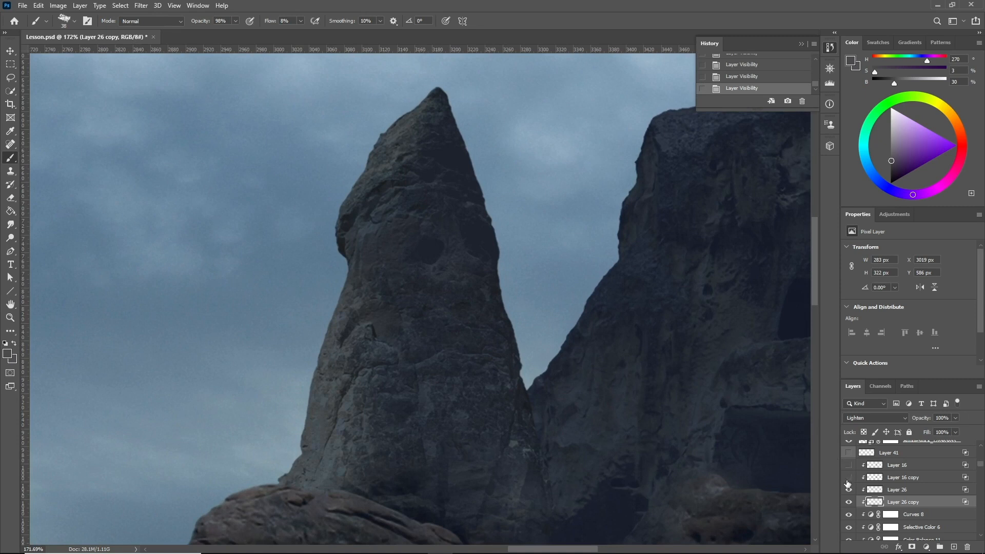
pyautogui.click(849, 502)
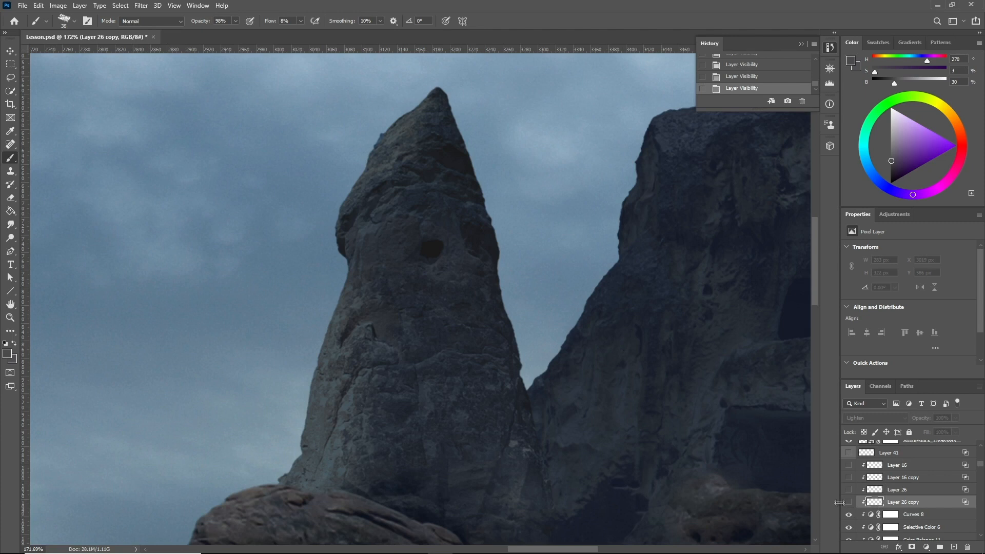
pyautogui.moveTo(849, 495); pyautogui.dragTo(849, 465)
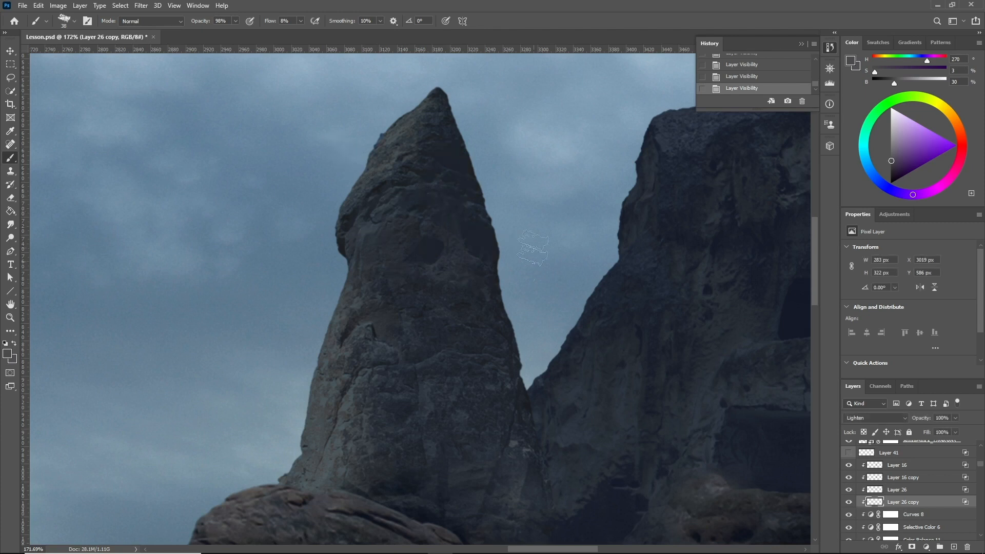
# Step: Review the Blend If settings of the Saturation-mode Layer 16 on the spire and accept them
pyautogui.click(897, 465)
pyautogui.hotkey('alt', 'space')
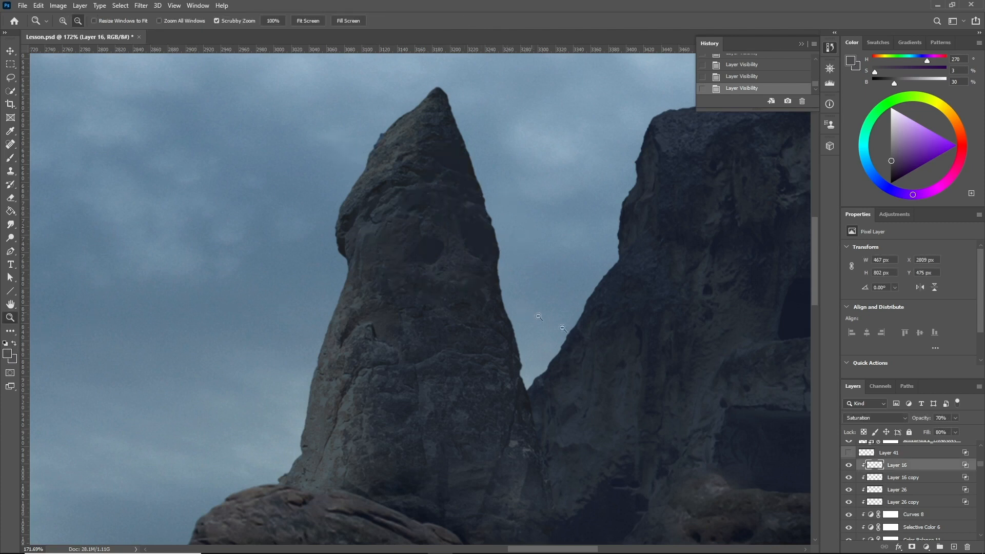
pyautogui.moveTo(478, 277); pyautogui.dragTo(444, 279)
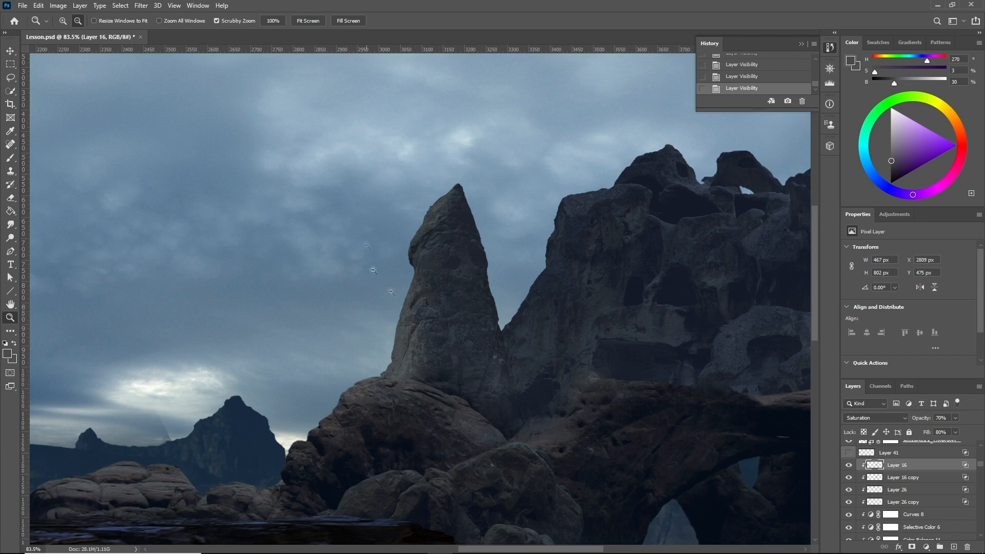
pyautogui.doubleClick(967, 467)
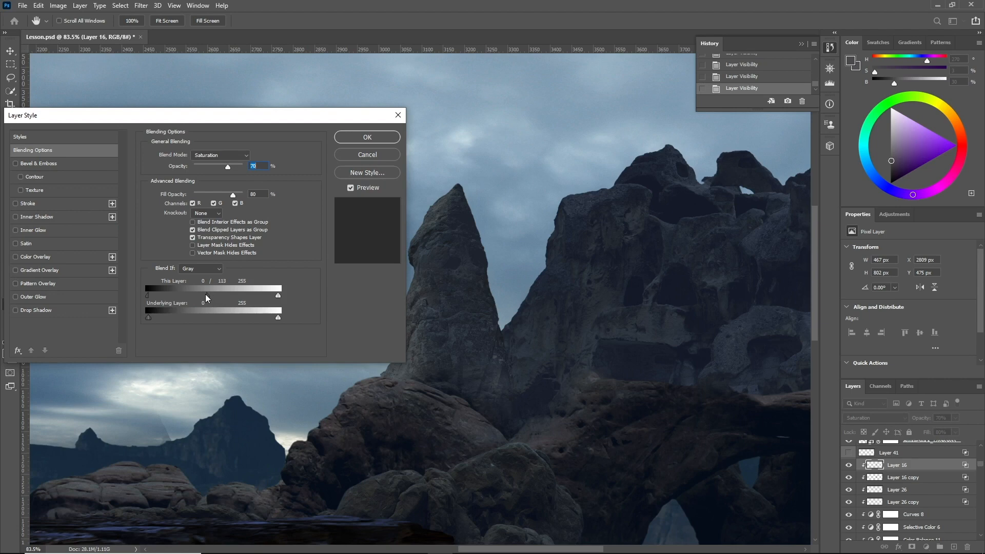
pyautogui.click(367, 137)
# Step: Turn on Selective Color 9, clipped to the horse and rider, and check it against the whole painting
pyautogui.press('z')
pyautogui.moveTo(436, 348); pyautogui.dragTo(384, 339)
pyautogui.moveTo(529, 337); pyautogui.dragTo(541, 334)
pyautogui.scroll(2, 892, 486)
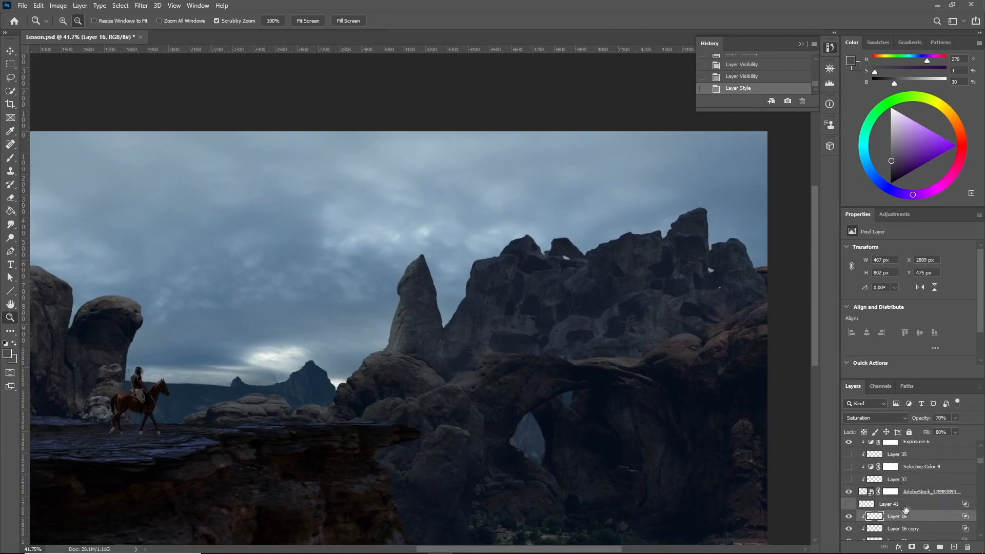
pyautogui.click(919, 468)
pyautogui.moveTo(482, 364); pyautogui.dragTo(461, 362)
pyautogui.click(847, 468)
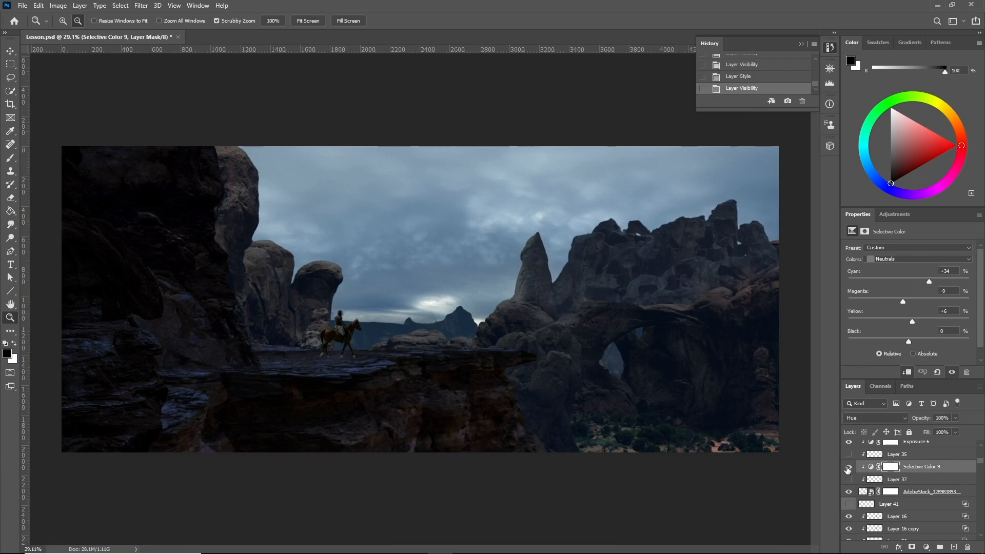
# Step: Turn on Color Balance 15 and Levels 29 in the horse and rider's adjustment stack
pyautogui.scroll(3, 890, 484)
pyautogui.scroll(3, 899, 495)
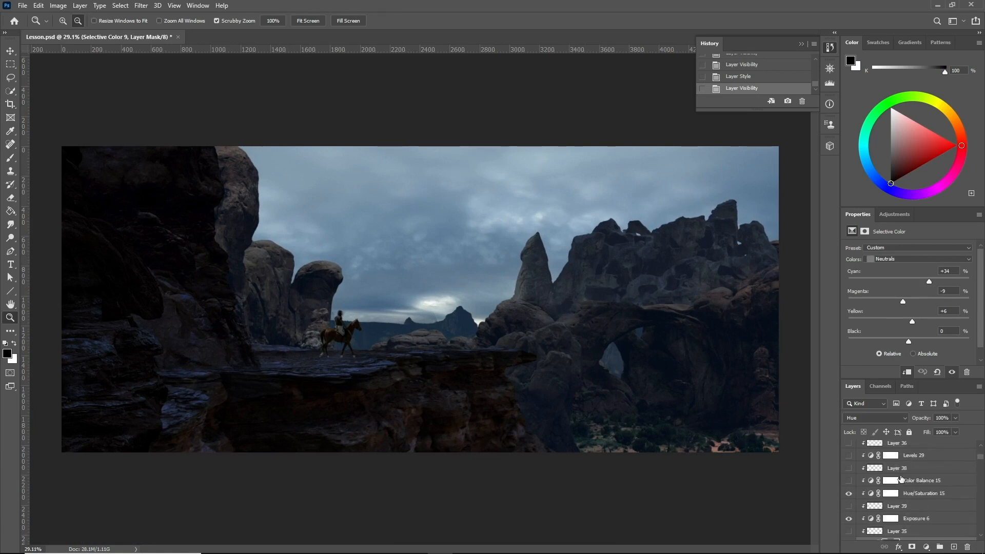
pyautogui.click(900, 480)
pyautogui.click(848, 480)
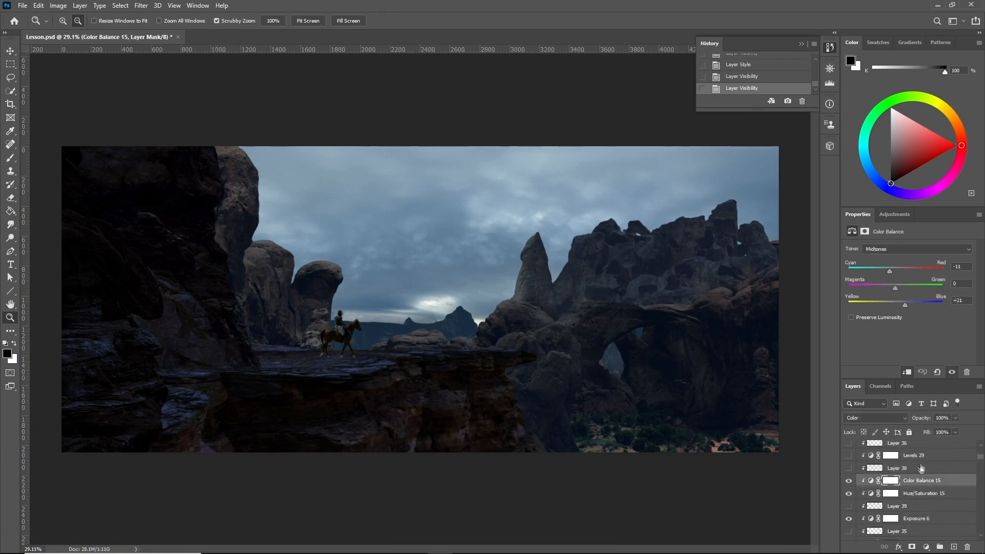
pyautogui.click(922, 456)
pyautogui.click(847, 456)
pyautogui.scroll(6, 883, 477)
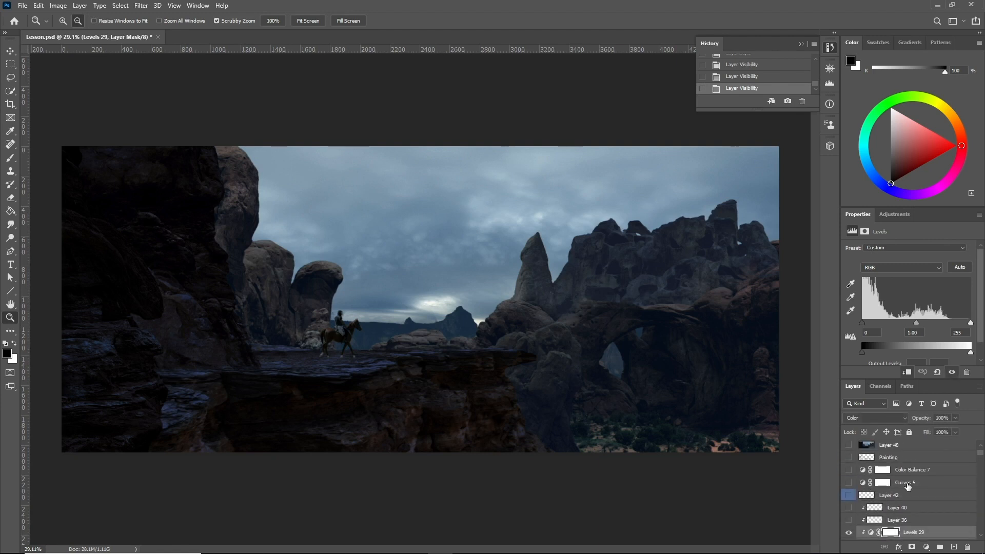
# Step: Examine the overall Color Balance 7 and Curves 5 adjustments above the clipped stacks, and look back through the lower layers
pyautogui.click(902, 500)
pyautogui.click(900, 511)
pyautogui.click(907, 499)
pyautogui.click(908, 510)
pyautogui.click(908, 500)
pyautogui.click(909, 510)
pyautogui.click(908, 499)
pyautogui.click(908, 510)
pyautogui.click(908, 499)
pyautogui.click(906, 505)
pyautogui.click(908, 499)
pyautogui.click(909, 510)
pyautogui.click(910, 497)
pyautogui.scroll(-10, 912, 512)
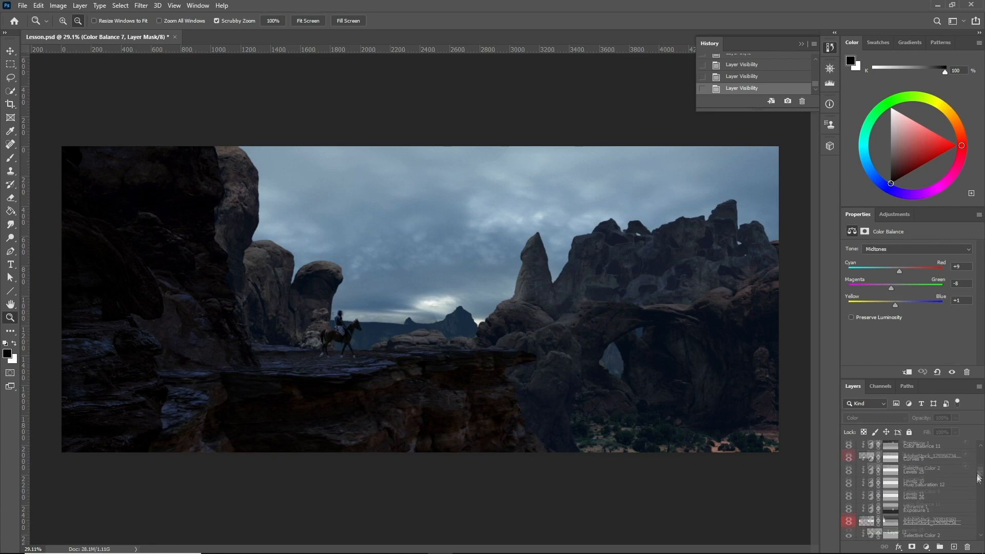
pyautogui.scroll(3, 912, 512)
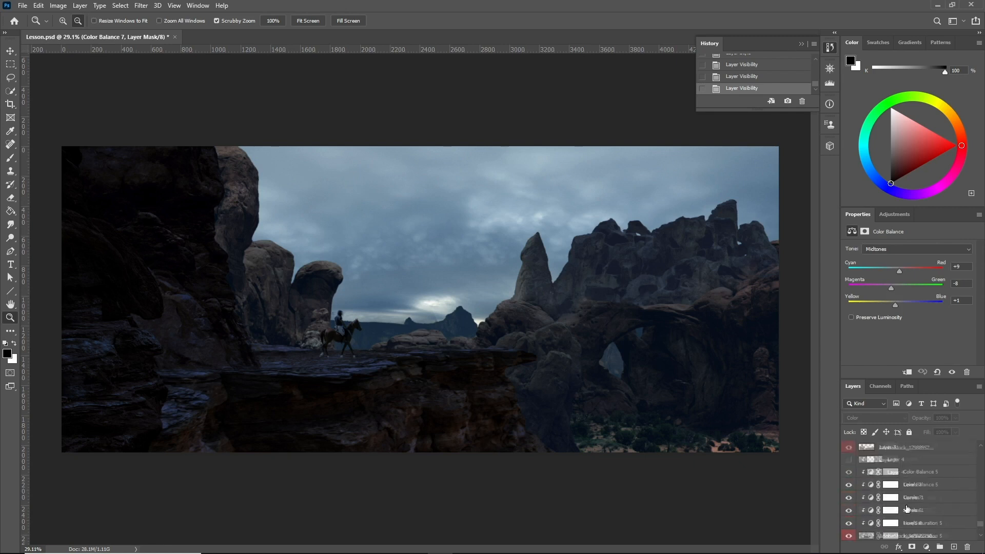
# Step: Turn on the Screen-mode Layer 4 clipped to the distant mountains and check its effect around the horizon
pyautogui.click(901, 500)
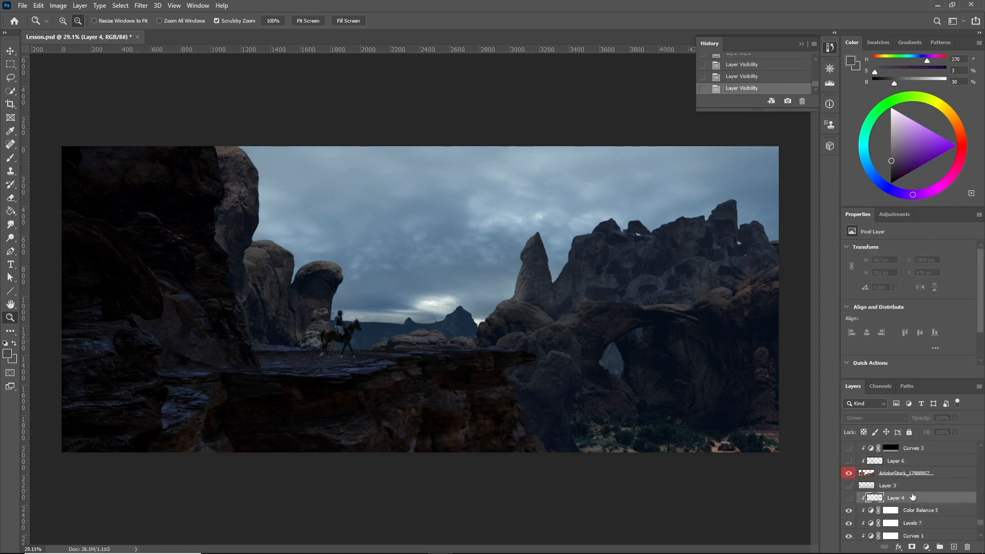
pyautogui.click(879, 490)
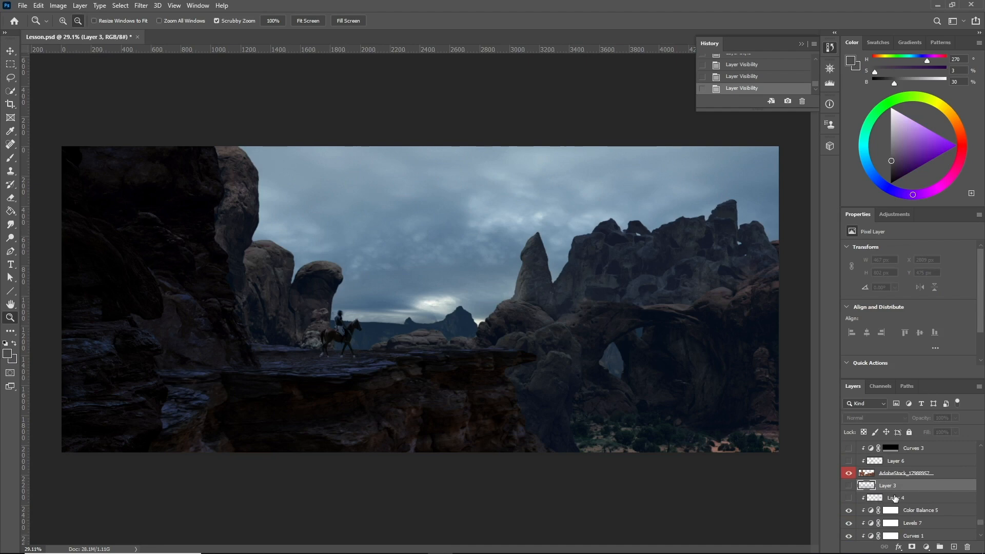
pyautogui.click(895, 499)
pyautogui.click(849, 498)
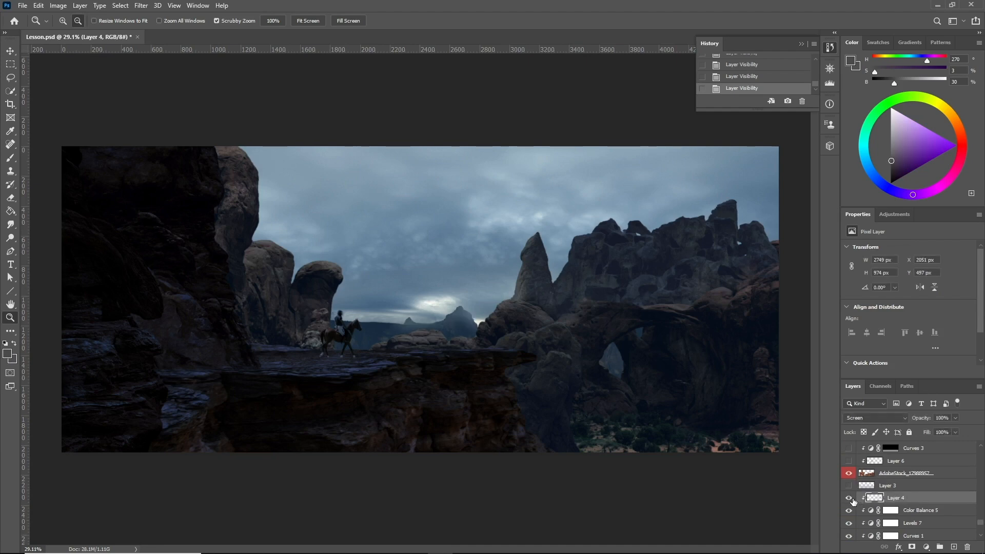
pyautogui.click(850, 499)
pyautogui.moveTo(396, 307); pyautogui.dragTo(516, 333)
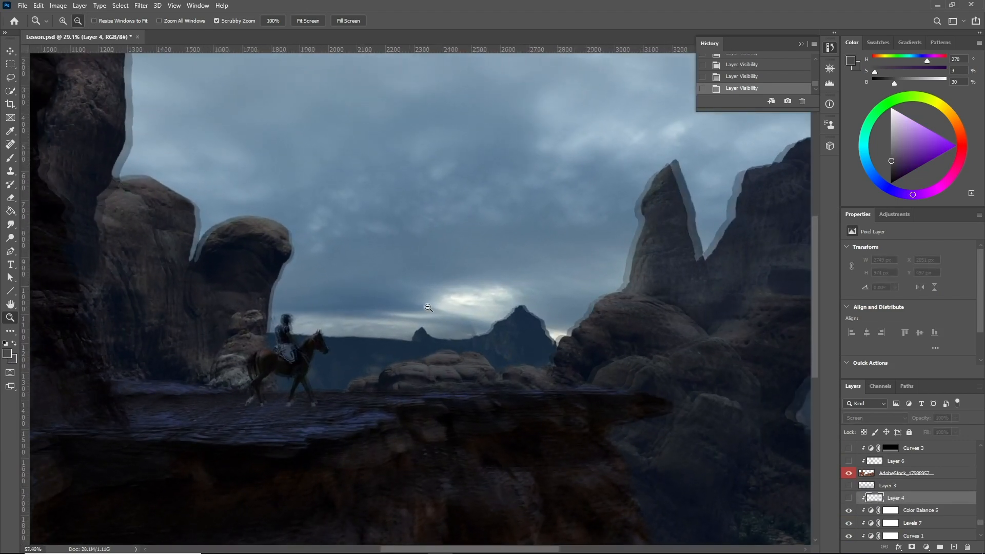
pyautogui.click(899, 487)
pyautogui.click(902, 498)
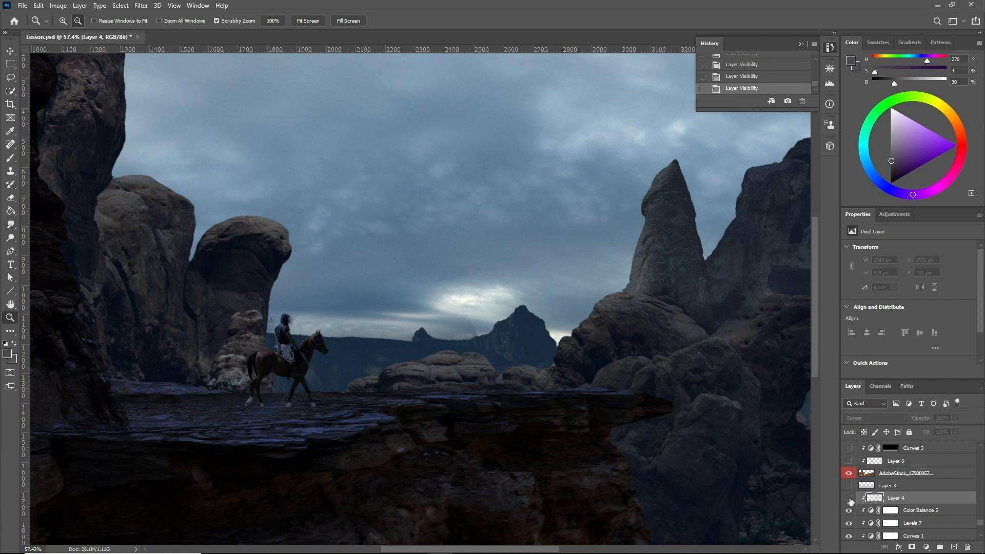
pyautogui.click(848, 498)
# Step: Set up a soft round brush of 191 px with 100% opacity for painting on Layer 4
pyautogui.click(11, 158)
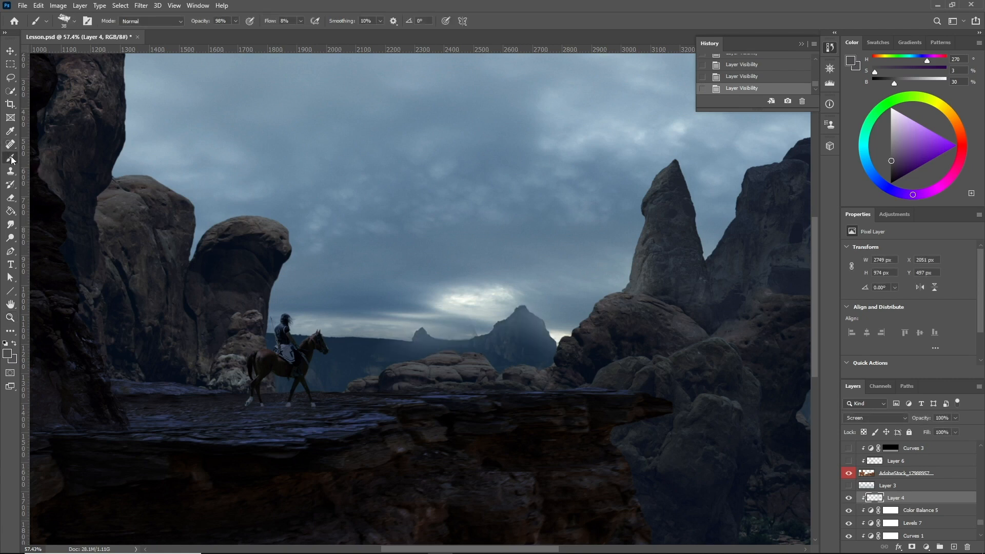
pyautogui.click(65, 21)
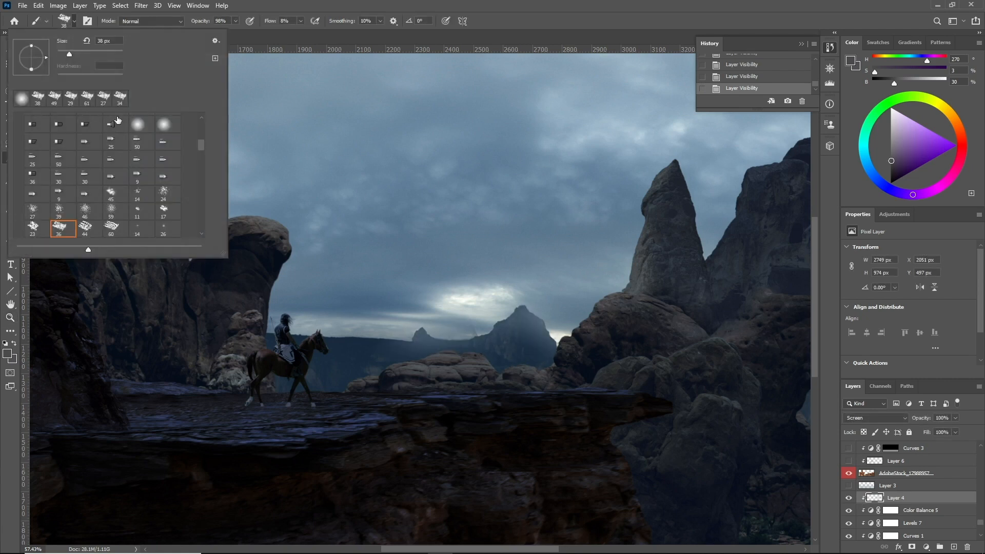
pyautogui.scroll(5, 202, 152)
pyautogui.click(24, 137)
pyautogui.moveTo(386, 256); pyautogui.dragTo(406, 251)
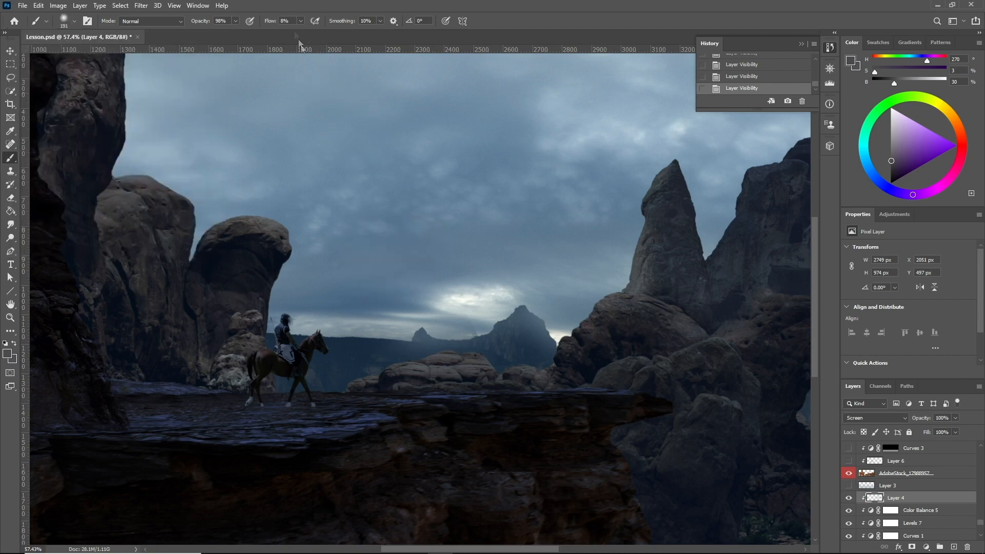
pyautogui.click(234, 21)
pyautogui.moveTo(232, 35); pyautogui.dragTo(416, 283)
# Step: Brush haze in the sampled blue-grey sky colour along the distant plateau on Layer 4, and soften it with the Eraser
pyautogui.keyDown('alt'); pyautogui.click(400, 318); pyautogui.keyUp('alt')
pyautogui.moveTo(413, 348)
pyautogui.mouseDown()
pyautogui.moveTo(317, 337)
pyautogui.moveTo(408, 331)
pyautogui.moveTo(239, 323)
pyautogui.moveTo(309, 340)
pyautogui.moveTo(379, 340)
pyautogui.moveTo(400, 328)
pyautogui.moveTo(279, 333)
pyautogui.mouseUp()
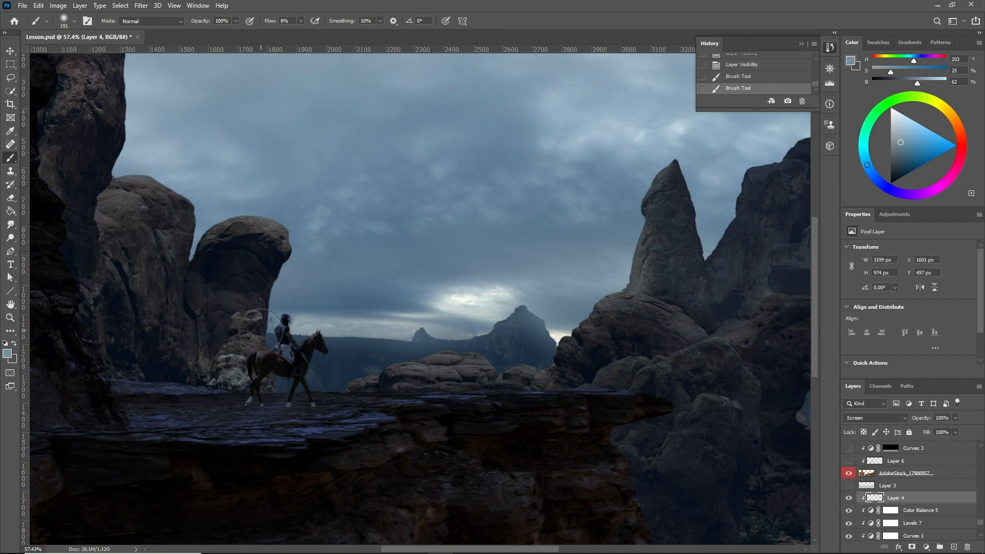
pyautogui.moveTo(404, 330); pyautogui.dragTo(247, 328)
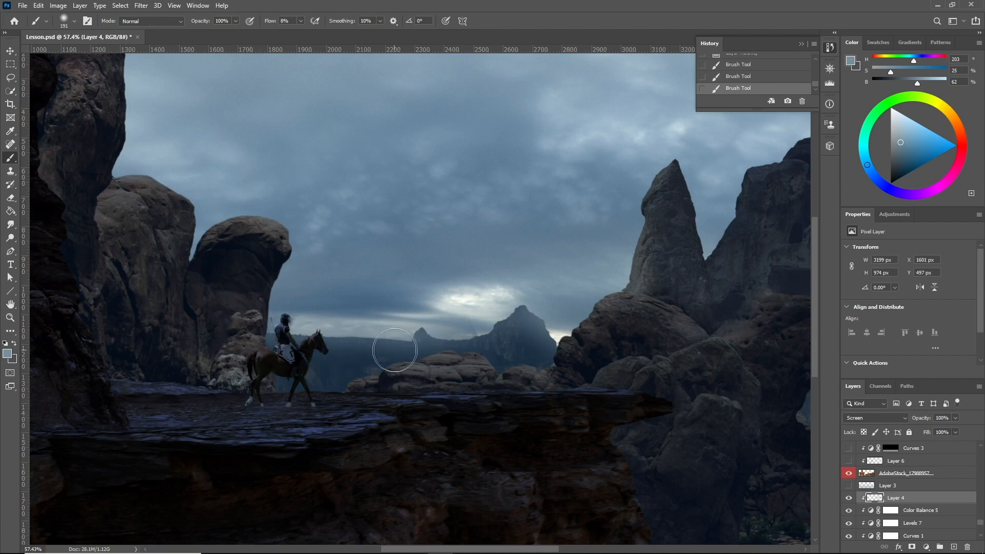
pyautogui.press('e')
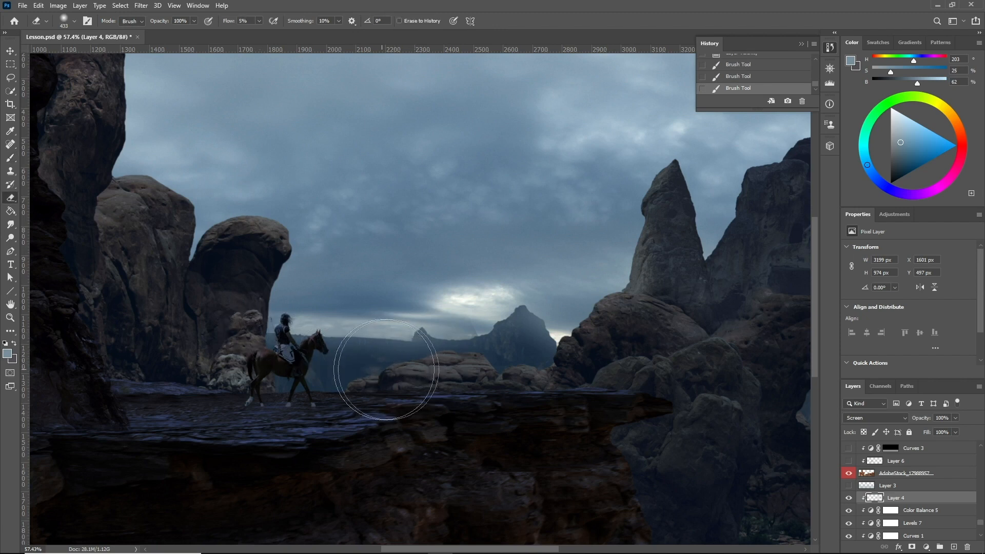
pyautogui.moveTo(402, 367)
pyautogui.mouseDown()
pyautogui.moveTo(382, 373)
pyautogui.moveTo(318, 354)
pyautogui.mouseUp()
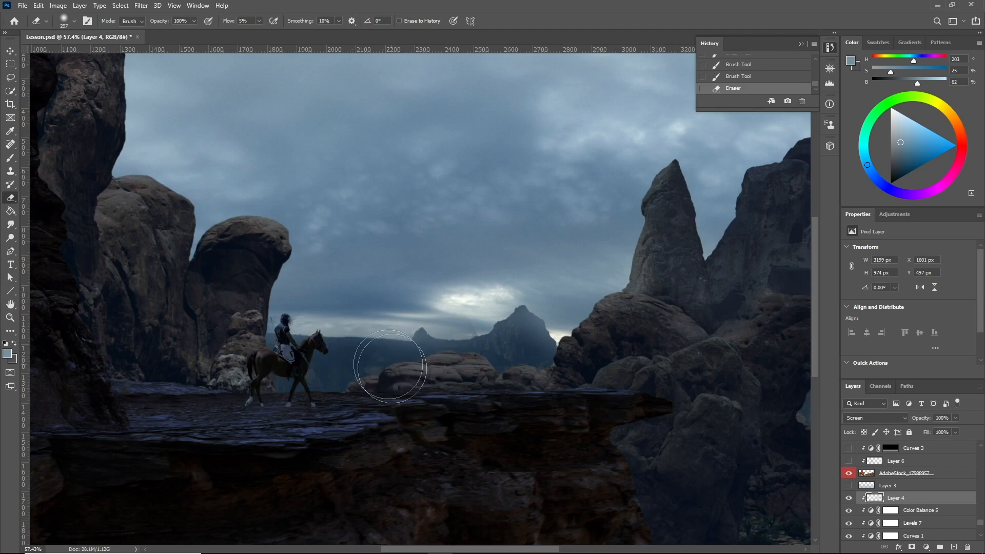
# Step: Lasso and clear the faint leftover patch in the sky beside the distant peak on the AdobeStock_345627750 layer
pyautogui.scroll(-2, 436, 359)
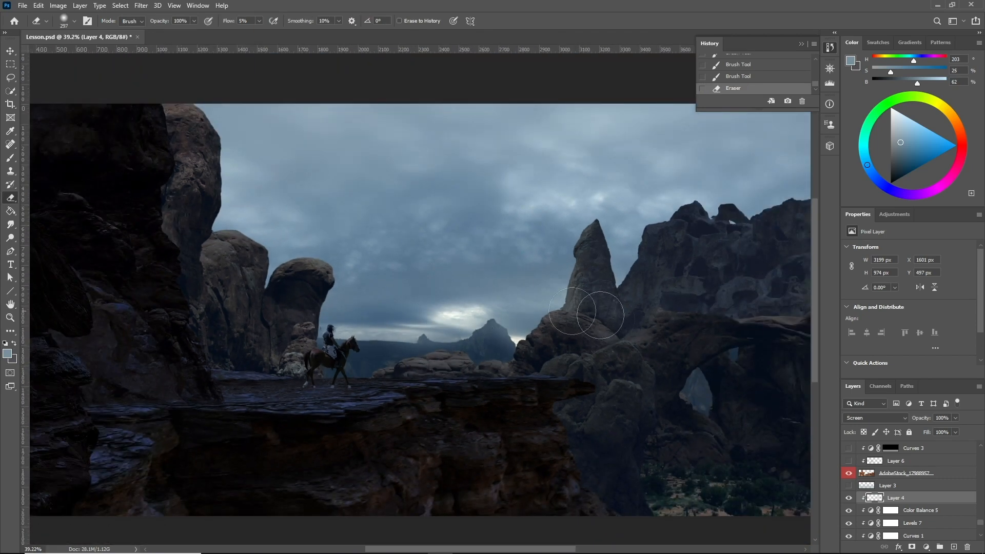
pyautogui.scroll(4, 430, 297)
pyautogui.scroll(7, 418, 317)
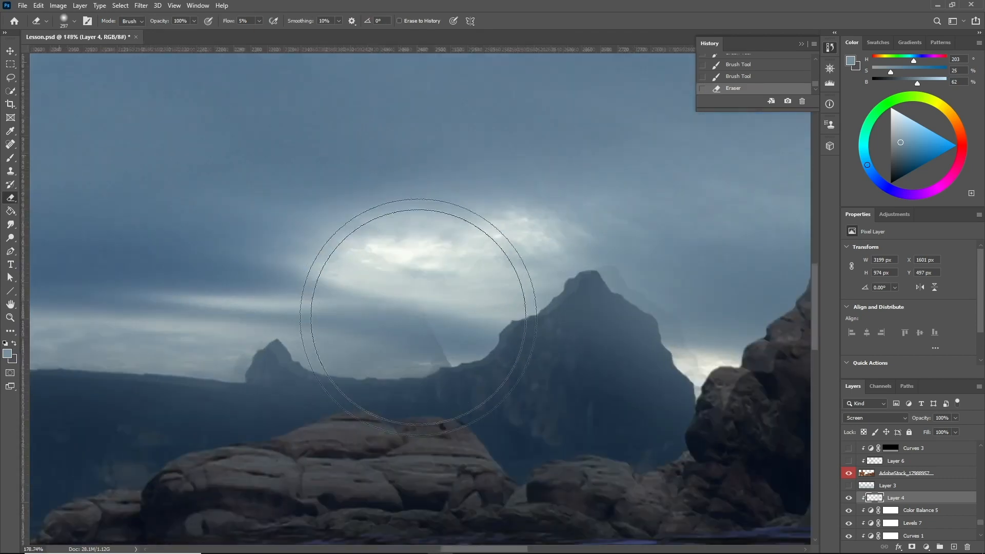
pyautogui.scroll(-3, 927, 519)
pyautogui.click(907, 510)
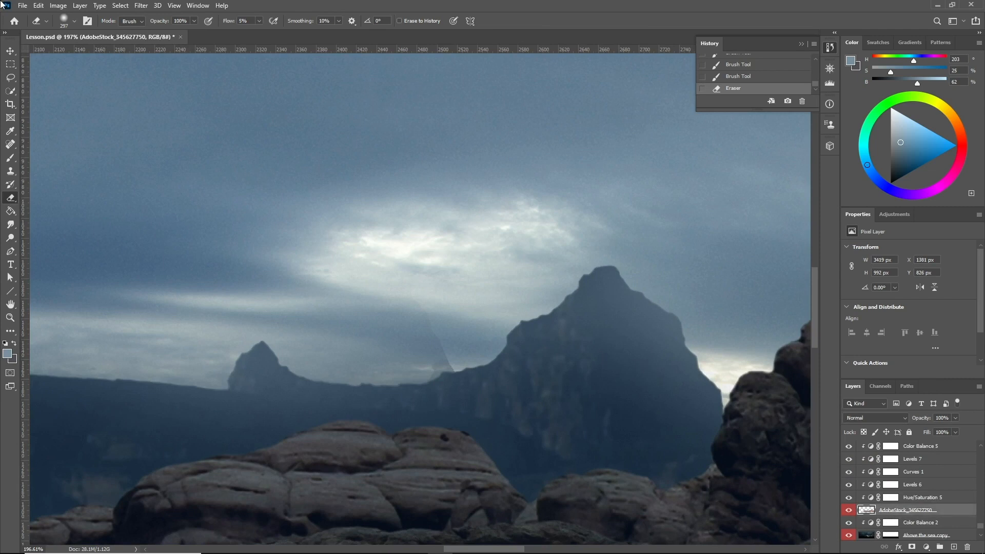
pyautogui.click(10, 77)
pyautogui.moveTo(466, 365)
pyautogui.mouseDown()
pyautogui.moveTo(406, 380)
pyautogui.moveTo(364, 260)
pyautogui.mouseUp()
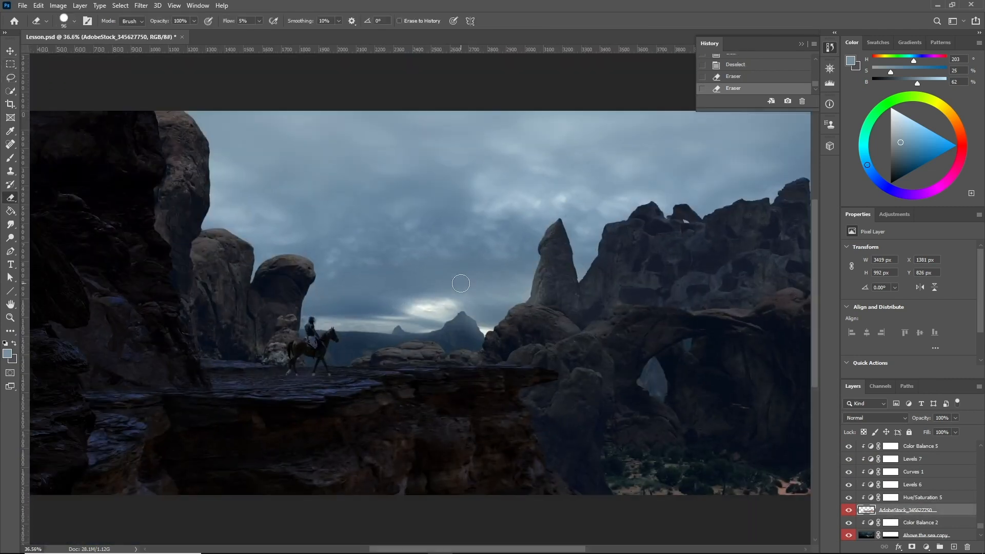
pyautogui.moveTo(445, 328); pyautogui.dragTo(500, 329)
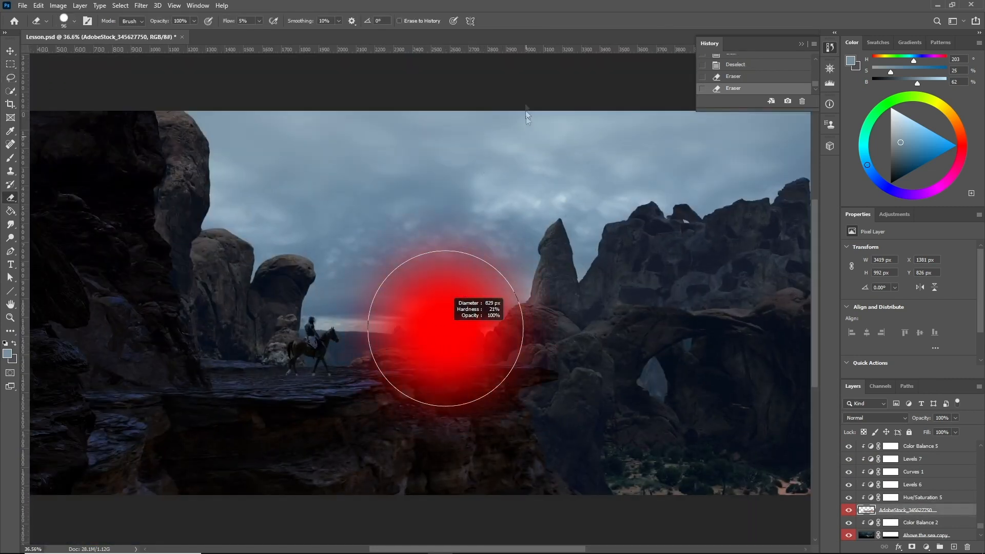
# Step: Compare the distant mountains with and without the painted haze on Layer 4
pyautogui.click(11, 158)
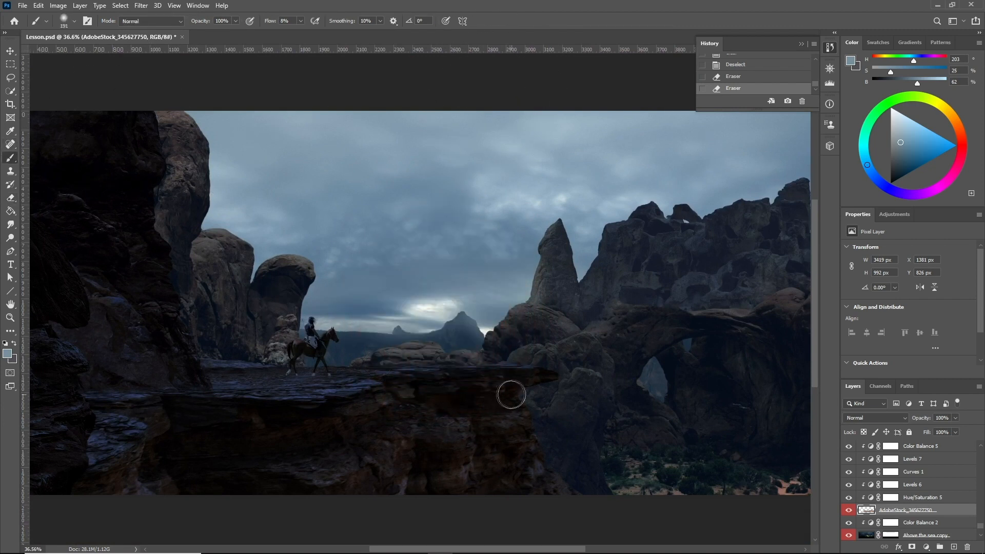
pyautogui.scroll(1, 864, 509)
pyautogui.scroll(2, 864, 508)
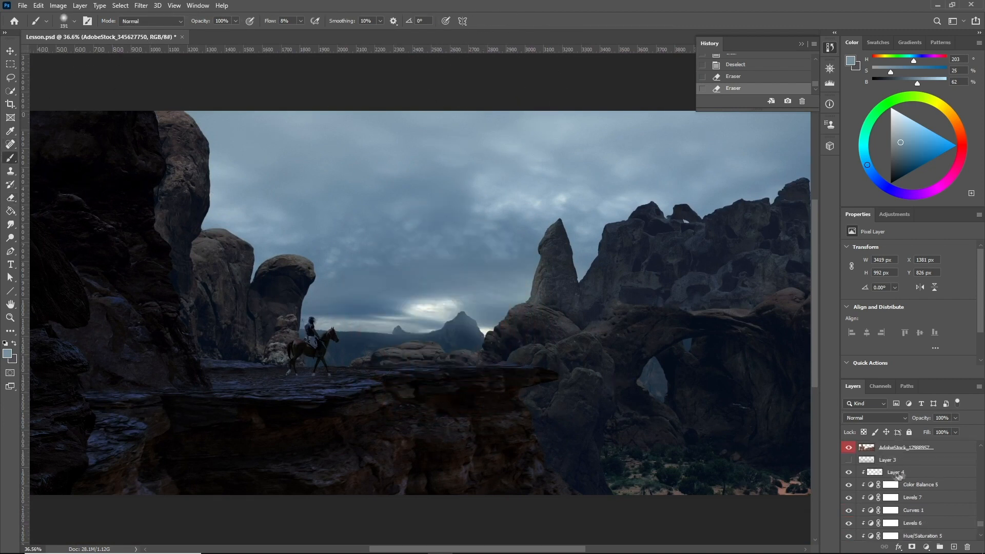
pyautogui.click(908, 463)
pyautogui.click(905, 472)
pyautogui.click(848, 474)
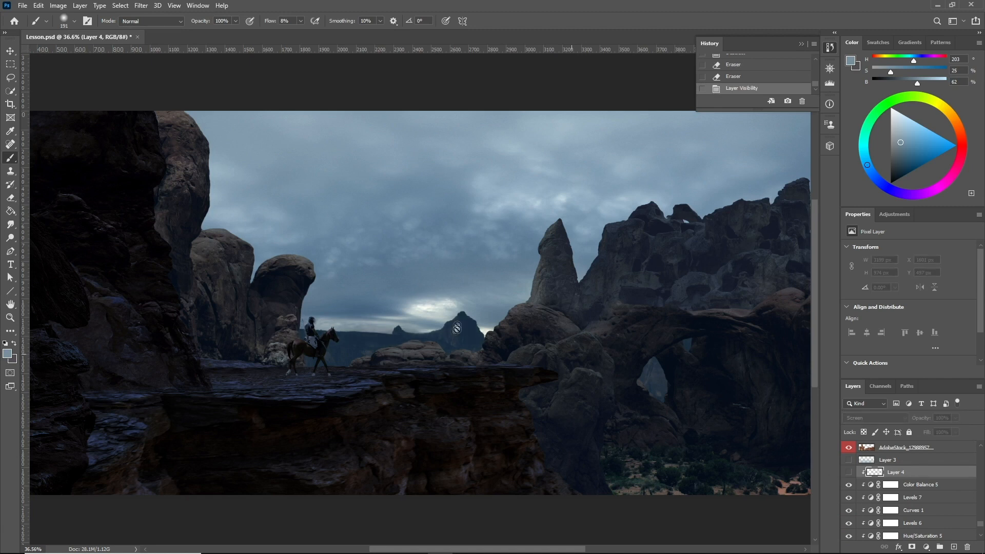
pyautogui.click(848, 472)
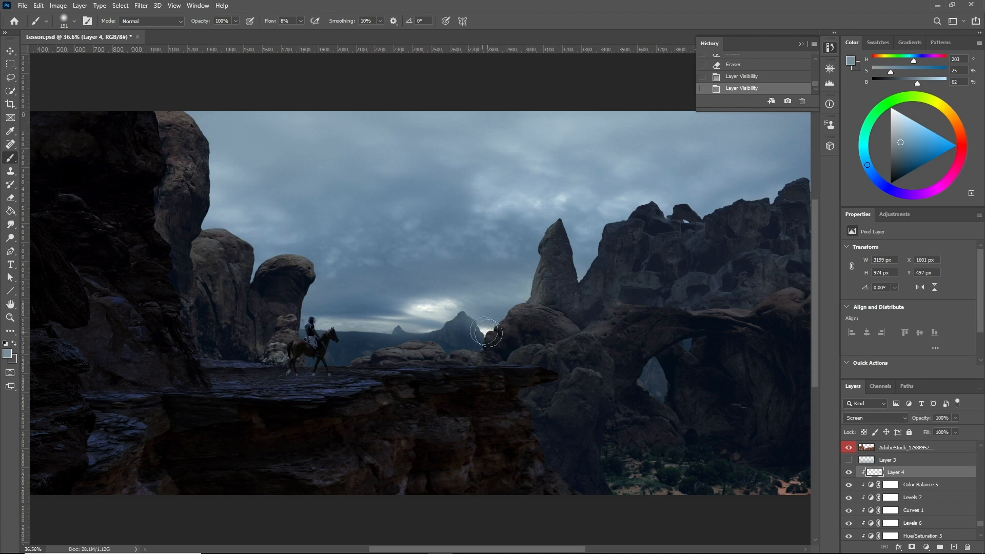
# Step: Dab a soft 481 px glow in the sampled bright horizon colour beside the distant peak, on a new layer above Layer 4
pyautogui.moveTo(487, 331); pyautogui.dragTo(517, 334)
pyautogui.keyDown('alt'); pyautogui.click(485, 331); pyautogui.keyUp('alt')
pyautogui.click(492, 334)
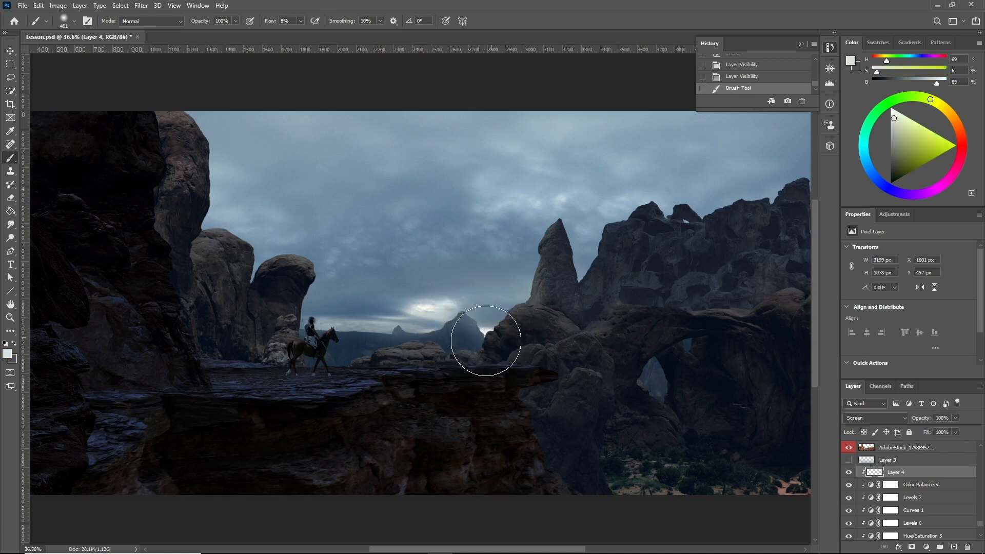
pyautogui.hotkey('ctrl', 'z')
pyautogui.click(953, 547)
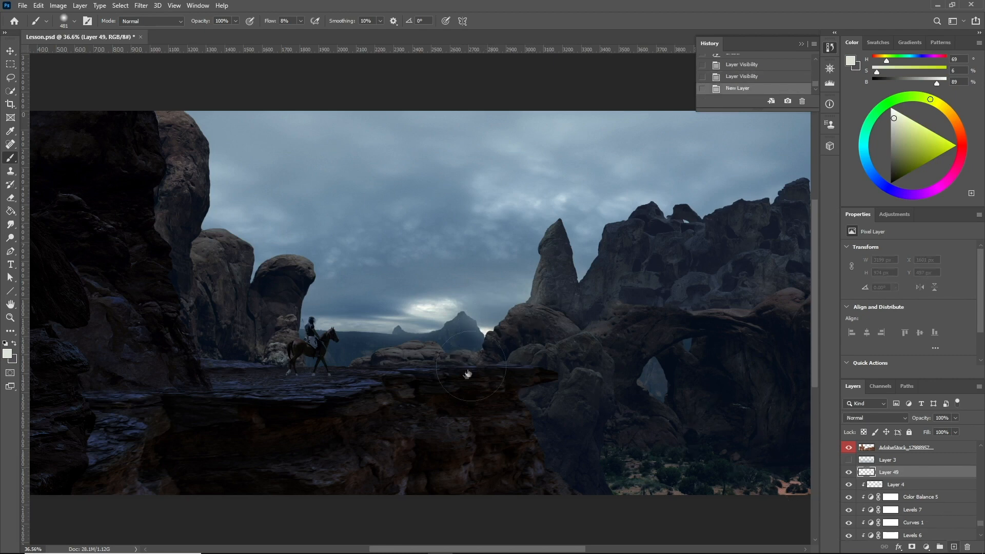
pyautogui.click(491, 334)
# Step: Turn on the Layer 3 haze behind the rock formations and compare the whole painting with and without it
pyautogui.scroll(-2, 433, 466)
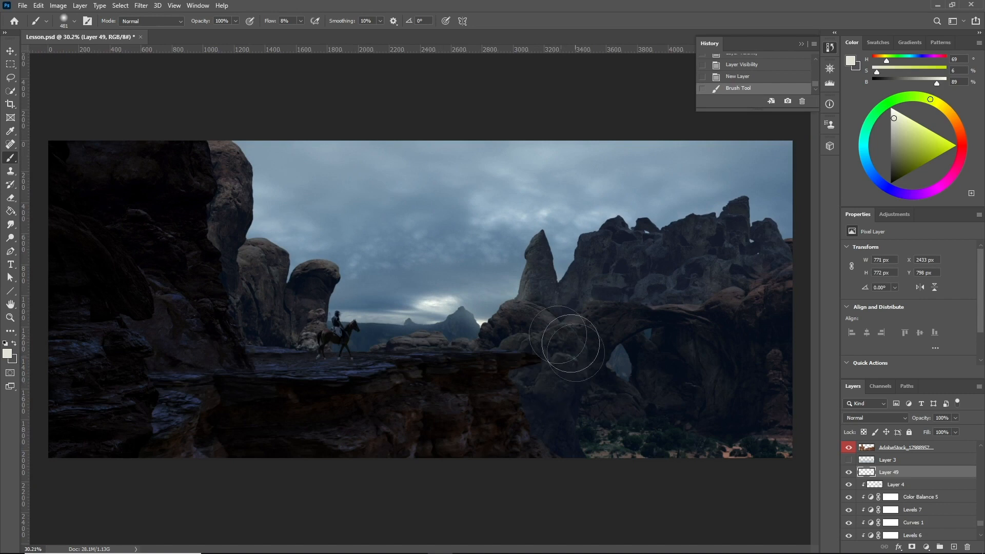
pyautogui.click(892, 460)
pyautogui.click(849, 460)
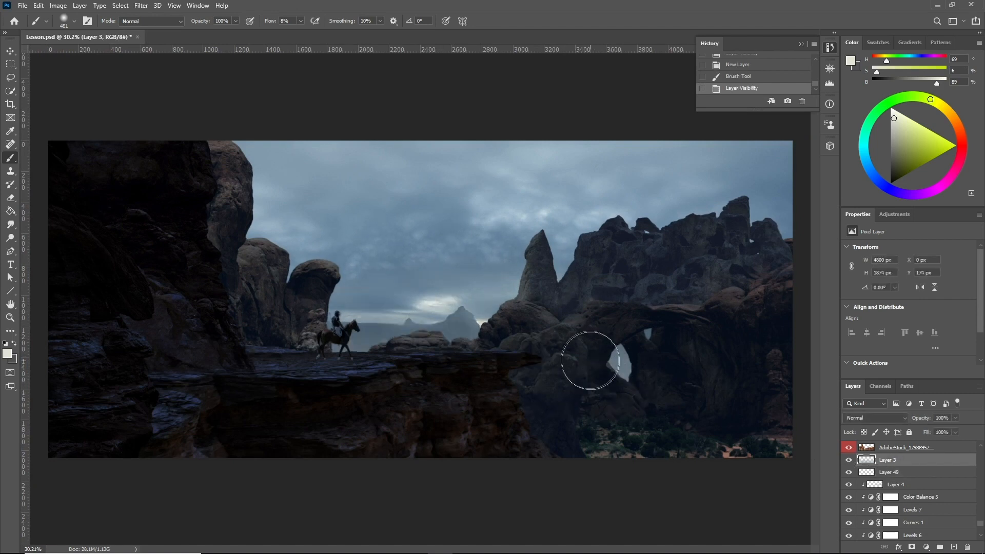
pyautogui.click(848, 460)
pyautogui.click(849, 460)
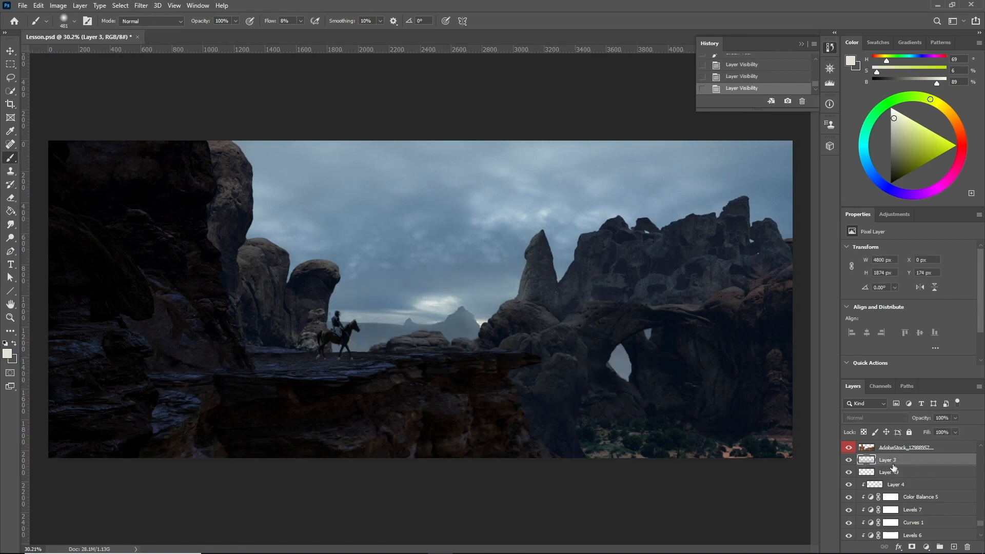
# Step: Prepare a demonstration gradient: sample the pale blue-grey sky above the horizon, hide Layer 3 and add a new layer above it
pyautogui.moveTo(10, 211); pyautogui.dragTo(38, 214)
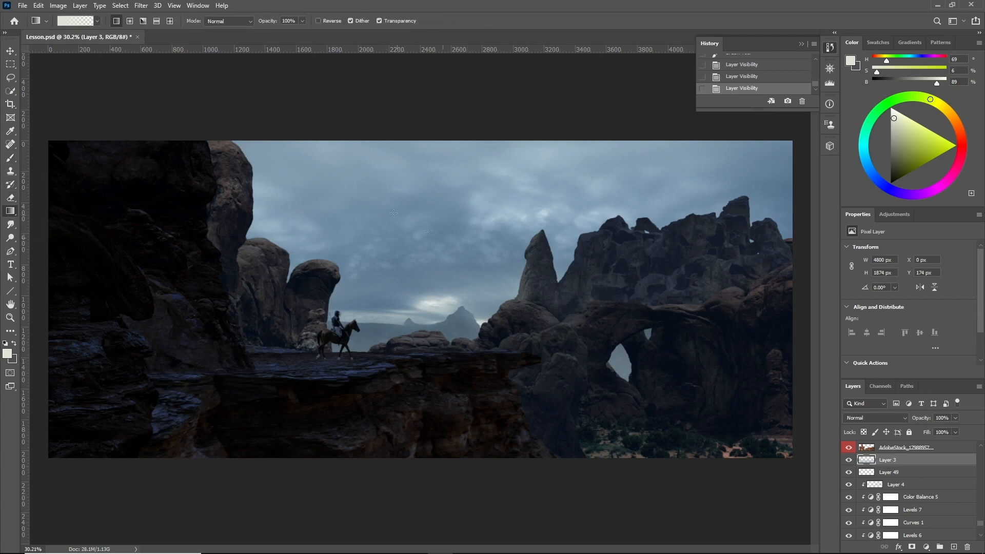
pyautogui.keyDown('alt'); pyautogui.click(383, 316); pyautogui.keyUp('alt')
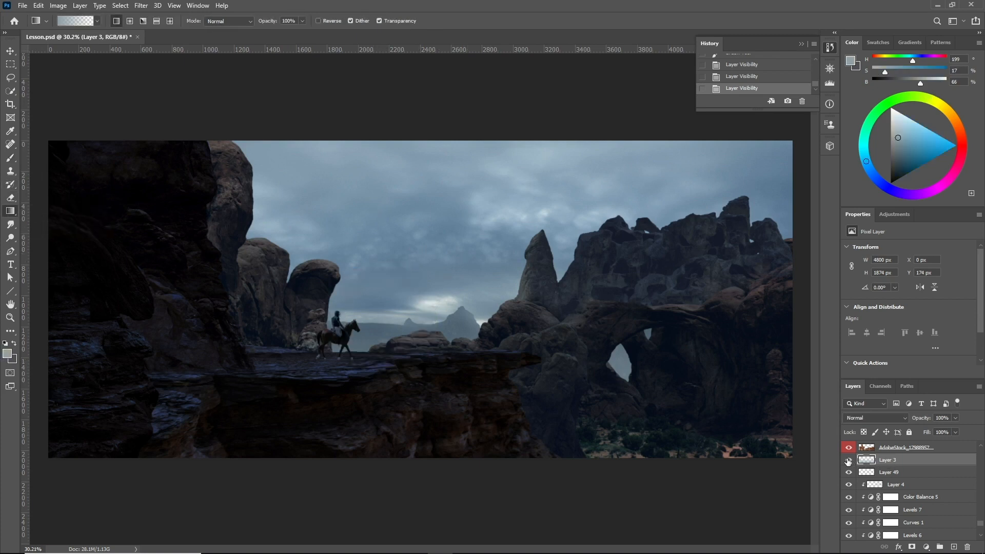
pyautogui.click(849, 460)
pyautogui.click(952, 547)
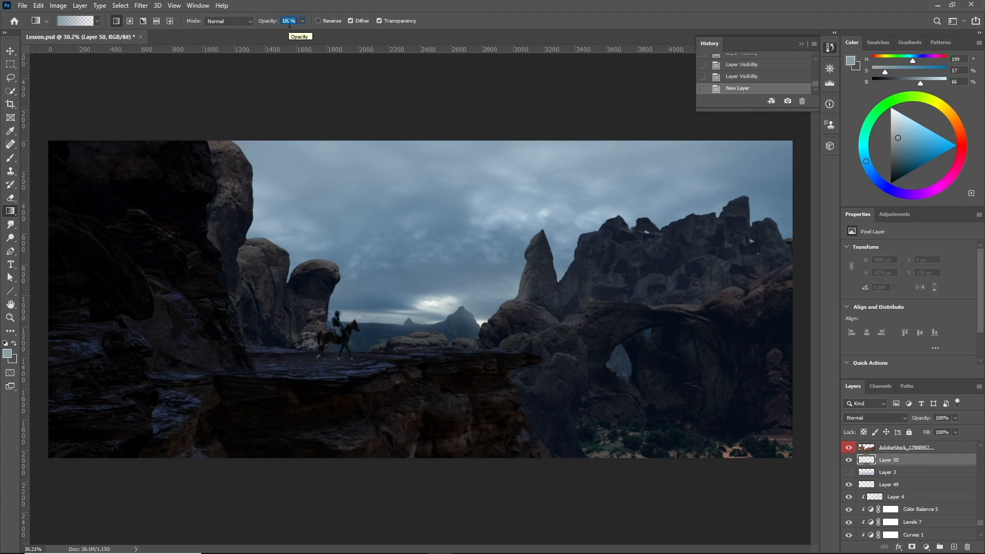
# Step: Draw several upward haze gradients from the cliff to the horizon on the new layer, with the Gradient tool's opacity at 25%
pyautogui.write('1')
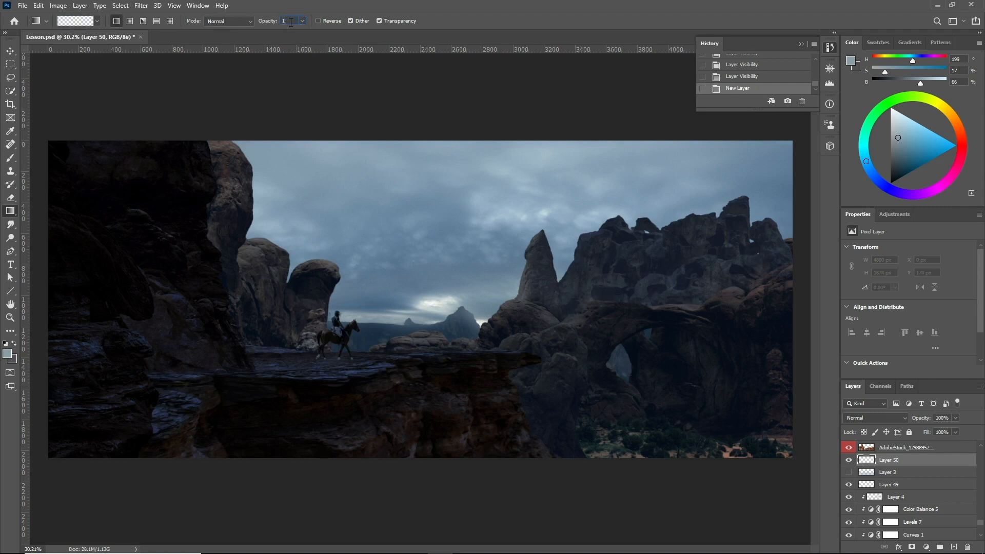
pyautogui.write('5')
pyautogui.press('Return')
pyautogui.moveTo(442, 395); pyautogui.dragTo(448, 334)
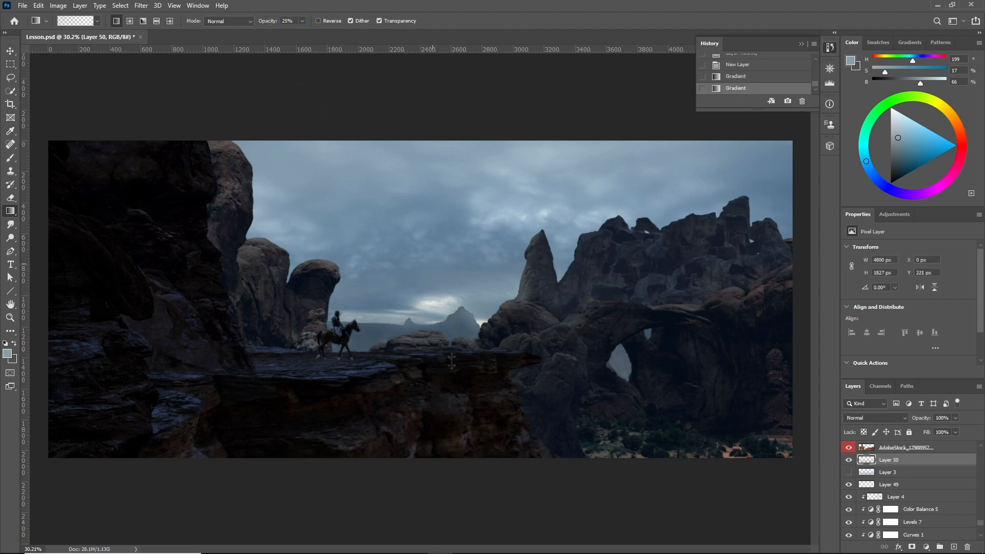
pyautogui.moveTo(446, 424); pyautogui.dragTo(447, 304)
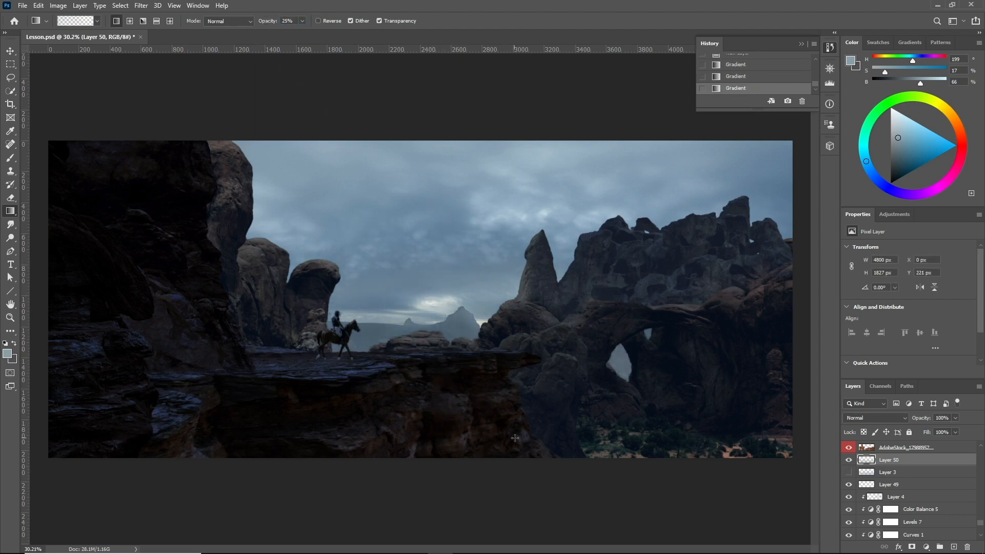
# Step: Delete the demonstration gradient layer and turn Layer 3 back on
pyautogui.click(849, 459)
pyautogui.click(855, 473)
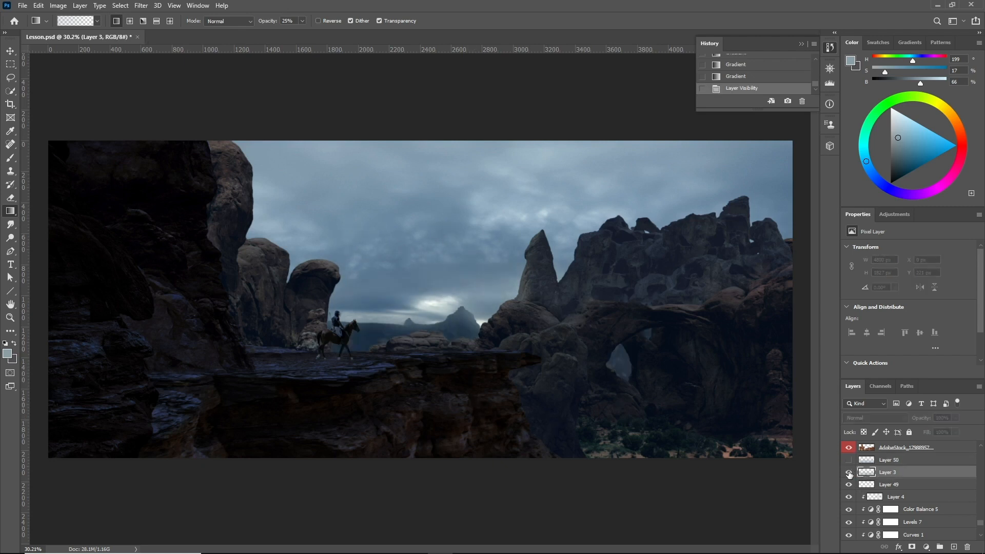
pyautogui.click(849, 473)
pyautogui.click(892, 461)
pyautogui.press('Delete')
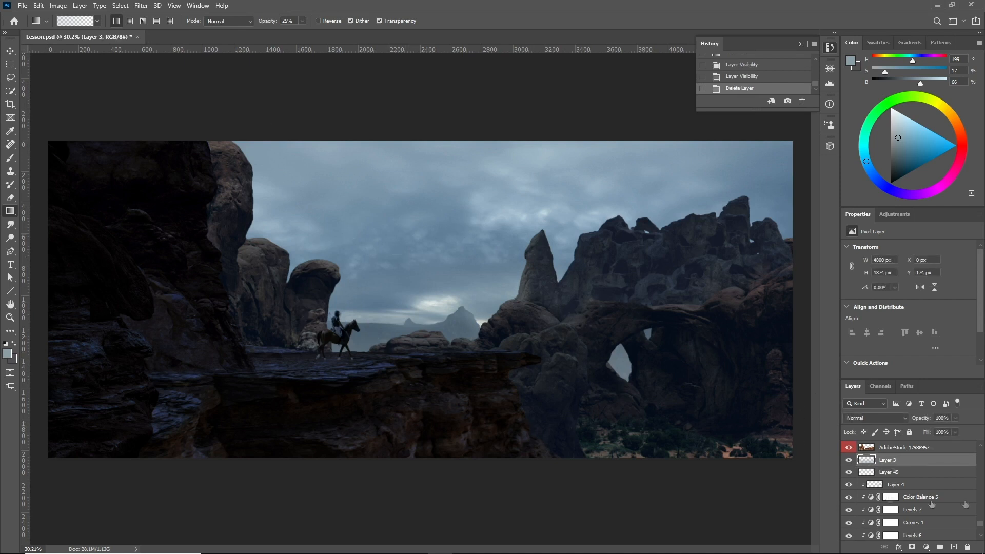
# Step: Turn on Layer 6, clipped to the rock formations' stock layer, and compare the rocks repeatedly with and without it
pyautogui.scroll(-5, 872, 493)
pyautogui.click(895, 525)
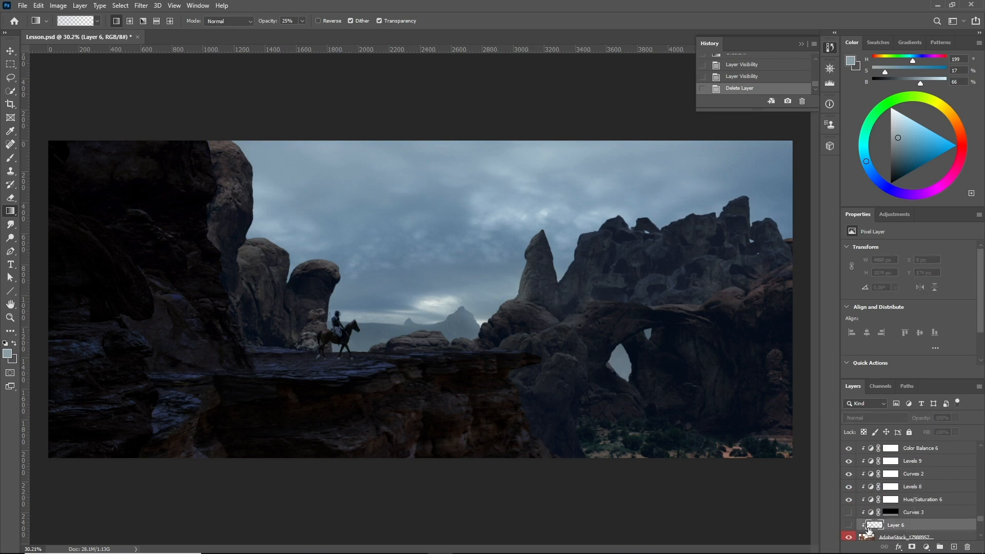
pyautogui.click(848, 526)
pyautogui.click(848, 525)
pyautogui.click(848, 525)
pyautogui.click(848, 525)
pyautogui.click(848, 525)
pyautogui.click(848, 526)
pyautogui.click(848, 525)
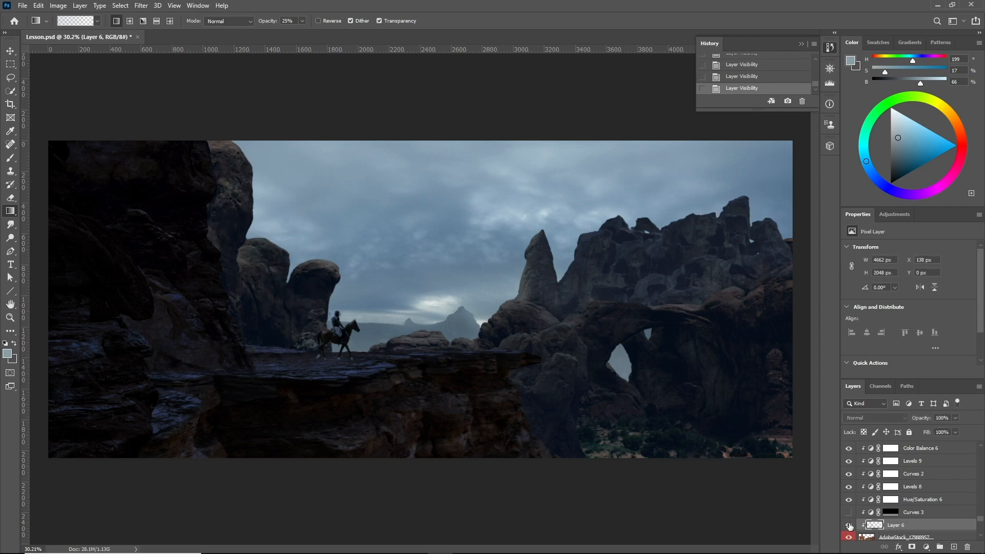
pyautogui.click(849, 525)
pyautogui.click(848, 525)
pyautogui.click(848, 525)
pyautogui.click(849, 525)
pyautogui.click(848, 525)
pyautogui.click(848, 525)
pyautogui.click(849, 525)
pyautogui.click(849, 526)
pyautogui.click(848, 525)
pyautogui.click(849, 526)
# Step: Turn on the masked Curves 3 adjustment above Layer 6
pyautogui.click(923, 511)
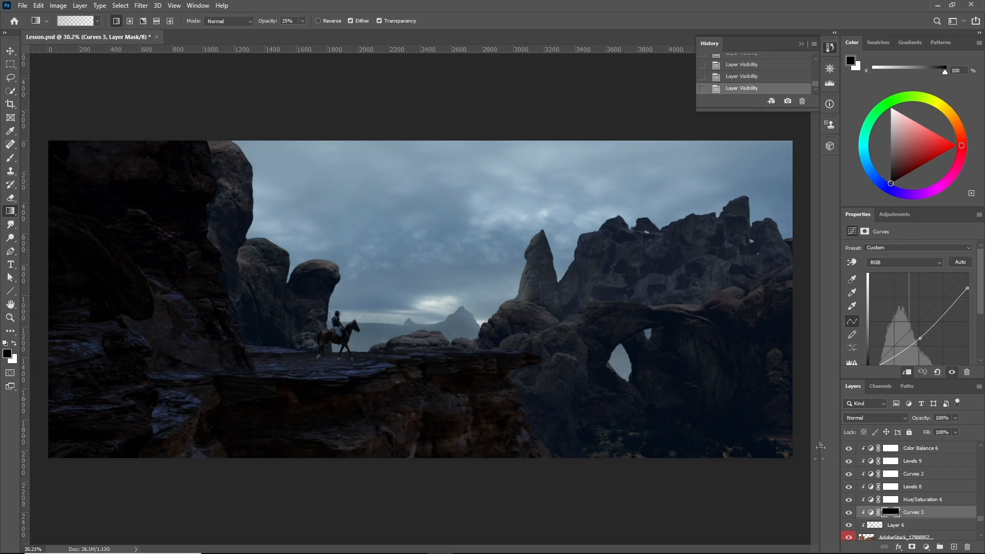
# Step: Select Layer 7, the Lighten layer clipped above the Color Balance 6 adjustment, and make it visible
pyautogui.click(903, 527)
pyautogui.scroll(3, 906, 522)
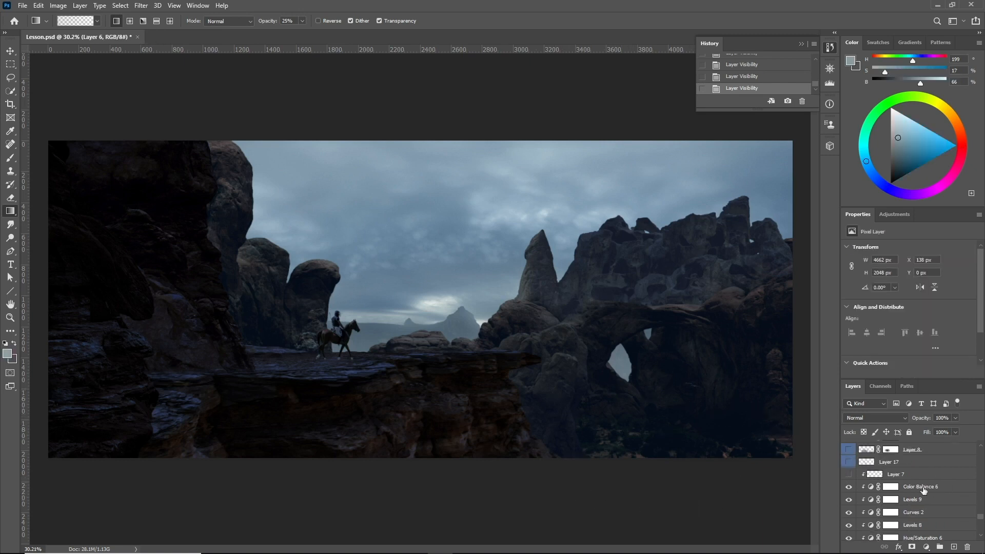
pyautogui.click(926, 474)
pyautogui.click(852, 473)
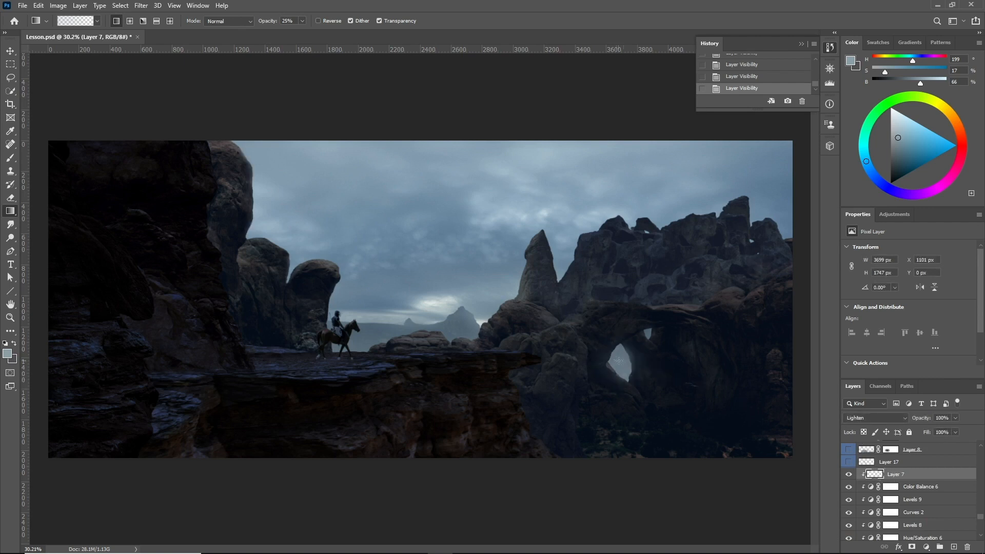
# Step: Sample the blue-grey from the rock arch opening and try painting haze around it with the Brush on Layer 7
pyautogui.click(10, 159)
pyautogui.moveTo(447, 302)
pyautogui.mouseDown()
pyautogui.moveTo(482, 308)
pyautogui.moveTo(466, 306)
pyautogui.mouseUp()
pyautogui.keyDown('alt'); pyautogui.click(623, 364); pyautogui.keyUp('alt')
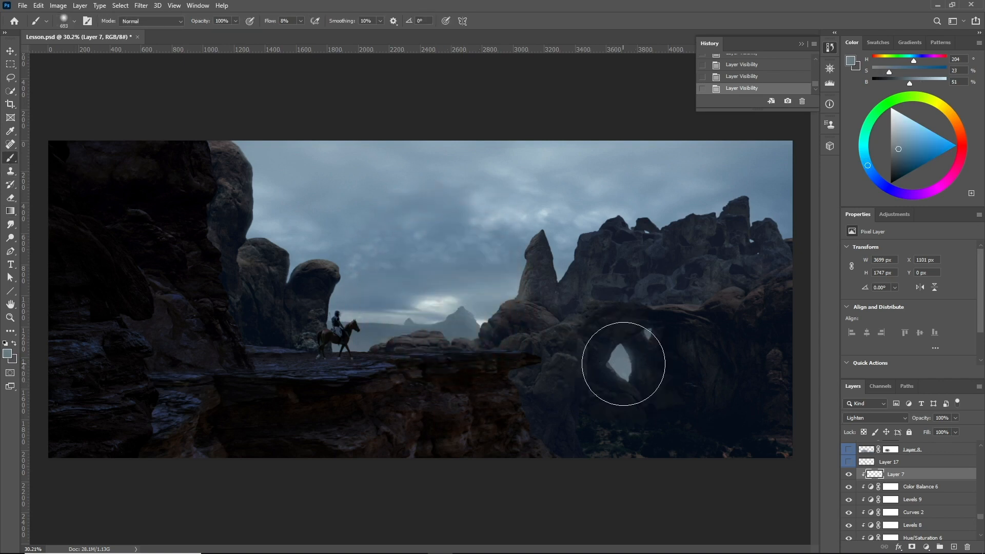
pyautogui.click(623, 364)
pyautogui.moveTo(647, 357); pyautogui.dragTo(613, 356)
pyautogui.hotkey('ctrl', 'z')
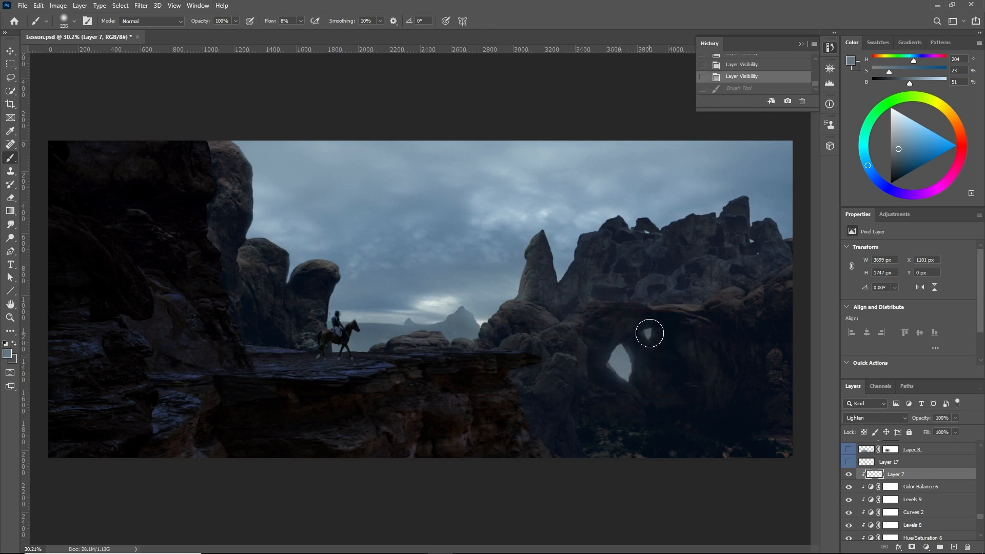
# Step: Try brushing haze over the small upper opening and across the background from the rider to the distant mountains
pyautogui.click(650, 333)
pyautogui.hotkey('ctrl', 'z')
pyautogui.moveTo(525, 329); pyautogui.dragTo(564, 328)
pyautogui.moveTo(656, 396); pyautogui.dragTo(646, 401)
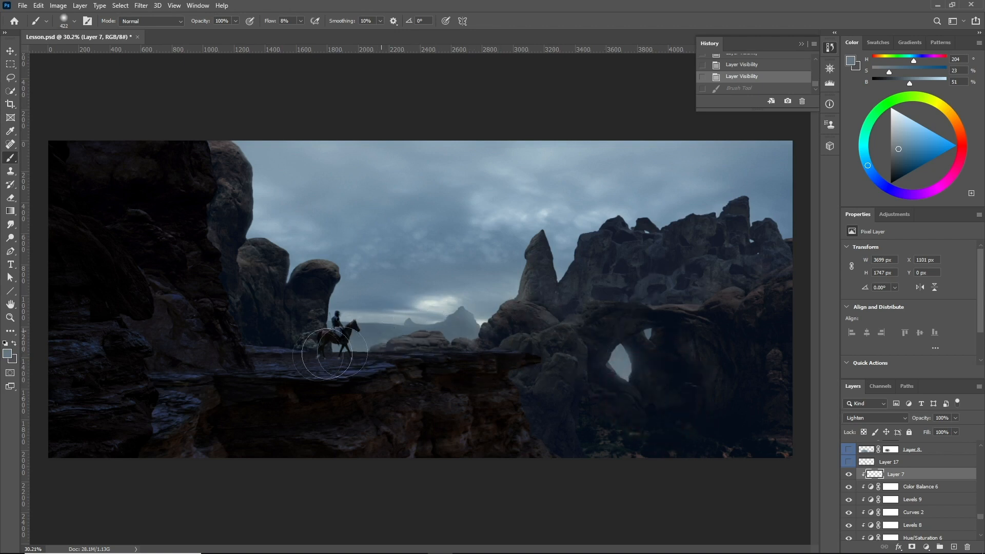
pyautogui.moveTo(366, 334)
pyautogui.mouseDown()
pyautogui.moveTo(498, 327)
pyautogui.moveTo(428, 319)
pyautogui.moveTo(467, 315)
pyautogui.mouseUp()
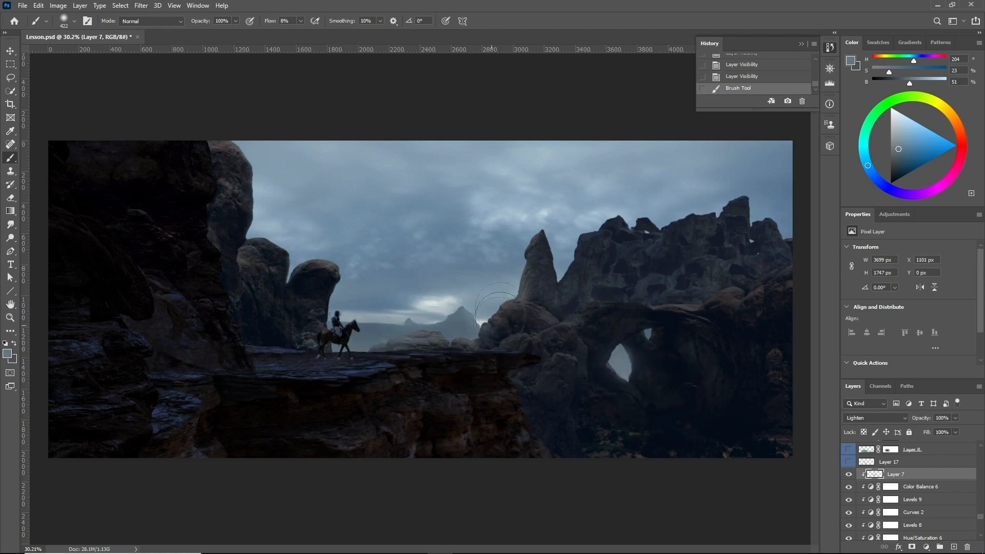
pyautogui.hotkey('ctrl', 'z')
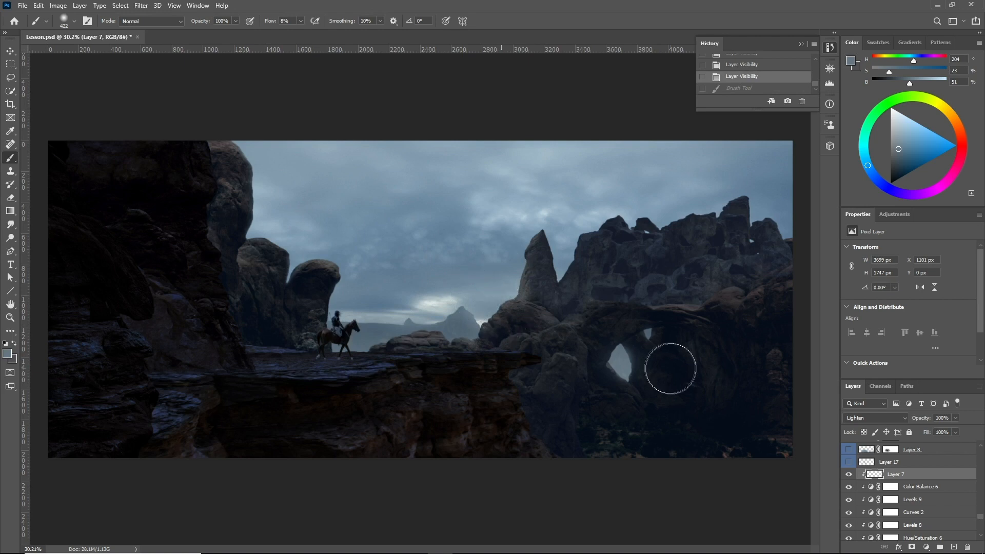
# Step: Make Layer 17 visible to add haze over the background rock pillars, and select that layer
pyautogui.click(849, 462)
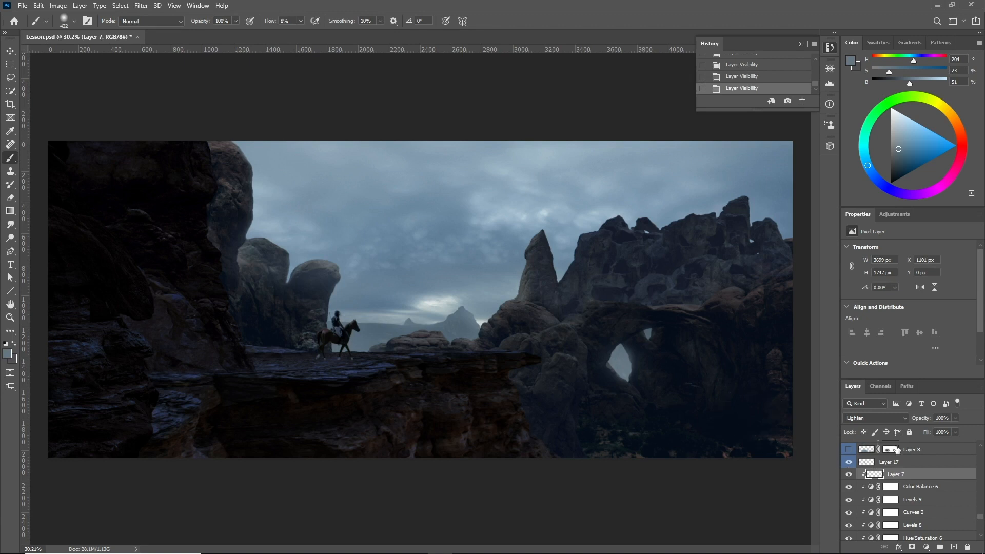
pyautogui.click(891, 462)
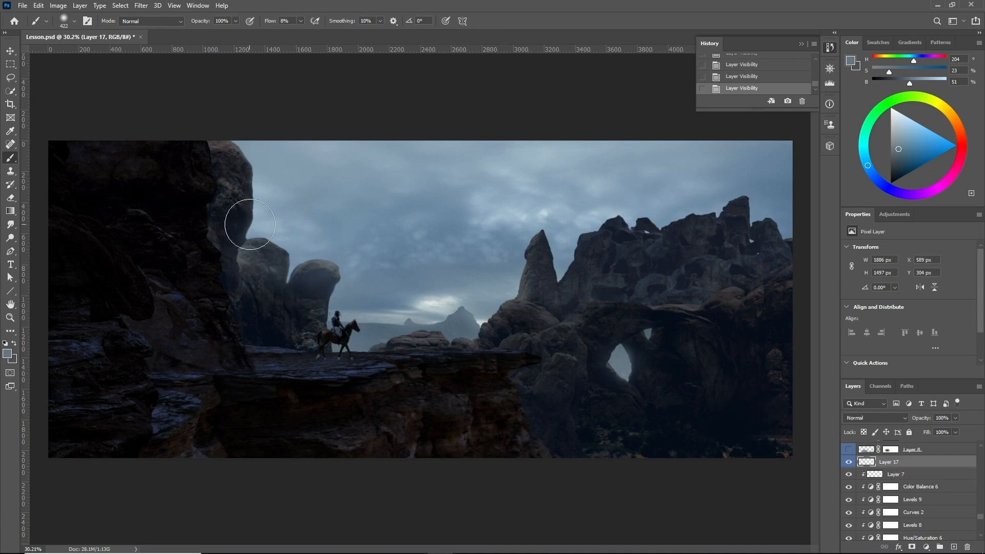
# Step: Try softening the haze over the background rock pillars on Layer 17 with the Eraser
pyautogui.press('e')
pyautogui.moveTo(320, 306)
pyautogui.mouseDown()
pyautogui.moveTo(302, 298)
pyautogui.moveTo(309, 311)
pyautogui.mouseUp()
pyautogui.hotkey('ctrl', 'z')
# Step: Select Layer 8 and make its fog below the rock arch visible, with the Brush tool active
pyautogui.scroll(1, 852, 459)
pyautogui.click(866, 464)
pyautogui.click(847, 463)
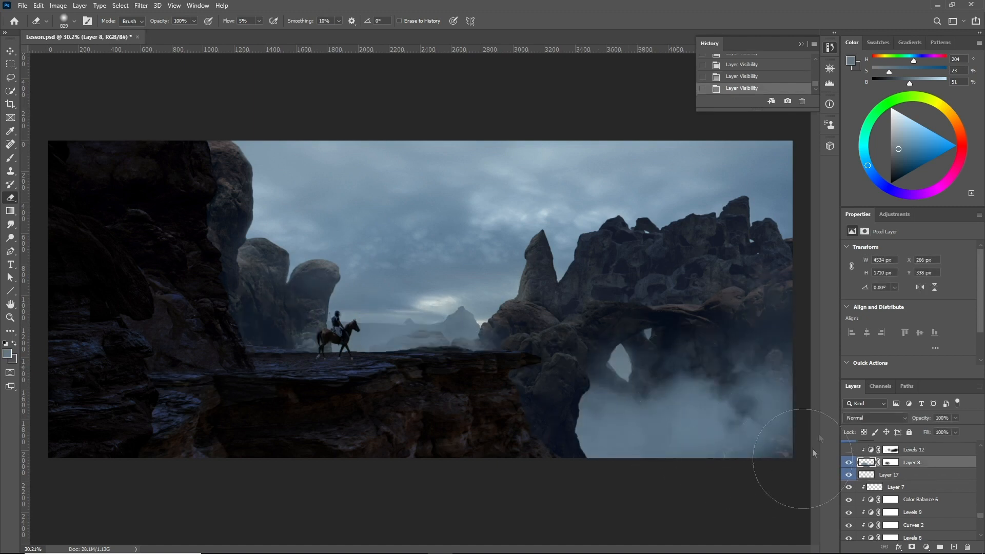
pyautogui.click(12, 161)
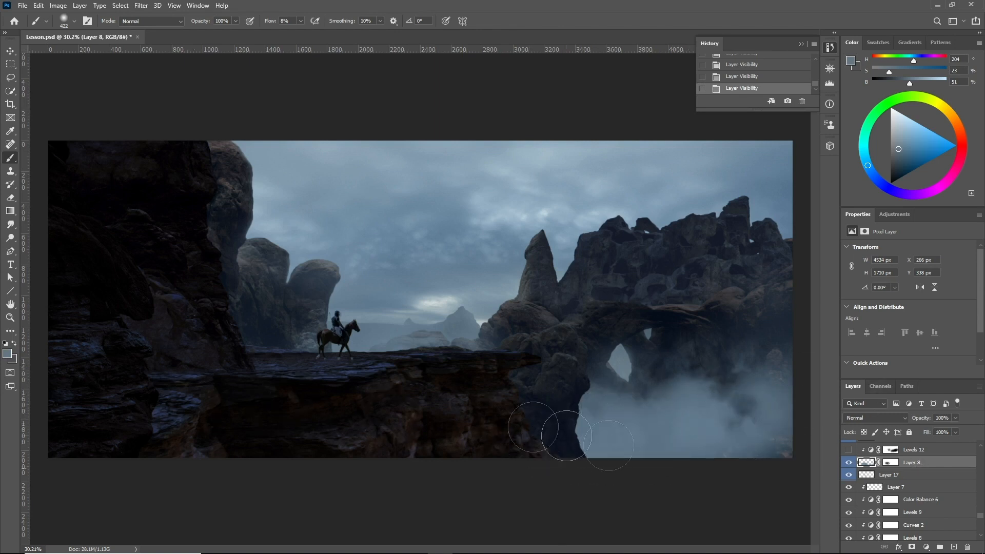
# Step: Make the Levels 12 adjustment clipped to the fog visible, and show the haze on Layer 5 above it
pyautogui.scroll(2, 908, 476)
pyautogui.click(866, 477)
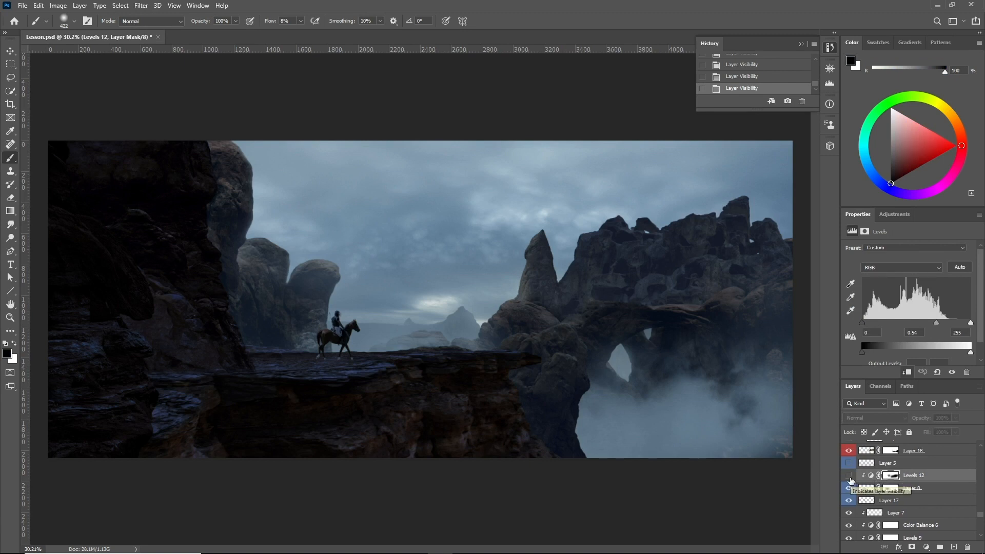
pyautogui.click(849, 475)
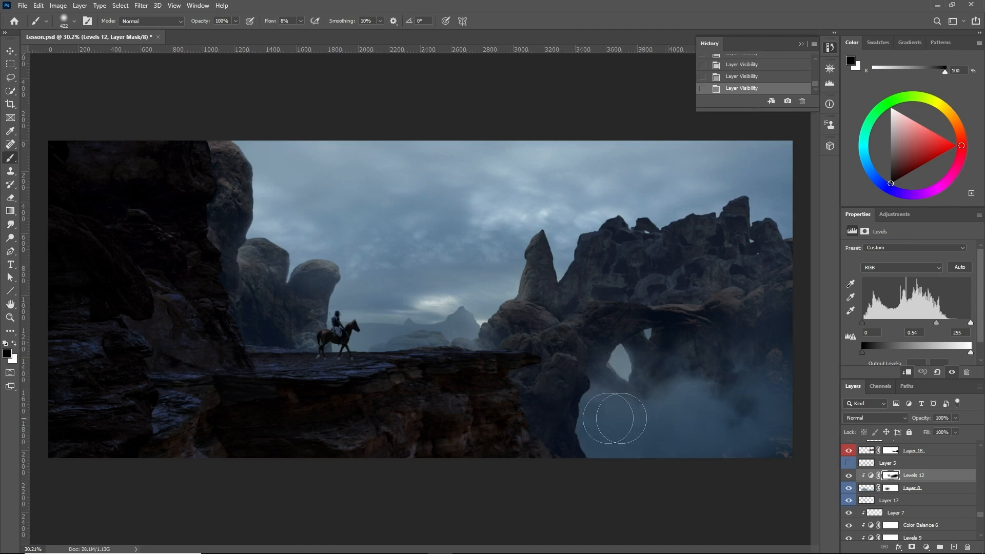
pyautogui.click(873, 464)
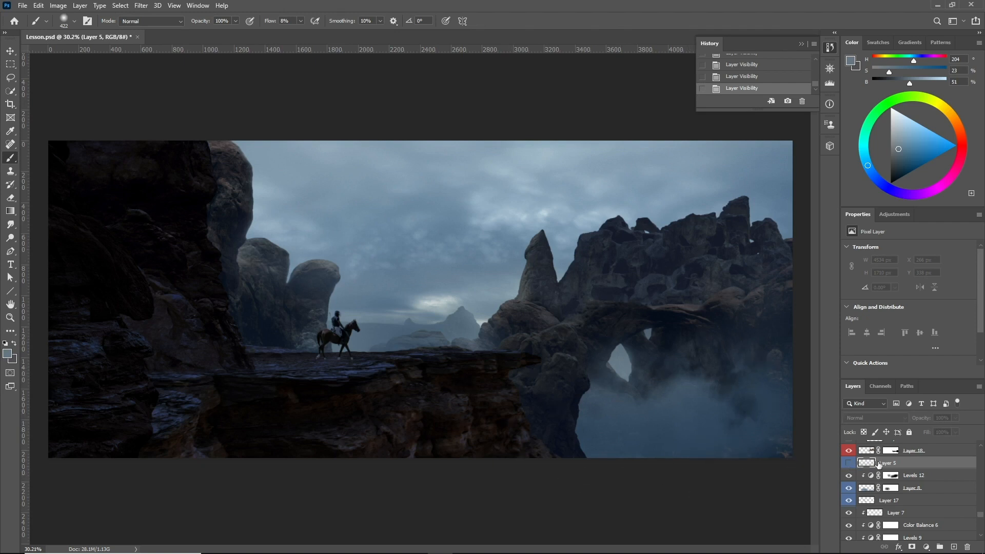
pyautogui.click(849, 463)
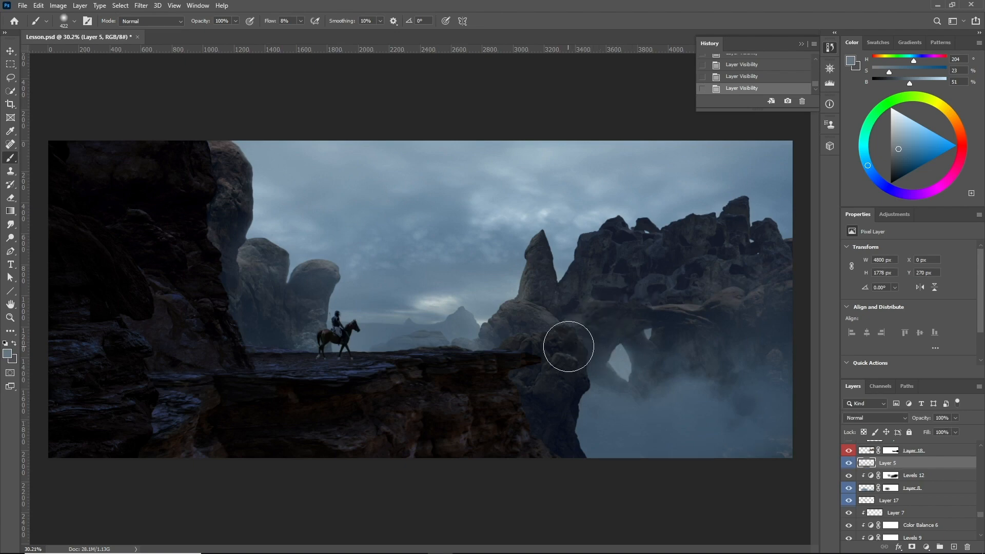
# Step: Try painting haze over the rock arch on Layer 5 with a large soft Brush and thinning it with the Eraser
pyautogui.moveTo(512, 289); pyautogui.dragTo(609, 282)
pyautogui.moveTo(443, 435); pyautogui.dragTo(523, 345)
pyautogui.hotkey('ctrl', 'z')
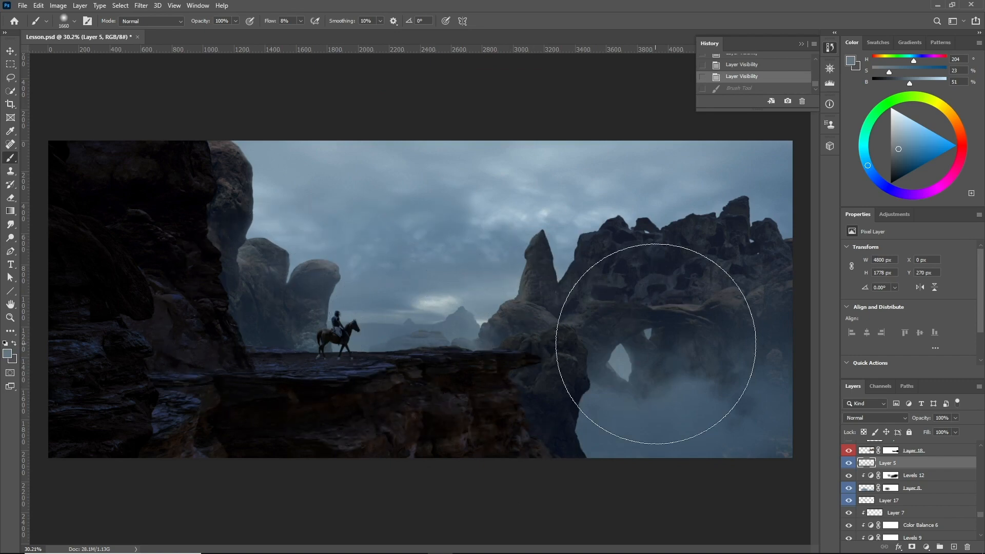
pyautogui.press('e')
pyautogui.moveTo(652, 328); pyautogui.dragTo(666, 340)
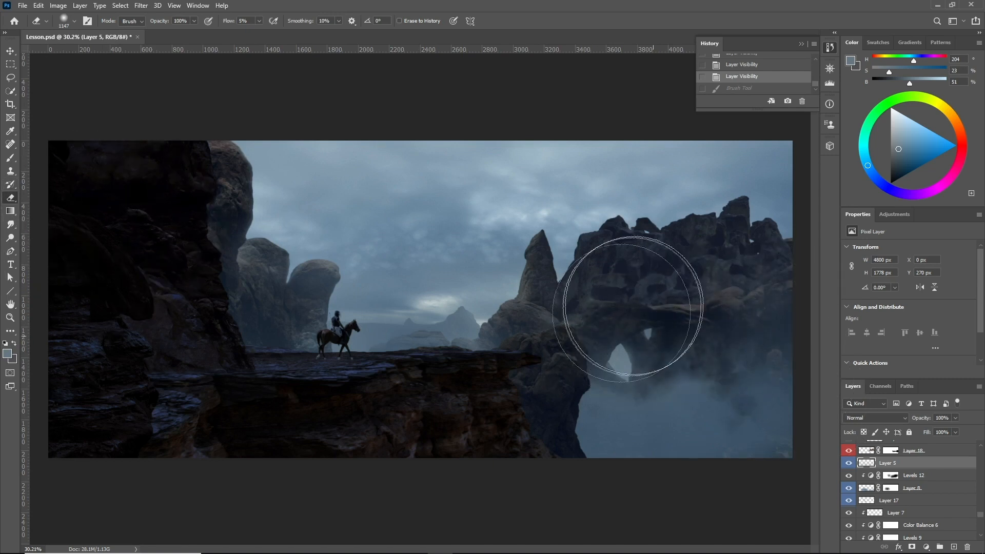
pyautogui.moveTo(606, 327); pyautogui.dragTo(544, 334)
pyautogui.hotkey('ctrl', 'z')
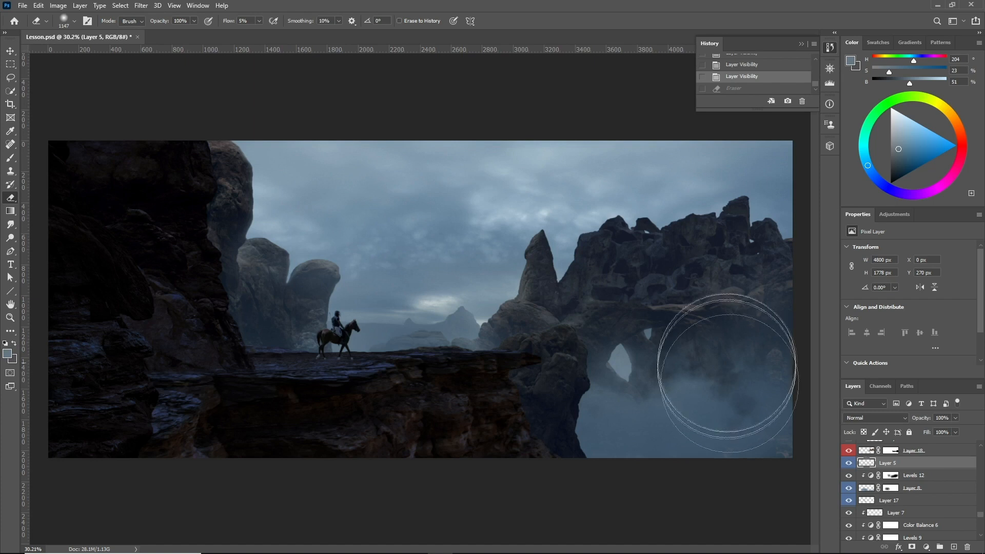
# Step: Select Layer 20, the retouching layer clipped to the cliff's Layer 18, and make it visible
pyautogui.scroll(3, 903, 479)
pyautogui.click(904, 477)
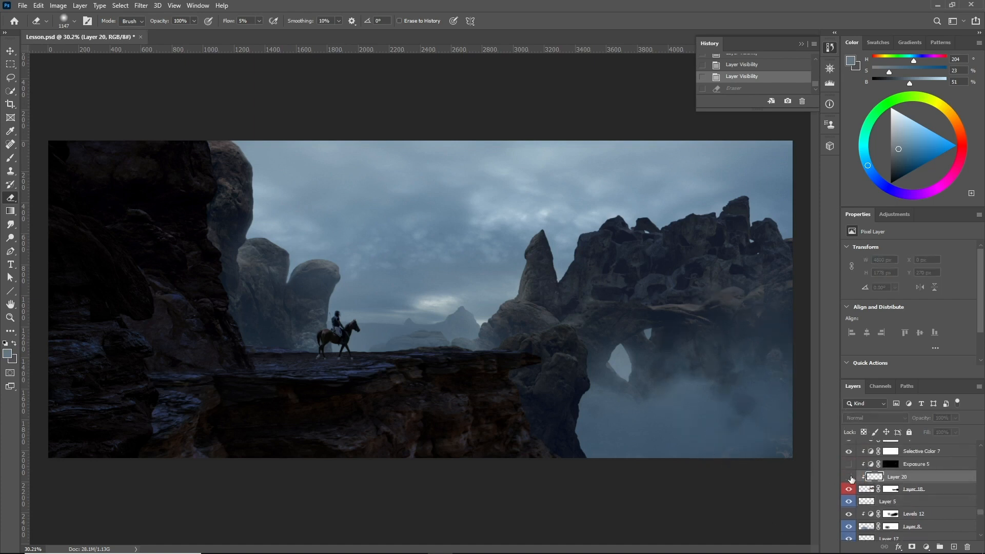
pyautogui.click(849, 477)
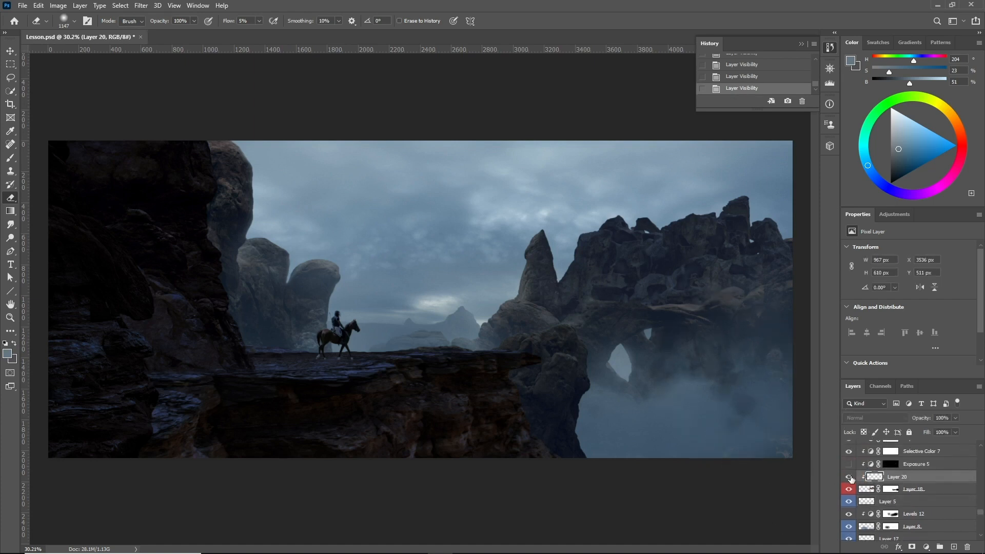
# Step: Hide Layer 20 to inspect the dark cavities in the cliff face up close
pyautogui.click(10, 317)
pyautogui.moveTo(684, 259); pyautogui.dragTo(769, 272)
pyautogui.click(847, 476)
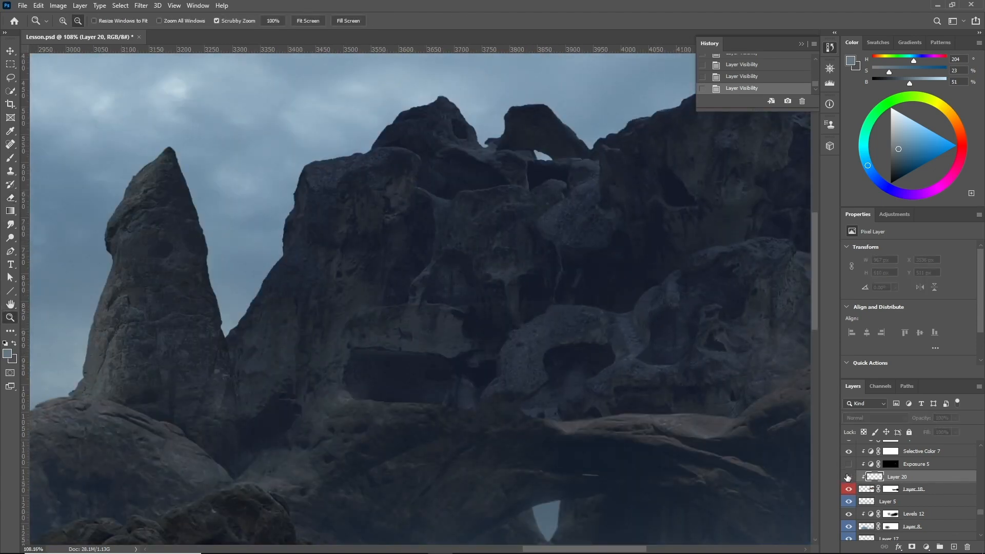
# Step: Set the Clone Stamp to sample Current & Below and add a new clipped layer above Layer 18
pyautogui.click(11, 172)
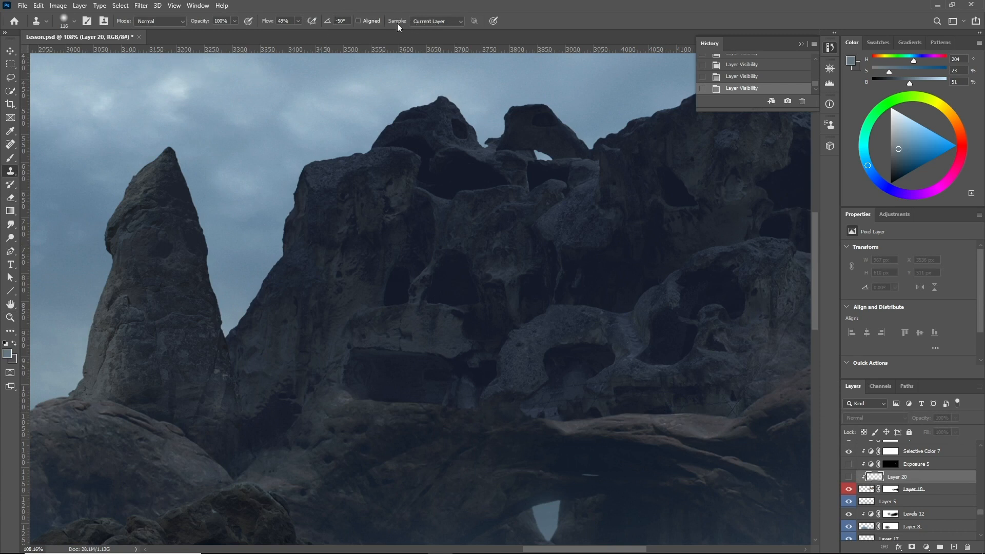
pyautogui.click(436, 21)
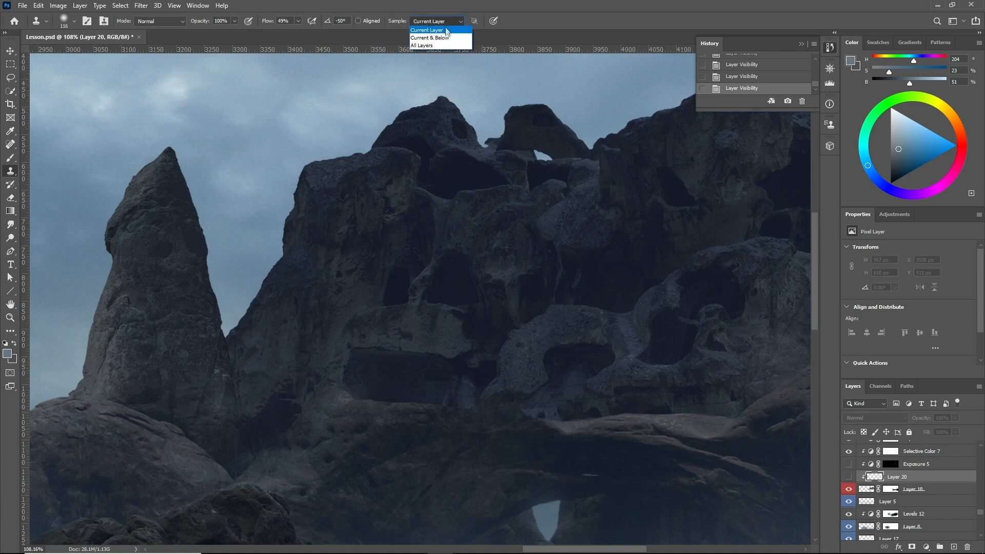
pyautogui.click(445, 39)
pyautogui.keyDown('ctrl'); pyautogui.click(953, 547); pyautogui.keyUp('ctrl')
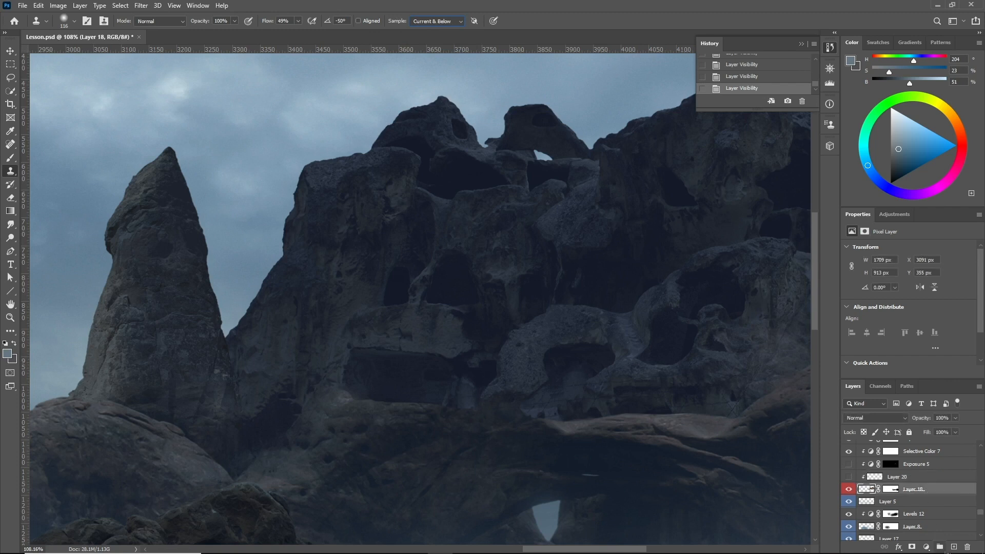
# Step: Select the dark cavities in the cliff on Layer 18 with the Quick Selection tool and make Layer 50 active
pyautogui.rightClick(12, 90)
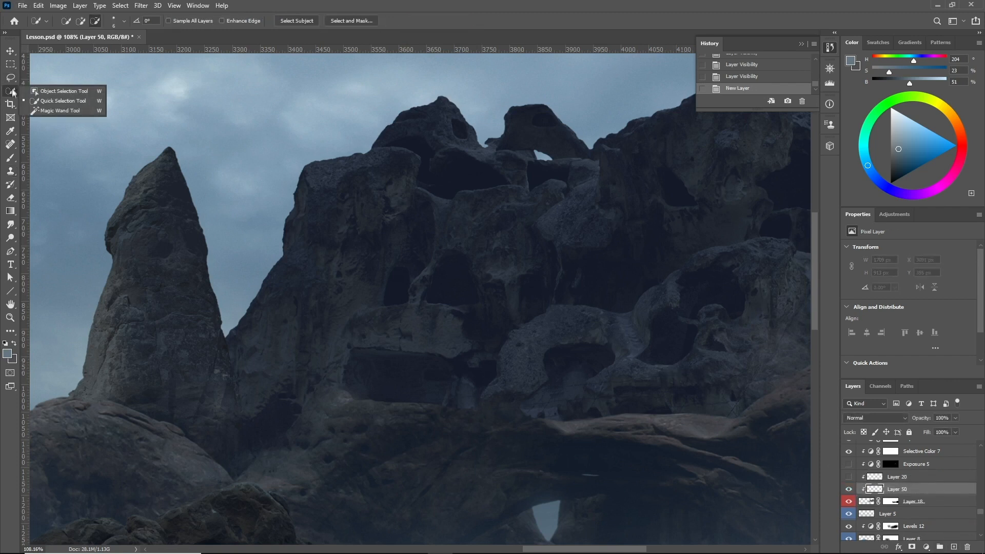
pyautogui.click(49, 99)
pyautogui.click(862, 502)
pyautogui.moveTo(686, 329); pyautogui.dragTo(662, 343)
pyautogui.moveTo(698, 290); pyautogui.dragTo(728, 271)
pyautogui.moveTo(473, 179); pyautogui.dragTo(445, 172)
pyautogui.click(916, 490)
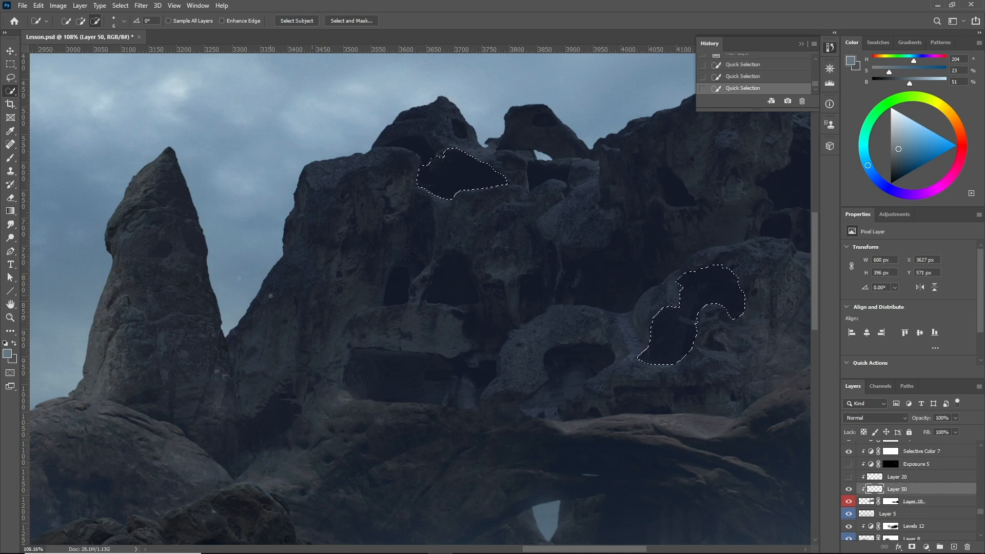
# Step: Clone rock texture over the selected cliff cavities on Layer 50 with the Clone Stamp and clear the selection
pyautogui.press('s')
pyautogui.moveTo(502, 344); pyautogui.dragTo(516, 356)
pyautogui.keyDown('alt'); pyautogui.click(320, 288); pyautogui.keyUp('alt')
pyautogui.moveTo(412, 172); pyautogui.dragTo(436, 178)
pyautogui.moveTo(640, 342)
pyautogui.mouseDown()
pyautogui.moveTo(738, 376)
pyautogui.moveTo(641, 339)
pyautogui.mouseUp()
pyautogui.press('l')
pyautogui.hotkey('ctrl', 'd')
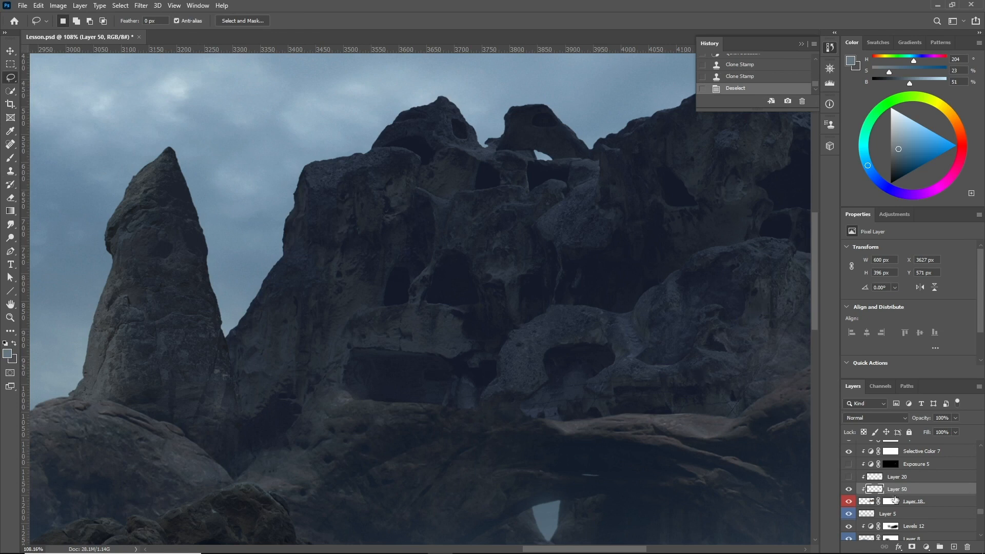
# Step: Delete the trial clone layer, Layer 50, and make Layer 20 visible again
pyautogui.press('Delete')
pyautogui.click(848, 477)
# Step: Make the Exposure 5 adjustment above Layer 20 visible, toggling it to compare its effect on the cliff
pyautogui.click(924, 466)
pyautogui.click(848, 464)
pyautogui.click(849, 464)
pyautogui.click(849, 464)
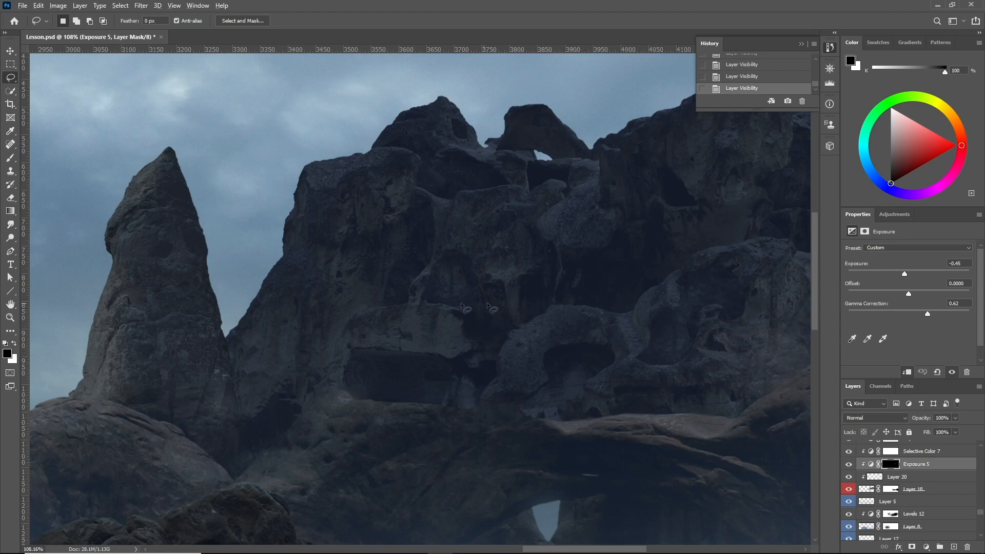
pyautogui.hscroll(3, 464, 307)
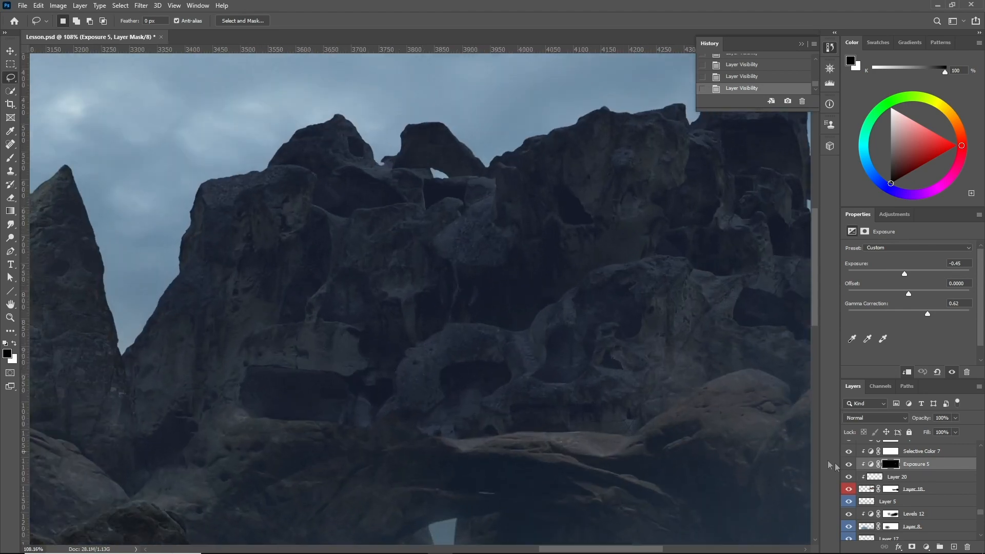
pyautogui.click(848, 464)
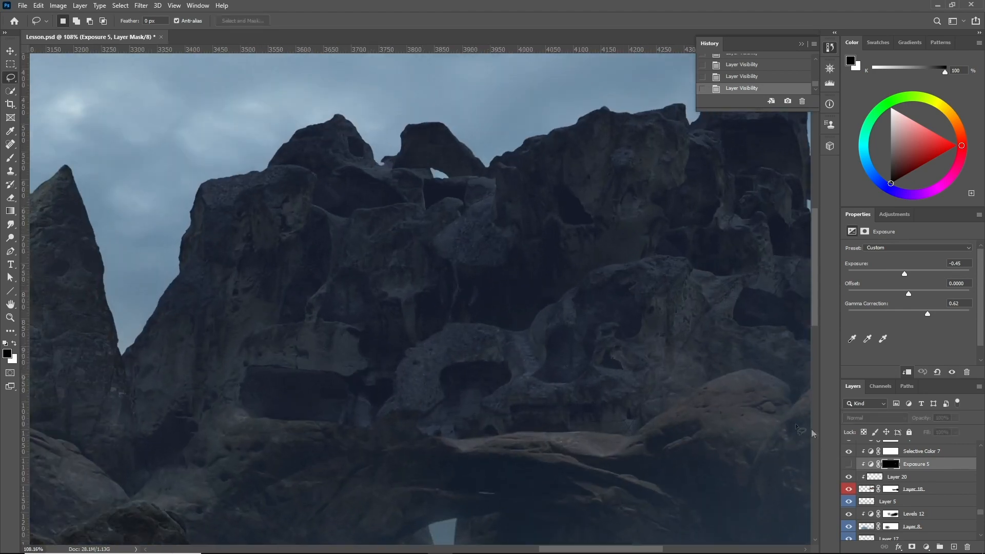
pyautogui.click(849, 464)
# Step: Select Layer 34 beneath the foreground cliff and make it visible, comparing its effect on the whole image
pyautogui.scroll(3, 937, 474)
pyautogui.scroll(6, 917, 490)
pyautogui.scroll(5, 907, 497)
pyautogui.click(909, 471)
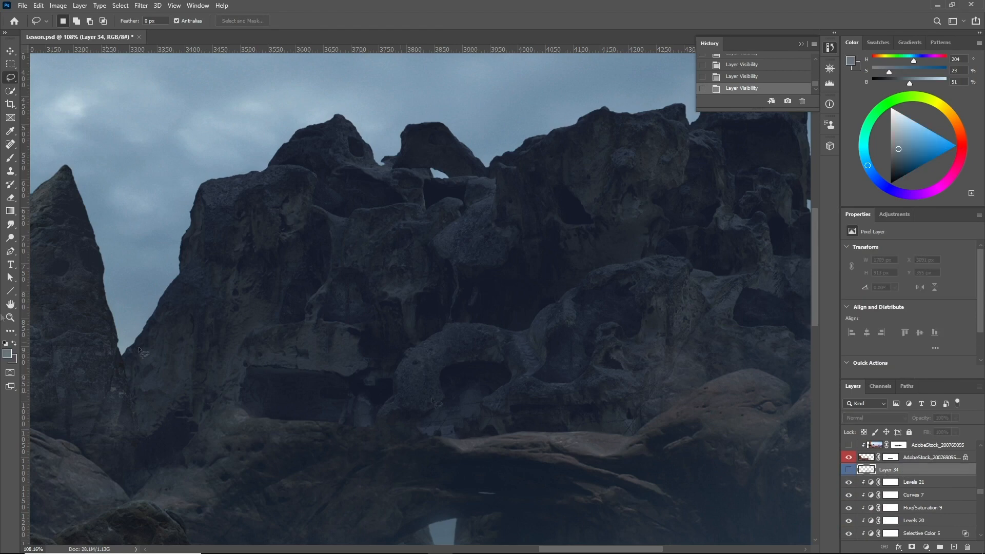
pyautogui.click(10, 318)
pyautogui.moveTo(549, 320); pyautogui.dragTo(501, 331)
pyautogui.moveTo(618, 385); pyautogui.dragTo(537, 336)
pyautogui.click(847, 471)
pyautogui.click(847, 470)
pyautogui.click(846, 470)
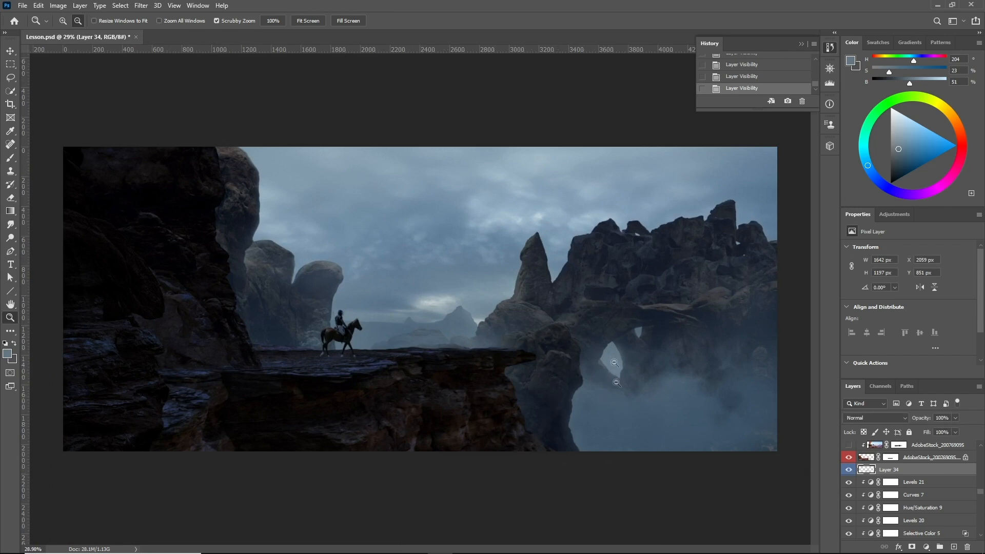
# Step: Select the clipped AdobeStock_200769095 layer above the foreground cliff and make it visible
pyautogui.scroll(3, 889, 484)
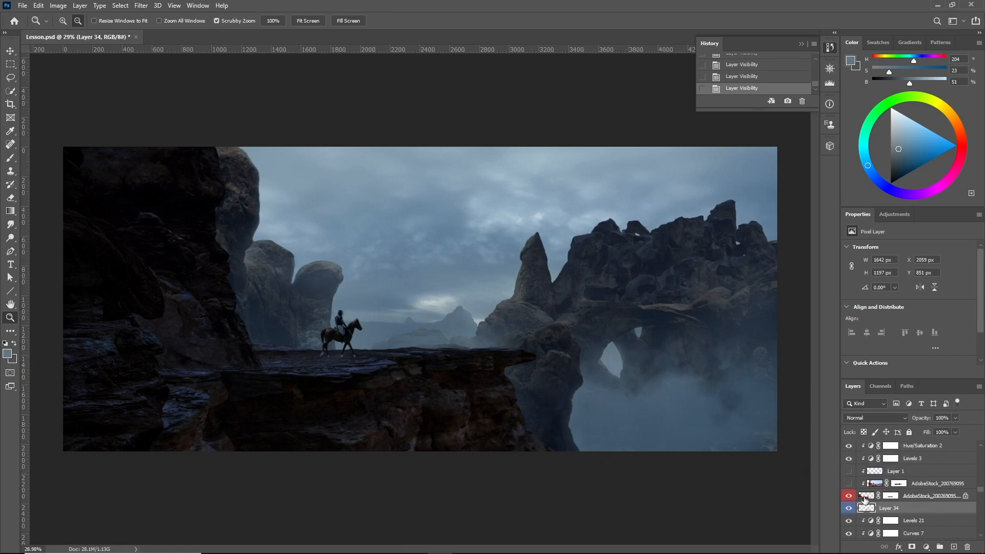
pyautogui.click(876, 485)
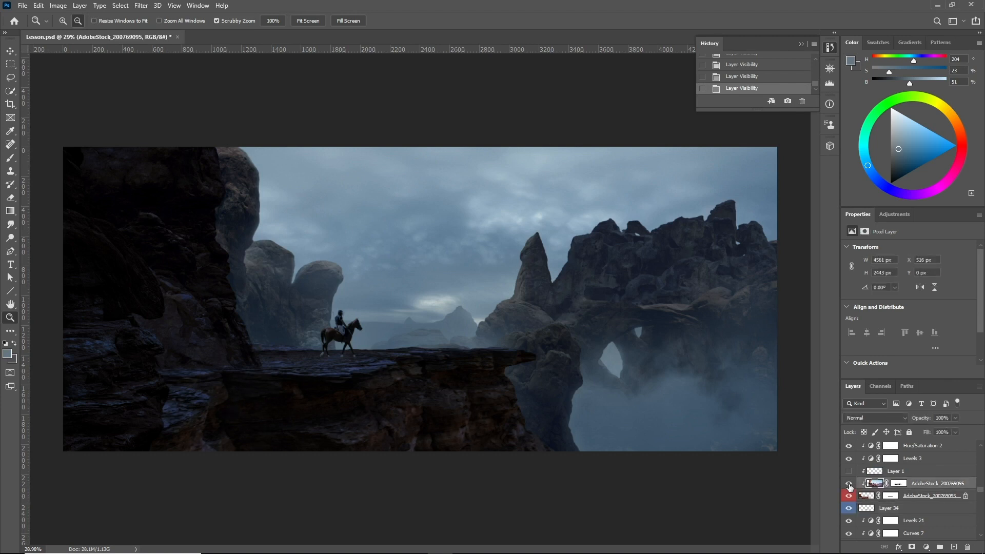
pyautogui.click(849, 484)
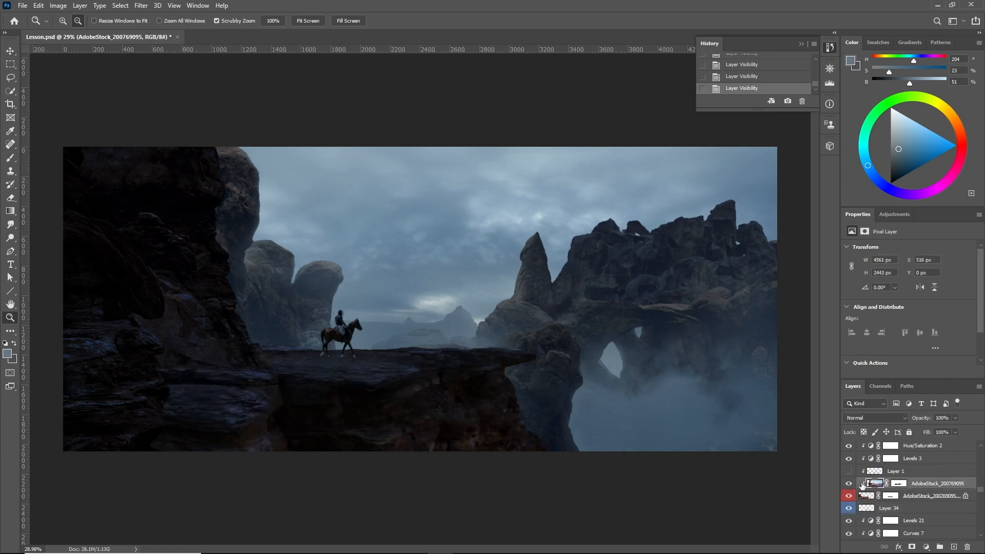
# Step: Select the clipped Layer 1 above the AdobeStock_200769095 layer and make it visible
pyautogui.click(848, 486)
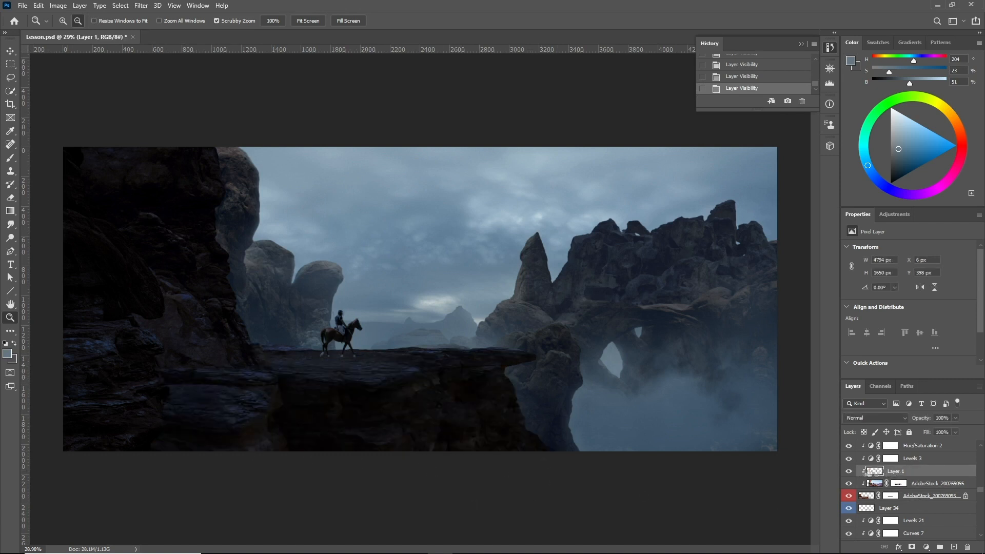
# Step: Try darkening the lower foreground cliff on Layer 1 with a soft black brush about 1060 px wide, and undo the stroke
pyautogui.click(11, 163)
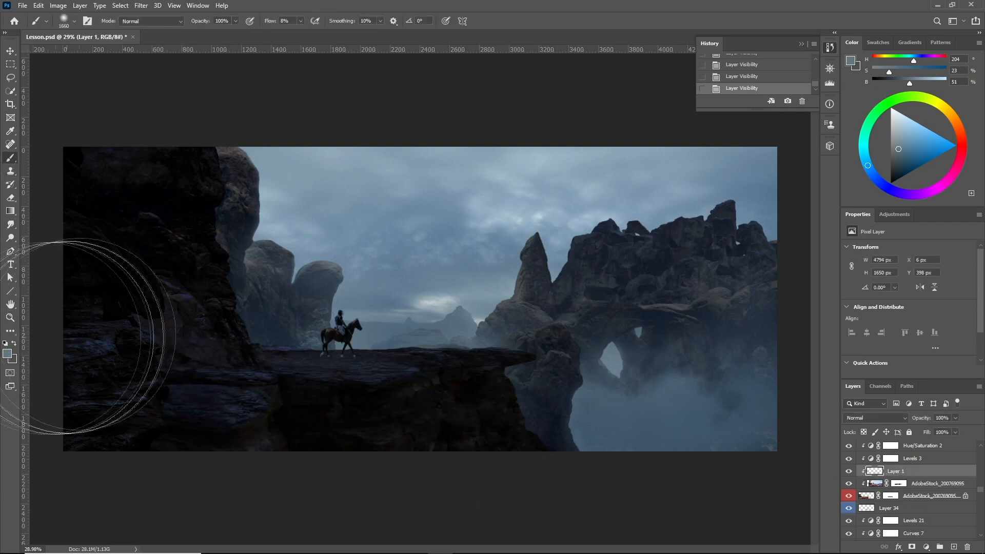
pyautogui.press('d')
pyautogui.keyDown('alt'); pyautogui.rightClick(379, 413); pyautogui.keyUp('alt')
pyautogui.moveTo(379, 413); pyautogui.dragTo(336, 403)
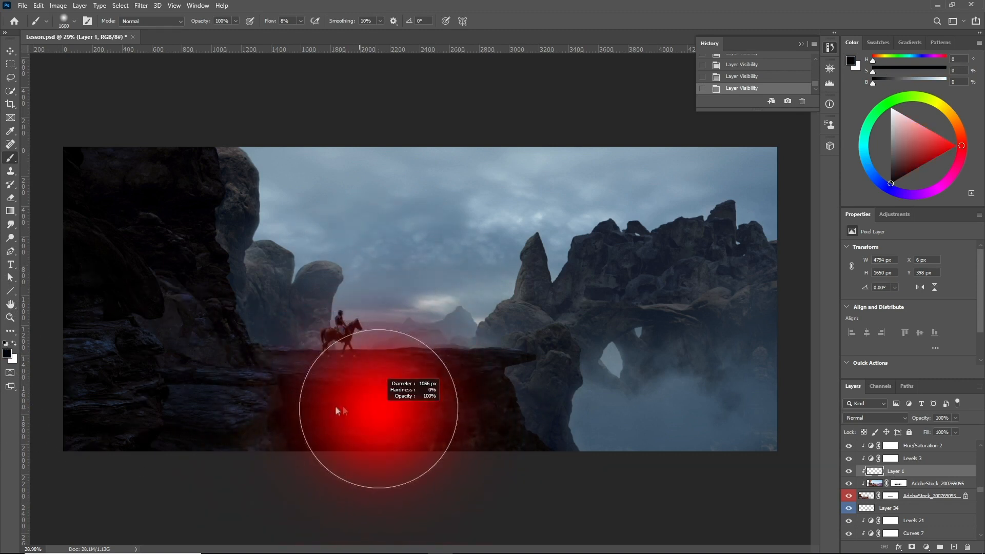
pyautogui.moveTo(70, 431); pyautogui.dragTo(39, 329)
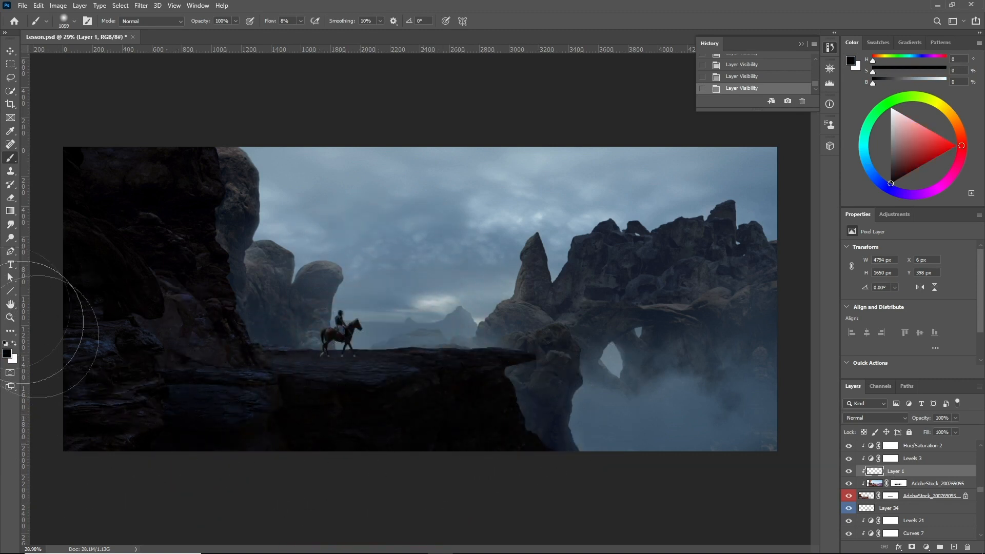
pyautogui.hotkey('ctrl', 'z')
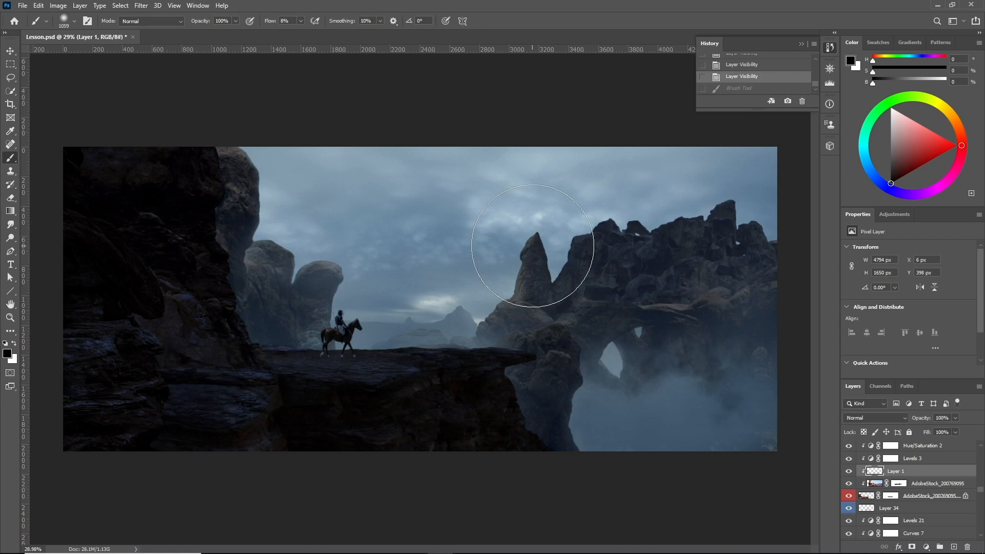
# Step: Select the clipped Layer 14 above Levels 17 and make it visible
pyautogui.scroll(5, 872, 488)
pyautogui.click(855, 473)
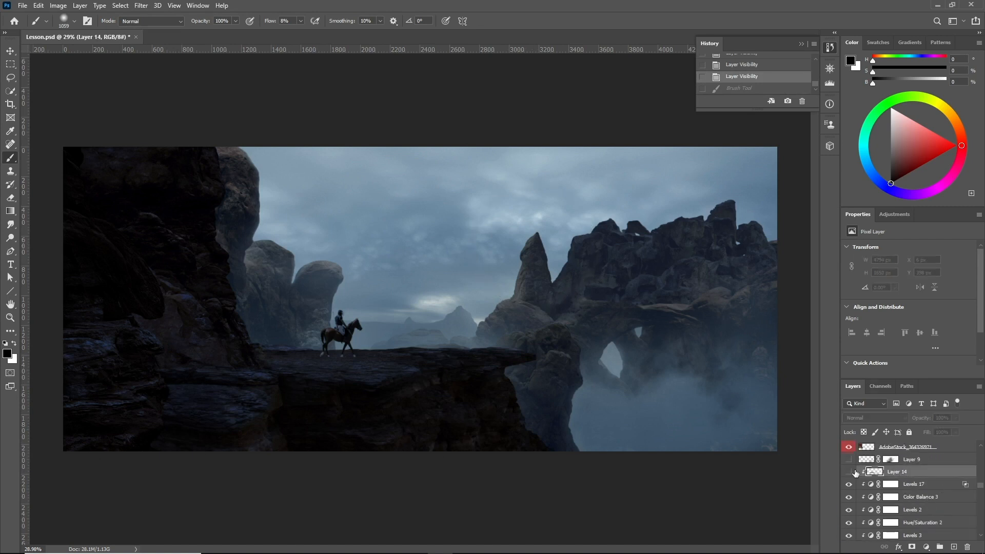
pyautogui.click(847, 472)
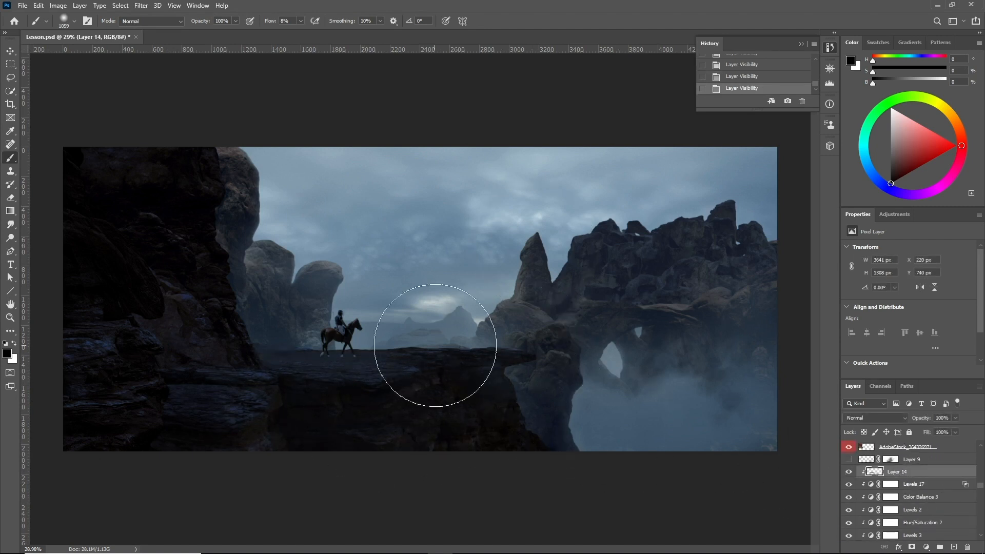
pyautogui.scroll(5, 395, 392)
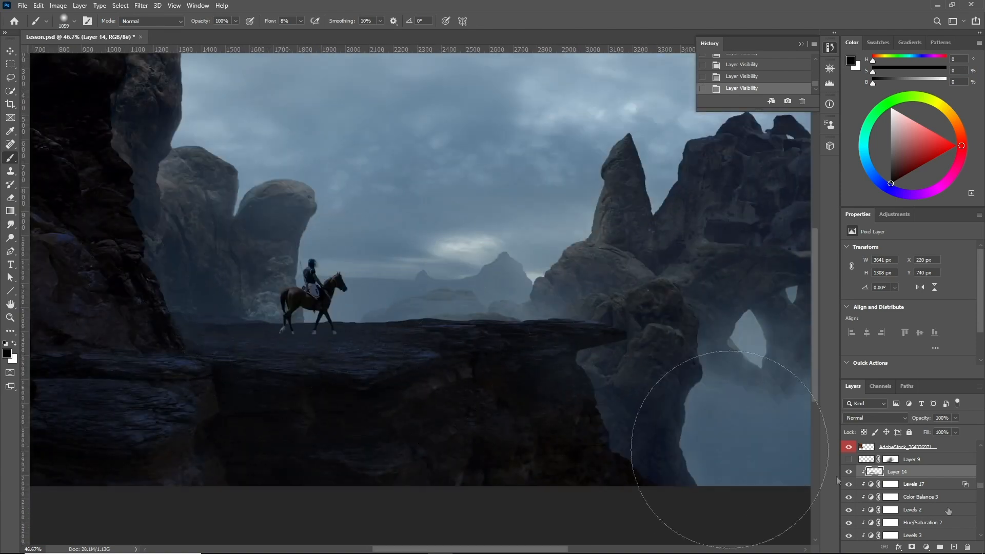
# Step: Sample a dark blue from the haze beside the cliff and try brushing it softly over the ledge ahead of the horse on Layer 14
pyautogui.click(849, 472)
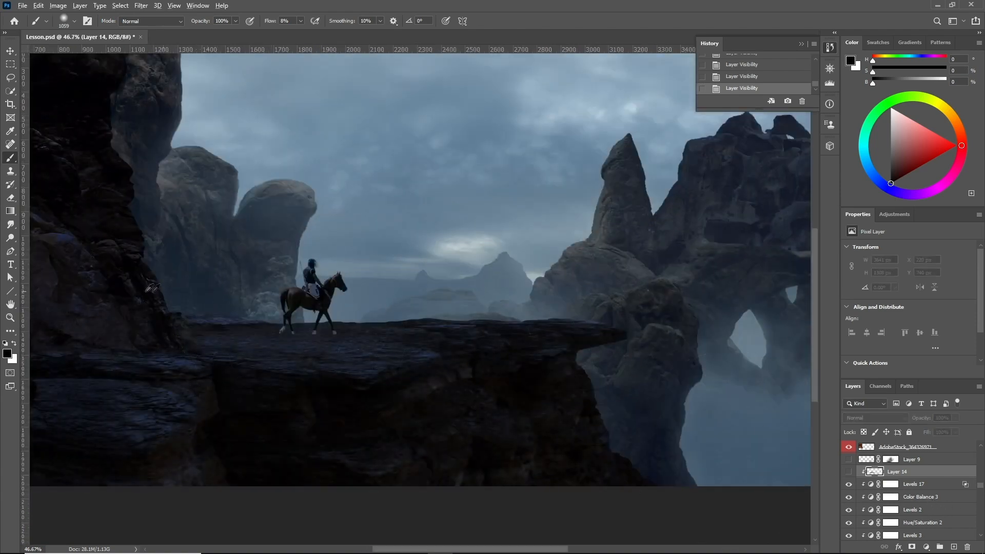
pyautogui.scroll(4, 169, 288)
pyautogui.keyDown('alt'); pyautogui.click(231, 285); pyautogui.keyUp('alt')
pyautogui.click(849, 472)
pyautogui.moveTo(354, 270); pyautogui.dragTo(180, 269)
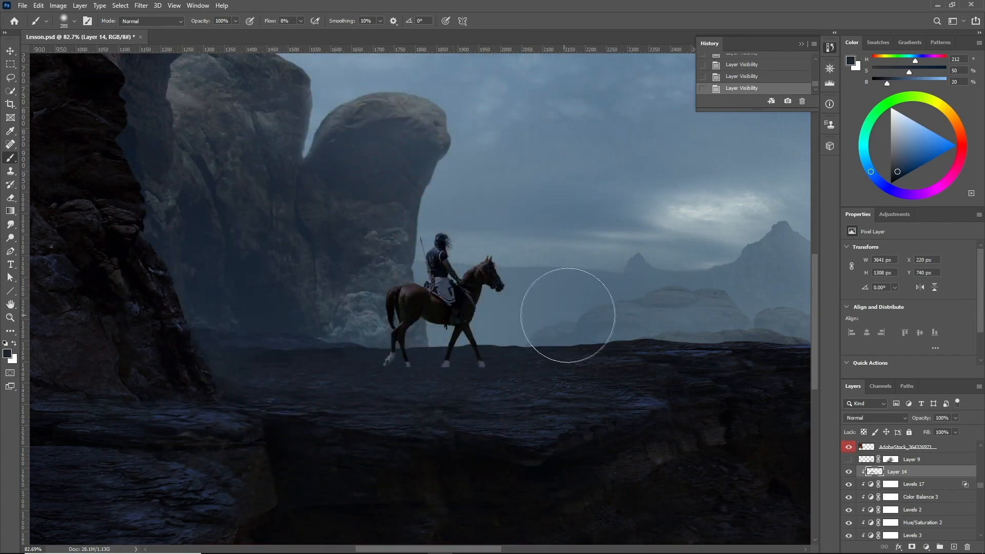
pyautogui.moveTo(615, 342); pyautogui.dragTo(664, 378)
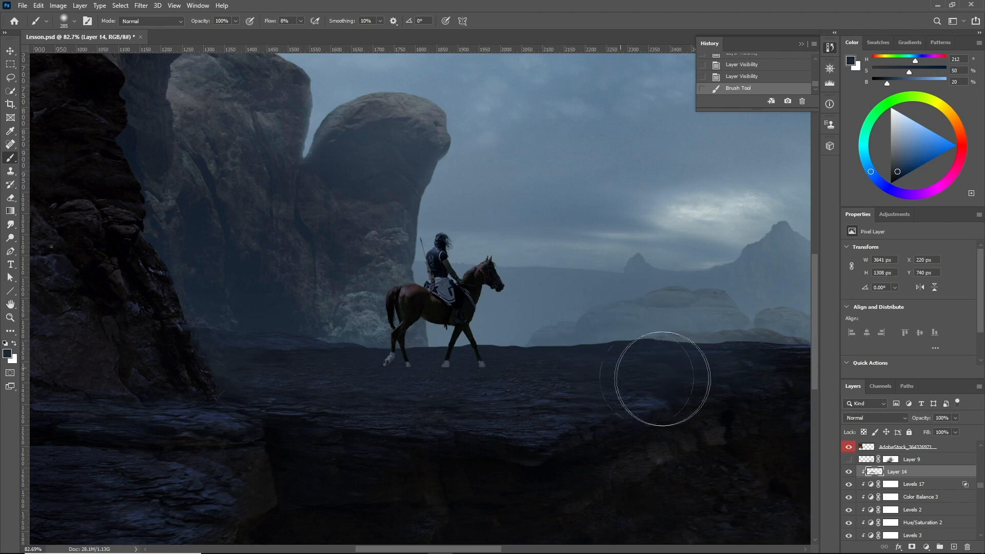
# Step: Soften the trial haze on Layer 14 with the Eraser, and discard the erasing and the brush stroke from the history
pyautogui.press('e')
pyautogui.moveTo(575, 363); pyautogui.dragTo(544, 312)
pyautogui.moveTo(560, 279); pyautogui.dragTo(410, 277)
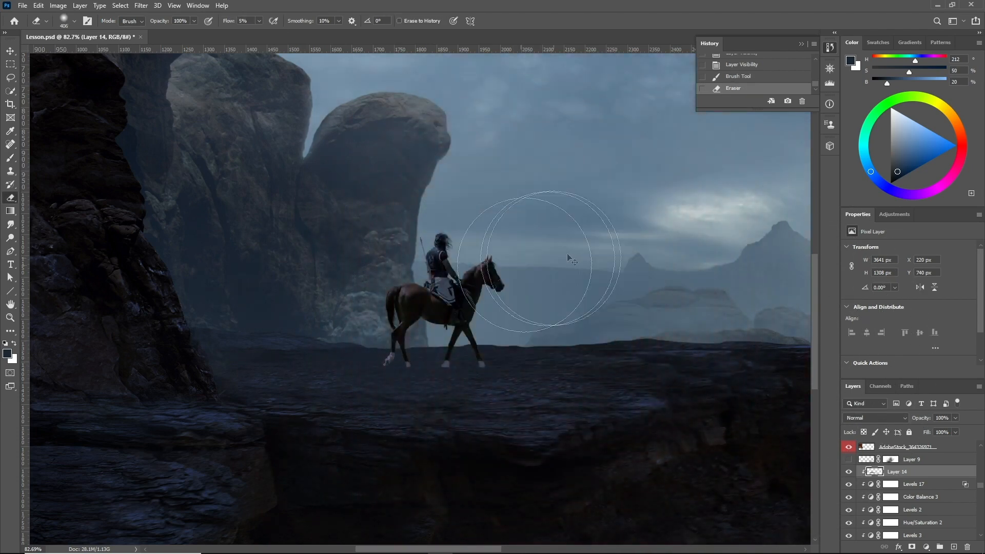
pyautogui.hotkey('ctrl', 'z')
pyautogui.click(802, 103)
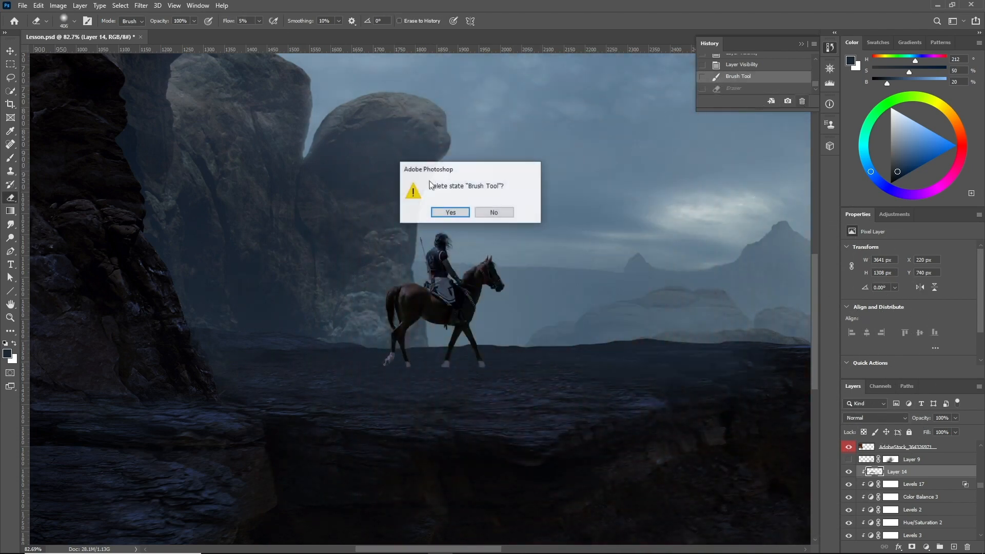
pyautogui.click(442, 210)
pyautogui.scroll(-4, 336, 235)
pyautogui.scroll(-1, 341, 238)
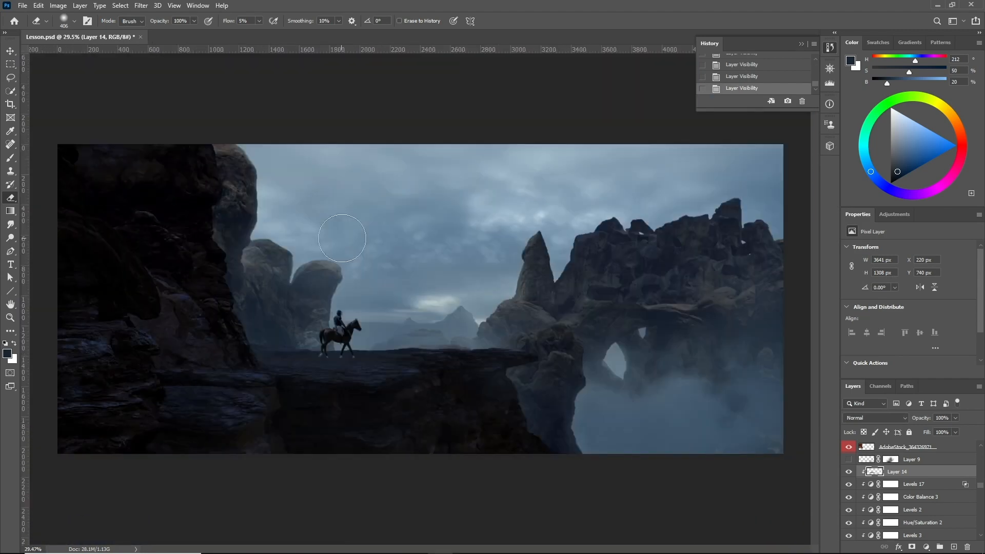
# Step: Toggle Layer 14 off and on repeatedly to compare its effect on the foreground ledge, leaving it visible
pyautogui.click(849, 472)
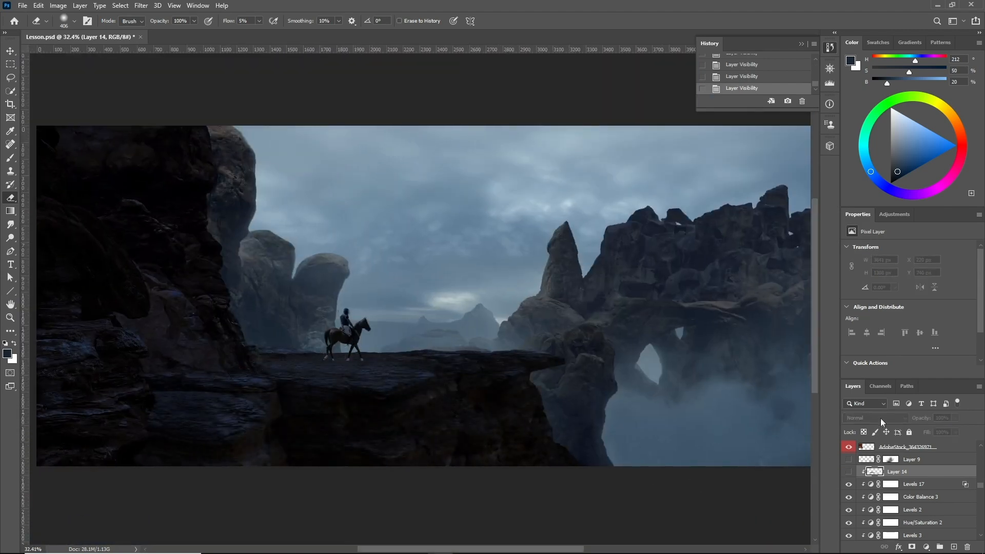
pyautogui.click(849, 472)
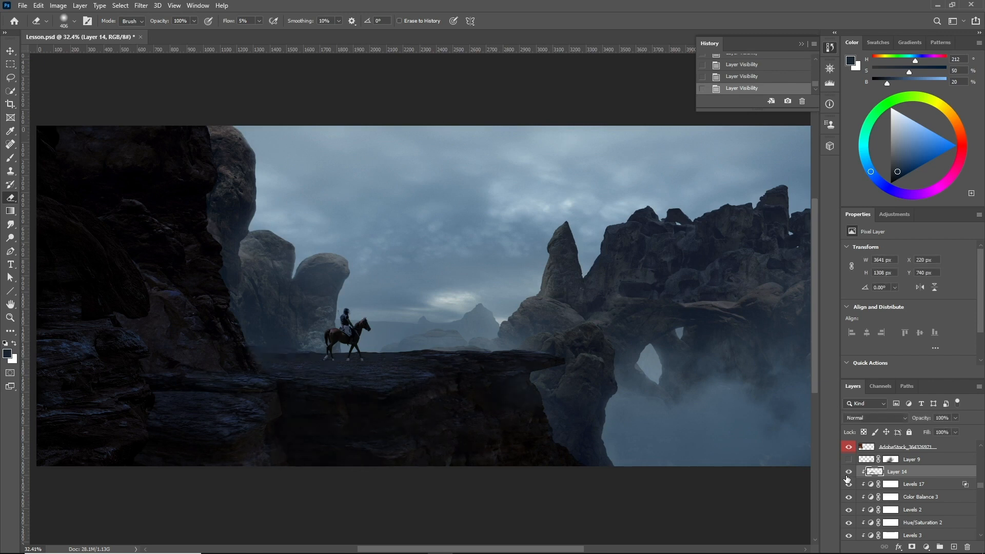
pyautogui.click(848, 475)
pyautogui.click(848, 475)
pyautogui.click(846, 473)
pyautogui.click(847, 473)
# Step: Select Layer 9 above Layer 14 and make it visible, toggling it to compare its effect on the scene
pyautogui.click(912, 460)
pyautogui.click(849, 460)
pyautogui.click(848, 460)
pyautogui.click(848, 460)
pyautogui.click(848, 459)
pyautogui.click(849, 460)
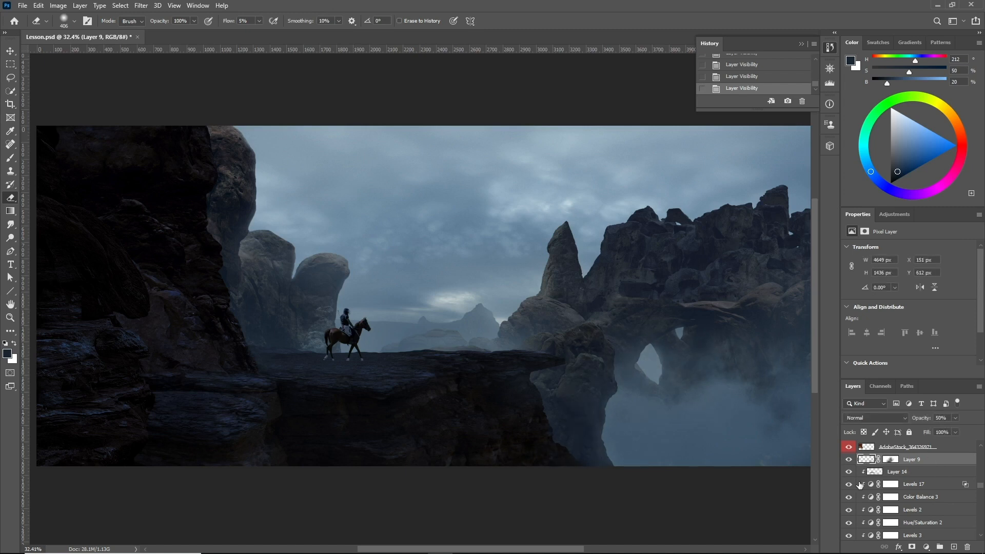
# Step: Select the clipped Layer 2 beneath Hue/Saturation 4 and make it visible, toggling it to compare its effect on the cliff
pyautogui.scroll(5, 860, 485)
pyautogui.click(843, 487)
pyautogui.click(847, 486)
pyautogui.click(848, 487)
pyautogui.click(847, 487)
pyautogui.click(847, 487)
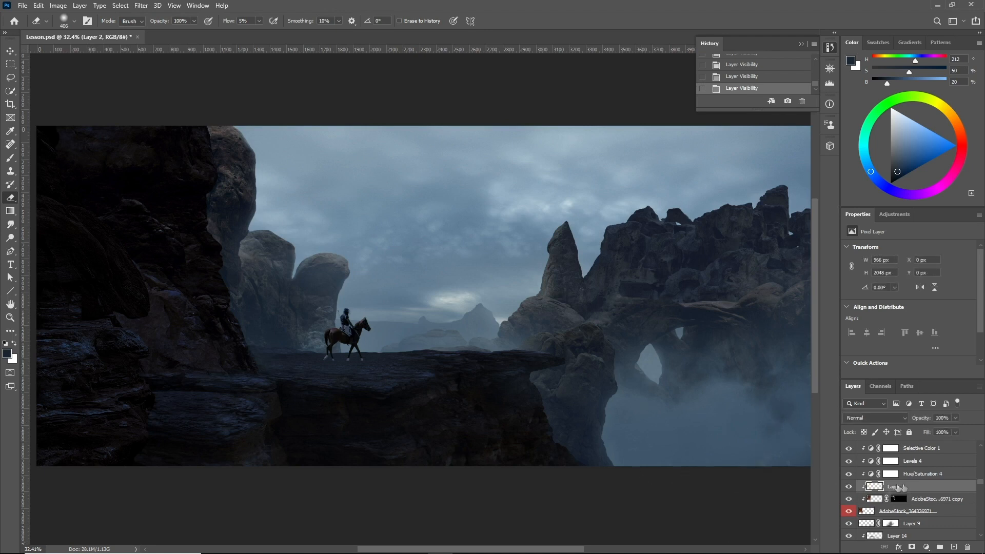
# Step: Make the clipped Layer 13 and Layer 11 above Curves 4 visible
pyautogui.scroll(6, 893, 484)
pyautogui.scroll(2, 892, 484)
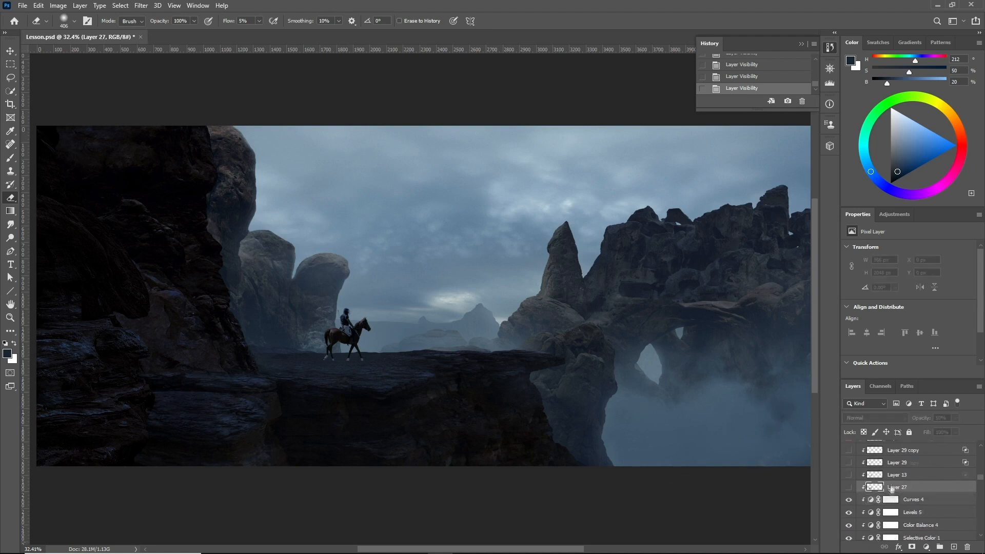
pyautogui.click(859, 490)
pyautogui.click(847, 488)
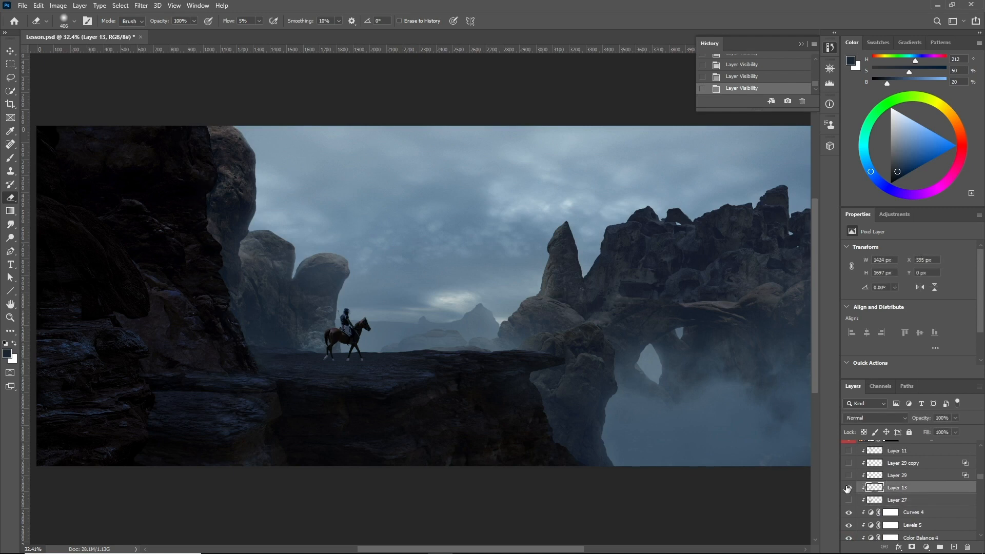
pyautogui.click(918, 456)
pyautogui.click(849, 450)
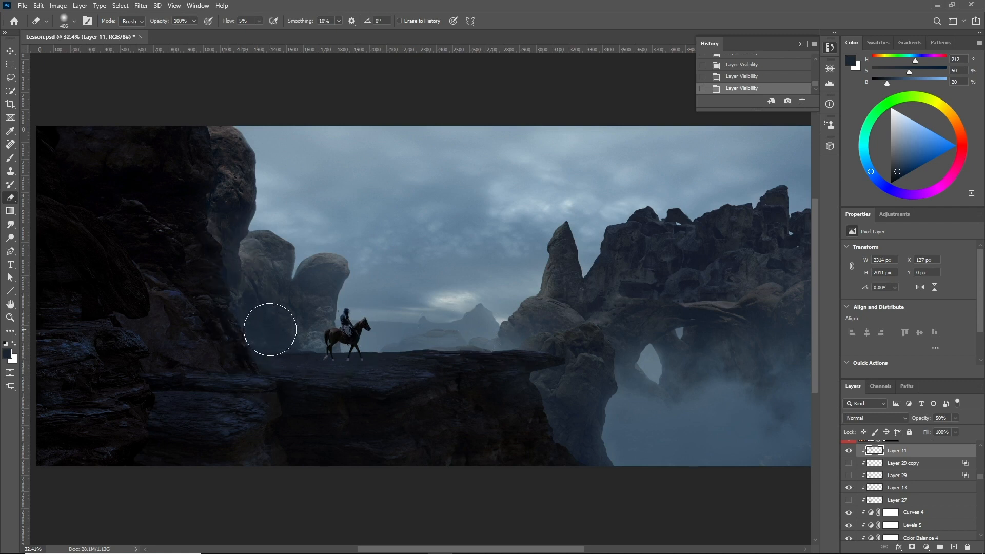
pyautogui.moveTo(271, 328); pyautogui.dragTo(272, 328)
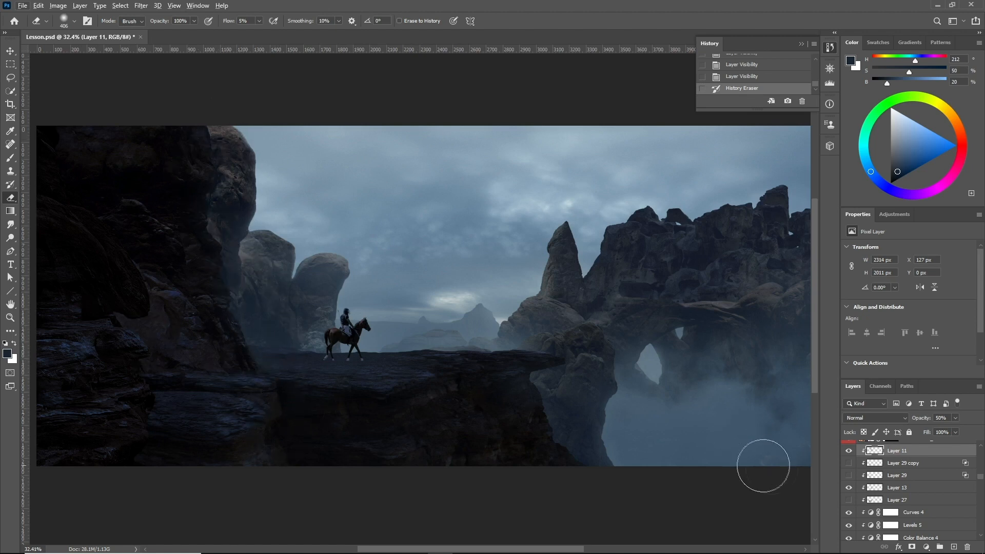
# Step: Compare the cliff with Layer 29 and Layer 29 copy shown and hidden, leaving both hidden
pyautogui.click(898, 465)
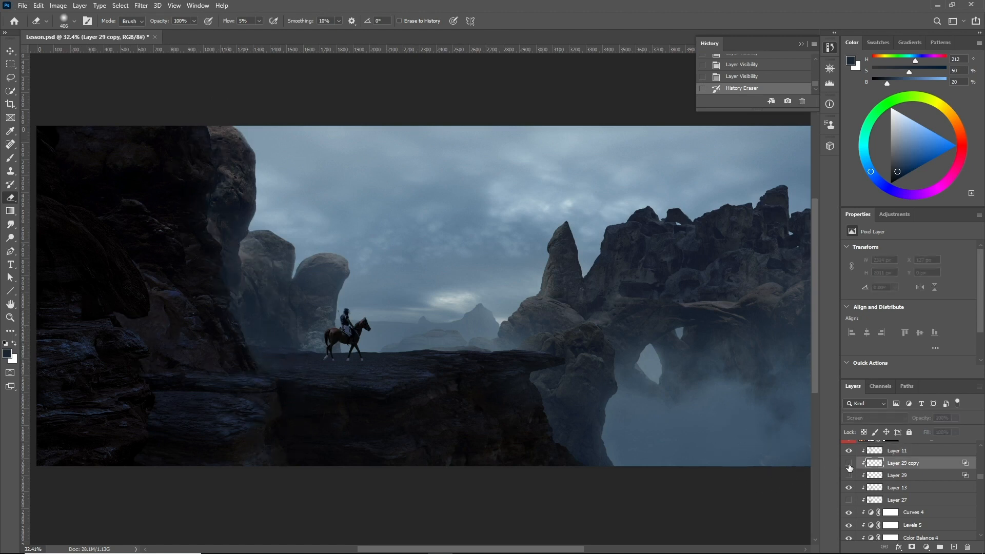
pyautogui.click(848, 465)
pyautogui.click(848, 465)
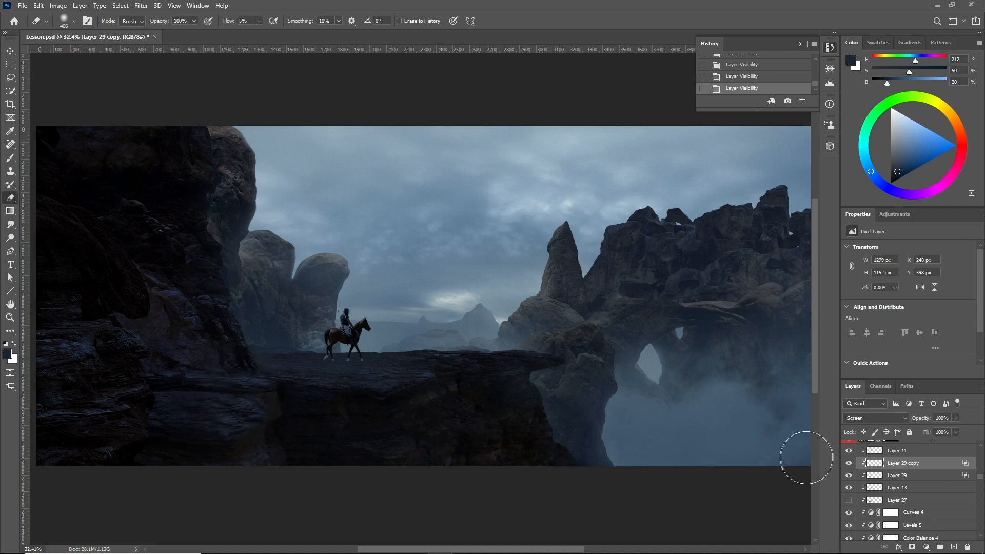
pyautogui.click(848, 463)
pyautogui.click(848, 475)
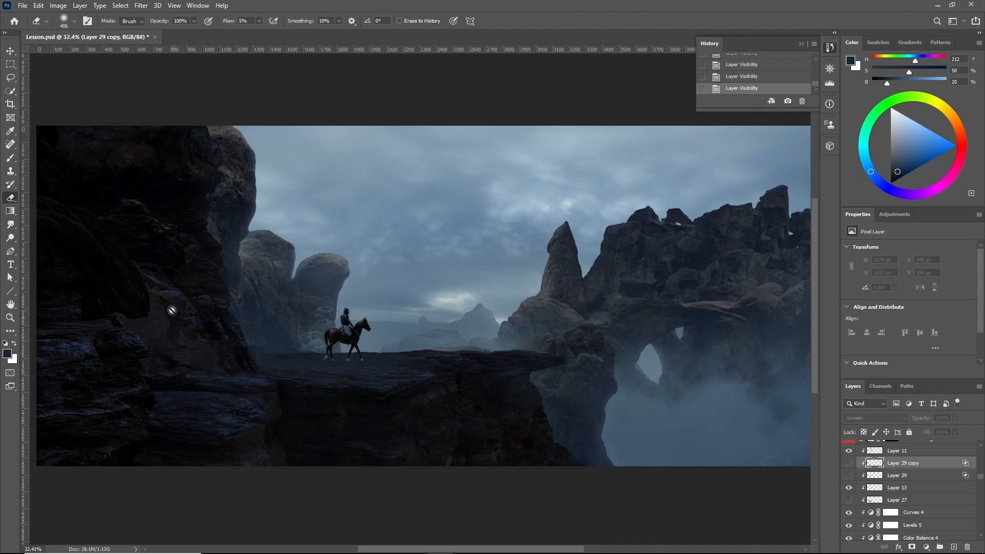
# Step: Examine the purple tint on the cliff's rock faces and on the ground at its base
pyautogui.scroll(5, 170, 309)
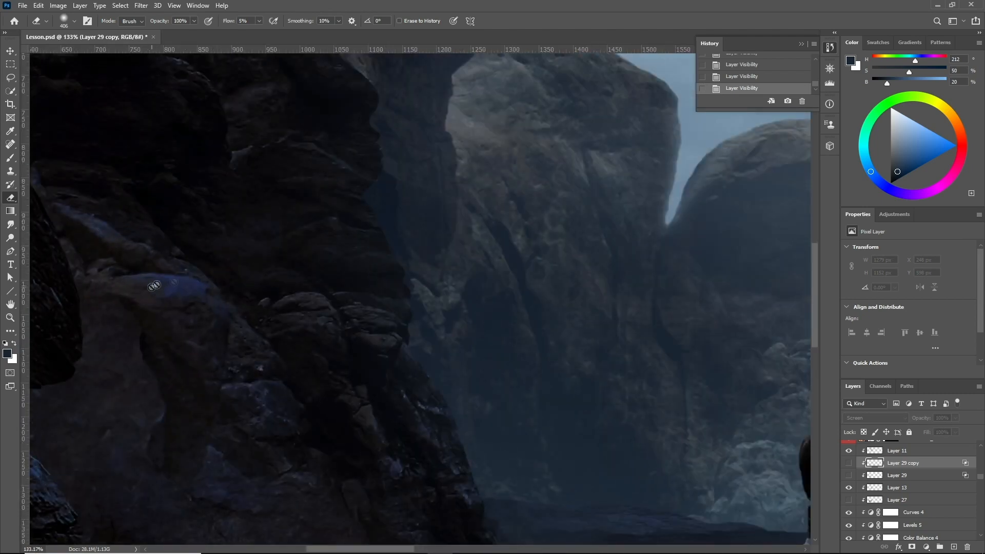
pyautogui.click(10, 158)
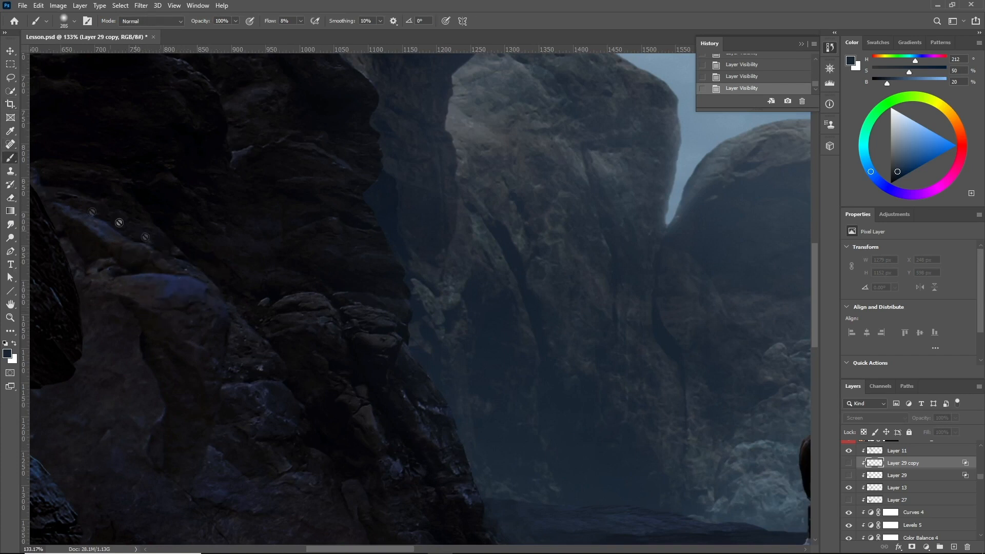
pyautogui.scroll(-5, 248, 338)
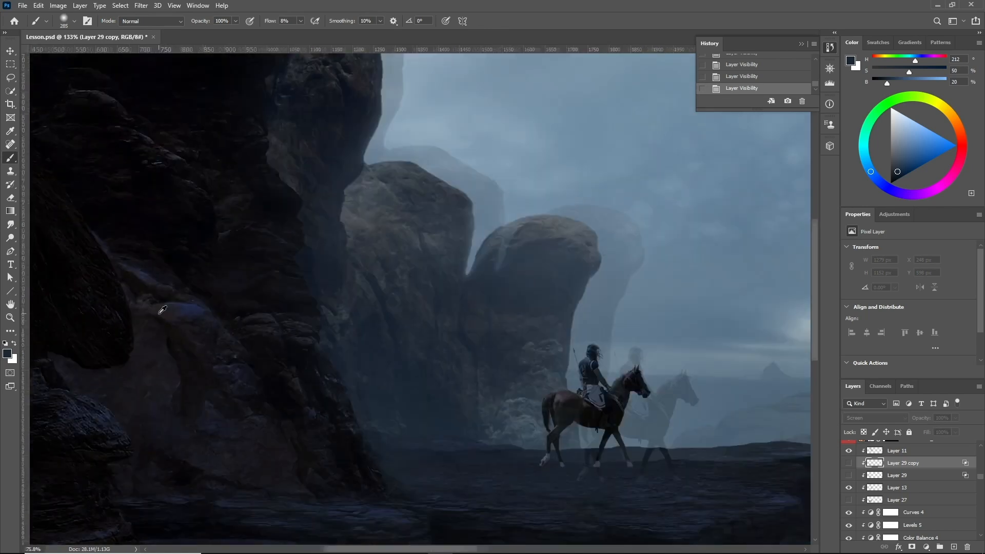
pyautogui.scroll(4, 235, 378)
pyautogui.scroll(2, 190, 416)
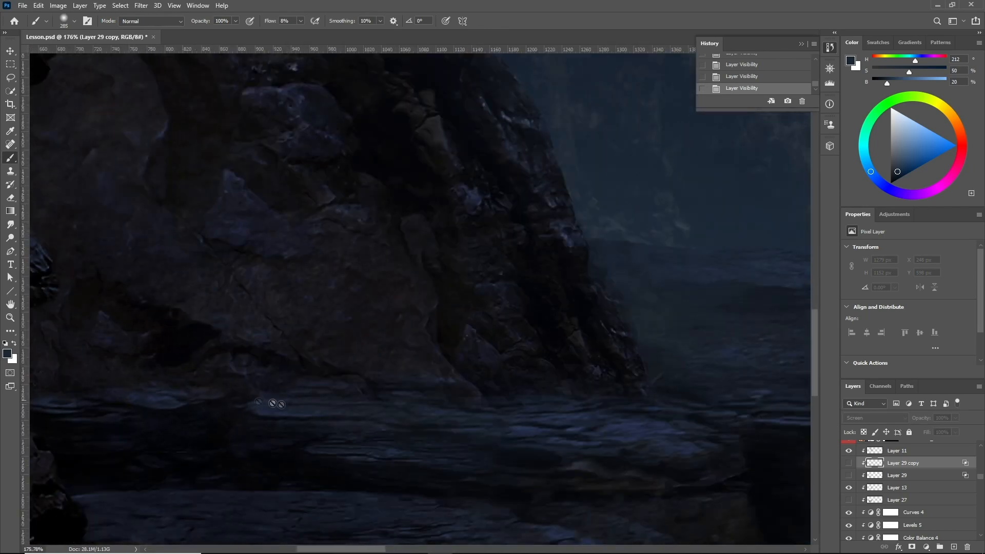
pyautogui.scroll(1, 277, 403)
pyautogui.moveTo(212, 379); pyautogui.dragTo(110, 375)
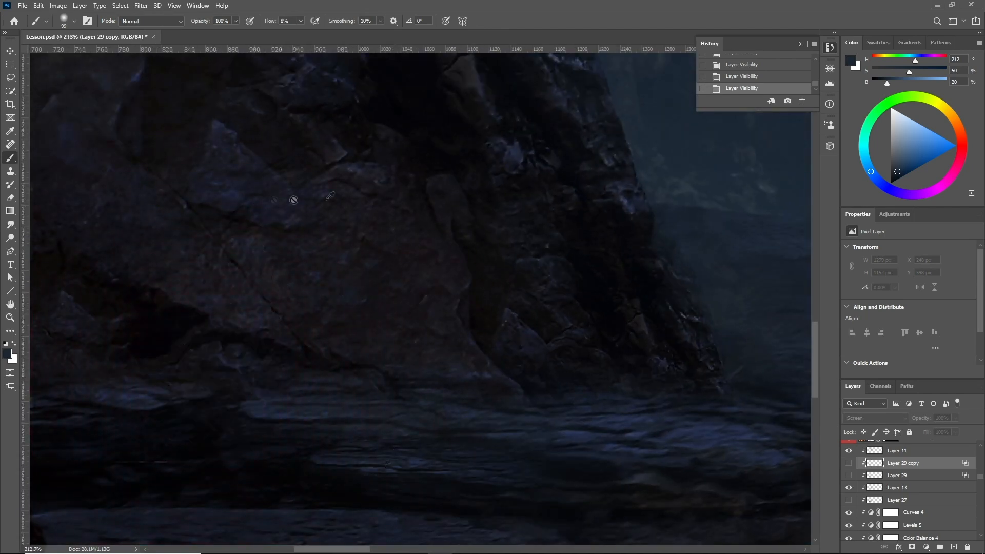
pyautogui.scroll(-4, 414, 221)
pyautogui.scroll(3, 272, 226)
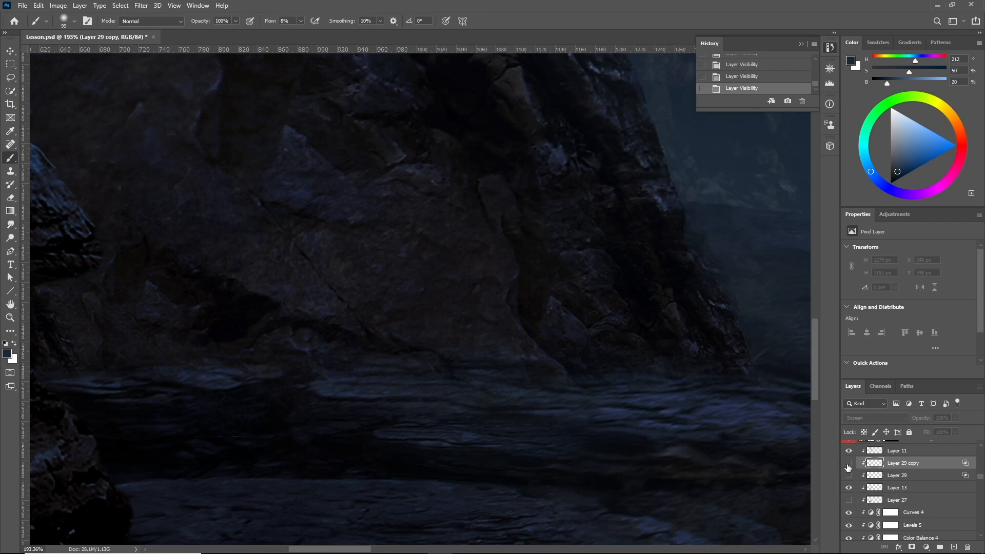
# Step: Sample a blue from the ground at the cliff's base, select Layer 29, and make Layer 29 and Layer 29 copy visible
pyautogui.keyDown('alt'); pyautogui.click(624, 407); pyautogui.keyUp('alt')
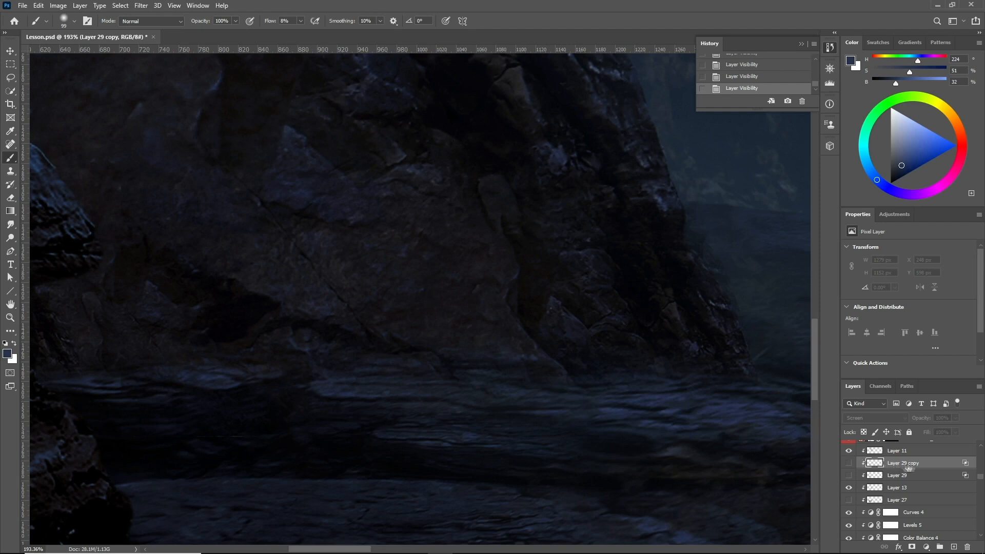
pyautogui.hotkey('alt', '[')
pyautogui.click(848, 473)
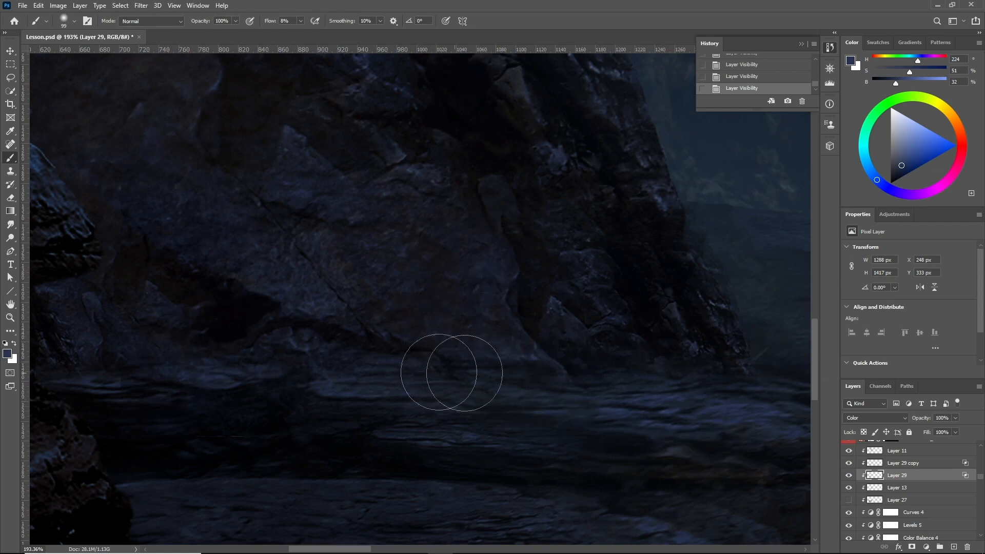
pyautogui.scroll(-3, 687, 393)
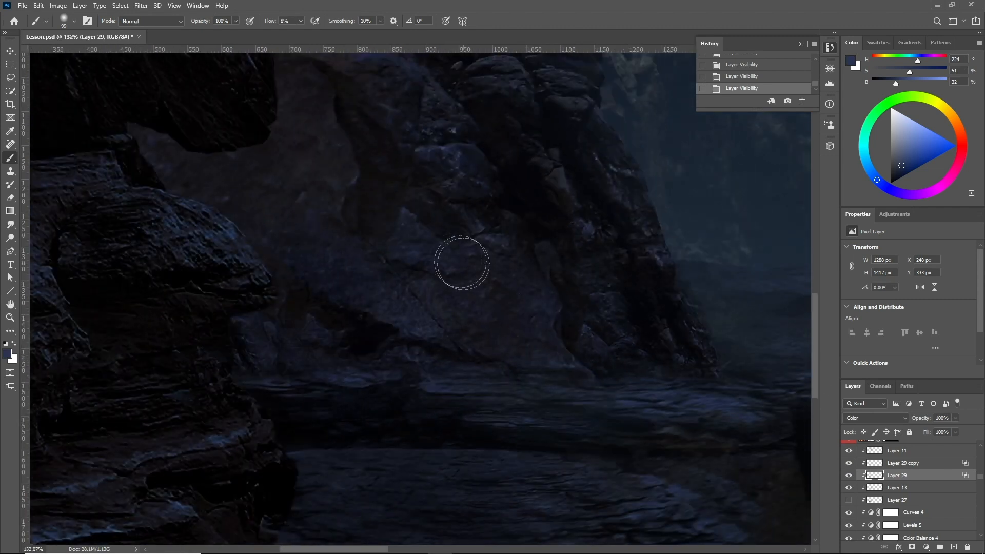
pyautogui.scroll(-2, 326, 252)
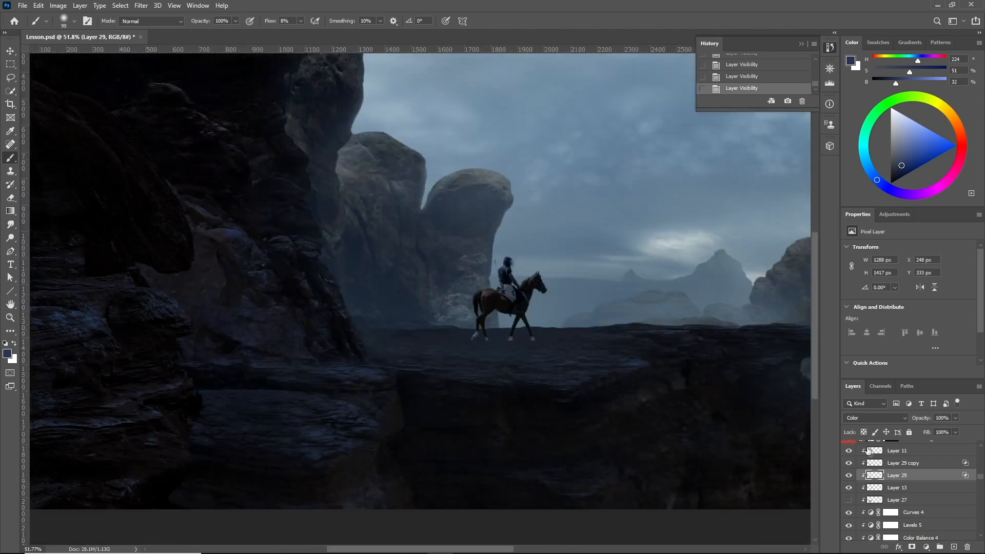
# Step: Compare the cliff with Layer 29 and Layer 29 copy hidden and shown, leaving both visible
pyautogui.click(849, 476)
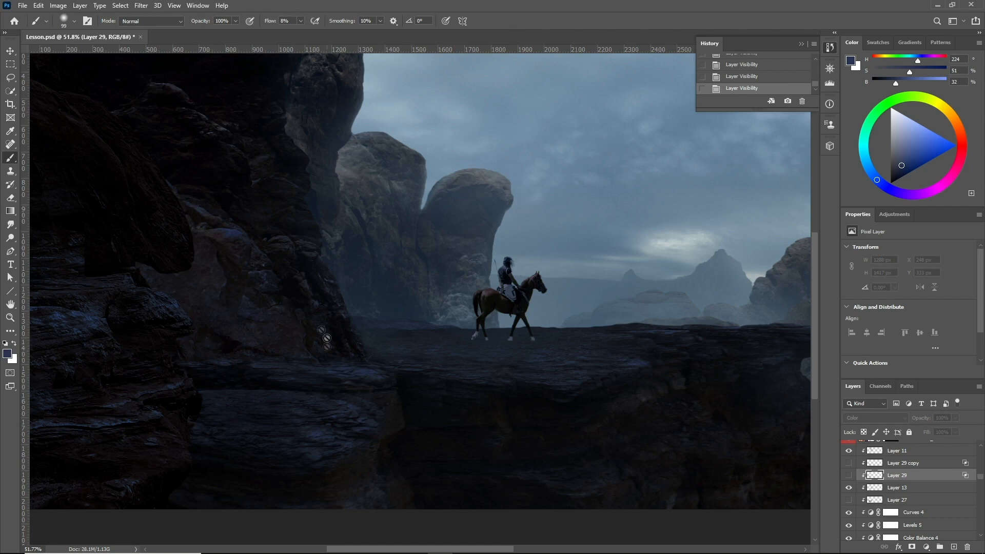
pyautogui.moveTo(849, 475); pyautogui.dragTo(849, 463)
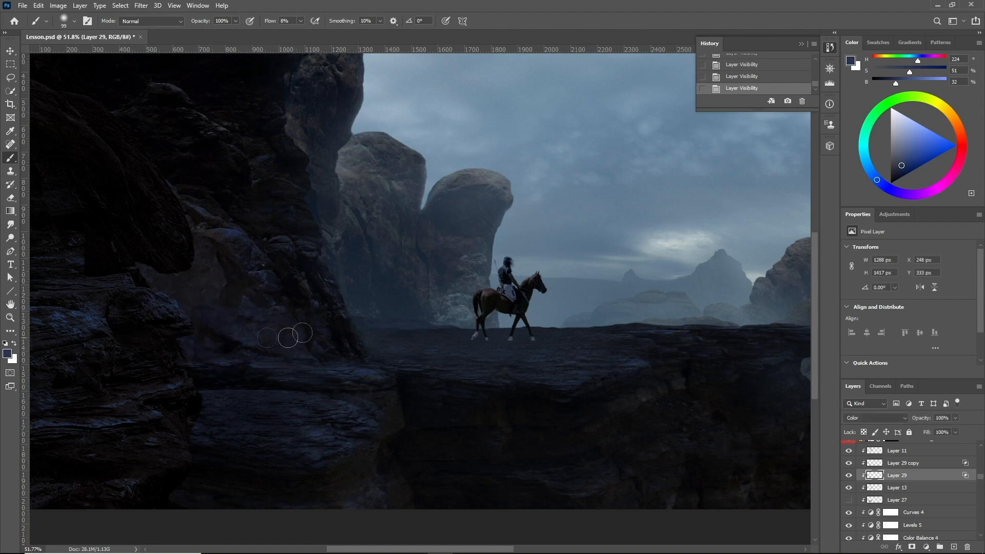
pyautogui.scroll(3, 232, 348)
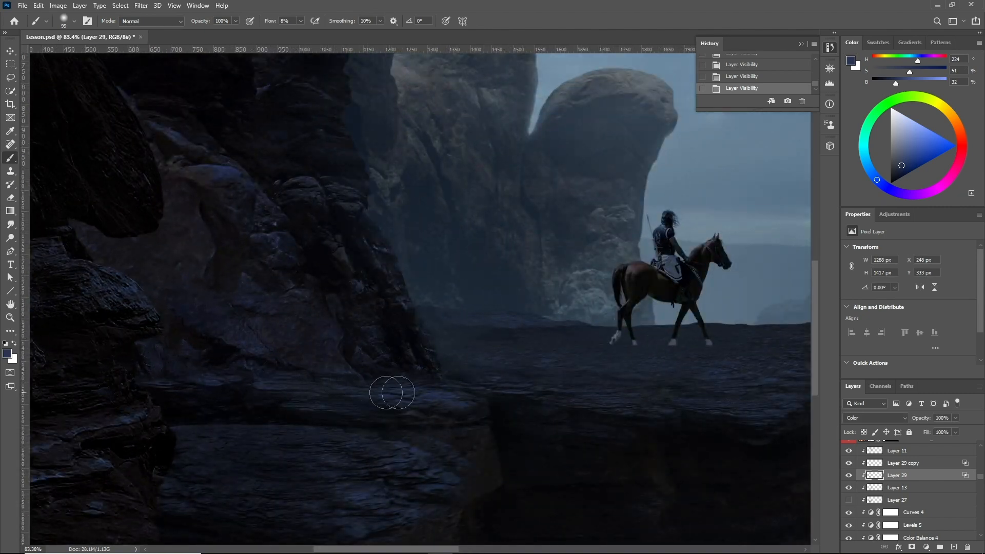
pyautogui.scroll(-2, 384, 352)
pyautogui.scroll(-3, 384, 353)
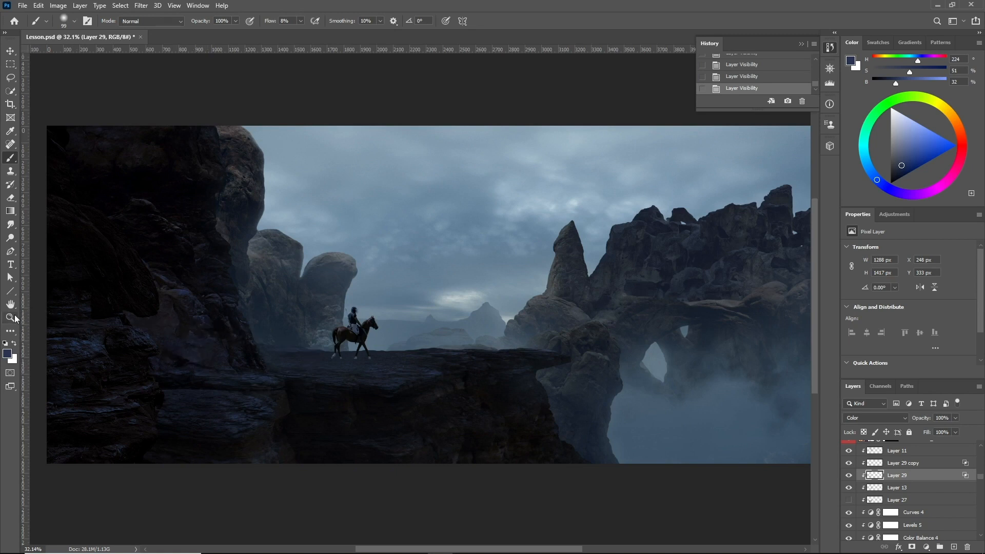
pyautogui.press('z')
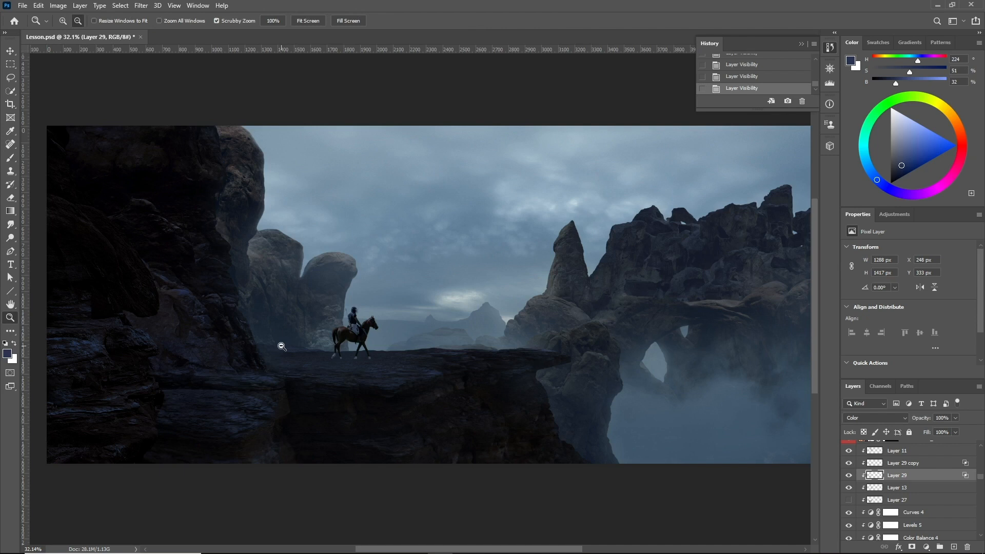
# Step: Select Layer 27 and compare the scene with it shown and hidden, leaving it visible
pyautogui.click(897, 500)
pyautogui.click(847, 501)
pyautogui.click(847, 501)
pyautogui.click(847, 501)
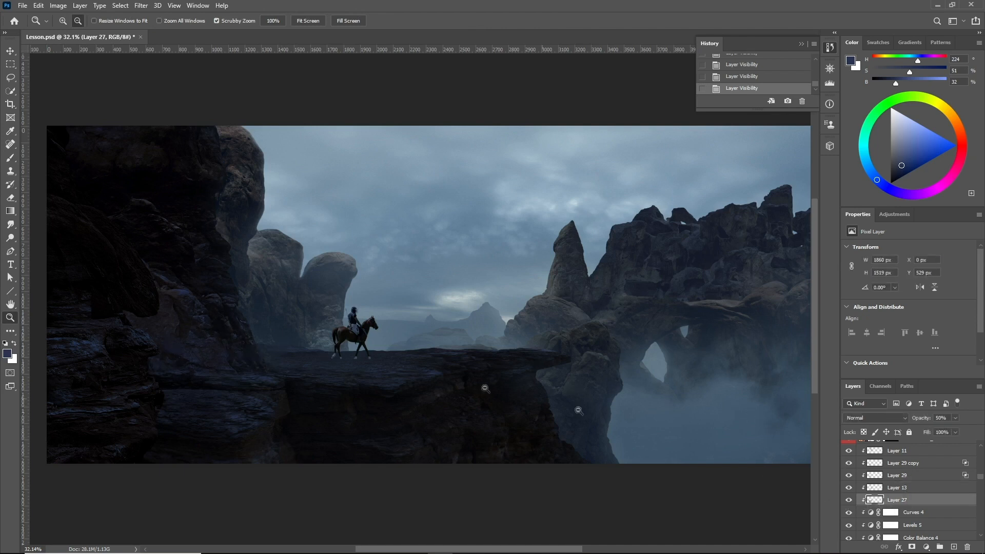
# Step: Try painting haze at the cliff's base with a 435-pixel brush in a dark blue sampled beside the cliff
pyautogui.click(14, 156)
pyautogui.moveTo(210, 284); pyautogui.dragTo(243, 284)
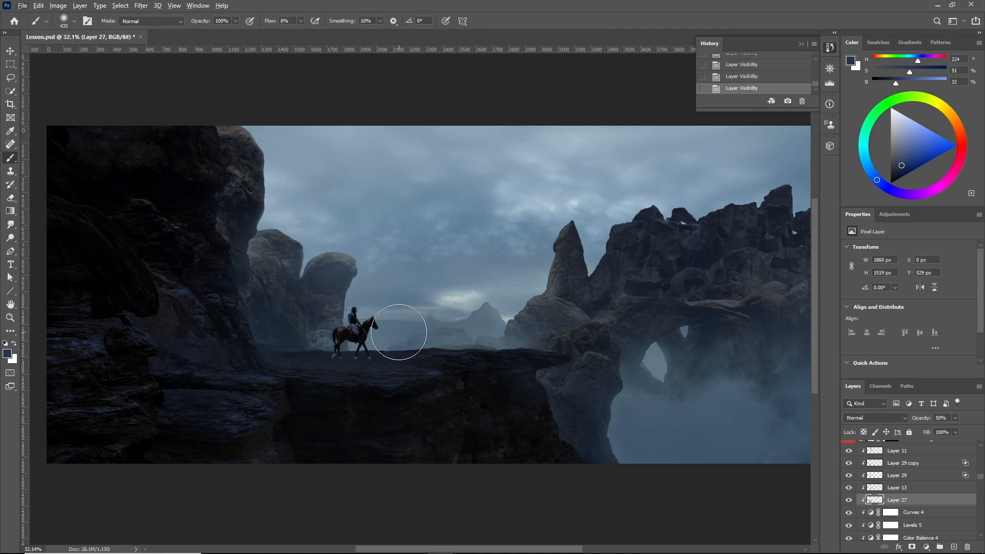
pyautogui.keyDown('alt'); pyautogui.click(399, 329); pyautogui.keyUp('alt')
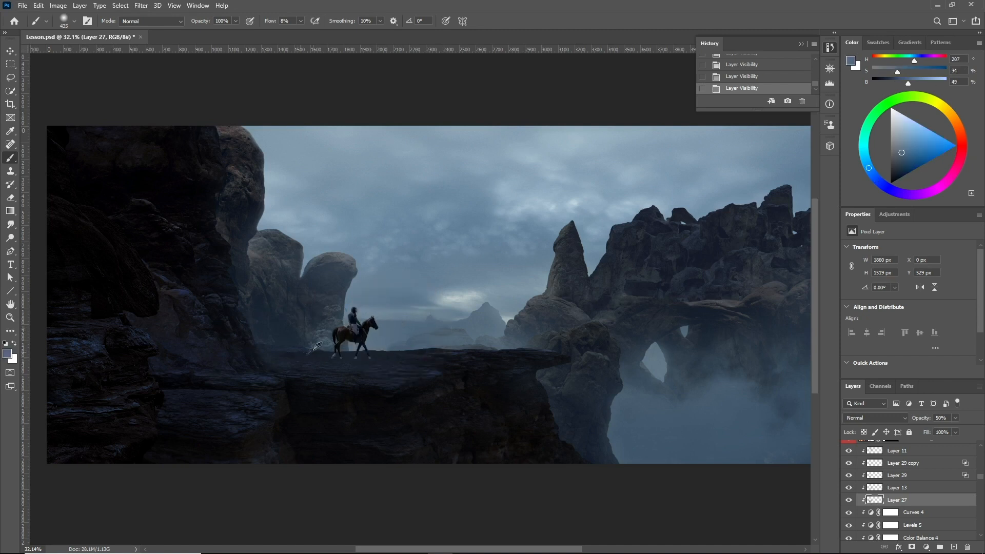
pyautogui.keyDown('alt'); pyautogui.click(294, 339); pyautogui.keyUp('alt')
pyautogui.keyDown('alt'); pyautogui.click(293, 339); pyautogui.keyUp('alt')
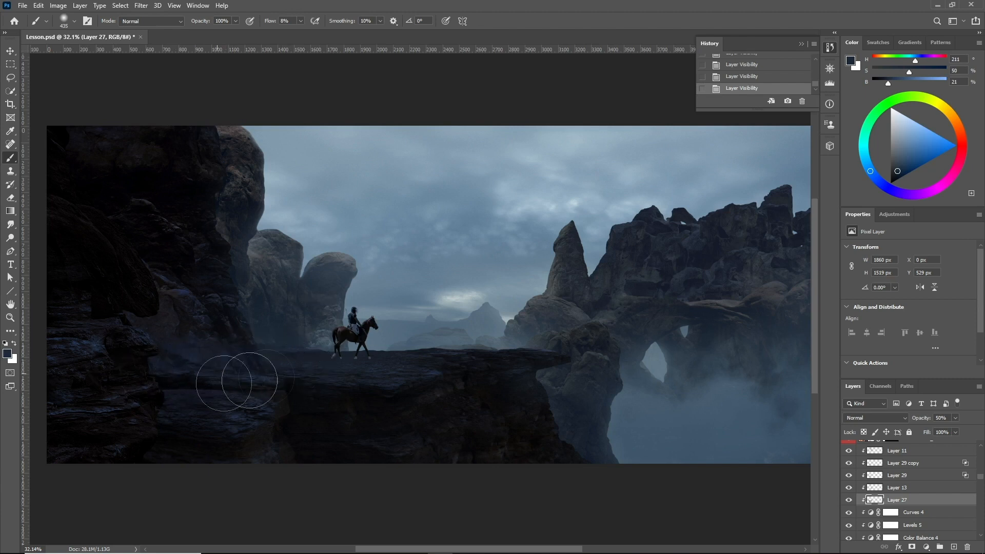
pyautogui.hotkey('ctrl', 'z')
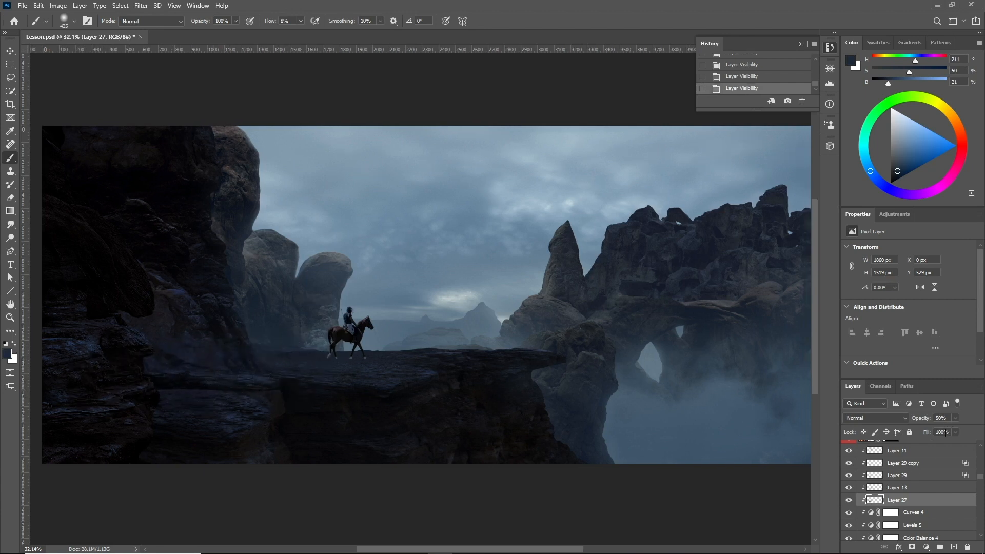
# Step: Set Layer 27's opacity to 30% and make Layer 42 near the top of the layer stack visible
pyautogui.write('30')
pyautogui.scroll(2, 905, 477)
pyautogui.click(906, 467)
pyautogui.scroll(3, 906, 468)
pyautogui.click(906, 468)
pyautogui.scroll(3, 905, 480)
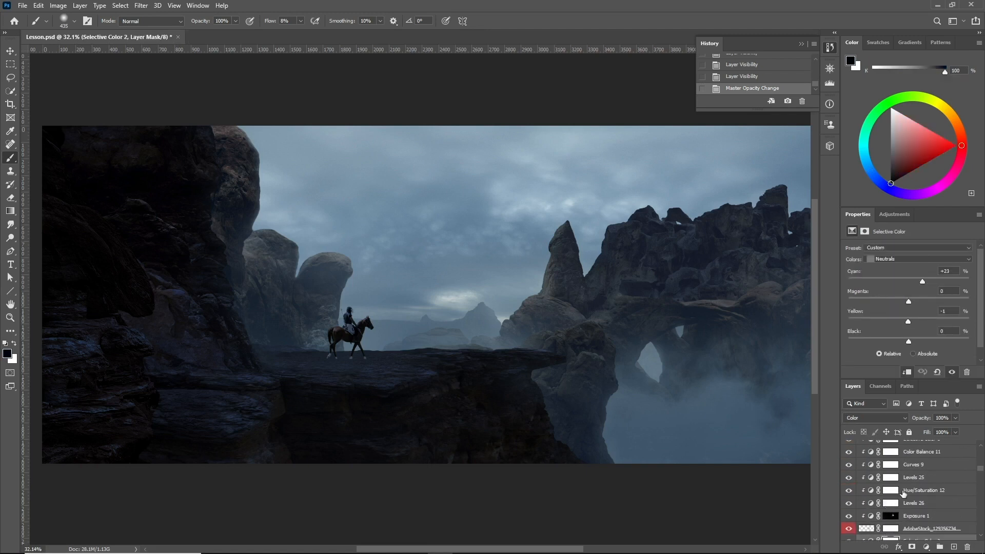
pyautogui.scroll(3, 904, 493)
pyautogui.click(902, 506)
pyautogui.scroll(6, 902, 508)
pyautogui.click(848, 484)
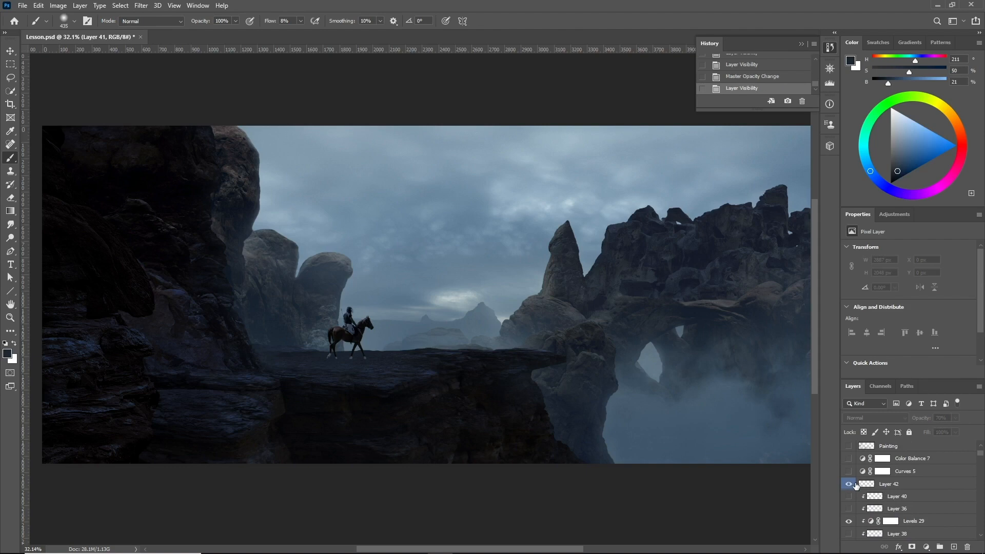
pyautogui.click(849, 484)
# Step: Add a new layer above Layer 42 and prepare a 167-pixel brush with a blue sampled from the haze near the horse
pyautogui.scroll(10, 347, 347)
pyautogui.keyDown('alt'); pyautogui.click(365, 328); pyautogui.keyUp('alt')
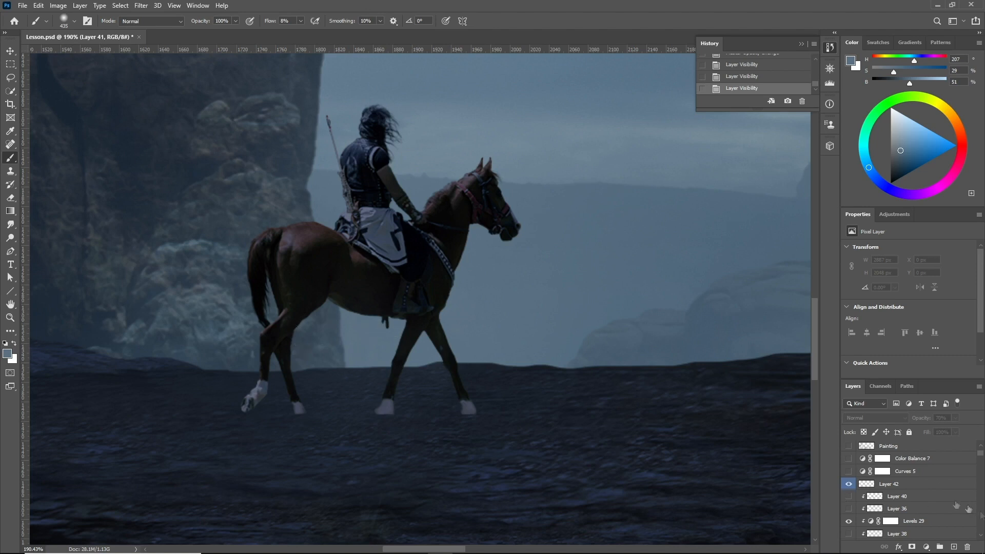
pyautogui.click(918, 484)
pyautogui.click(953, 546)
pyautogui.moveTo(281, 319); pyautogui.dragTo(150, 341)
# Step: Try painting a soft stroke of blue haze over the horse's legs
pyautogui.moveTo(361, 337)
pyautogui.mouseDown()
pyautogui.moveTo(388, 319)
pyautogui.moveTo(291, 351)
pyautogui.moveTo(375, 409)
pyautogui.moveTo(369, 389)
pyautogui.mouseUp()
pyautogui.hotkey('ctrl', 'z')
pyautogui.hotkey('ctrl', '0')
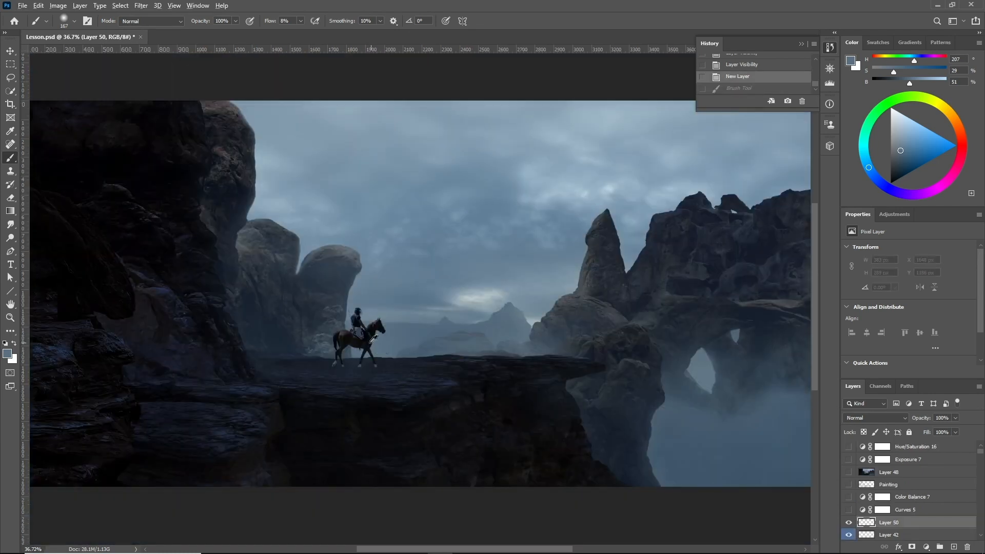
# Step: Resample the background blue and brush haze over the horse's hind legs, then over its chest with a 64-pixel brush
pyautogui.scroll(6, 350, 350)
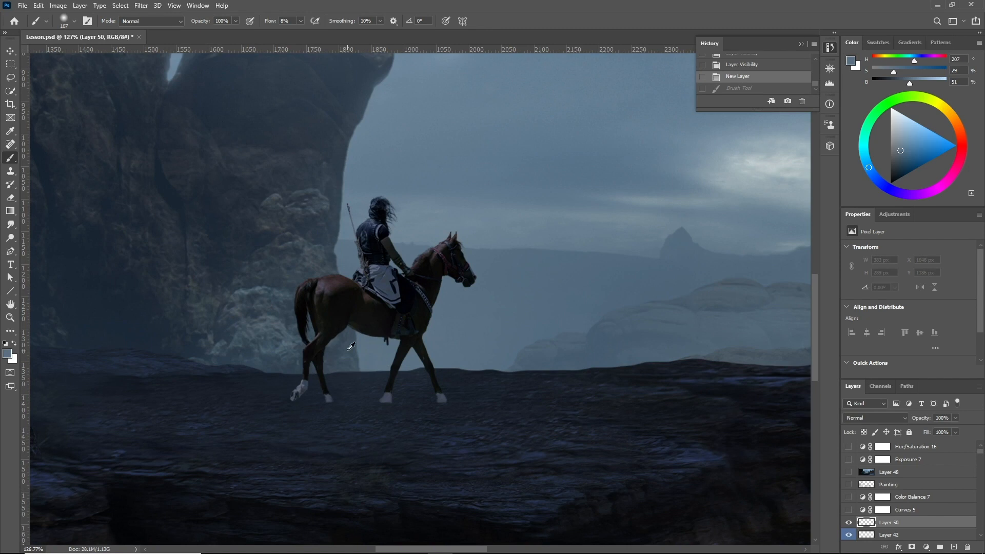
pyautogui.scroll(2, 352, 346)
pyautogui.keyDown('alt'); pyautogui.click(379, 349); pyautogui.keyUp('alt')
pyautogui.moveTo(352, 358)
pyautogui.mouseDown()
pyautogui.moveTo(374, 358)
pyautogui.moveTo(342, 375)
pyautogui.mouseUp()
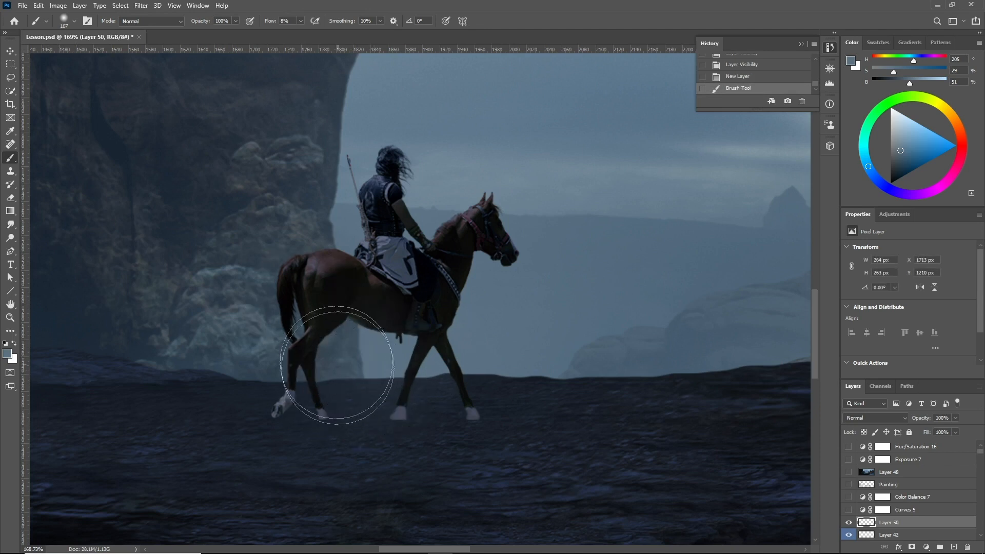
pyautogui.moveTo(387, 229); pyautogui.dragTo(342, 232)
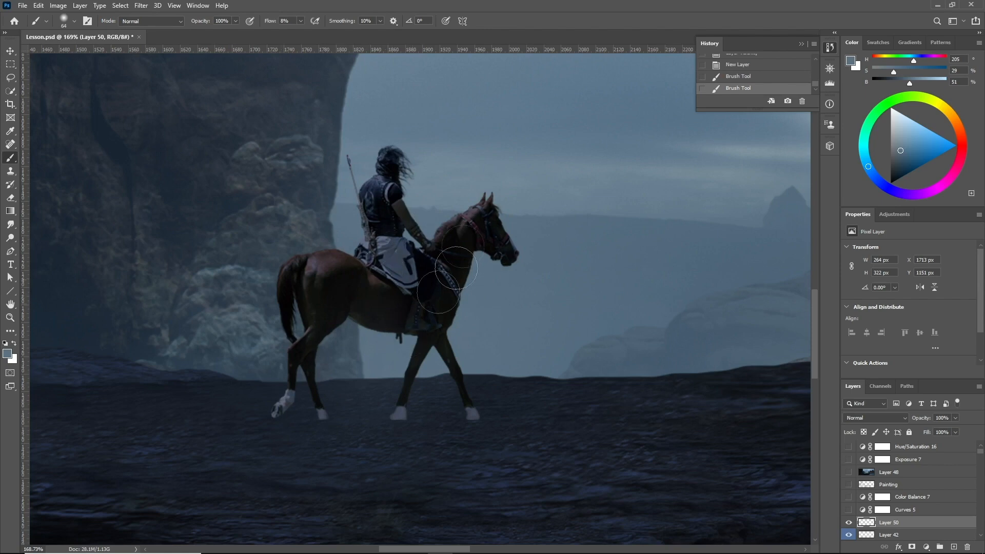
pyautogui.scroll(-3, 215, 256)
pyautogui.scroll(-4, 387, 234)
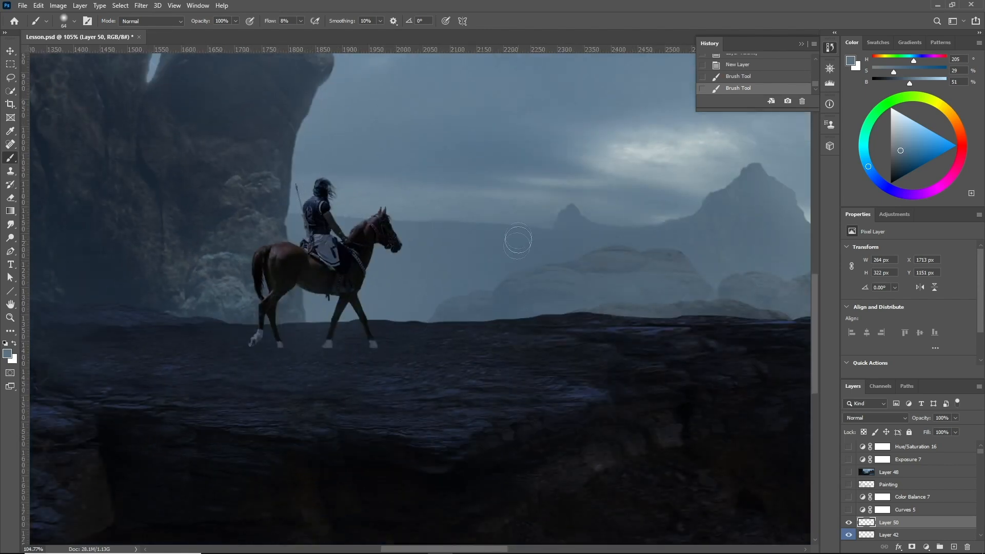
# Step: Examine the cut-out edges of the horse's legs and hooves up close and in the whole scene
pyautogui.scroll(4, 366, 285)
pyautogui.scroll(6, 367, 286)
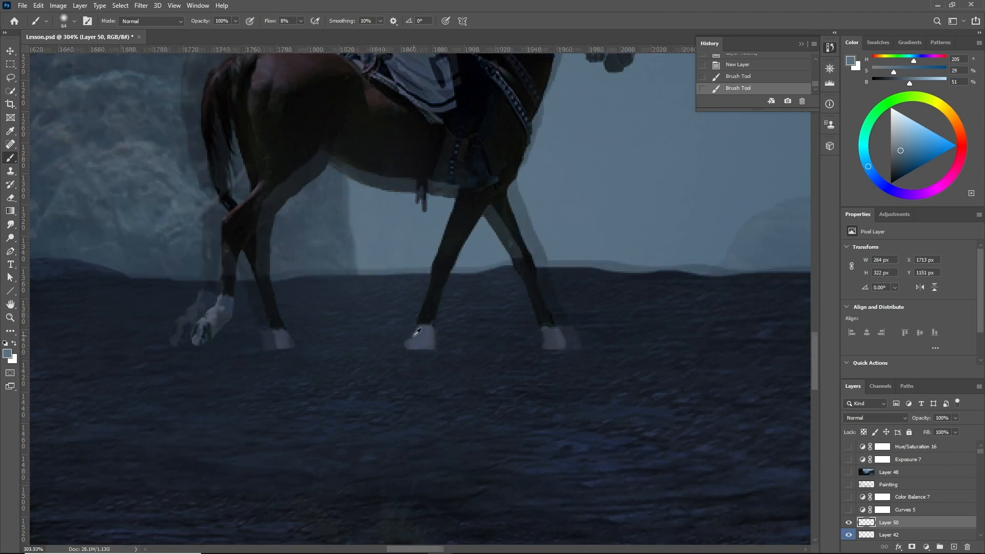
pyautogui.press('l')
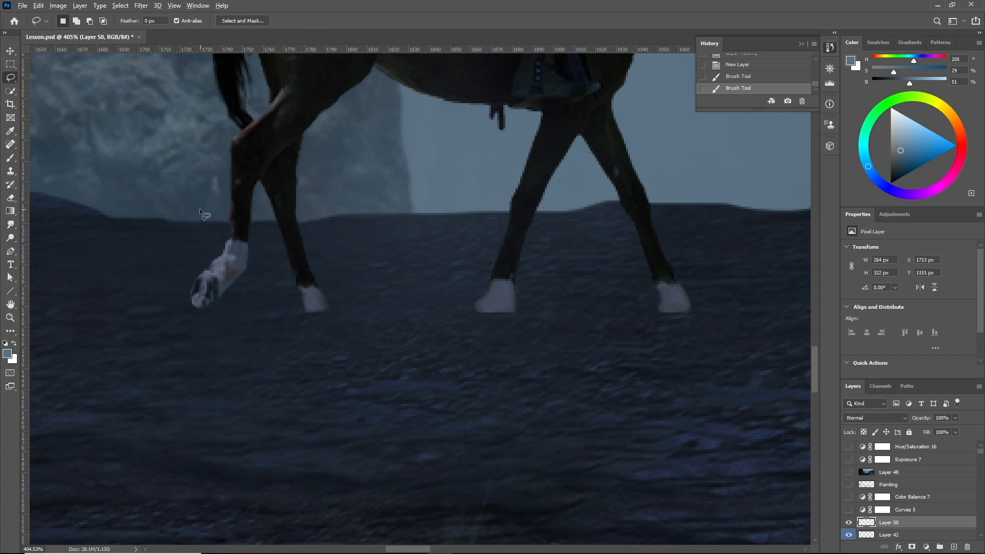
pyautogui.scroll(3, 200, 211)
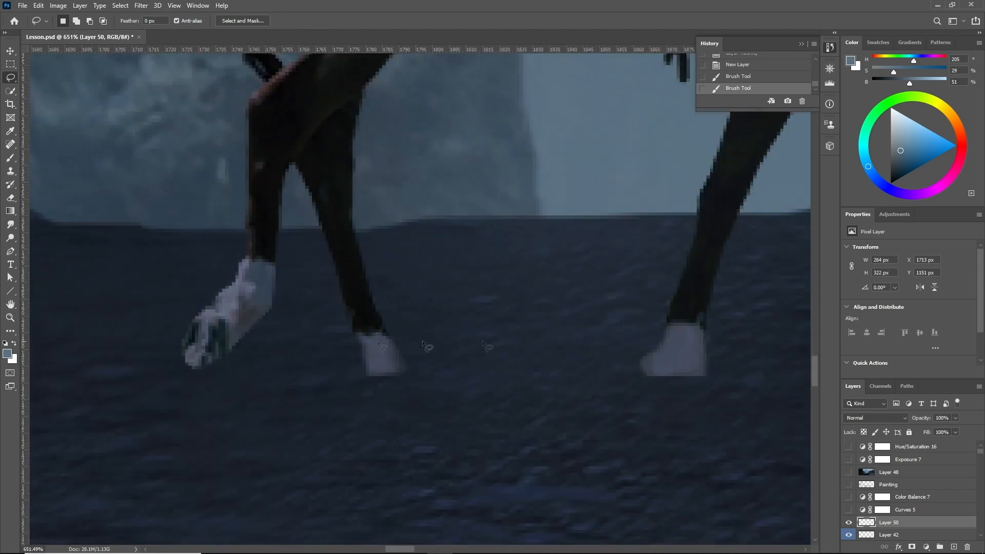
pyautogui.scroll(-3, 302, 339)
pyautogui.scroll(-4, 280, 329)
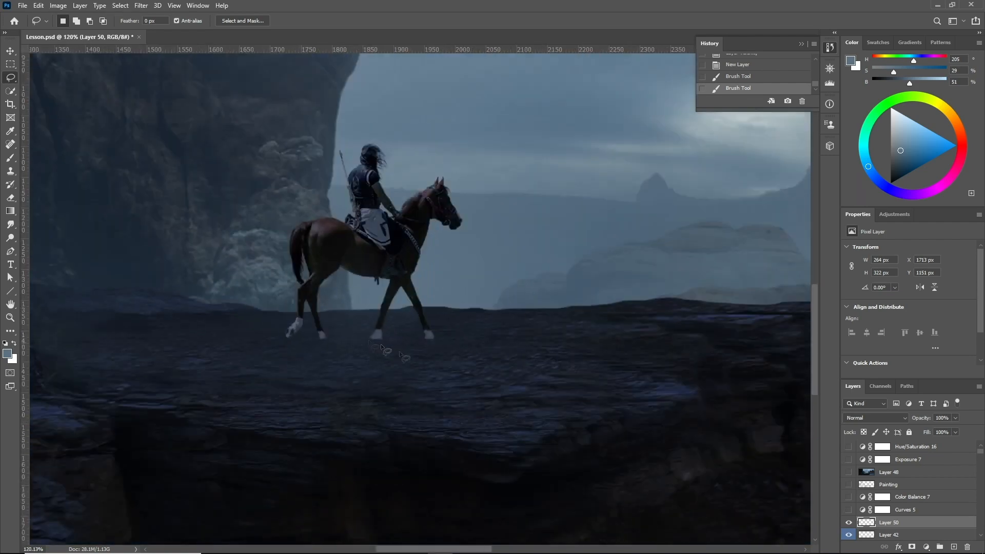
pyautogui.scroll(-3, 455, 379)
pyautogui.scroll(-1, 456, 379)
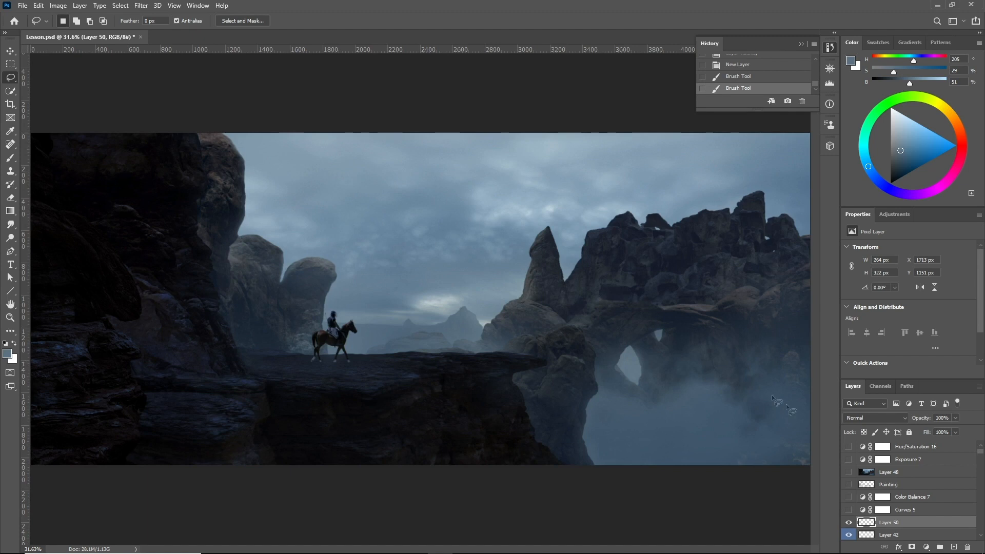
# Step: Select Curves 10 and compare the distant rock formation with it shown and hidden, leaving it hidden
pyautogui.moveTo(979, 454); pyautogui.dragTo(979, 516)
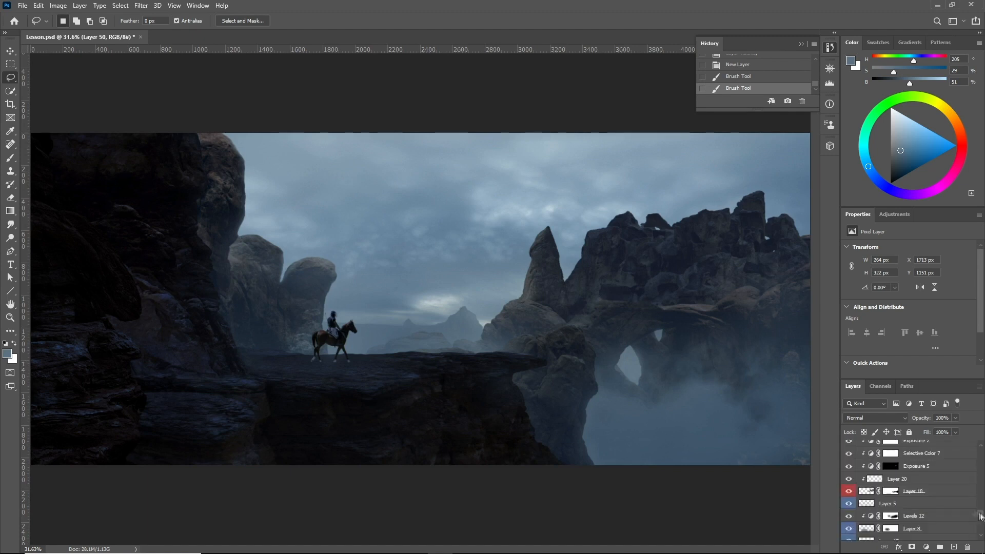
pyautogui.scroll(3, 876, 468)
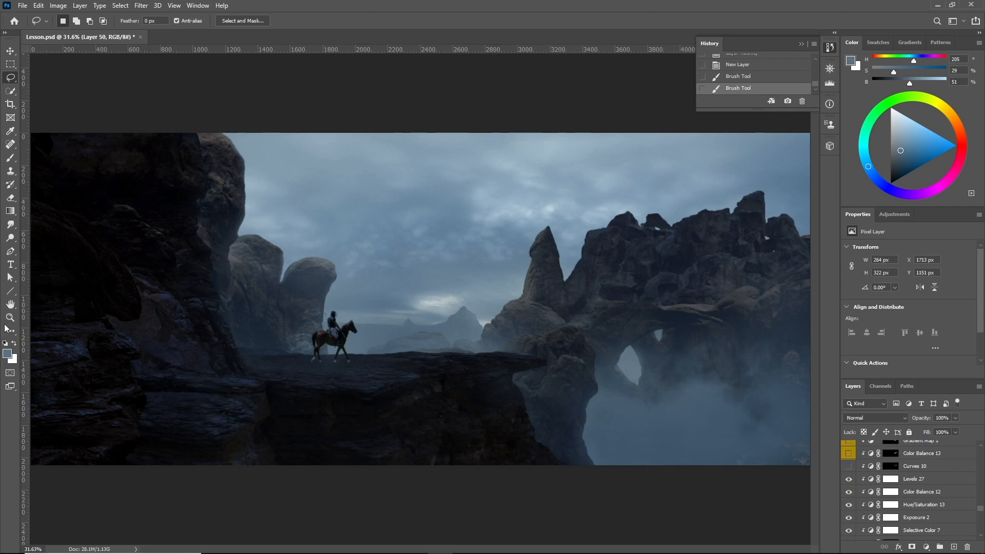
pyautogui.press('z')
pyautogui.scroll(-1, 489, 370)
pyautogui.scroll(1, 918, 482)
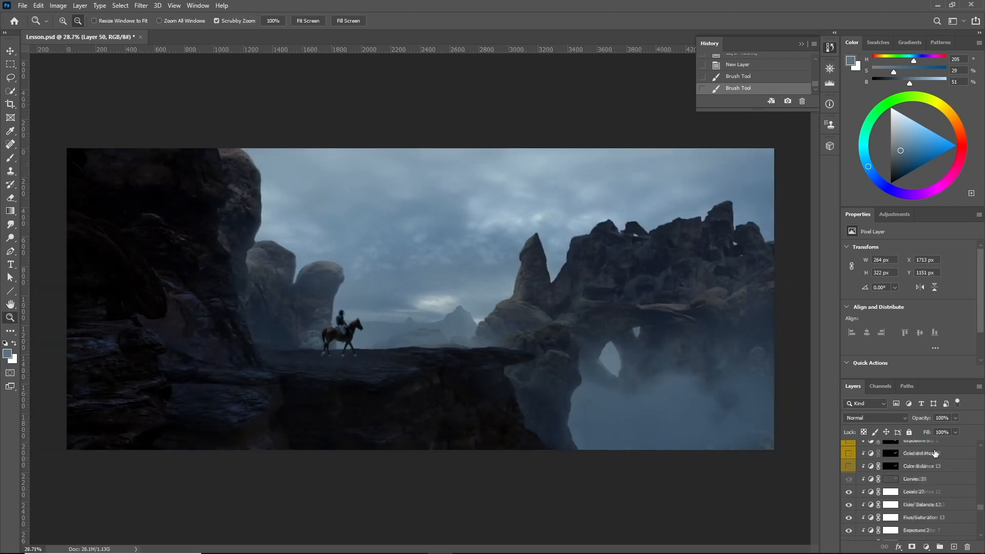
pyautogui.click(925, 492)
pyautogui.click(847, 493)
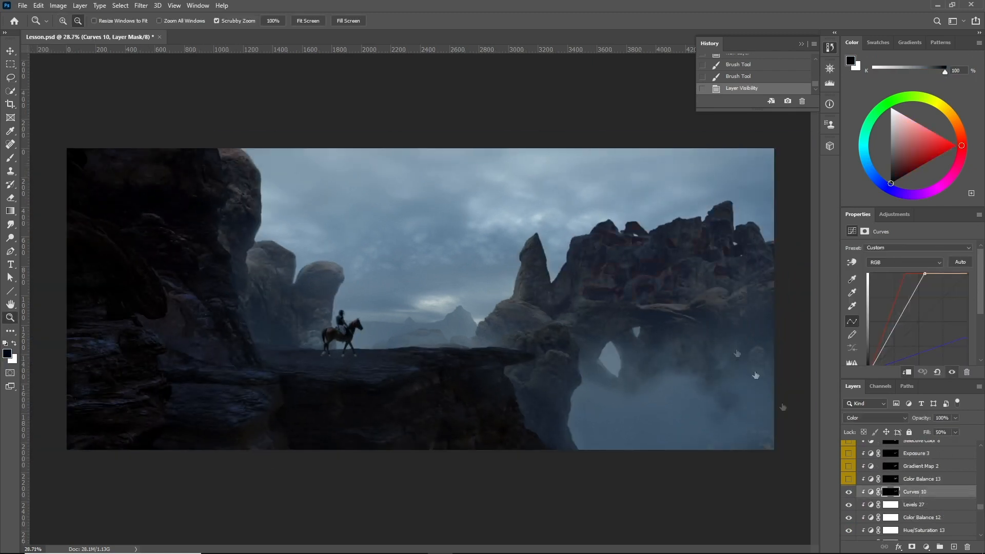
pyautogui.click(726, 273)
pyautogui.click(848, 492)
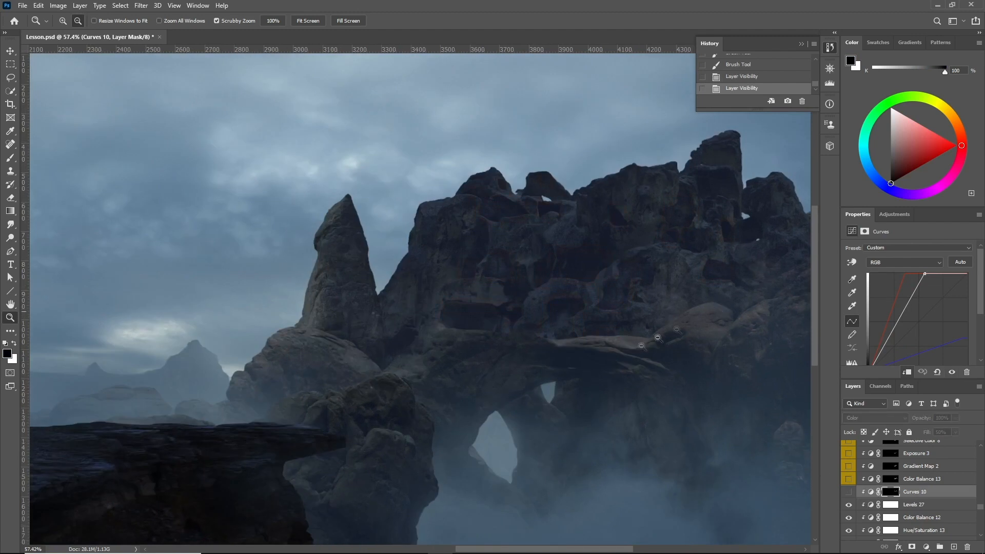
# Step: Make Layer 23 visible and inspect its small fires in the hollows of the distant rock formation
pyautogui.scroll(5, 920, 521)
pyautogui.click(849, 467)
pyautogui.moveTo(553, 281); pyautogui.dragTo(652, 273)
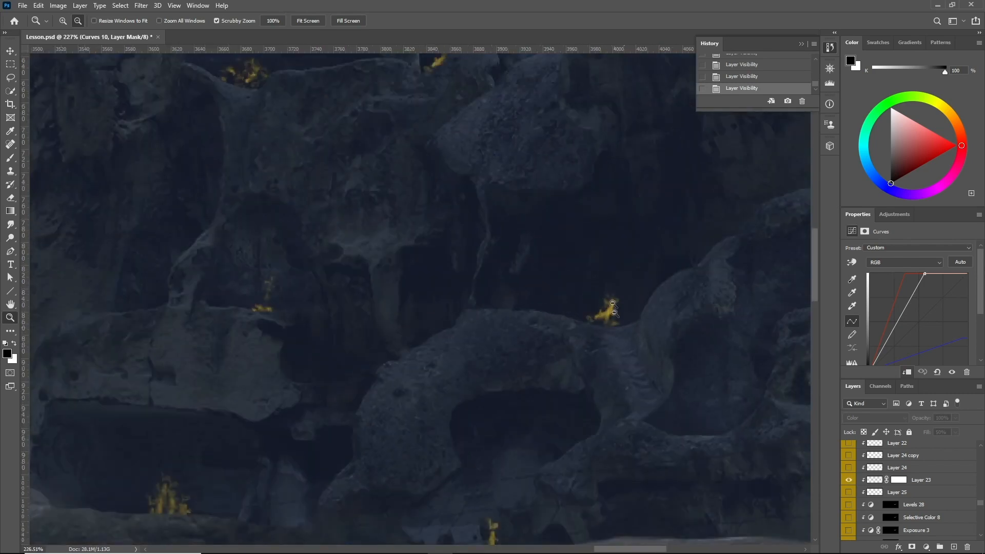
pyautogui.scroll(-3, 409, 457)
pyautogui.moveTo(538, 369); pyautogui.dragTo(466, 364)
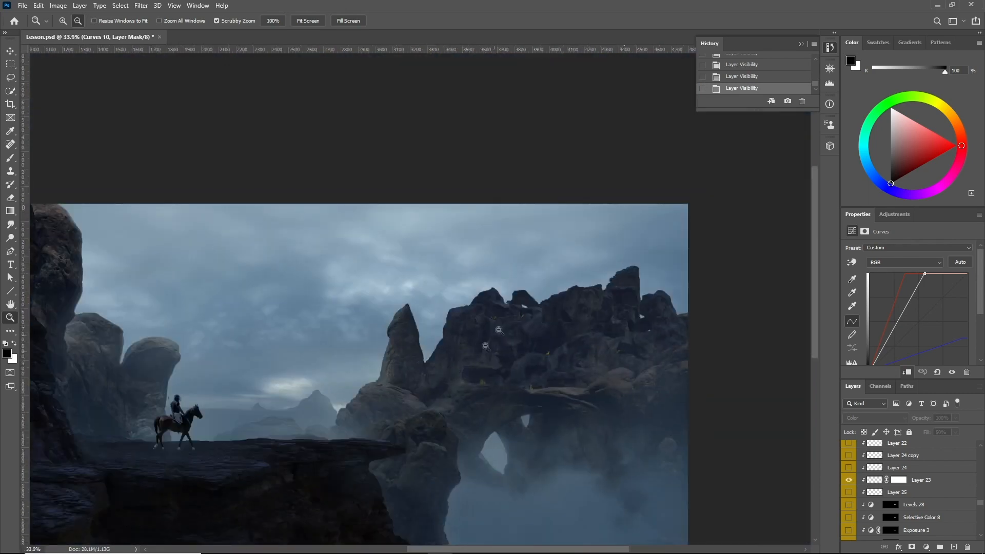
pyautogui.moveTo(648, 345); pyautogui.dragTo(671, 343)
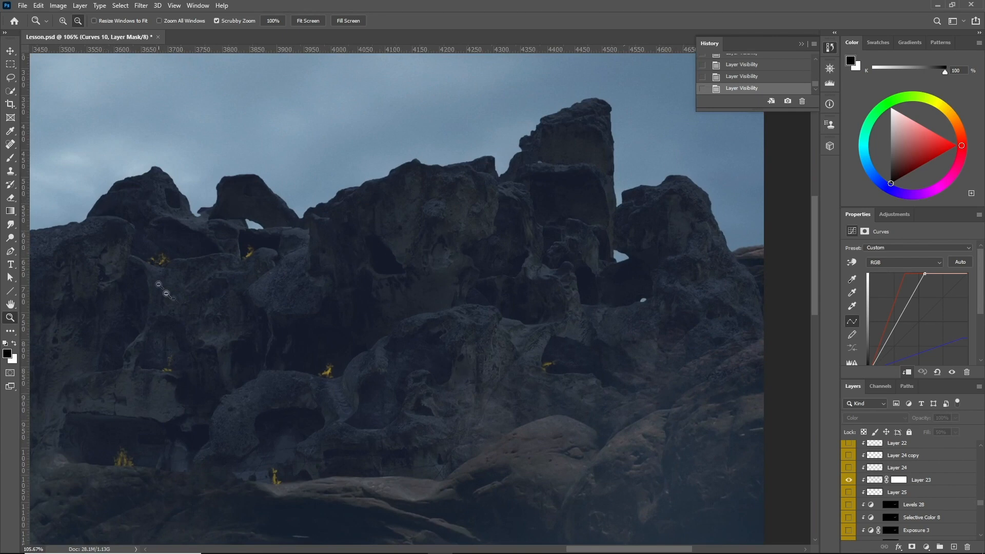
pyautogui.moveTo(351, 266); pyautogui.dragTo(359, 268)
pyautogui.moveTo(437, 376); pyautogui.dragTo(415, 380)
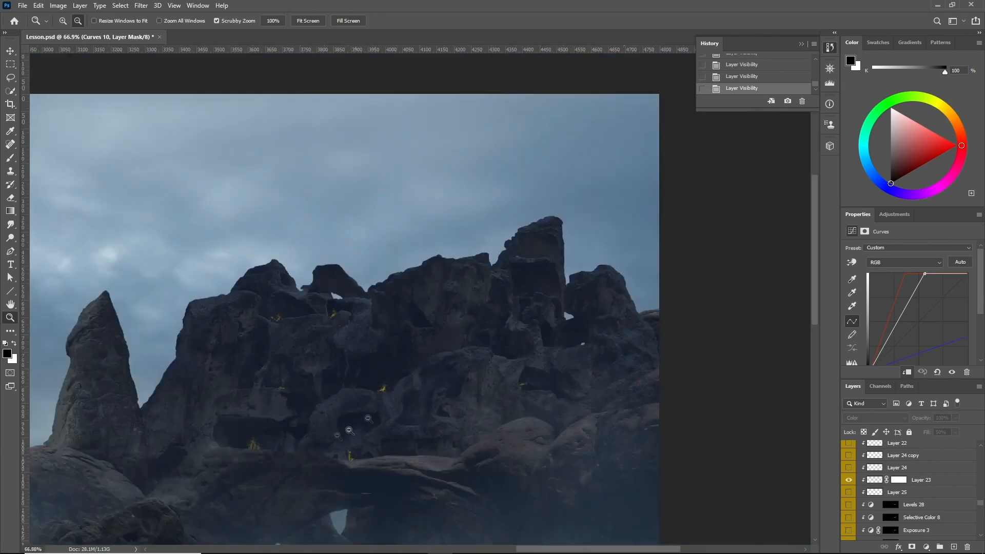
pyautogui.moveTo(339, 433); pyautogui.dragTo(362, 432)
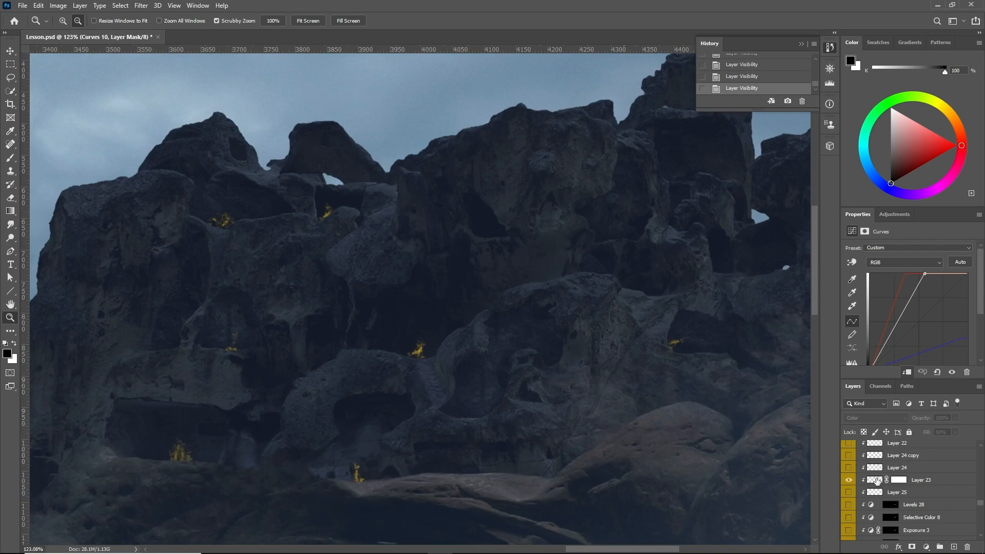
# Step: Make Layer 24, directly above the fire layer, visible
pyautogui.click(11, 158)
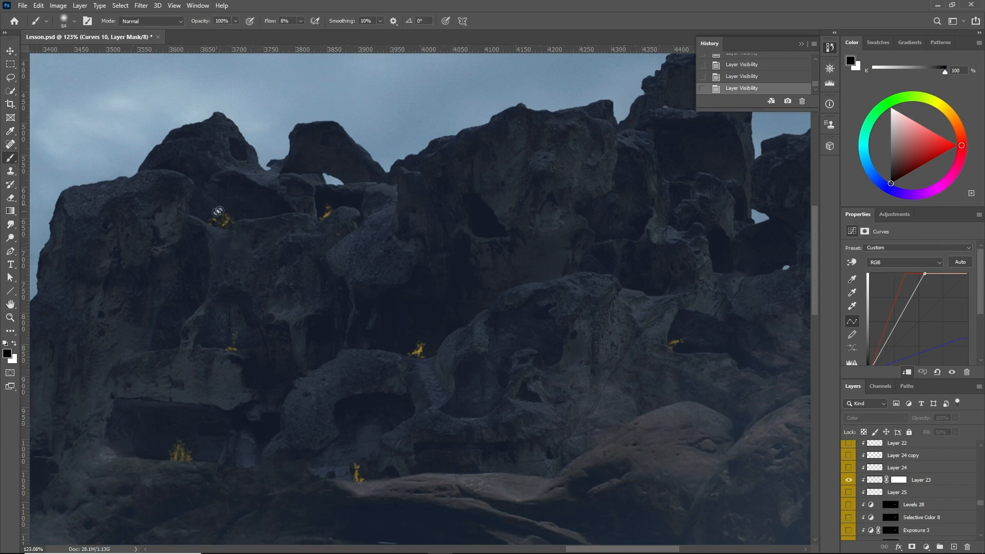
pyautogui.click(10, 317)
pyautogui.moveTo(115, 467); pyautogui.dragTo(464, 469)
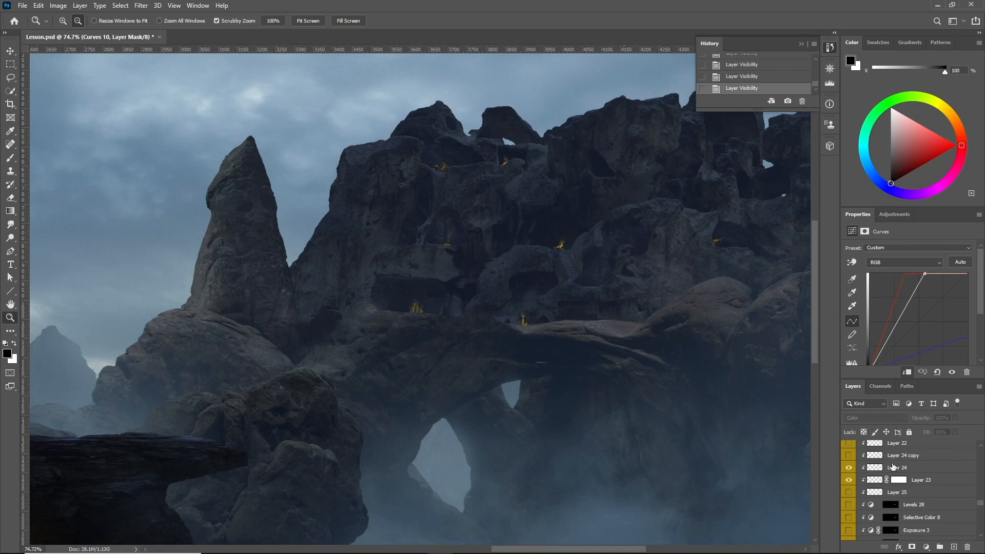
# Step: Compare the cliff fires with Layer 24 shown and hidden, leave it visible, and make Layer 24 copy visible too
pyautogui.click(895, 455)
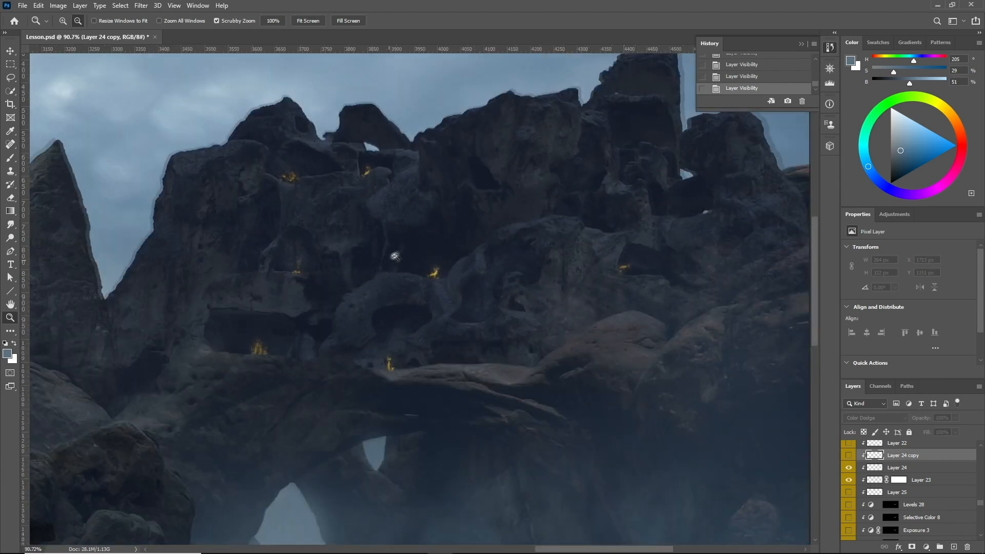
pyautogui.moveTo(395, 256); pyautogui.dragTo(409, 255)
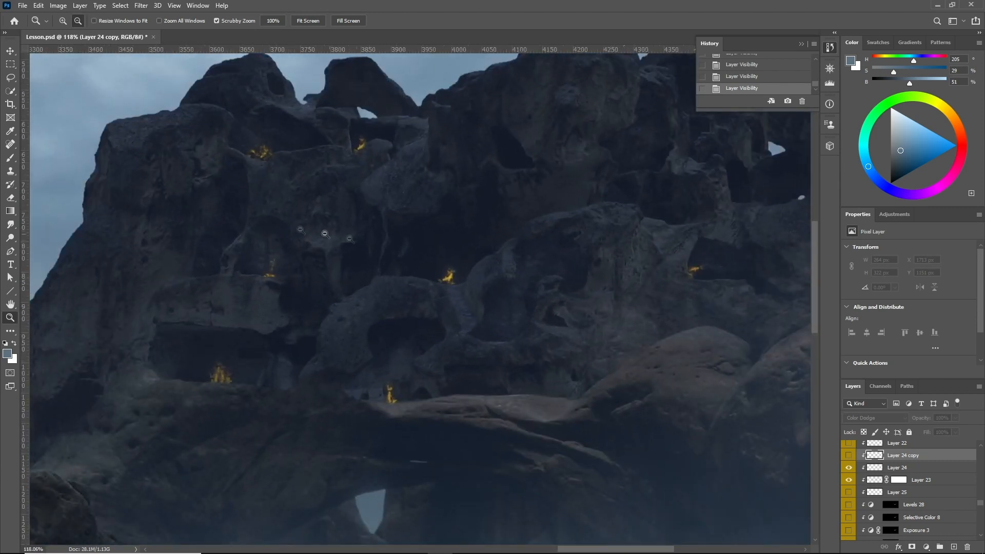
pyautogui.click(10, 157)
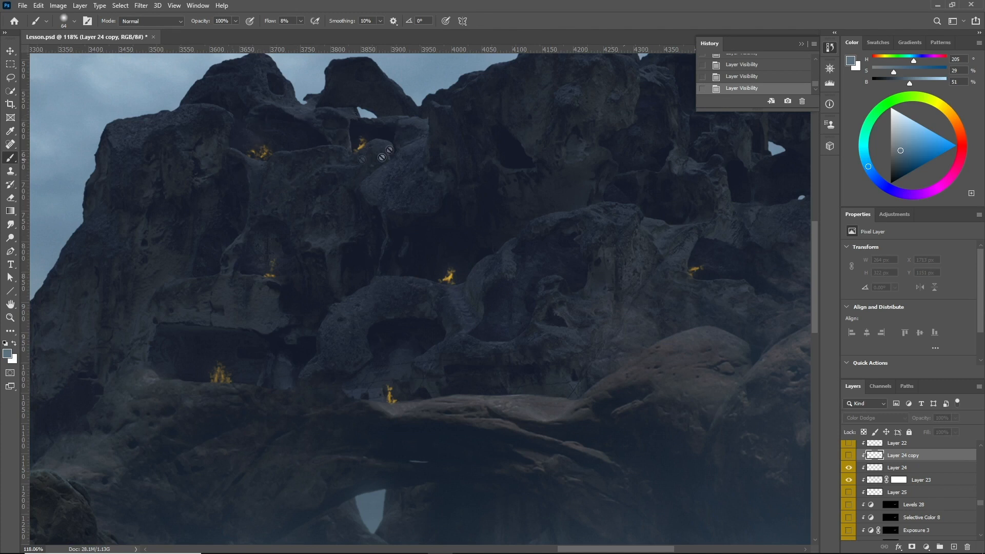
pyautogui.click(890, 468)
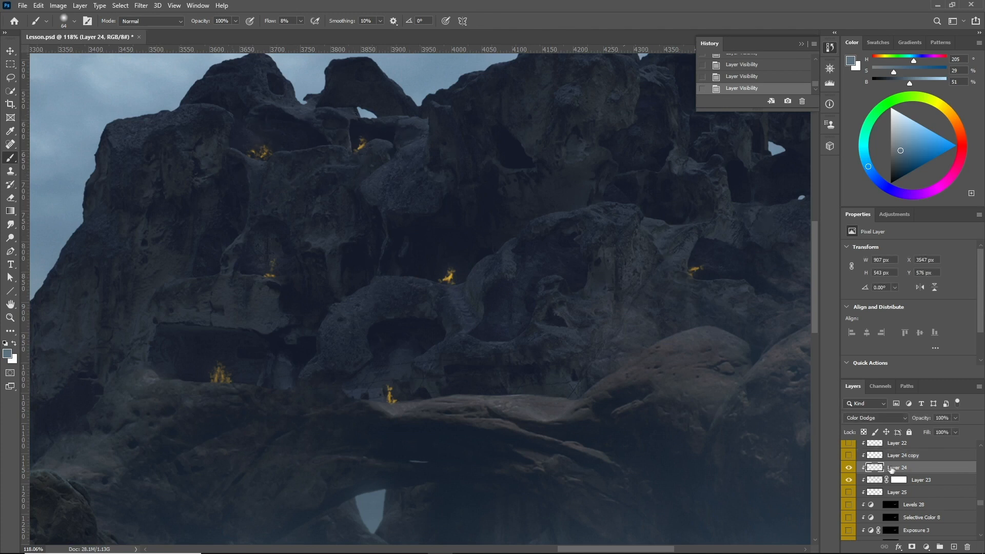
pyautogui.click(849, 467)
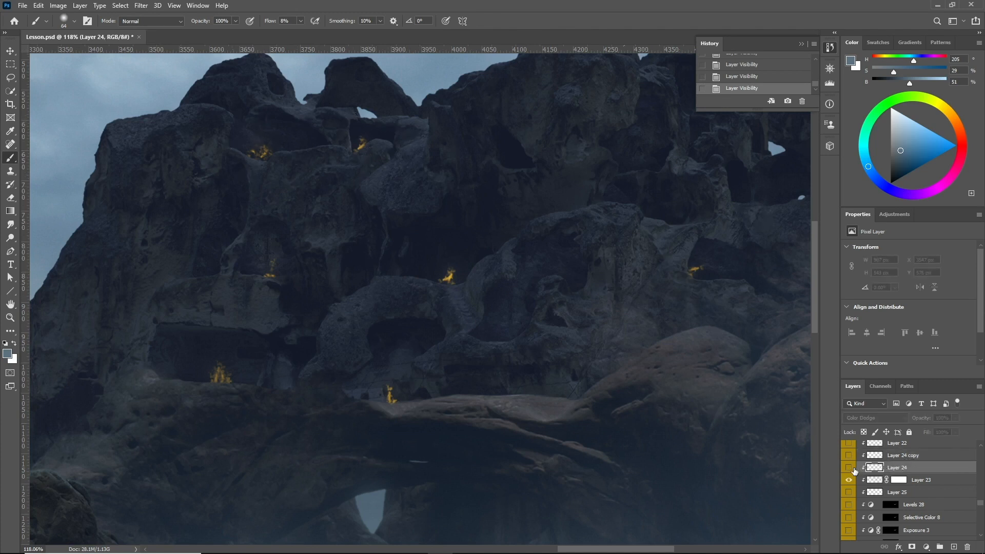
pyautogui.click(849, 468)
pyautogui.click(854, 456)
pyautogui.click(850, 455)
# Step: Make Layer 22 visible and select it to bring in the red tint around the rock hollows
pyautogui.scroll(3, 858, 457)
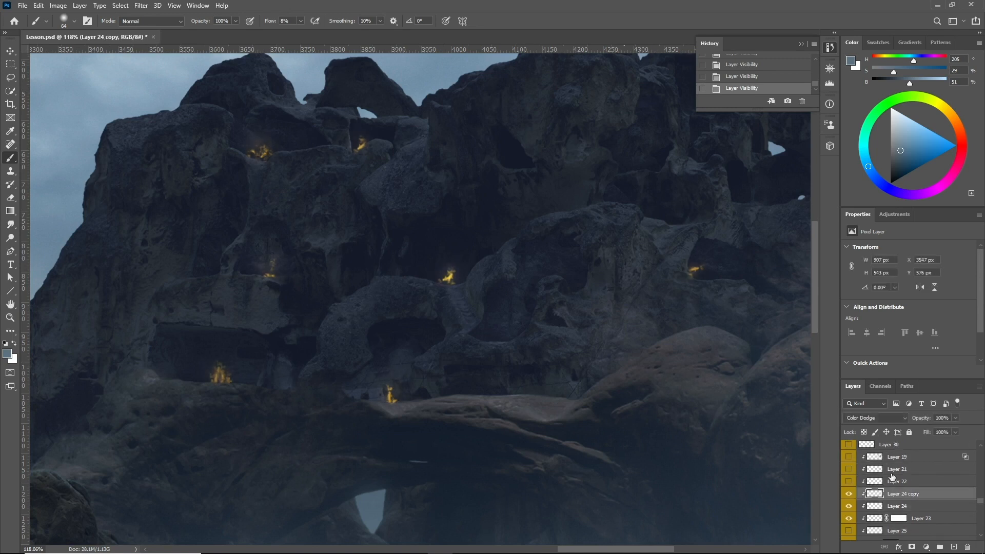
pyautogui.click(849, 481)
pyautogui.click(896, 481)
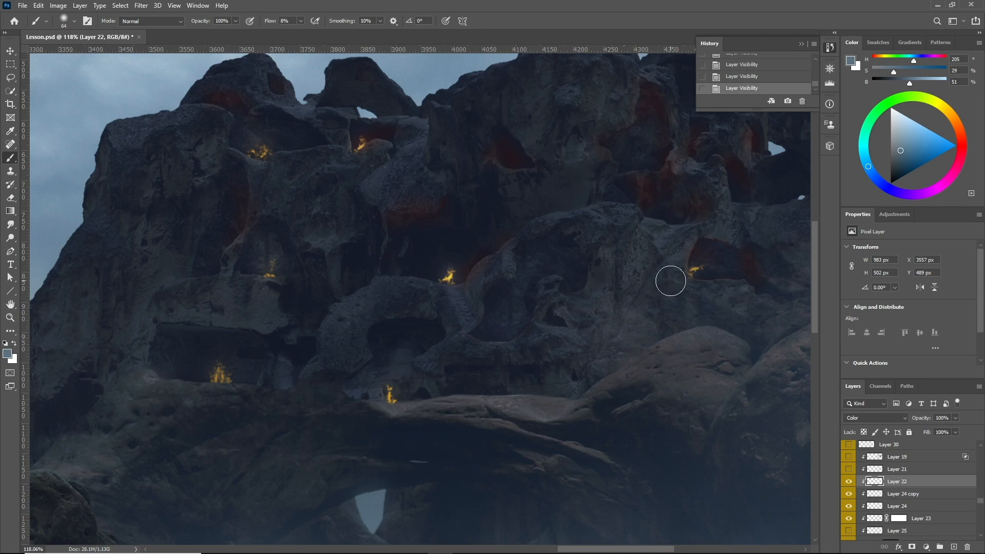
pyautogui.moveTo(363, 281); pyautogui.dragTo(519, 195)
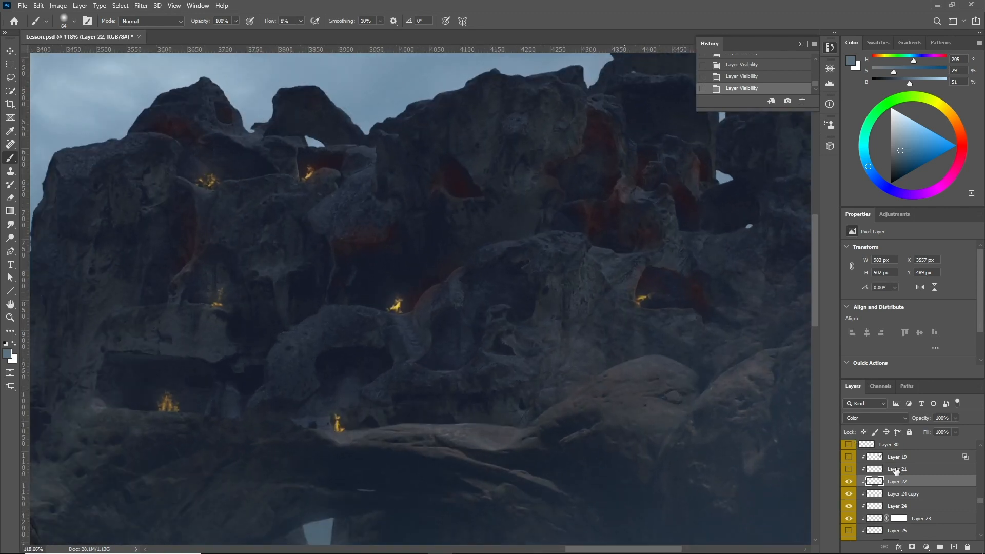
# Step: Examine Layer 22's red tint on the rocks and preview Layer 21 over the hollows, leaving Layer 21 hidden
pyautogui.click(895, 470)
pyautogui.click(872, 481)
pyautogui.click(895, 470)
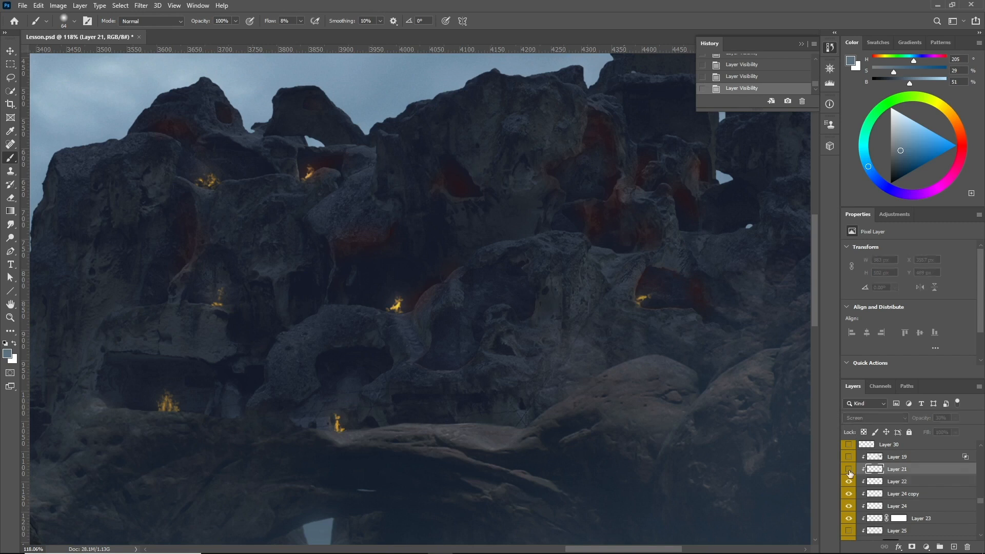
pyautogui.click(891, 482)
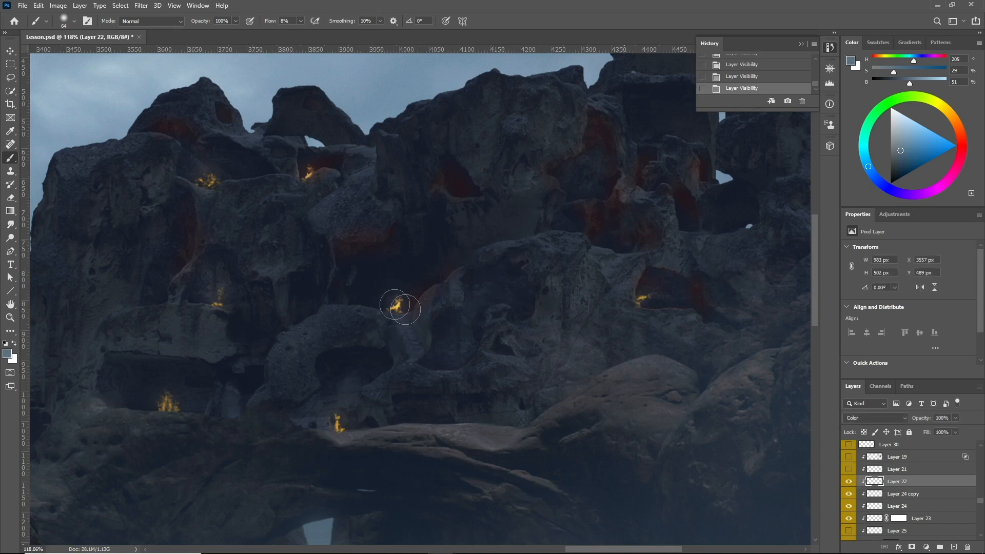
pyautogui.scroll(-2, 323, 256)
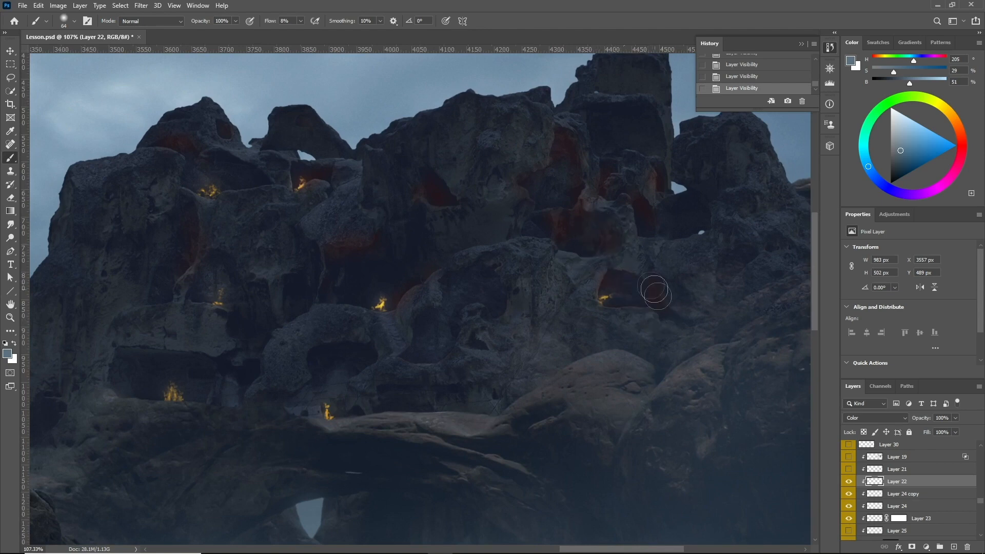
pyautogui.scroll(-3, 560, 234)
pyautogui.scroll(4, 391, 242)
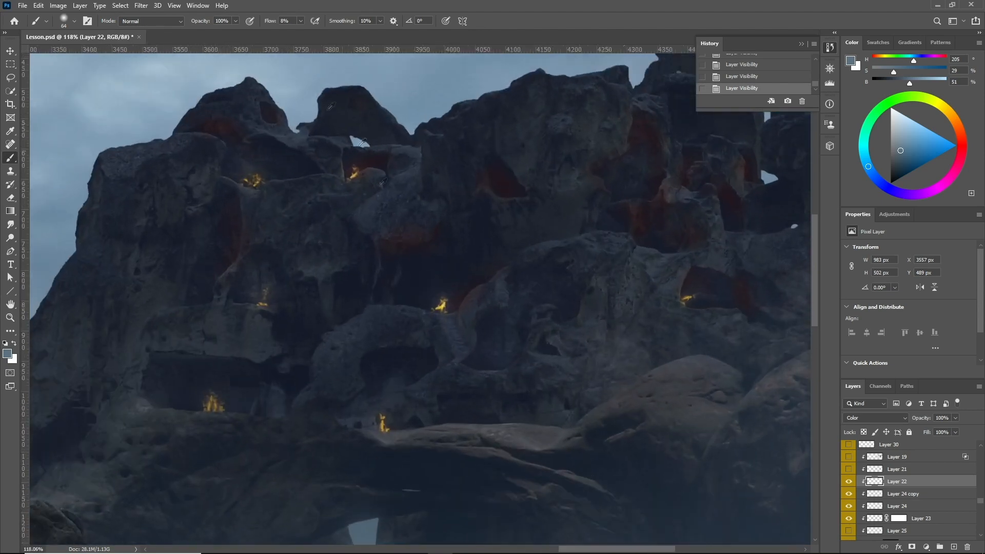
pyautogui.click(872, 469)
pyautogui.click(849, 469)
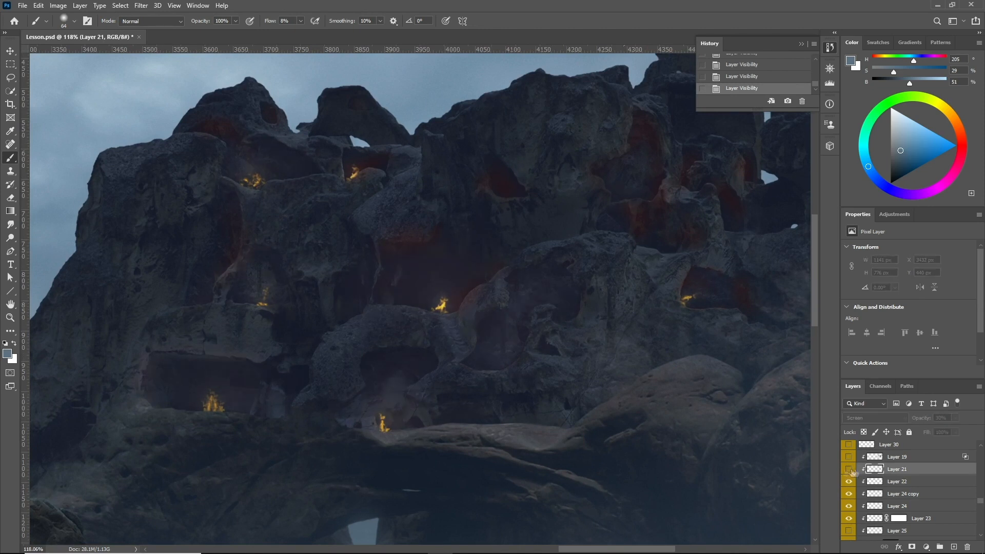
# Step: Select Color Balance 13, switch to the Quick Selection tool, and make the adjustment visible
pyautogui.scroll(-2, 904, 475)
pyautogui.scroll(-2, 904, 476)
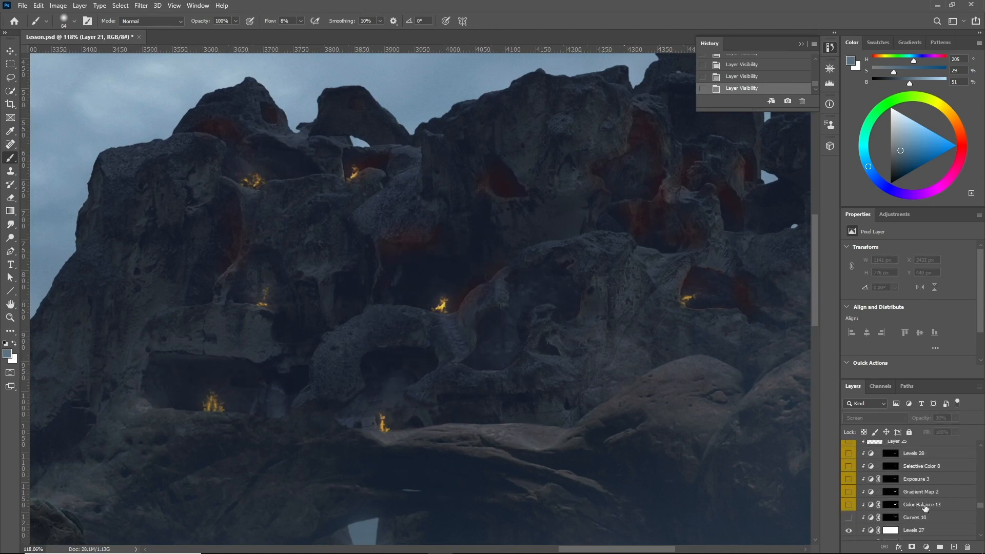
pyautogui.click(924, 504)
pyautogui.scroll(-3, 566, 346)
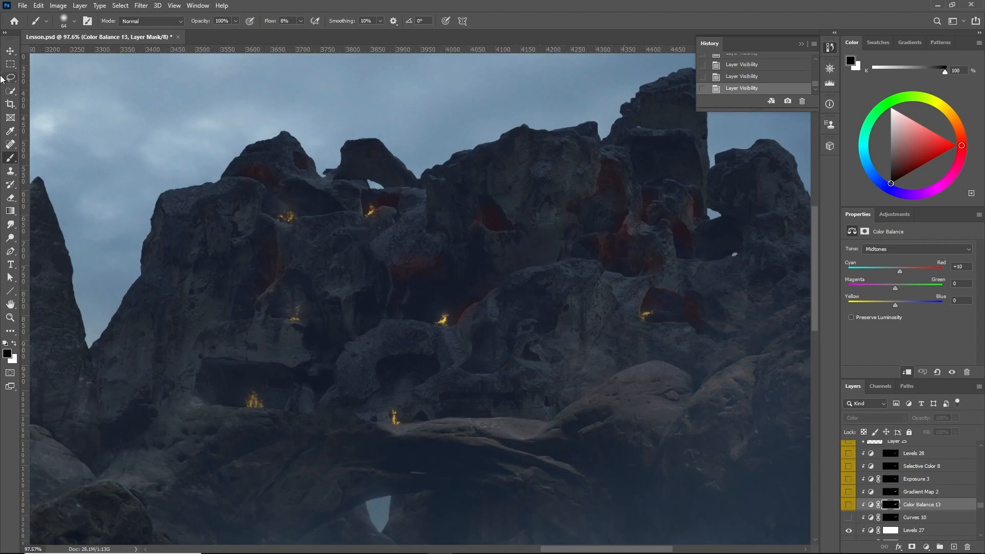
pyautogui.click(11, 91)
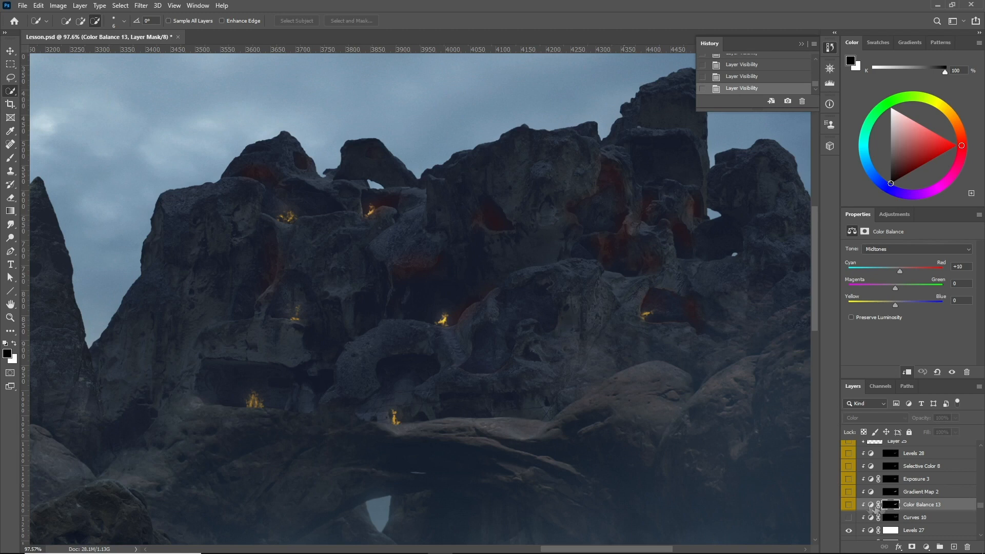
pyautogui.click(849, 506)
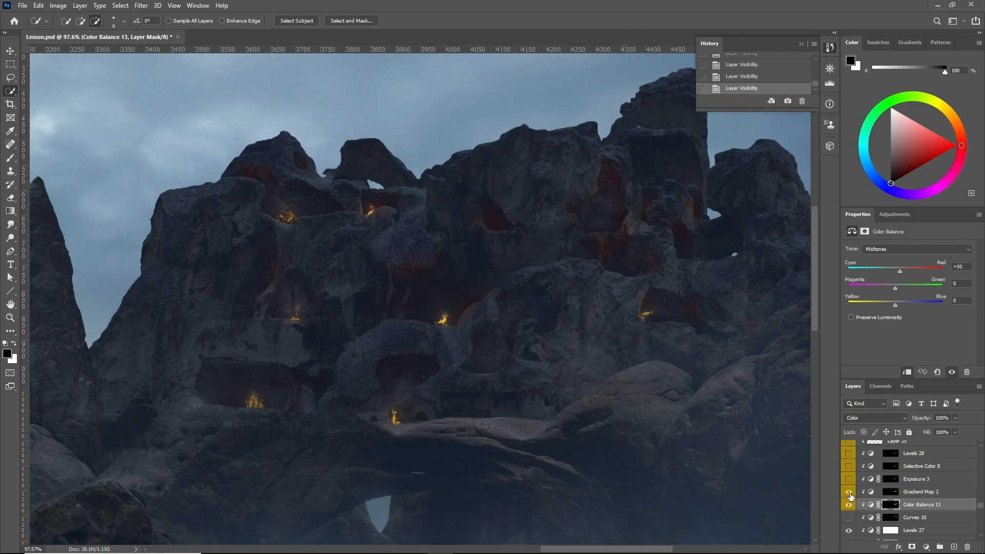
# Step: Make Gradient Map 2 visible and inspect its black-to-yellow gradient and its effect on the hollows
pyautogui.click(849, 493)
pyautogui.click(915, 493)
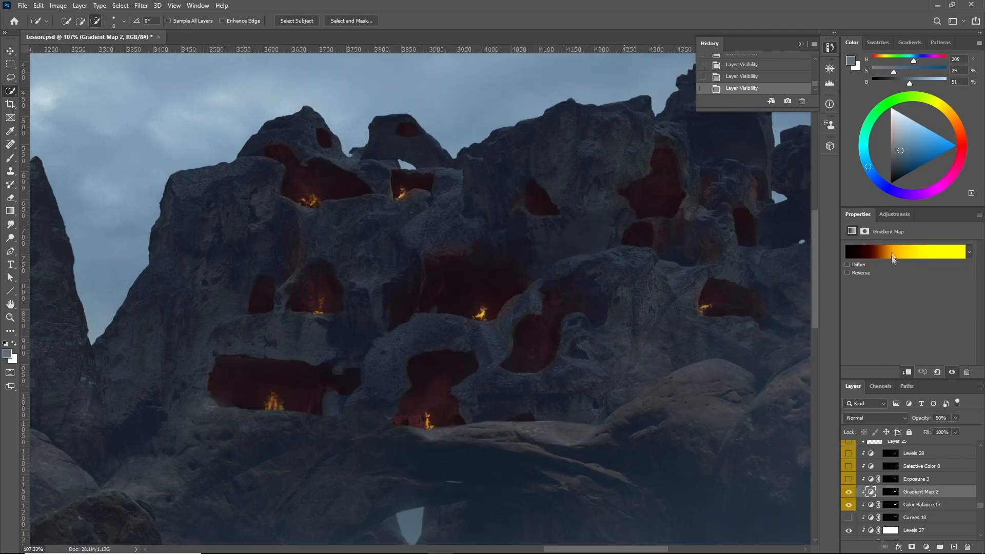
pyautogui.click(891, 251)
pyautogui.click(522, 133)
pyautogui.press('w')
pyautogui.scroll(-3, 456, 263)
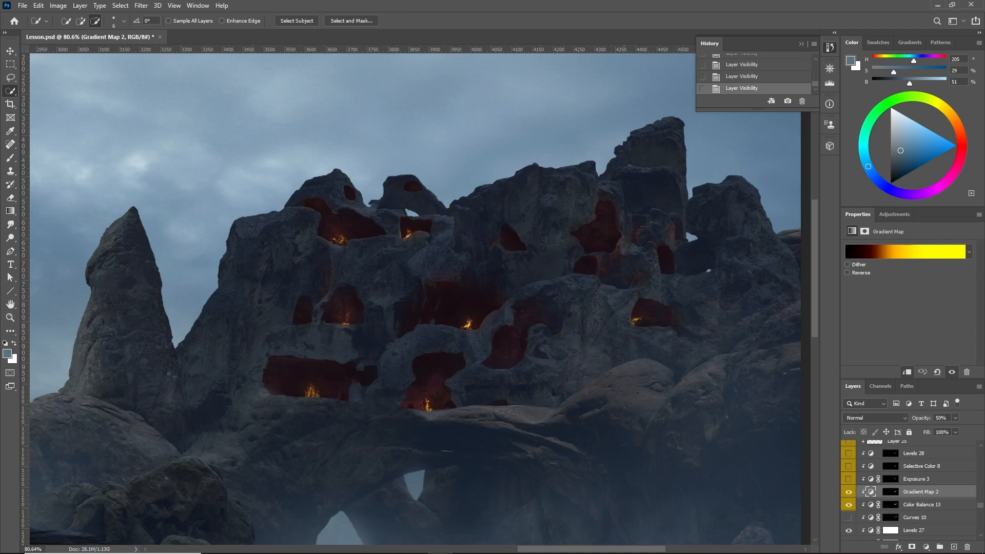
# Step: Select Exposure 3 and make it visible to brighten the fire glow inside the hollows
pyautogui.scroll(3, 449, 451)
pyautogui.click(916, 479)
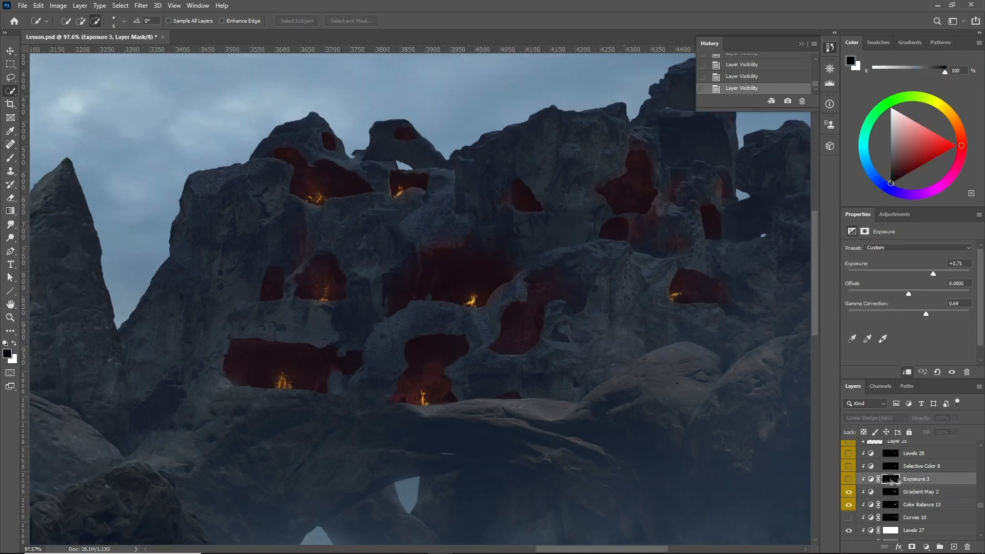
pyautogui.click(849, 480)
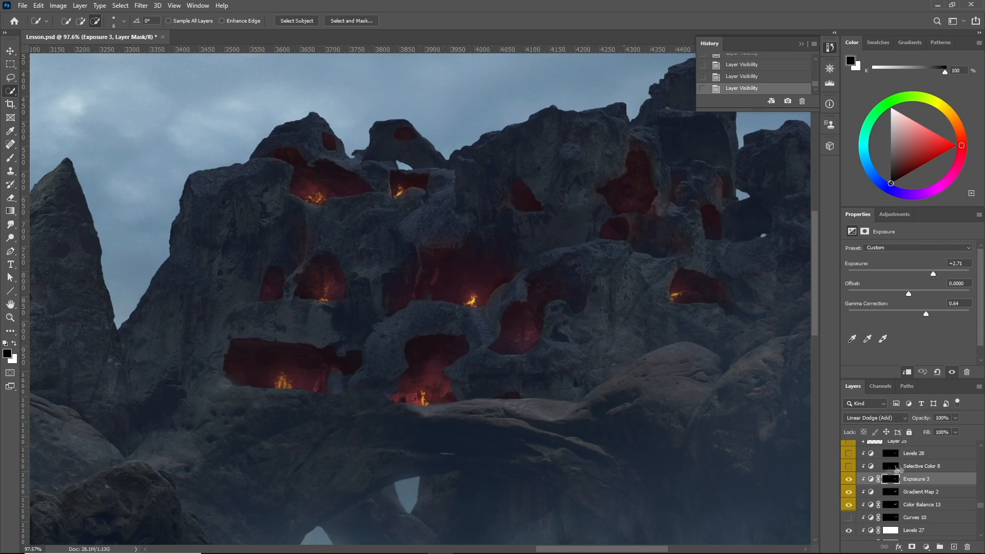
# Step: Make Selective Color 8 visible and, for its Neutrals, lower the cyan and raise the yellow slightly
pyautogui.click(921, 466)
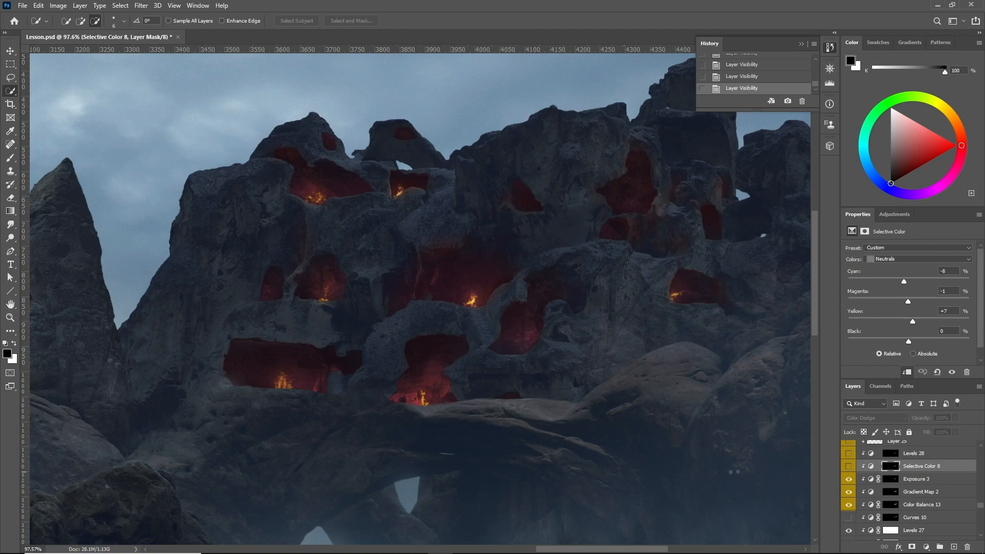
pyautogui.click(848, 466)
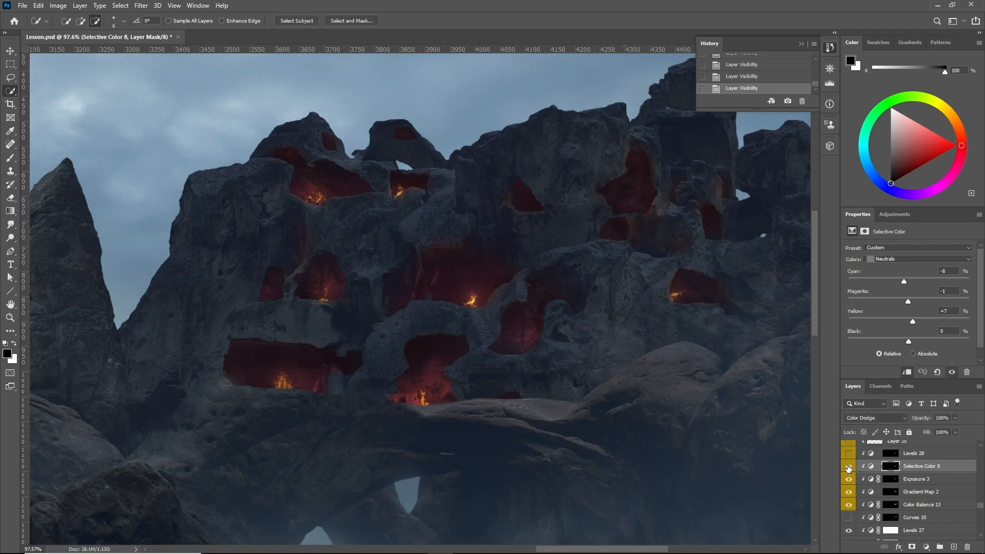
pyautogui.click(870, 466)
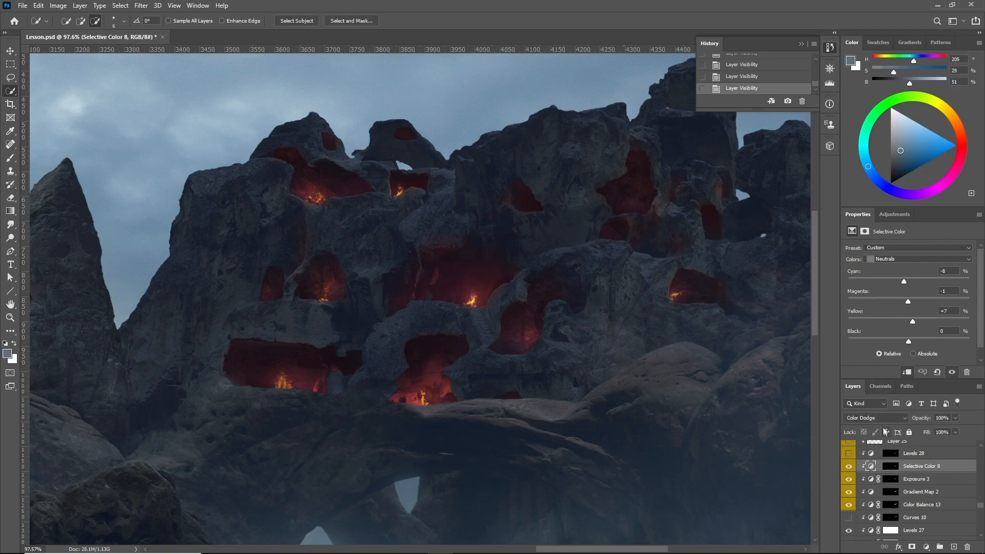
pyautogui.moveTo(904, 281); pyautogui.dragTo(896, 282)
pyautogui.moveTo(912, 321); pyautogui.dragTo(917, 322)
# Step: Make Levels 28 visible and check how its Blue channel adjustment changes the glow in the hollows
pyautogui.click(912, 455)
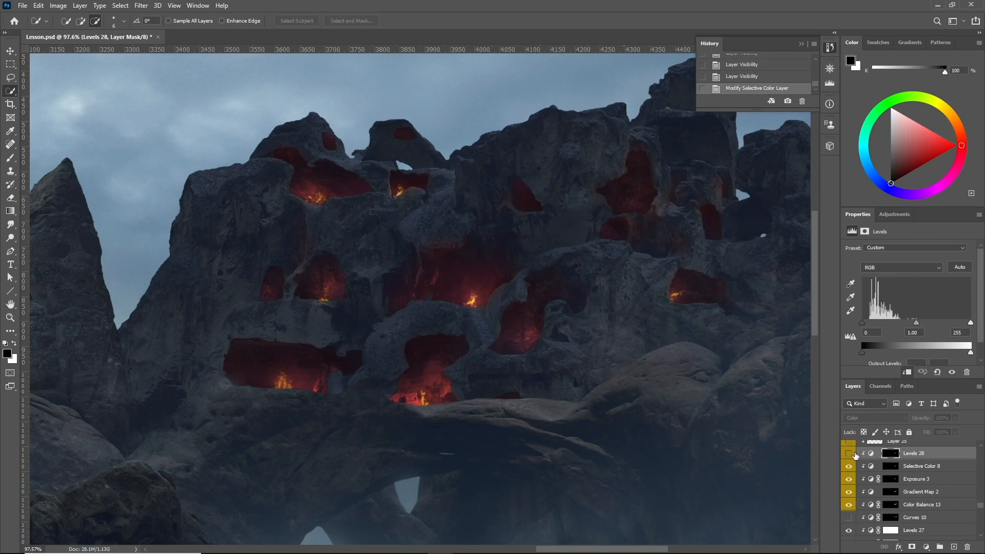
pyautogui.click(847, 453)
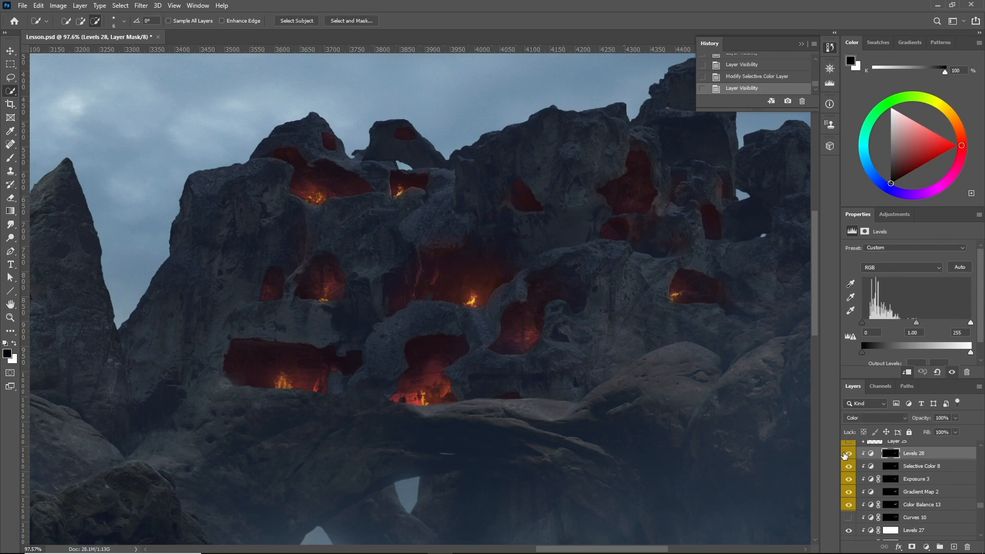
pyautogui.click(912, 267)
pyautogui.click(912, 278)
pyautogui.click(912, 267)
pyautogui.click(905, 298)
pyautogui.moveTo(916, 322); pyautogui.dragTo(920, 323)
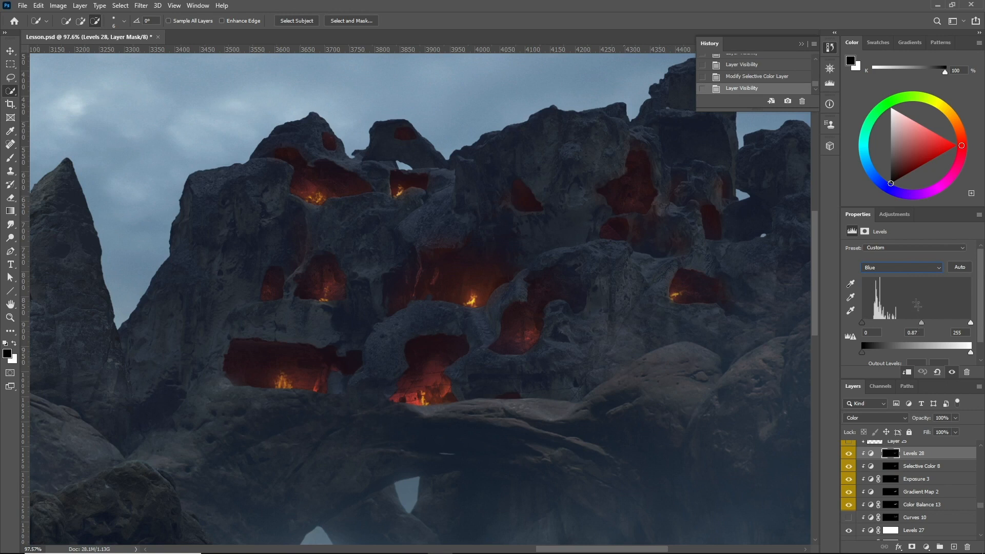
pyautogui.click(849, 454)
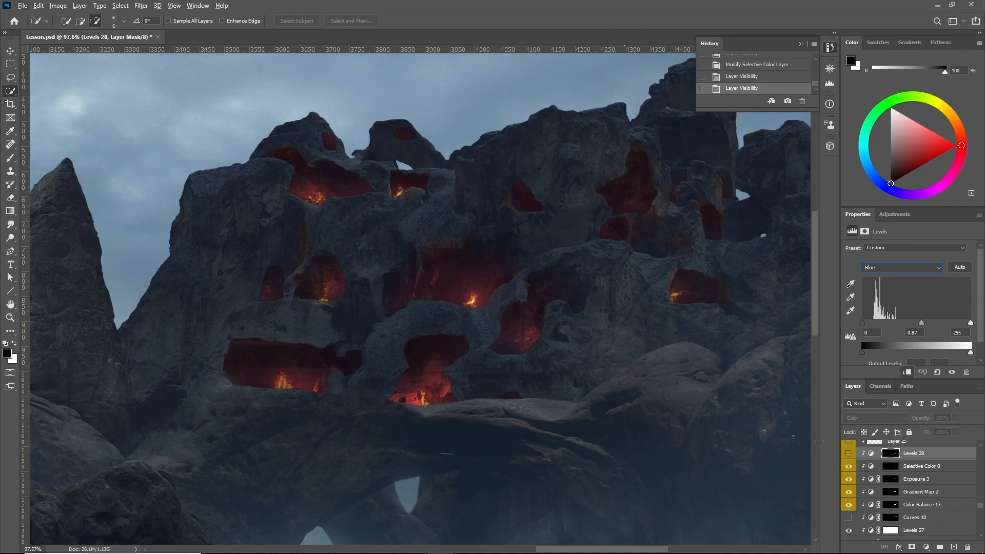
pyautogui.click(849, 454)
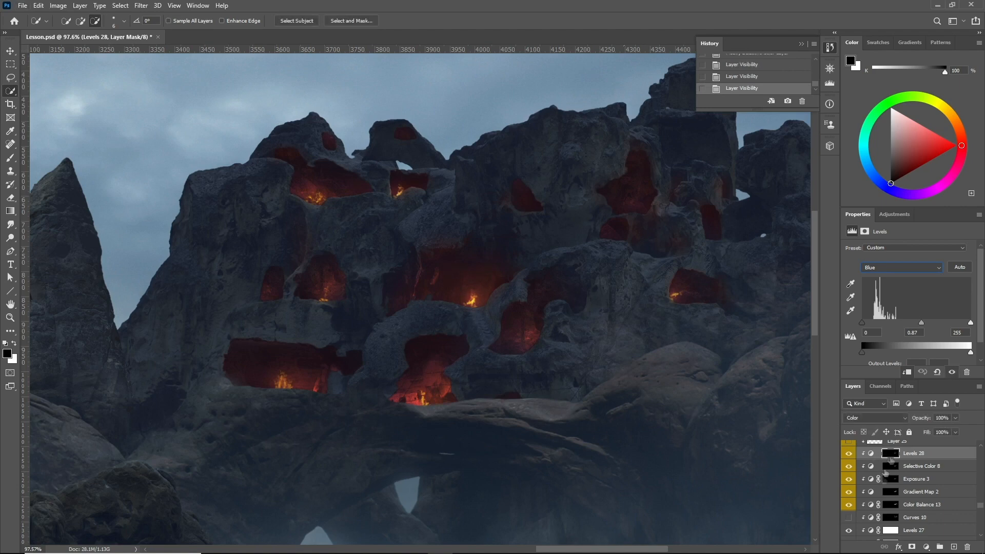
# Step: Compare the glow around the hollow edges with Curves 10 shown and hidden, leaving it visible
pyautogui.click(10, 318)
pyautogui.moveTo(474, 357)
pyautogui.mouseDown()
pyautogui.moveTo(439, 354)
pyautogui.moveTo(475, 352)
pyautogui.mouseUp()
pyautogui.click(928, 520)
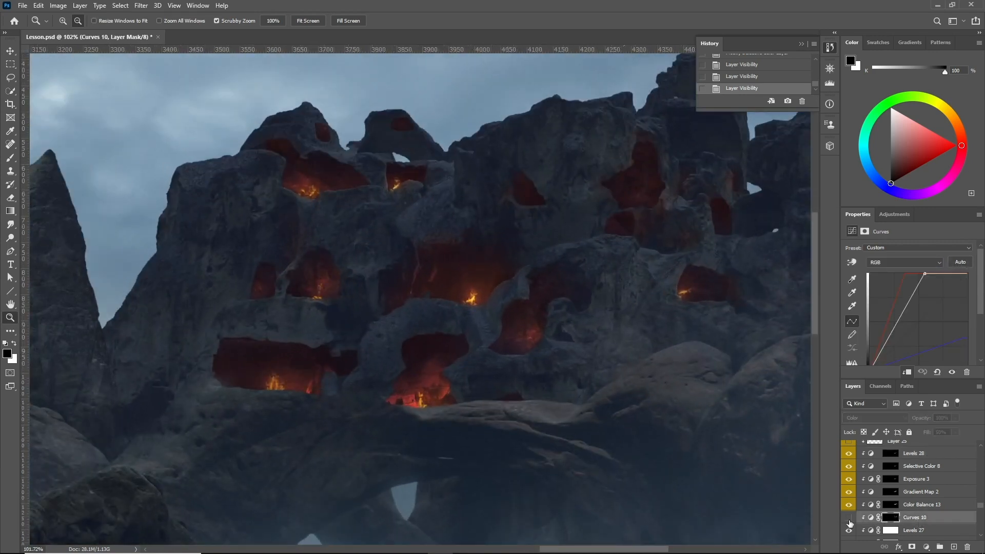
pyautogui.click(849, 519)
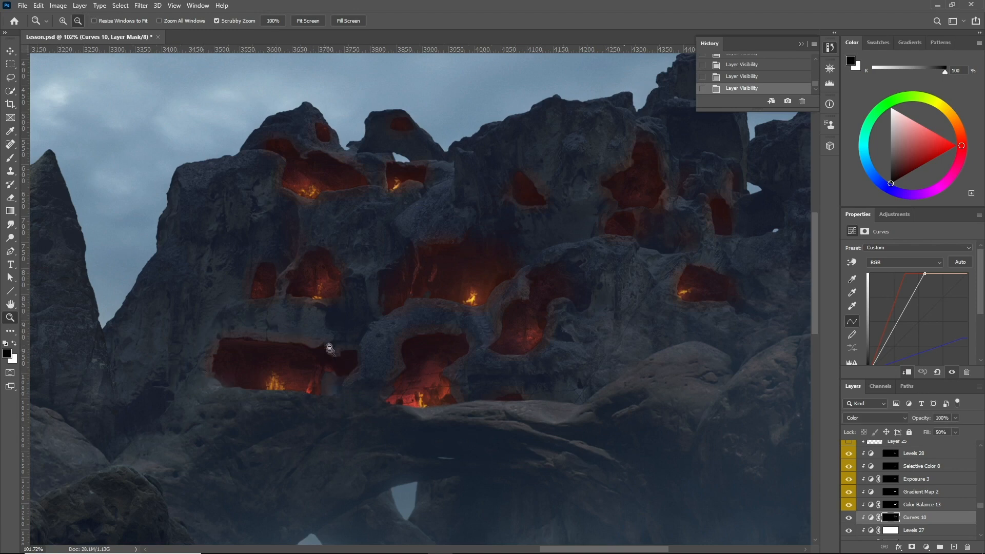
pyautogui.click(849, 519)
pyautogui.moveTo(363, 346); pyautogui.dragTo(403, 312)
pyautogui.moveTo(460, 330); pyautogui.dragTo(484, 320)
pyautogui.moveTo(350, 329); pyautogui.dragTo(380, 315)
pyautogui.click(848, 517)
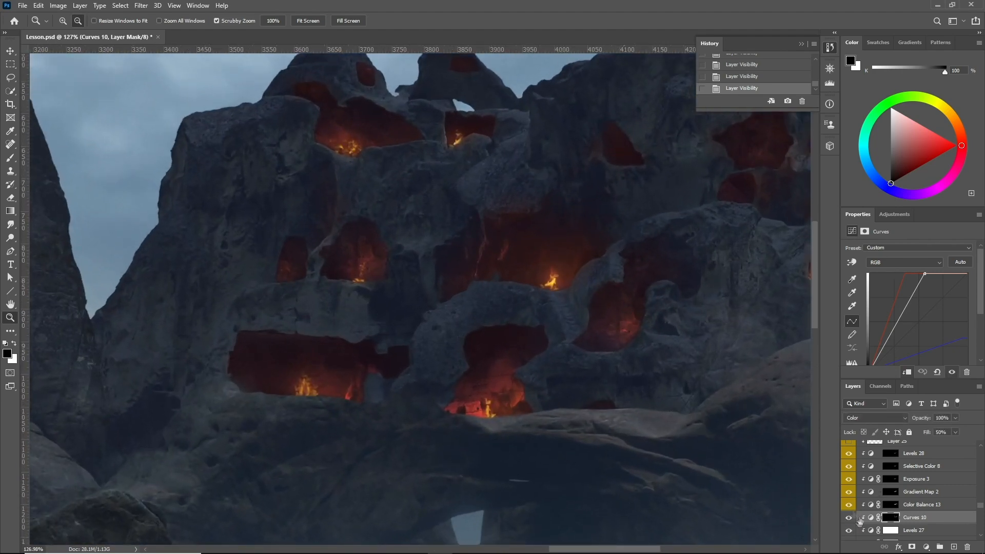
pyautogui.moveTo(543, 321); pyautogui.dragTo(520, 319)
pyautogui.moveTo(667, 306); pyautogui.dragTo(686, 293)
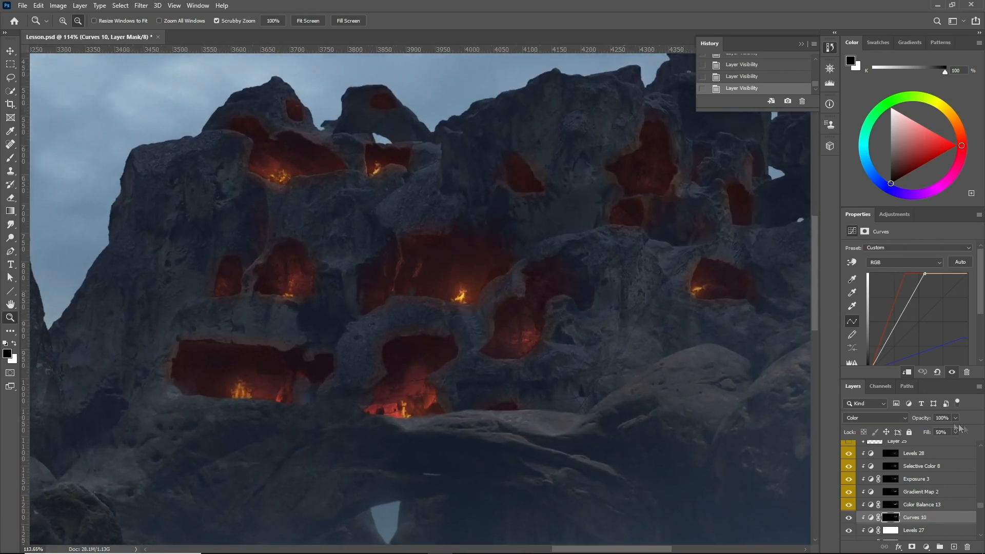
# Step: Set the opacity of Curves 10 to 50% and review the fire glow across the whole rock formation
pyautogui.write('50')
pyautogui.moveTo(453, 307); pyautogui.dragTo(499, 288)
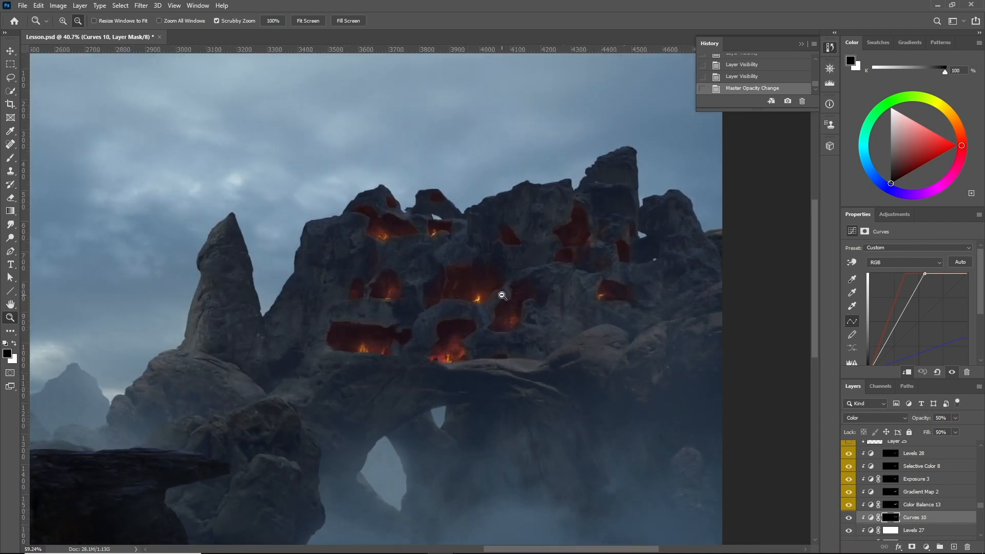
pyautogui.scroll(2, 917, 501)
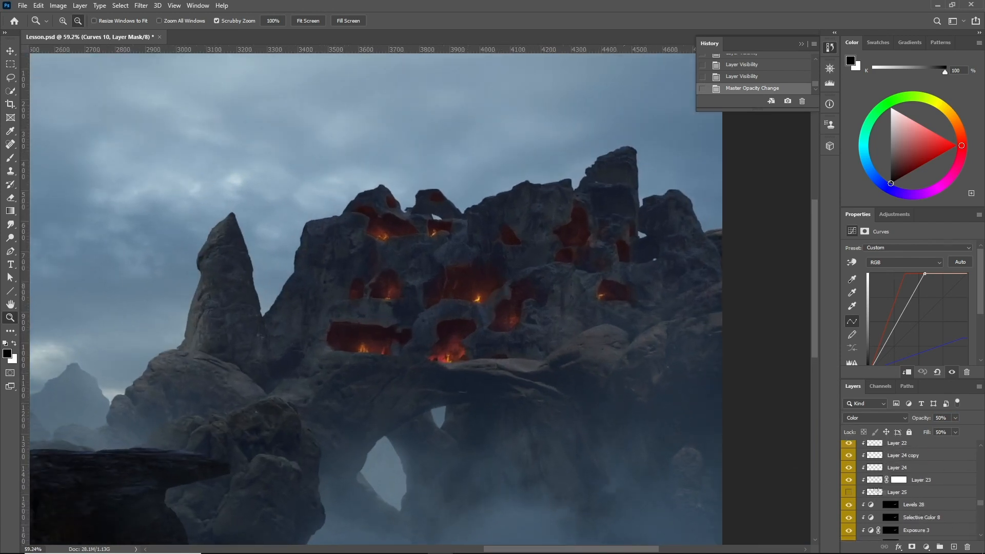
# Step: Make Layer 25 visible and check its effect on the glow in the rock formation's hollows
pyautogui.click(869, 491)
pyautogui.click(848, 492)
pyautogui.moveTo(559, 348); pyautogui.dragTo(576, 344)
pyautogui.keyDown('alt'); pyautogui.click(484, 303); pyautogui.keyUp('alt')
pyautogui.scroll(2, 903, 492)
# Step: Make Layer 21 visible and sample an orange from the fire in the central hollow for the Brush tool
pyautogui.click(898, 482)
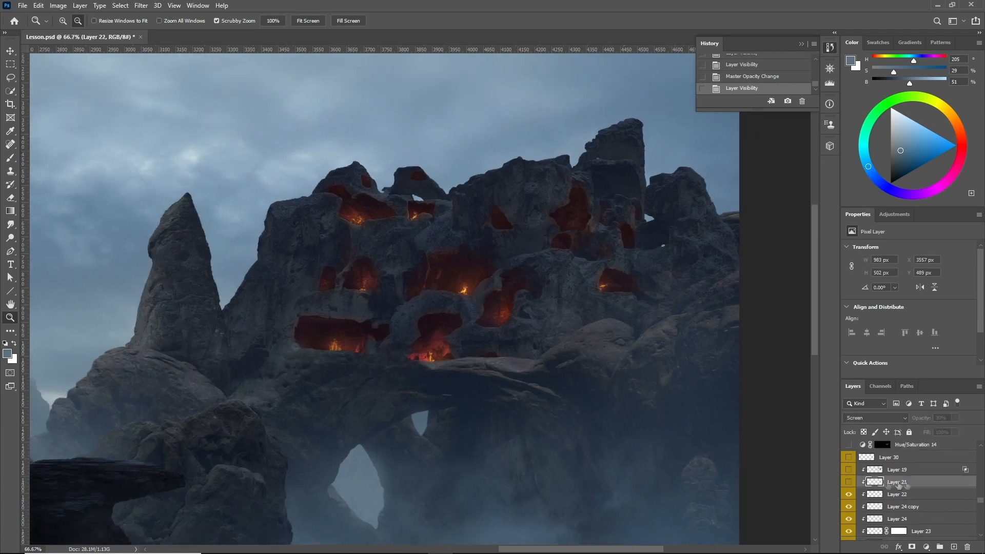
pyautogui.click(10, 157)
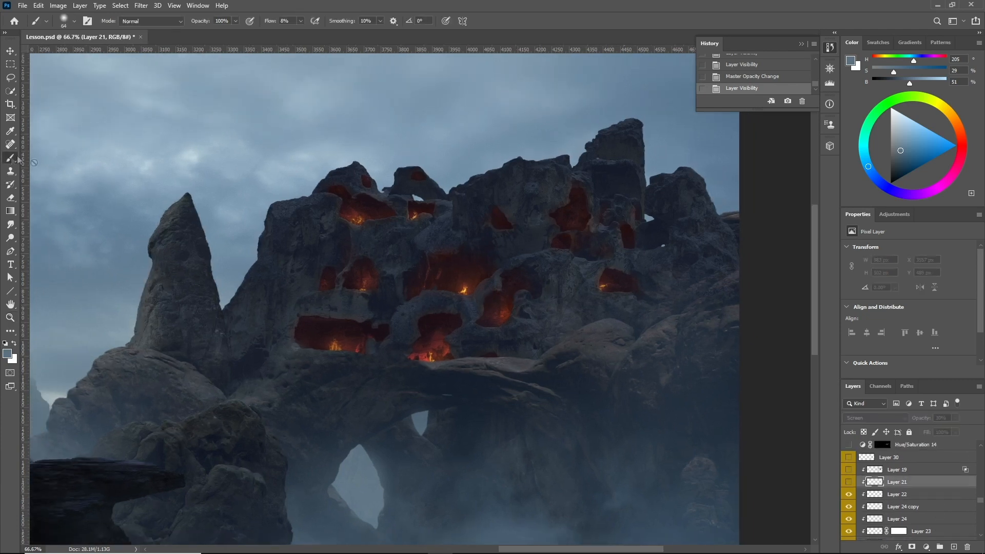
pyautogui.click(849, 482)
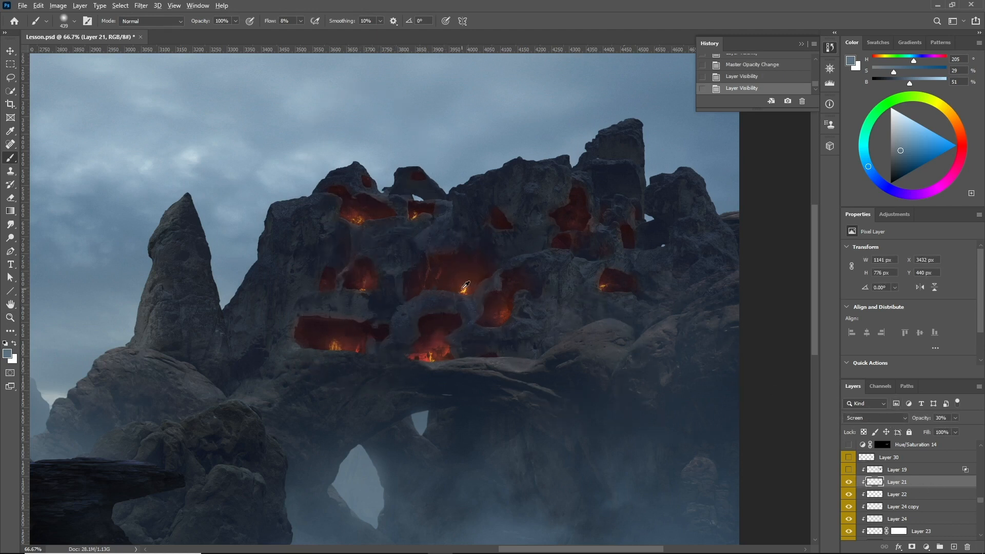
pyautogui.keyDown('alt'); pyautogui.click(465, 289); pyautogui.keyUp('alt')
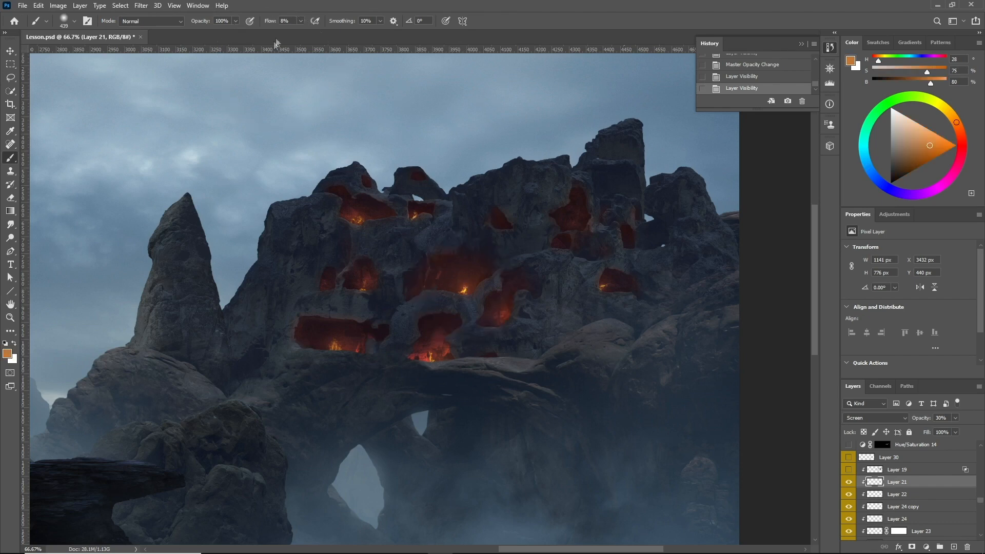
# Step: On Layer 21, sample a brighter orange and brush soft glows over the fires in the lower, central and wide left hollows
pyautogui.moveTo(415, 340); pyautogui.dragTo(426, 345)
pyautogui.scroll(2, 366, 321)
pyautogui.moveTo(505, 359)
pyautogui.mouseDown()
pyautogui.moveTo(435, 363)
pyautogui.moveTo(449, 362)
pyautogui.mouseUp()
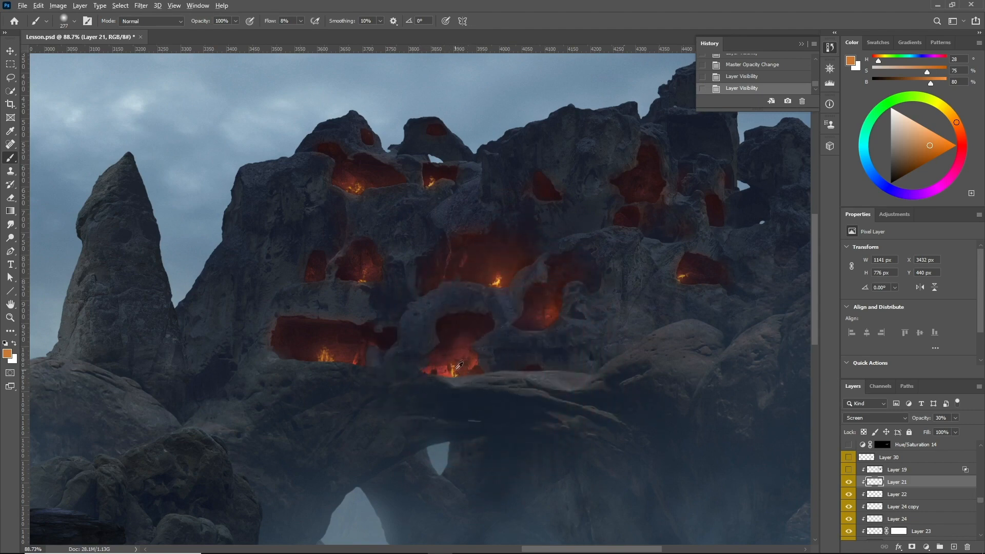
pyautogui.keyDown('alt'); pyautogui.click(456, 365); pyautogui.keyUp('alt')
pyautogui.moveTo(461, 363)
pyautogui.mouseDown()
pyautogui.moveTo(446, 370)
pyautogui.moveTo(462, 369)
pyautogui.mouseUp()
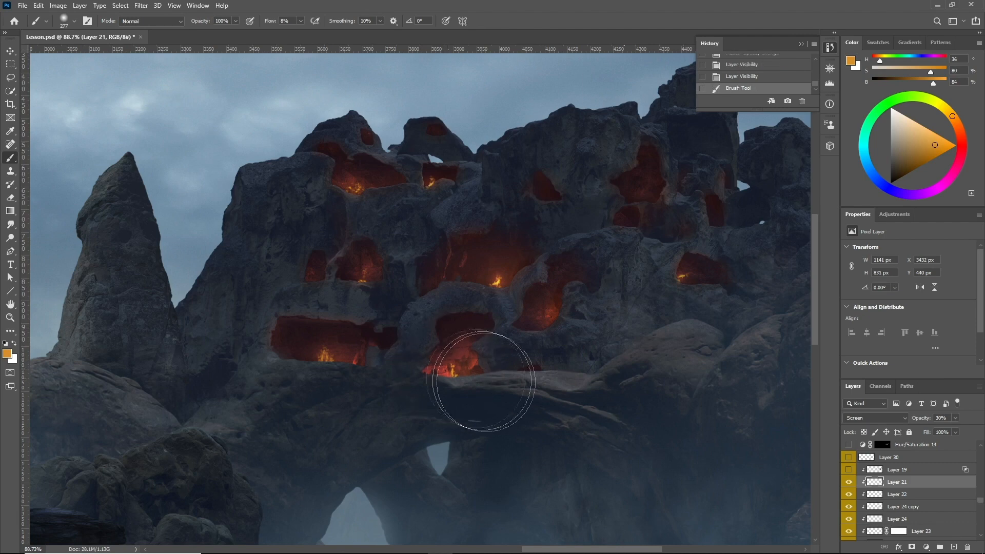
pyautogui.moveTo(509, 261); pyautogui.dragTo(485, 269)
pyautogui.moveTo(329, 325); pyautogui.dragTo(330, 342)
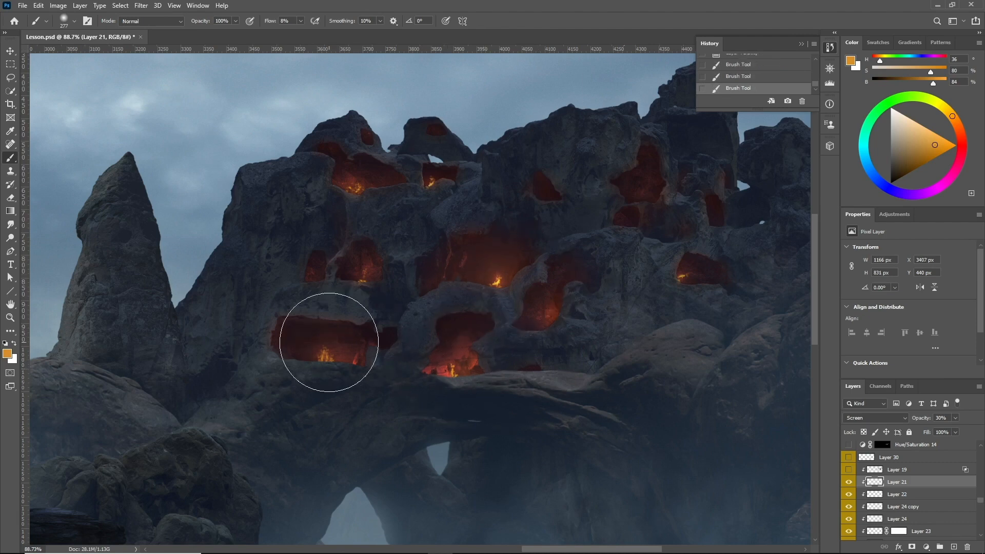
pyautogui.scroll(-3, 416, 304)
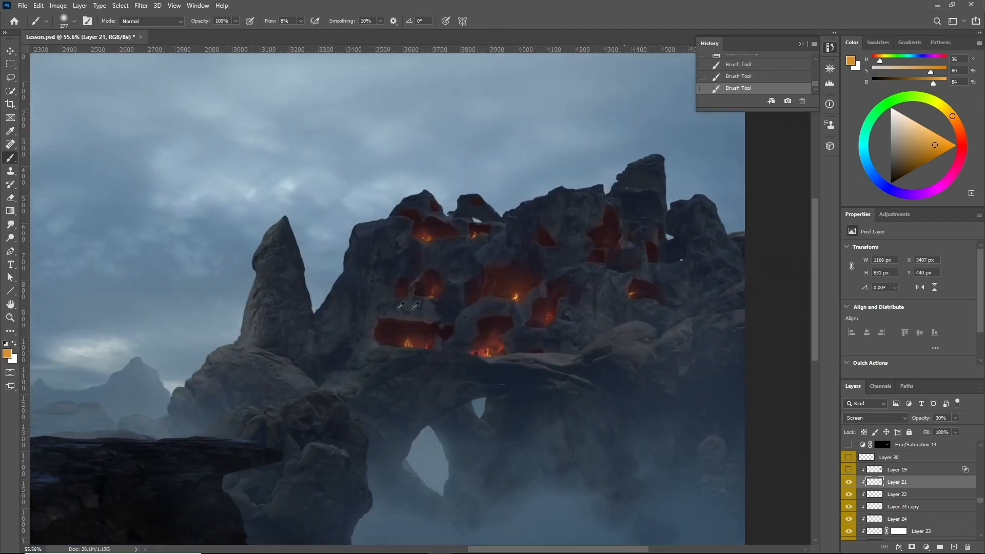
# Step: Compare the hollows' glow with the Color-blended Layer 19 shown and hidden
pyautogui.scroll(2, 416, 304)
pyautogui.click(867, 470)
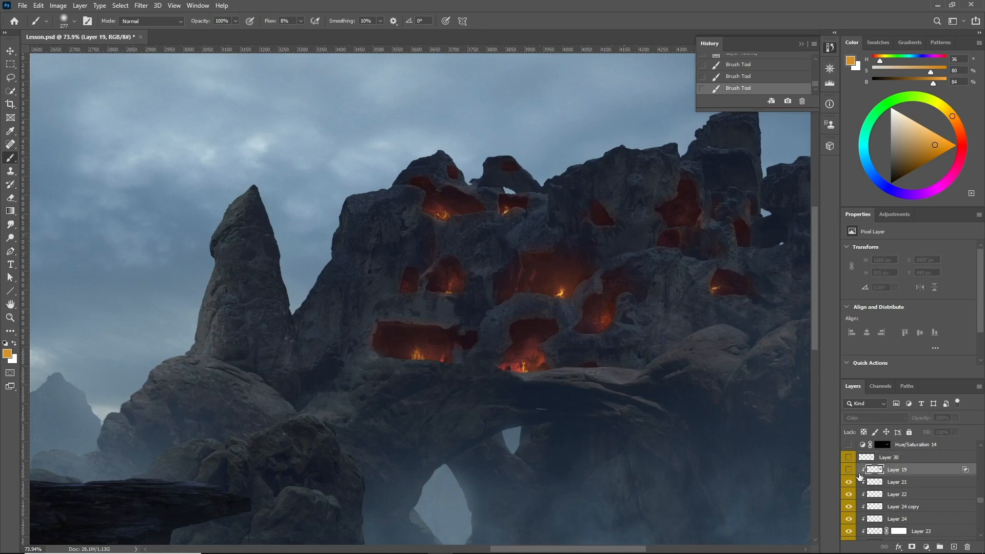
pyautogui.click(847, 470)
pyautogui.click(847, 470)
pyautogui.click(849, 469)
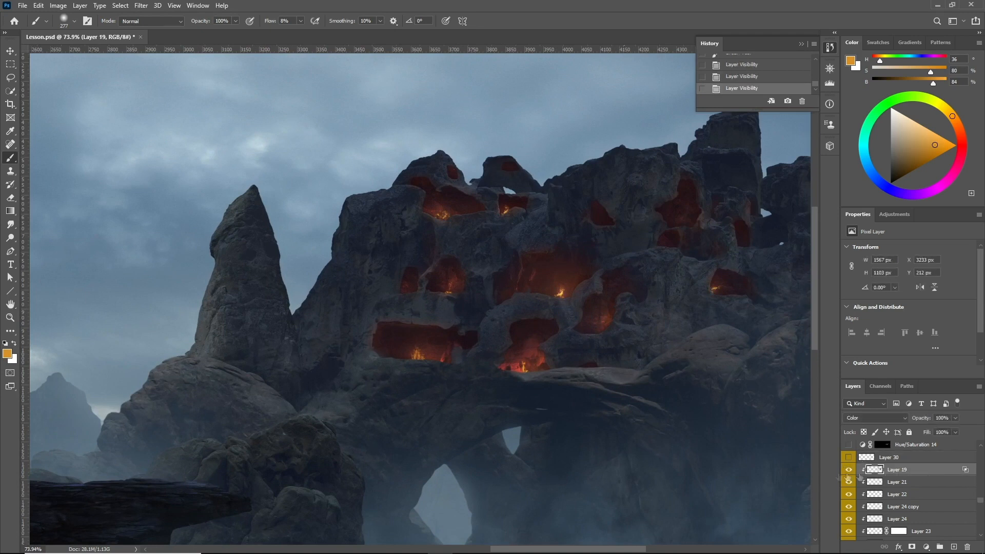
pyautogui.click(849, 471)
pyautogui.click(849, 470)
pyautogui.click(849, 470)
pyautogui.click(851, 469)
pyautogui.click(849, 482)
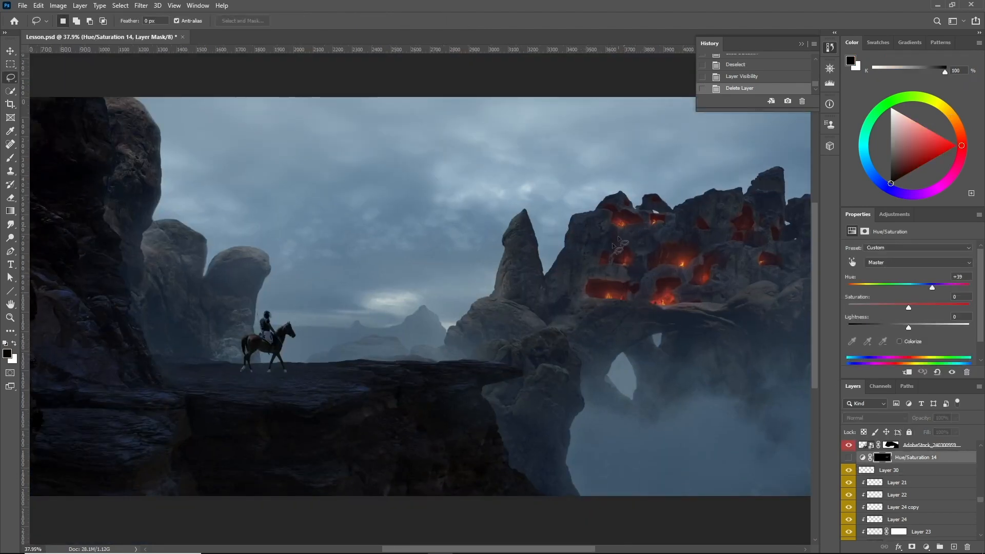
# Step: Make Hue/Saturation 14 visible and set its Hue to +14
pyautogui.scroll(-1, 666, 235)
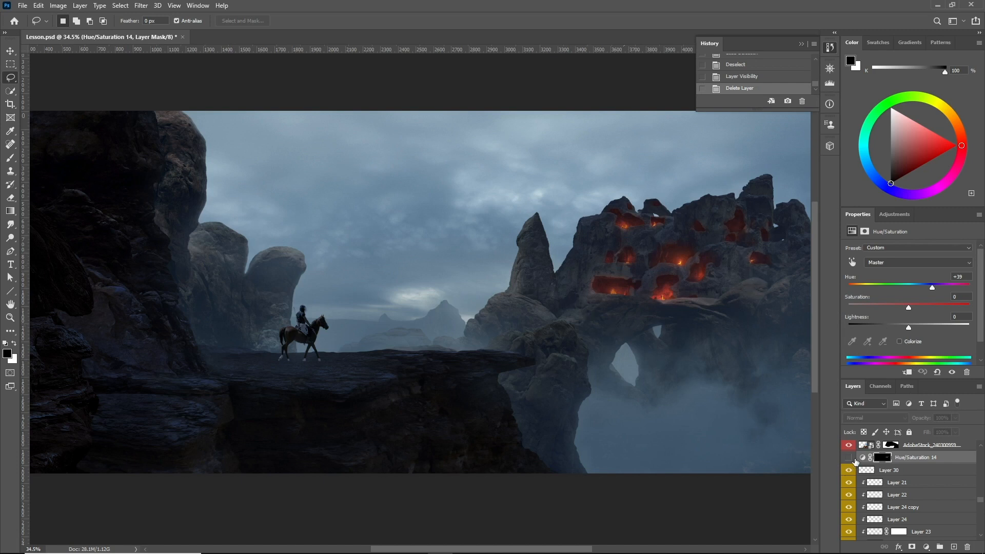
pyautogui.click(849, 458)
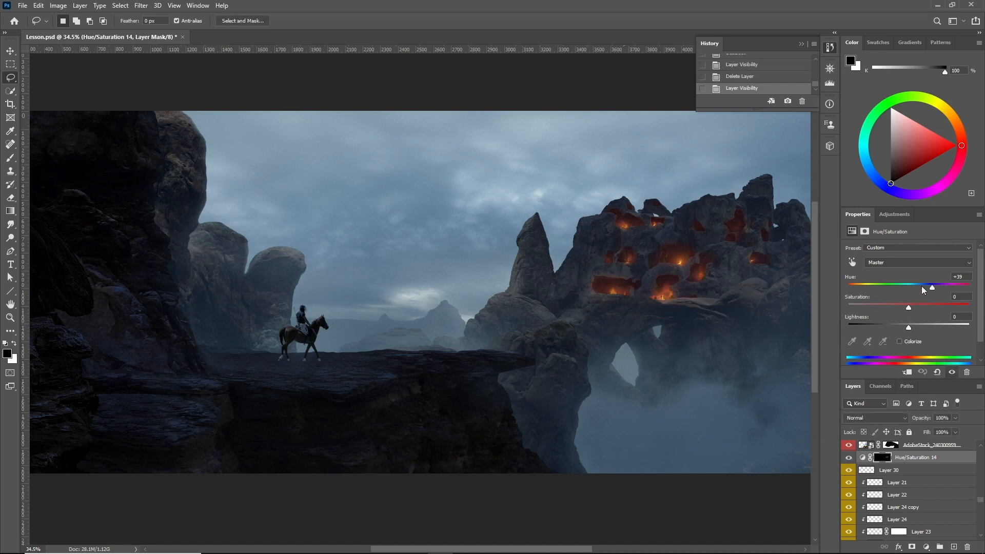
pyautogui.moveTo(921, 292); pyautogui.dragTo(919, 291)
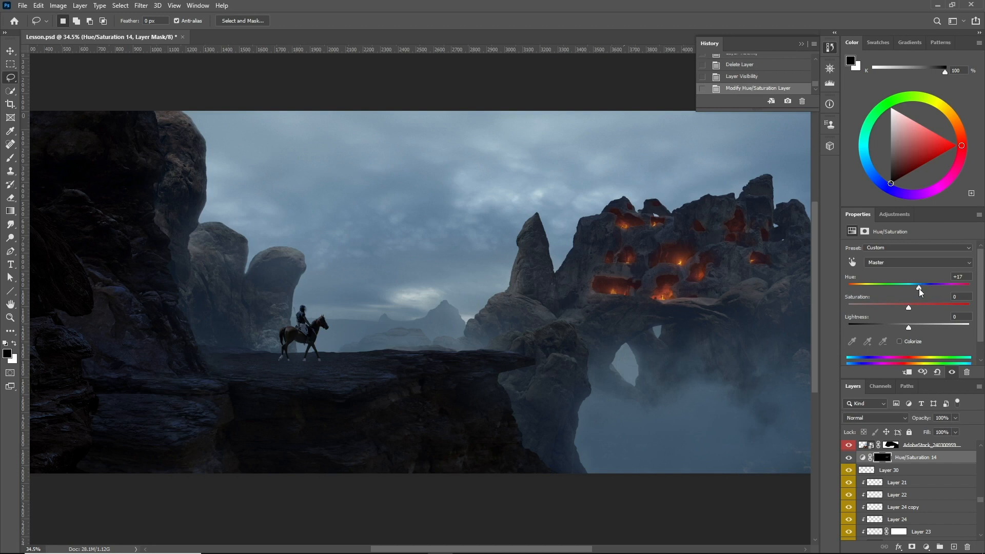
pyautogui.moveTo(919, 288)
pyautogui.mouseDown()
pyautogui.moveTo(908, 289)
pyautogui.moveTo(918, 300)
pyautogui.moveTo(904, 299)
pyautogui.moveTo(918, 302)
pyautogui.mouseUp()
# Step: Compare the rocks with the Screen-blended AdobeStock_240300959 copy layer shown and hidden, leaving it visible
pyautogui.scroll(3, 923, 493)
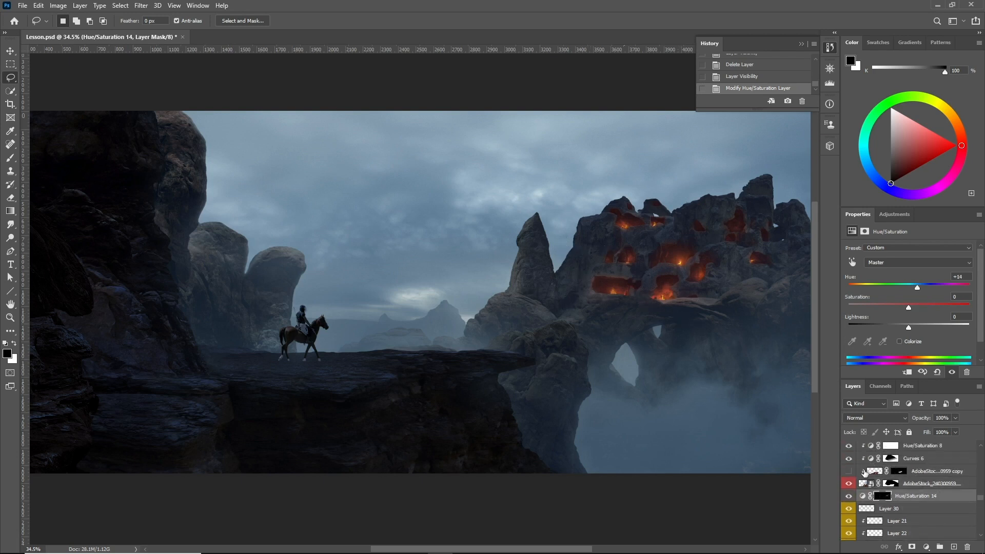
pyautogui.click(848, 471)
pyautogui.click(848, 471)
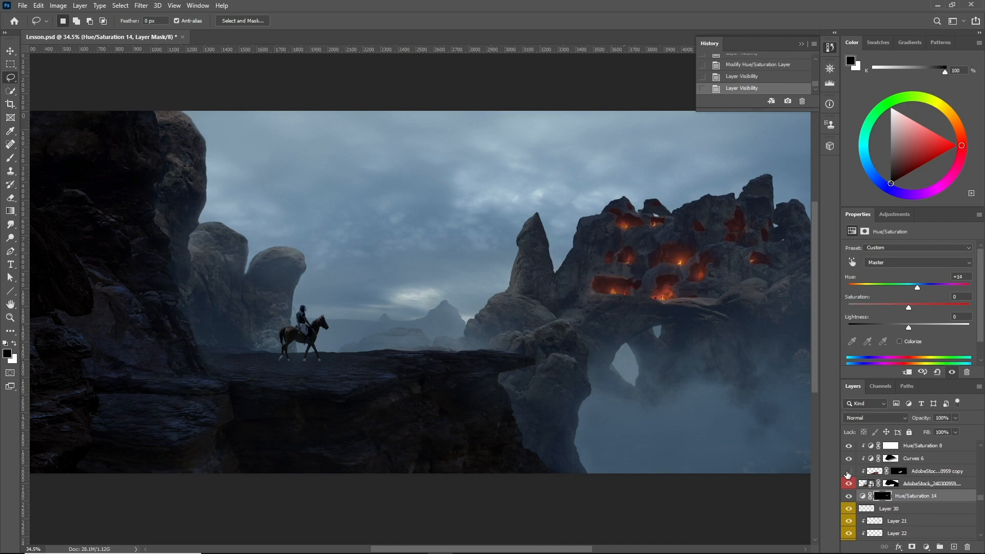
pyautogui.click(848, 472)
pyautogui.click(875, 472)
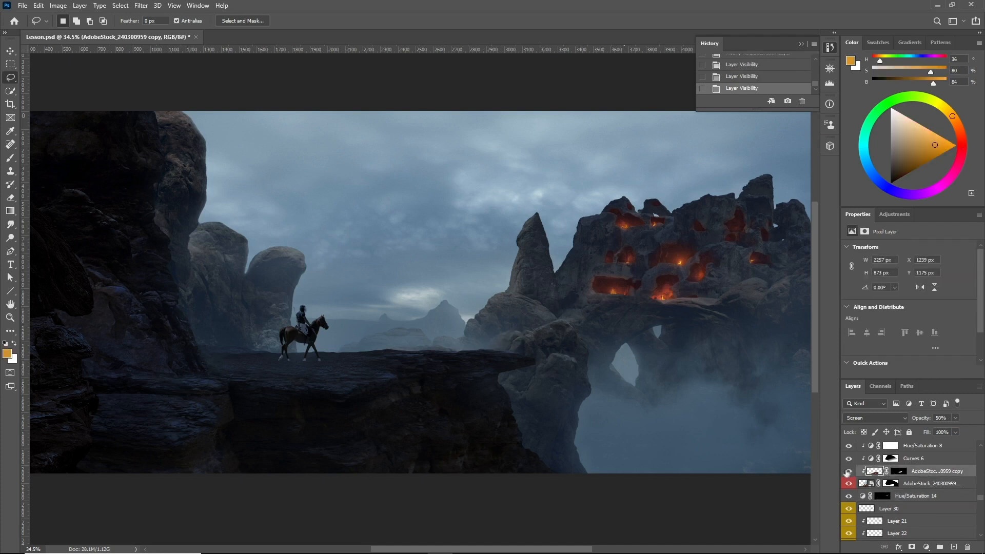
pyautogui.click(847, 472)
pyautogui.click(847, 471)
pyautogui.click(849, 471)
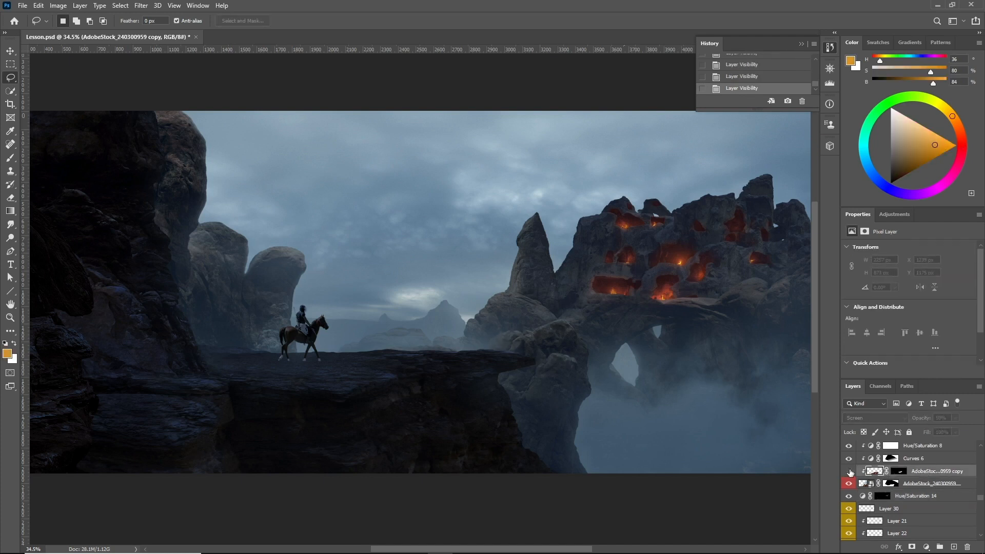
pyautogui.click(848, 471)
pyautogui.click(849, 471)
pyautogui.click(849, 471)
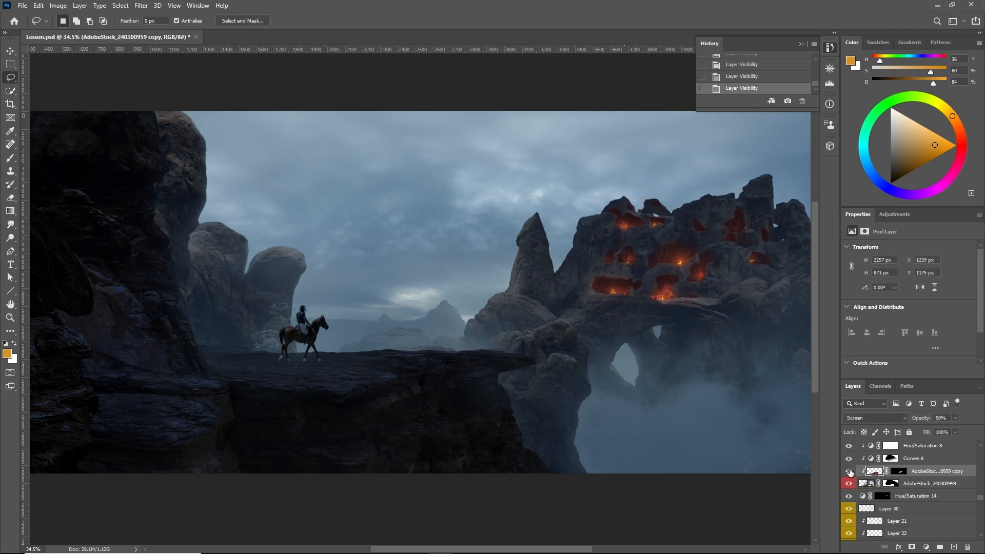
pyautogui.click(849, 471)
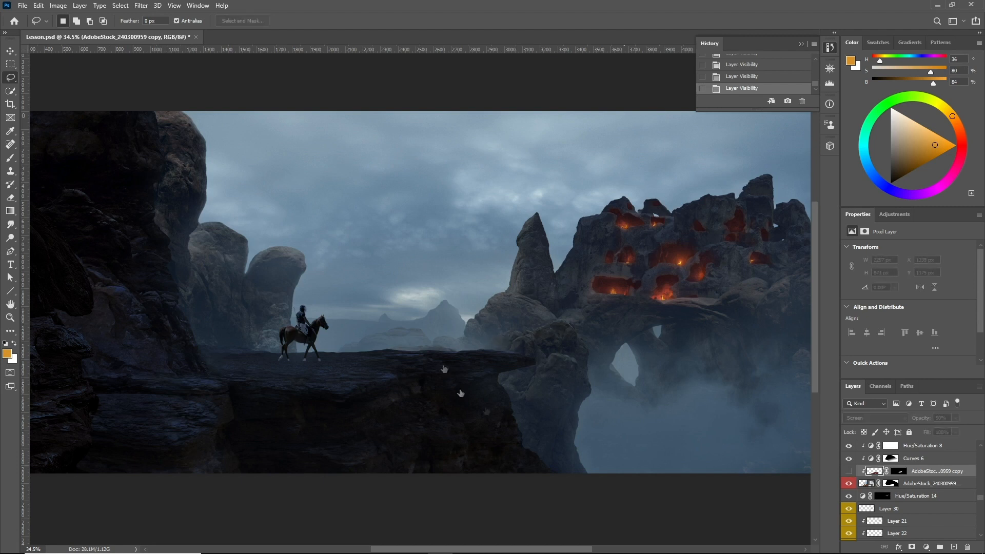
pyautogui.click(862, 483)
pyautogui.click(877, 472)
pyautogui.click(849, 471)
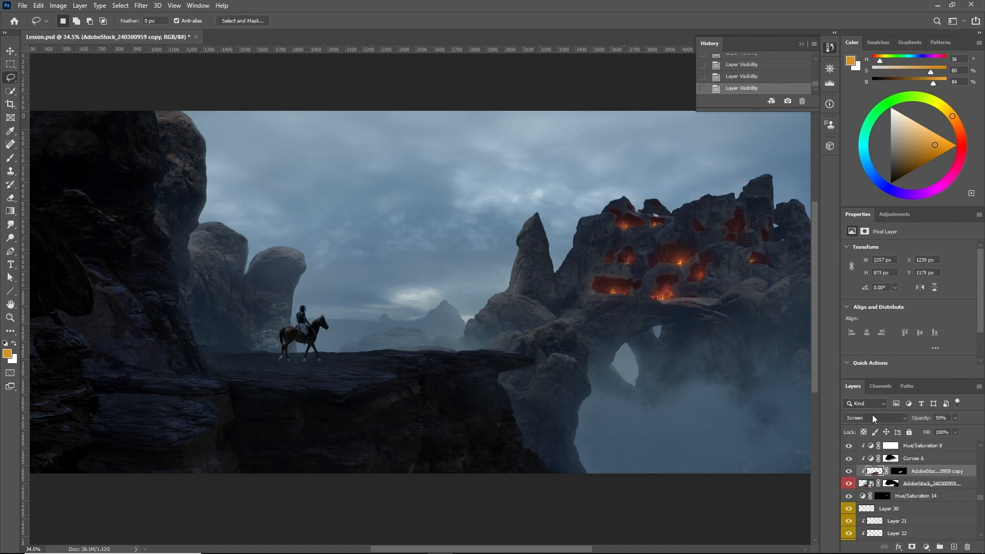
# Step: Examine the lightened rocks beside the cliff ledge up close and select the layer mask of AdobeStock_240300959 copy
pyautogui.click(10, 319)
pyautogui.moveTo(583, 312); pyautogui.dragTo(623, 308)
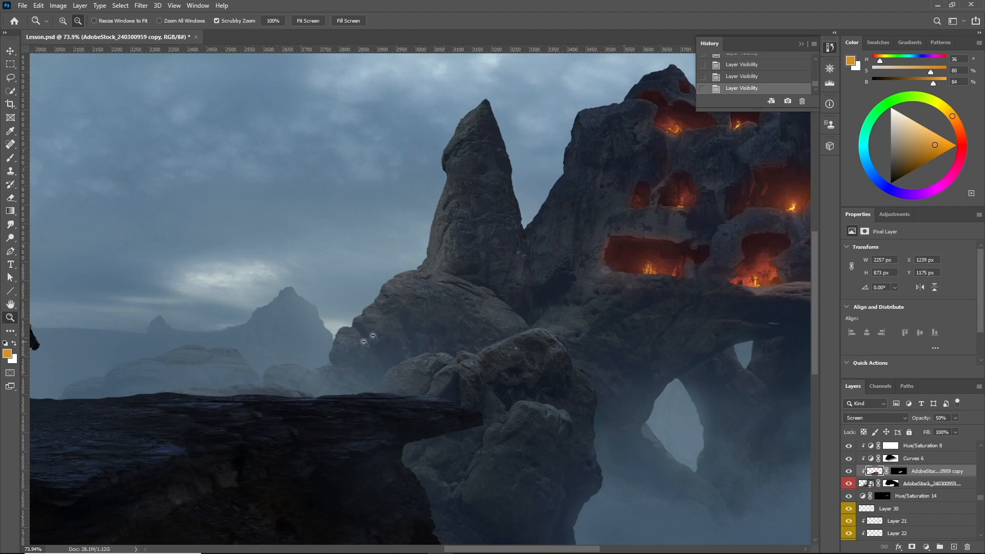
pyautogui.moveTo(501, 357); pyautogui.dragTo(535, 356)
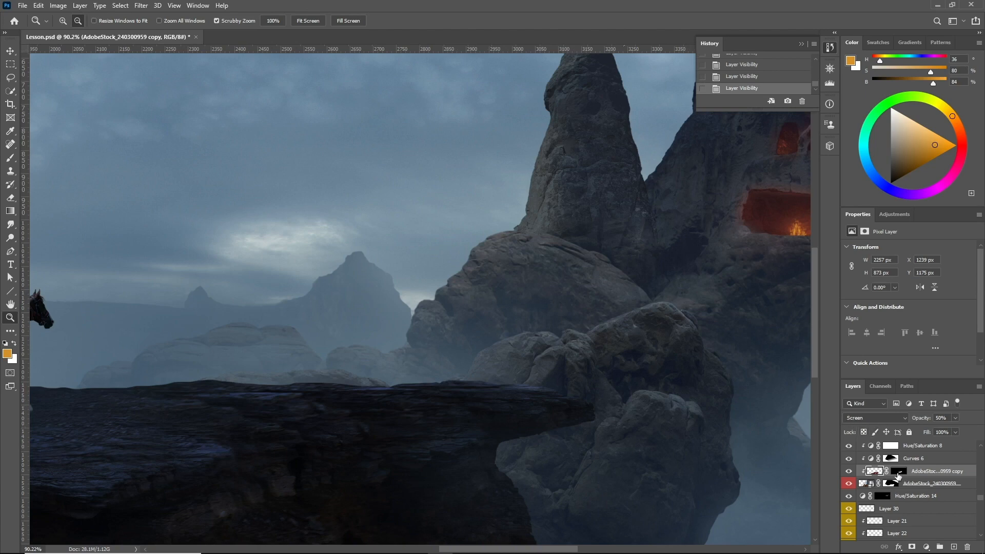
pyautogui.click(898, 472)
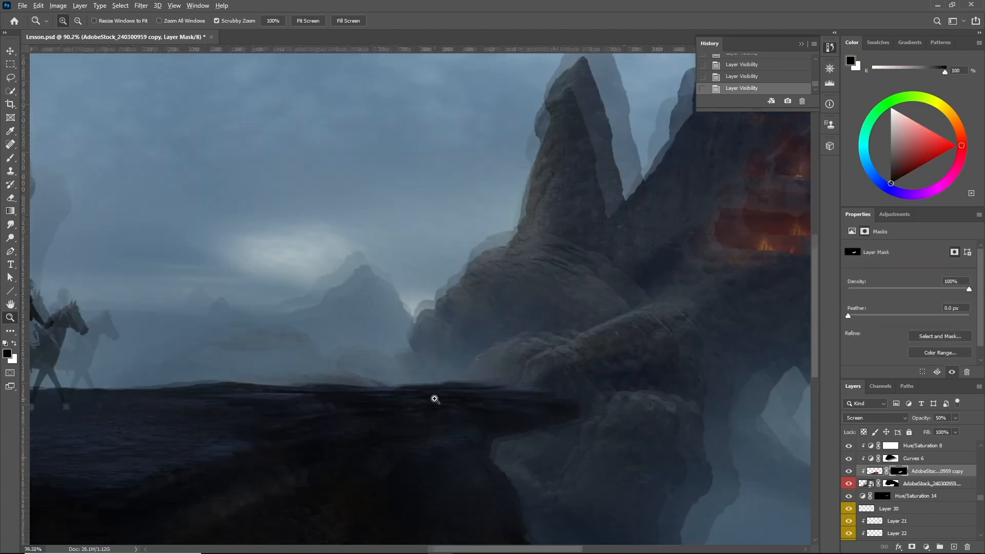
pyautogui.scroll(-13, 435, 398)
pyautogui.scroll(3, 448, 387)
pyautogui.scroll(-5, 904, 502)
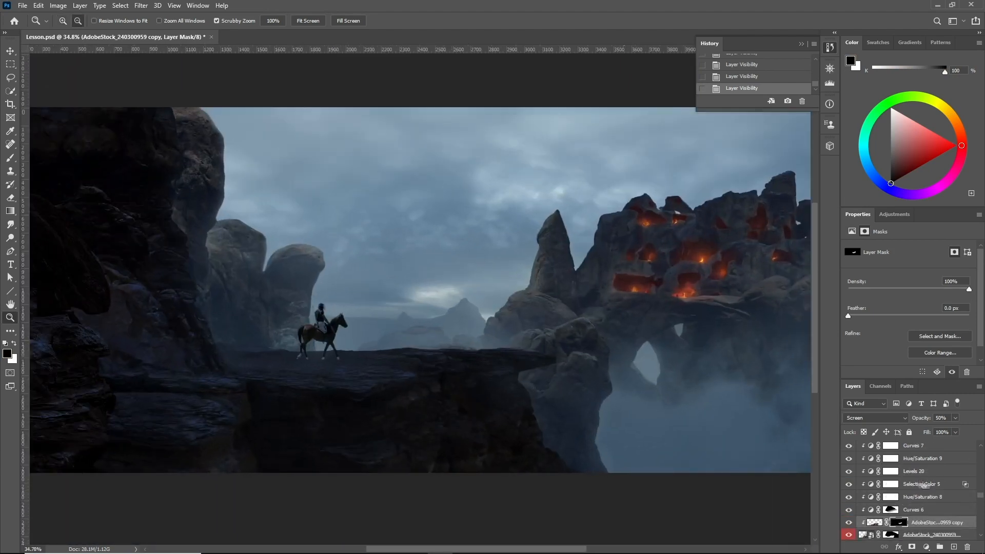
# Step: Find the rider's layers and make Layer 37 visible over the horse's hooves
pyautogui.scroll(6, 903, 497)
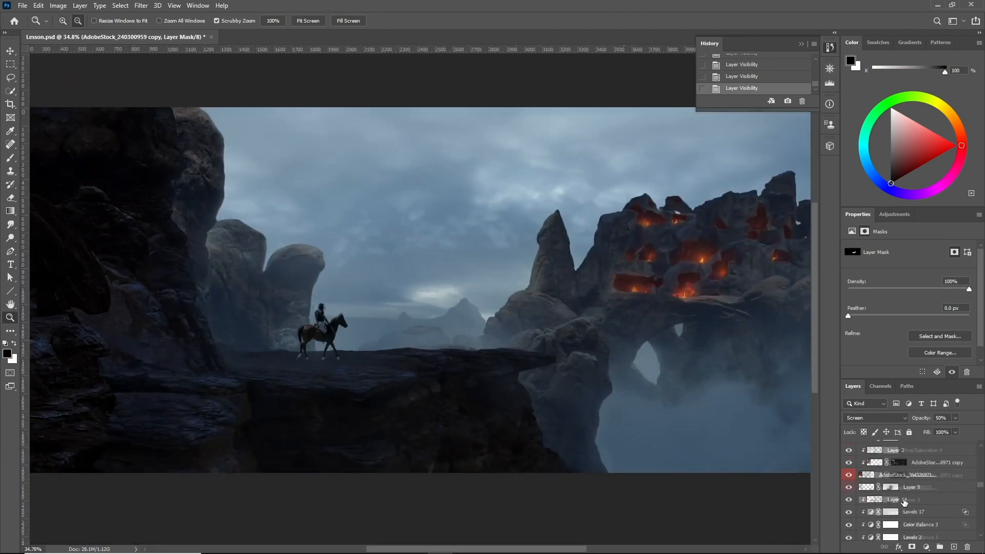
pyautogui.scroll(5, 902, 489)
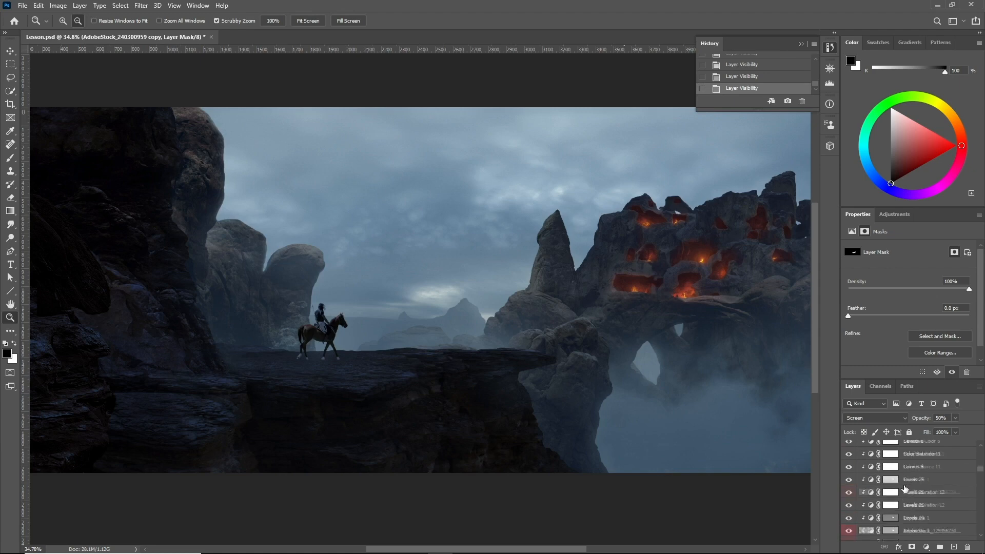
pyautogui.click(847, 496)
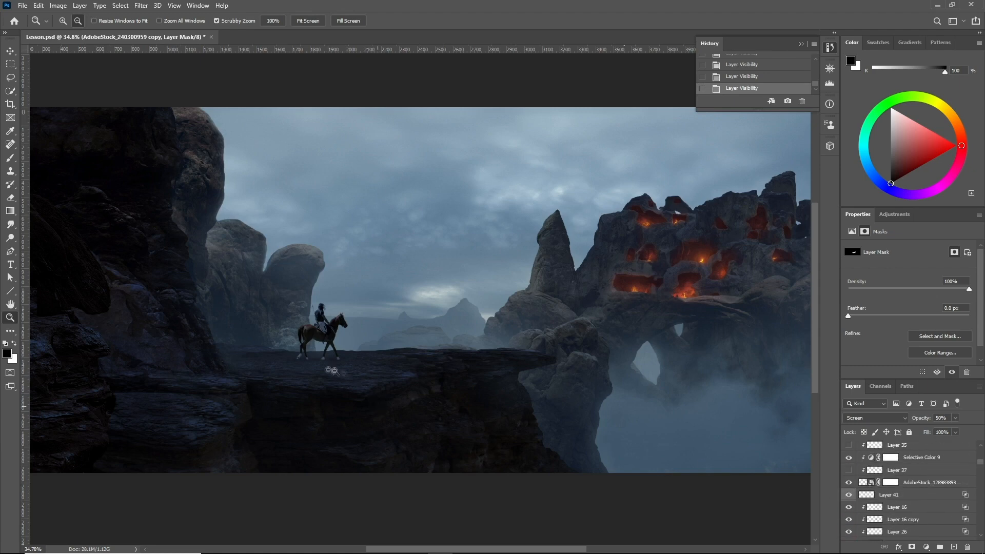
pyautogui.moveTo(305, 359); pyautogui.dragTo(381, 361)
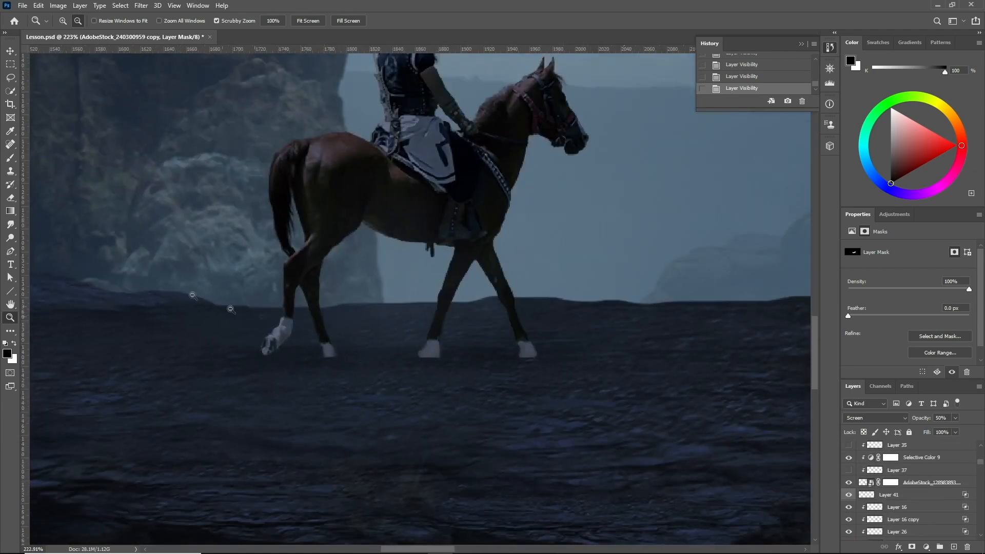
pyautogui.click(10, 158)
pyautogui.moveTo(440, 350); pyautogui.dragTo(353, 355)
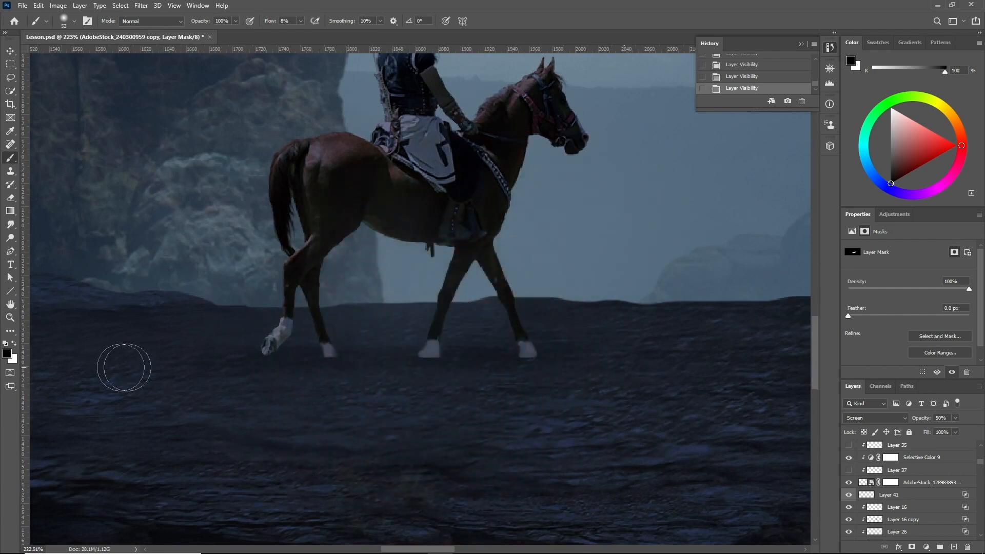
pyautogui.click(895, 470)
pyautogui.click(847, 470)
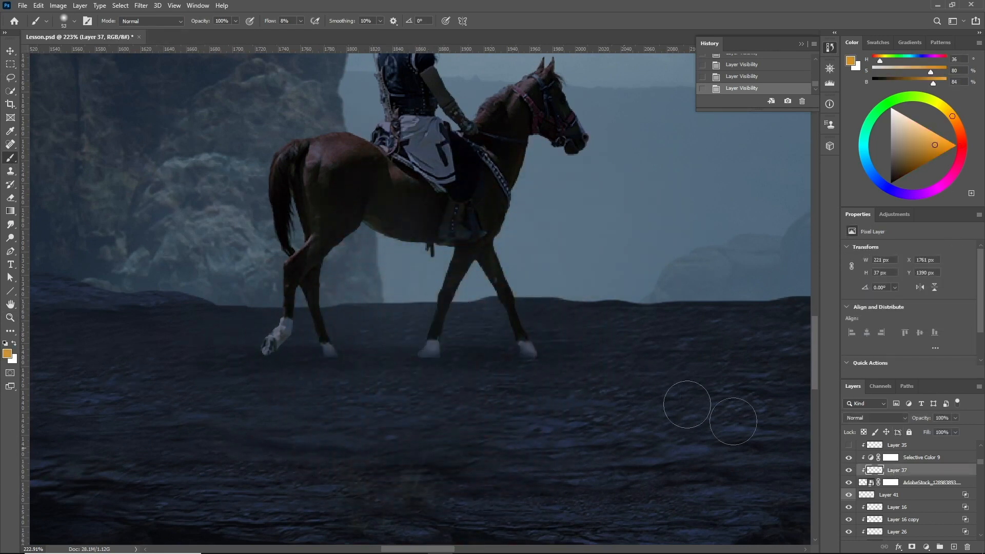
# Step: Make Layer 35 visible over the horse and rider and select it
pyautogui.click(849, 445)
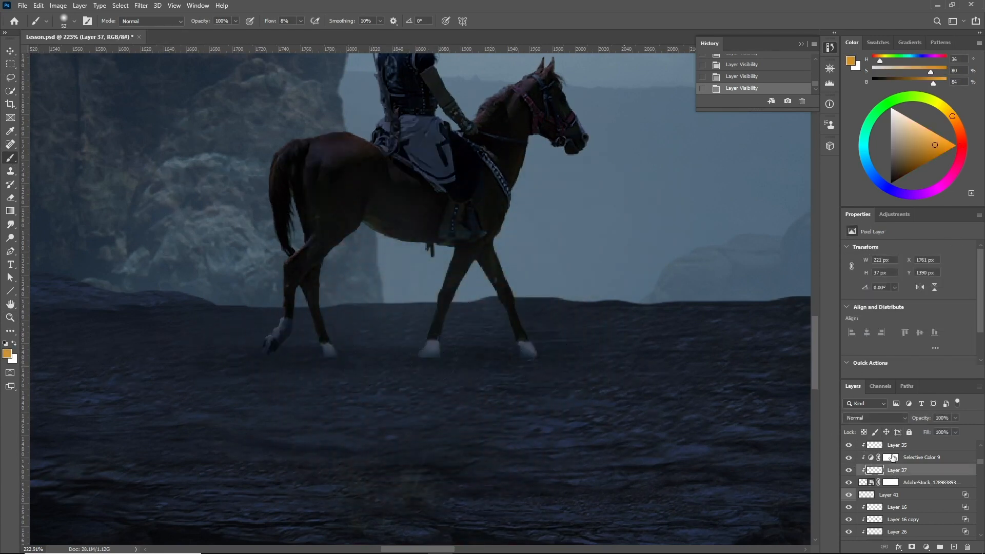
pyautogui.scroll(1, 896, 458)
pyautogui.click(905, 470)
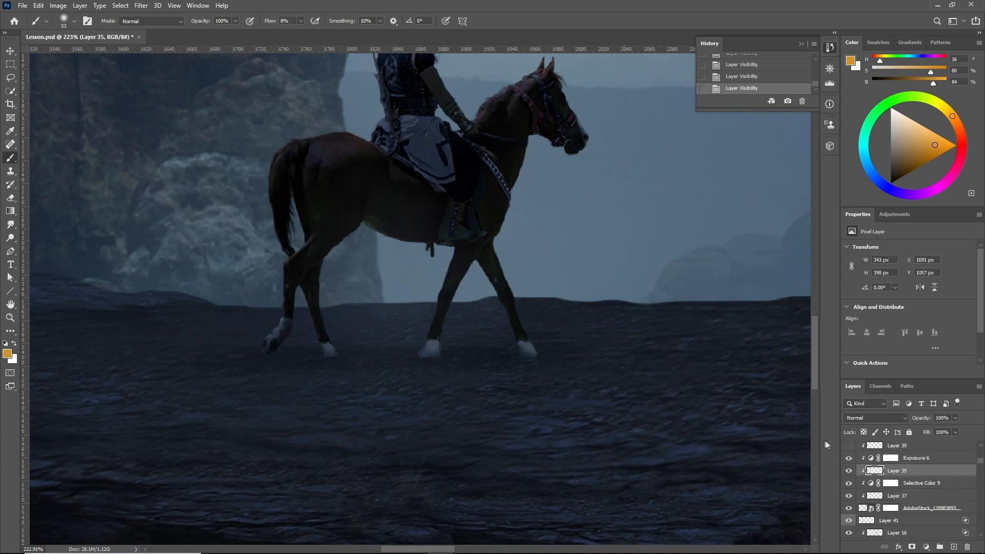
# Step: Compare the horse and rider with the surrounding rocks while Layer 35 is hidden, leaving Layer 35 visible at the end
pyautogui.scroll(1, 852, 468)
pyautogui.click(849, 495)
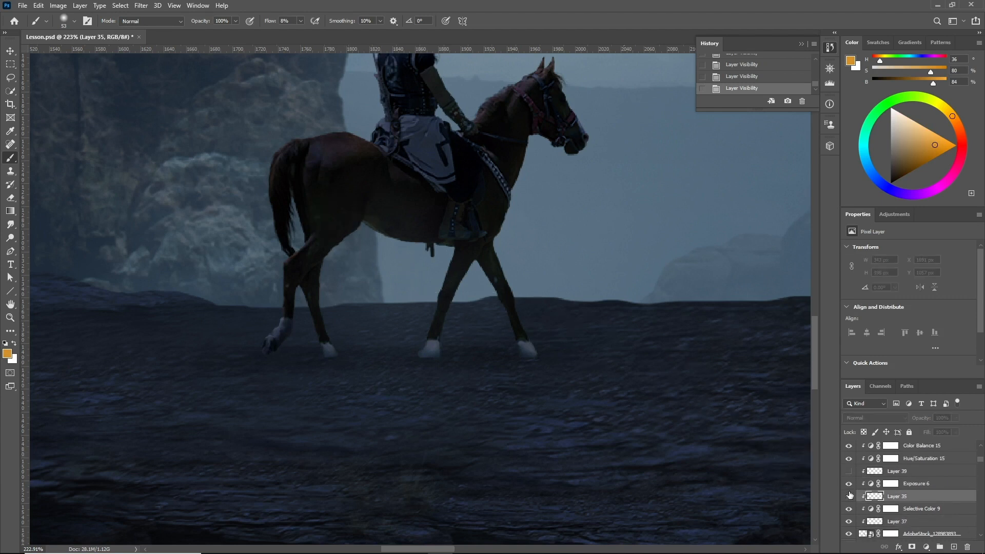
pyautogui.scroll(3, 307, 246)
pyautogui.scroll(-8, 299, 253)
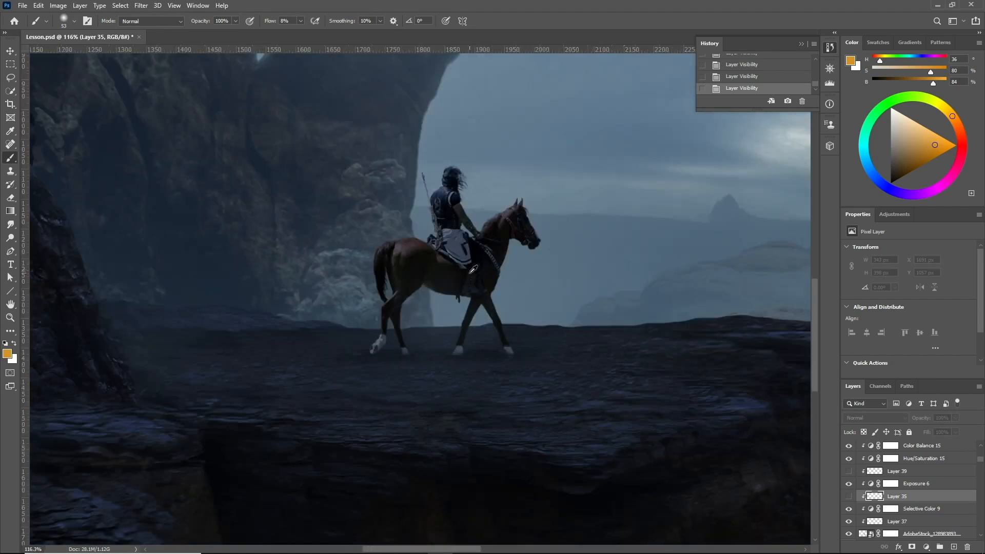
pyautogui.scroll(7, 468, 245)
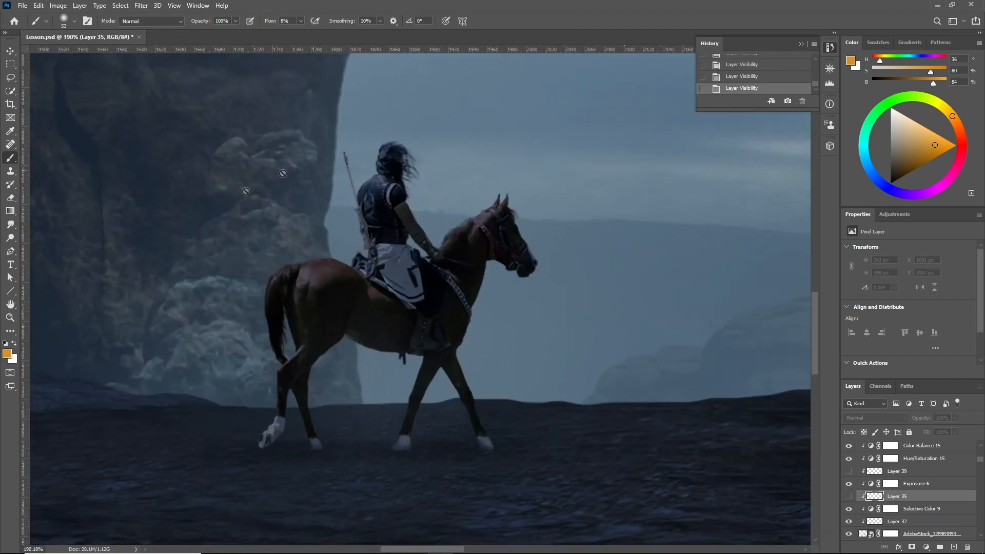
pyautogui.scroll(-5, 441, 281)
pyautogui.scroll(5, 444, 281)
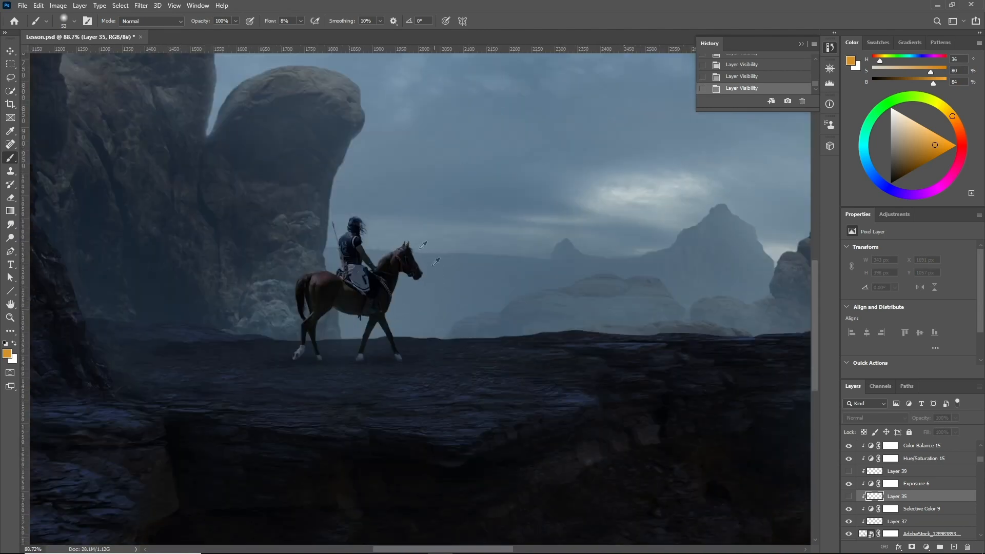
pyautogui.scroll(-5, 238, 236)
pyautogui.scroll(3, 692, 256)
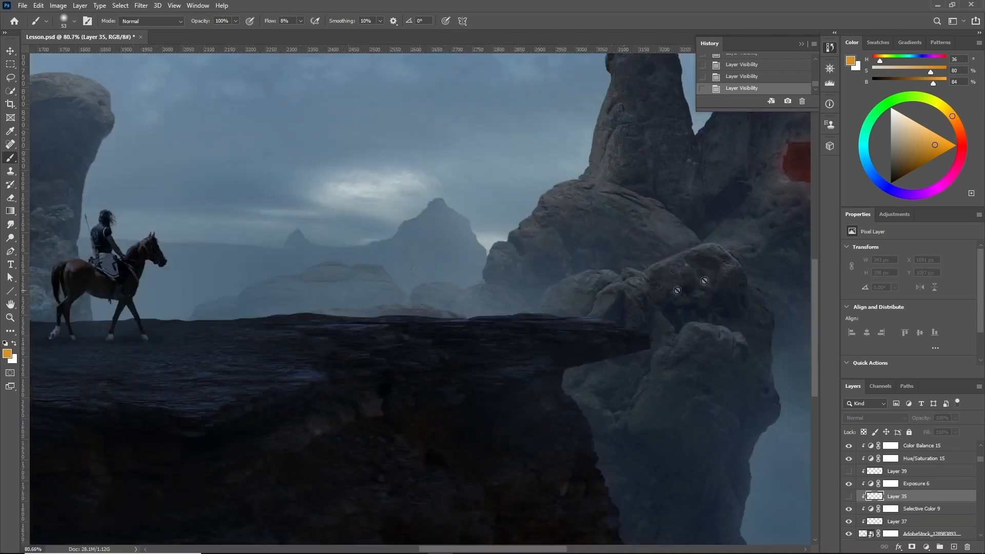
pyautogui.scroll(-4, 566, 287)
pyautogui.scroll(8, 376, 250)
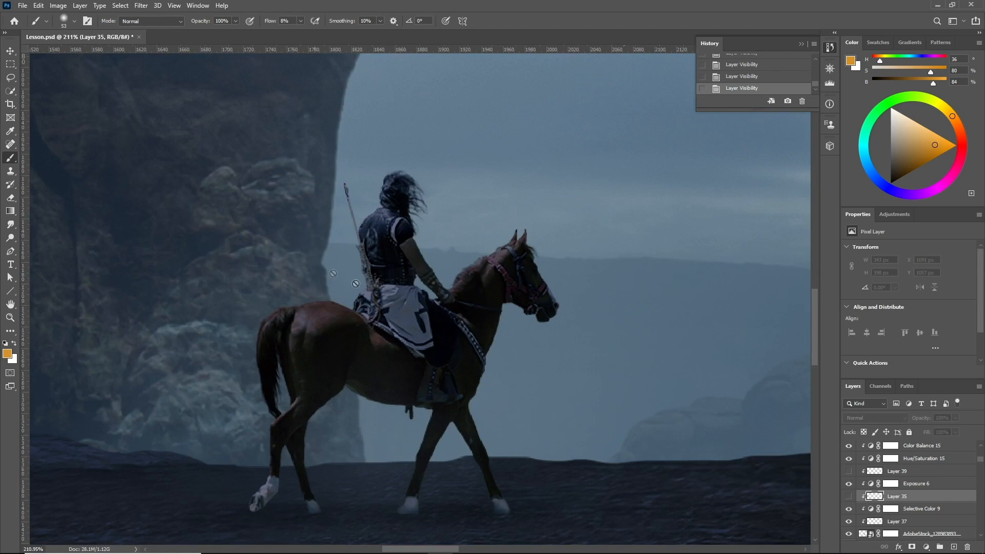
pyautogui.click(848, 496)
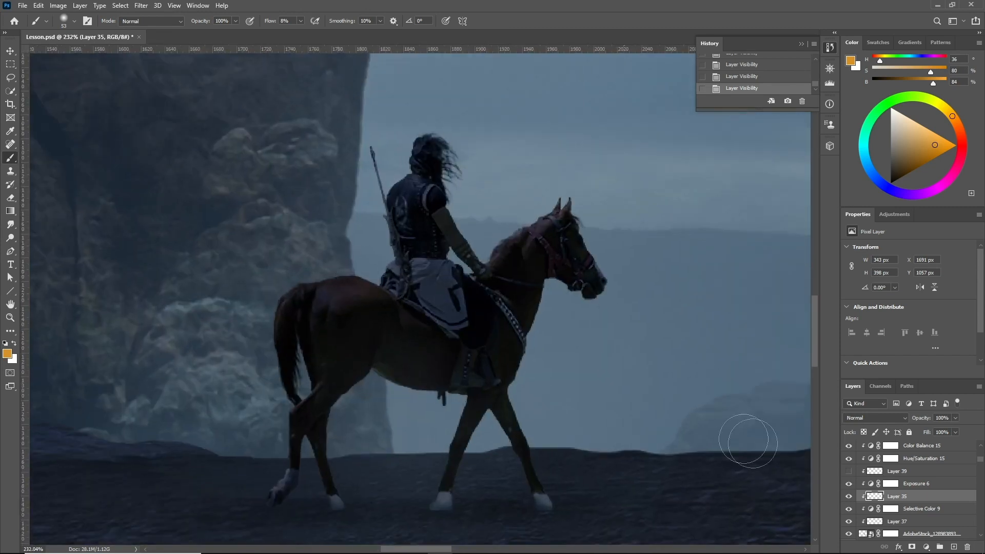
# Step: Make Layer 39 and Layer 38 visible in the horse and rider's clipped layers
pyautogui.click(855, 472)
pyautogui.click(849, 471)
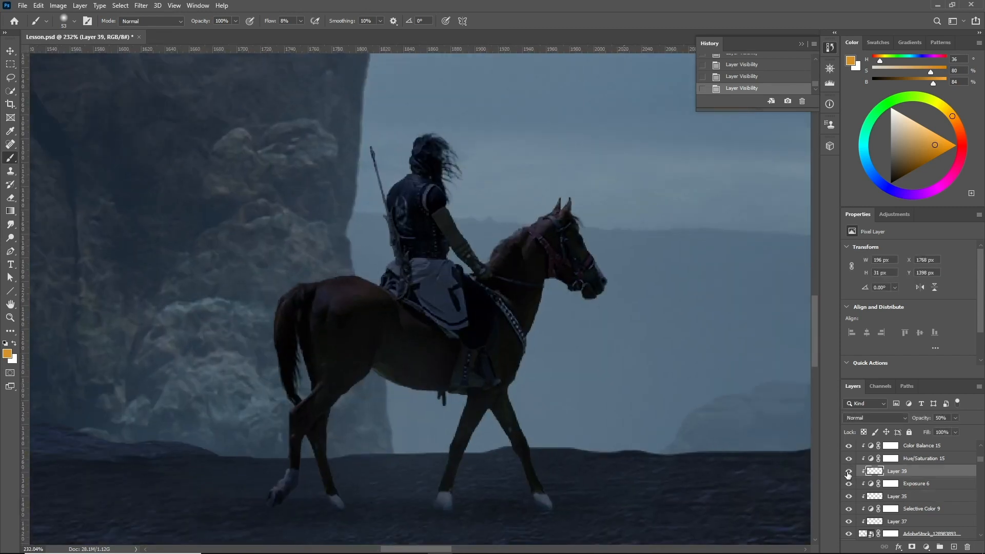
pyautogui.scroll(3, 891, 485)
pyautogui.scroll(1, 891, 484)
pyautogui.click(903, 484)
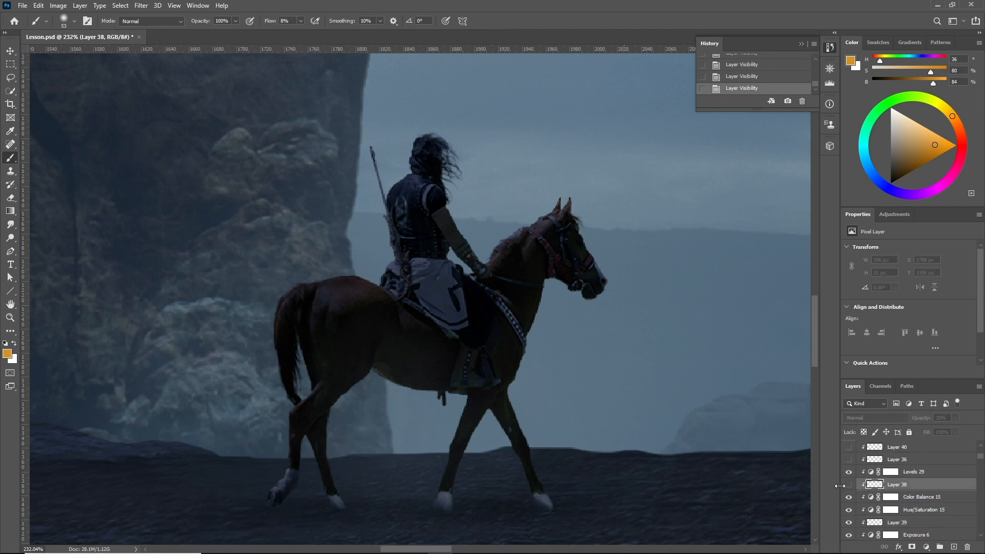
pyautogui.click(849, 484)
# Step: Make Layer 36 and the Lighten-blended Layer 40 visible over the horse and rider, and select Layer 40
pyautogui.click(848, 459)
pyautogui.click(897, 459)
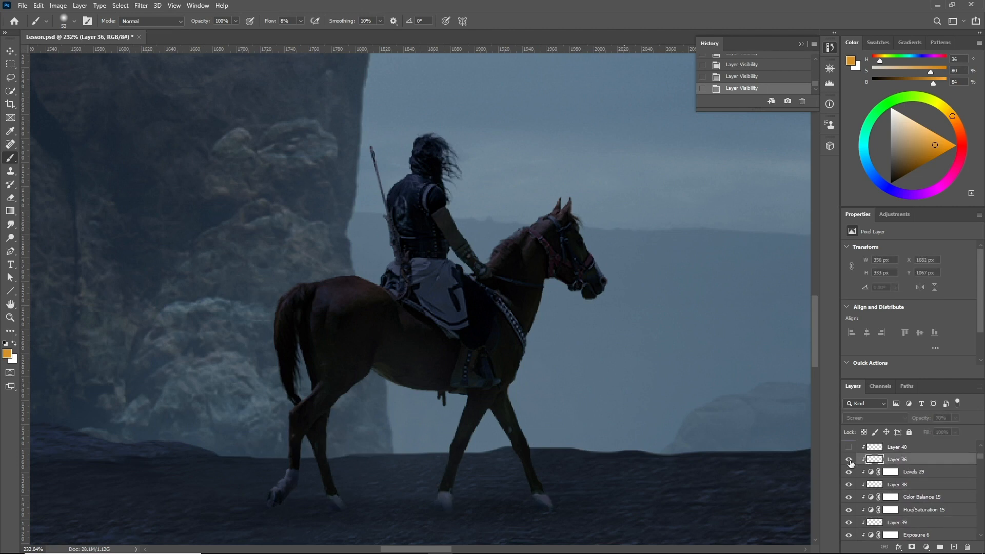
pyautogui.click(849, 447)
pyautogui.click(871, 450)
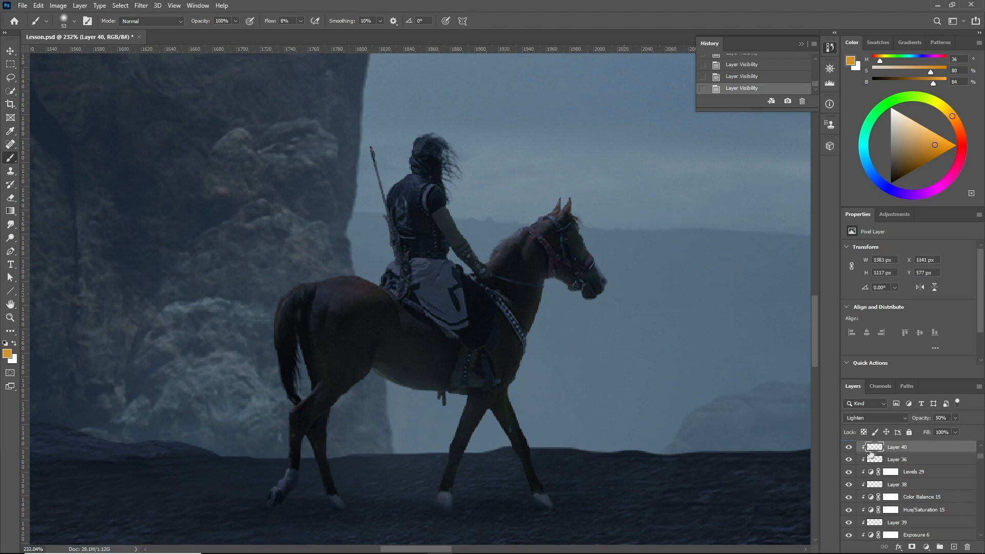
# Step: Try painting a sampled haze blue over the horse and rider on Layer 40 with a 557 px soft brush, and undo it
pyautogui.scroll(-3, 336, 284)
pyautogui.keyDown('alt'); pyautogui.click(493, 289); pyautogui.keyUp('alt')
pyautogui.moveTo(466, 287); pyautogui.dragTo(637, 302)
pyautogui.moveTo(359, 241); pyautogui.dragTo(215, 220)
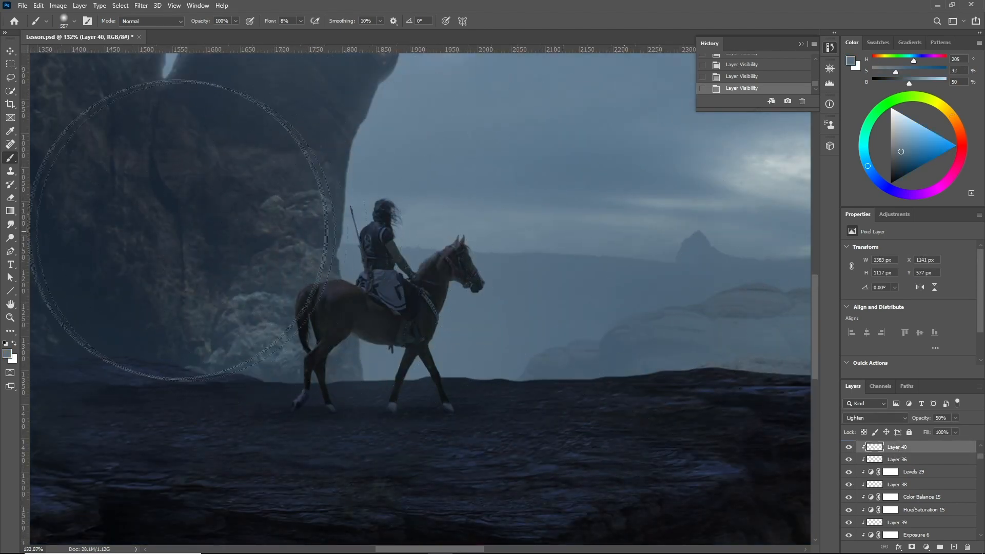
pyautogui.hotkey('ctrl', 'z')
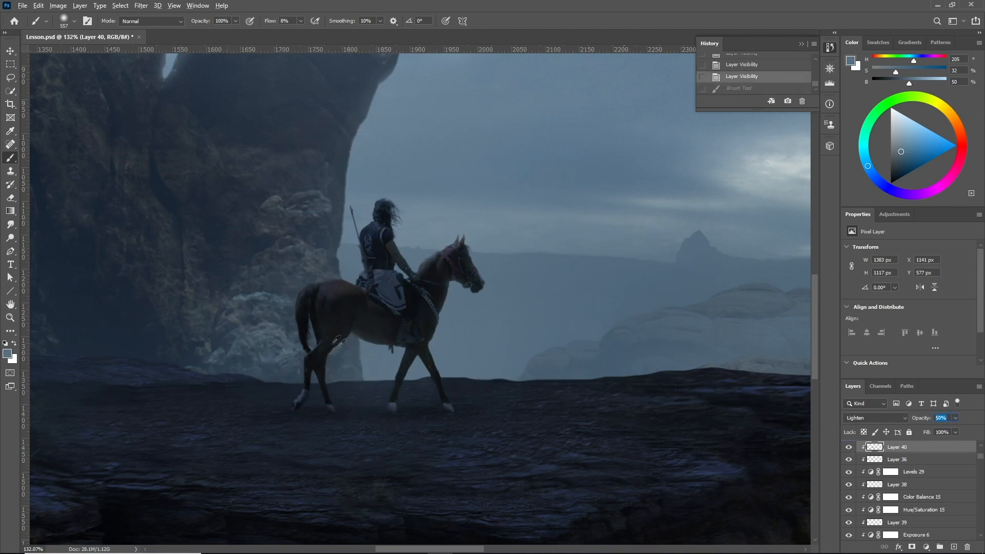
# Step: Select the Curves 5 adjustment above the rider's layers and make it visible over the whole painting
pyautogui.click(9, 318)
pyautogui.moveTo(370, 275)
pyautogui.mouseDown()
pyautogui.moveTo(317, 283)
pyautogui.moveTo(327, 286)
pyautogui.mouseUp()
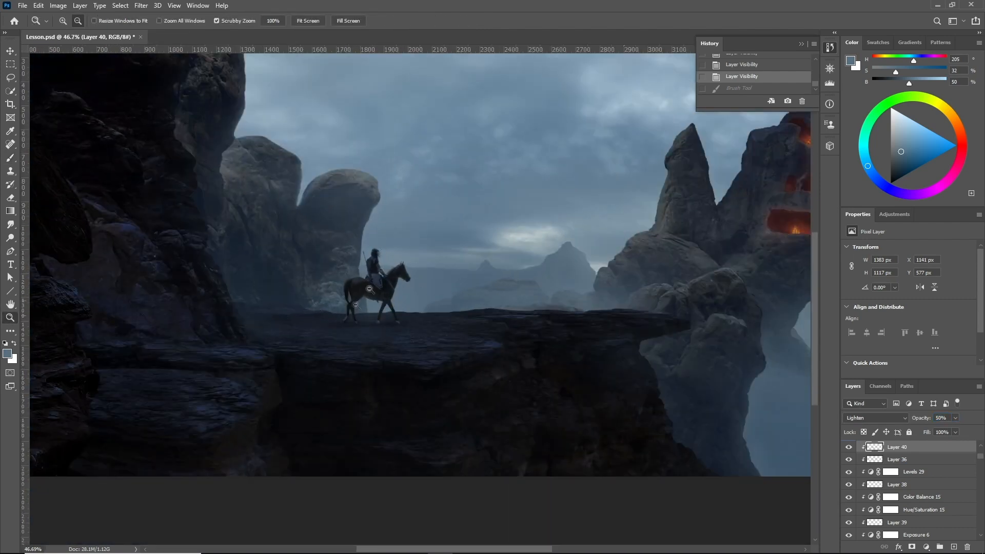
pyautogui.moveTo(375, 267); pyautogui.dragTo(402, 283)
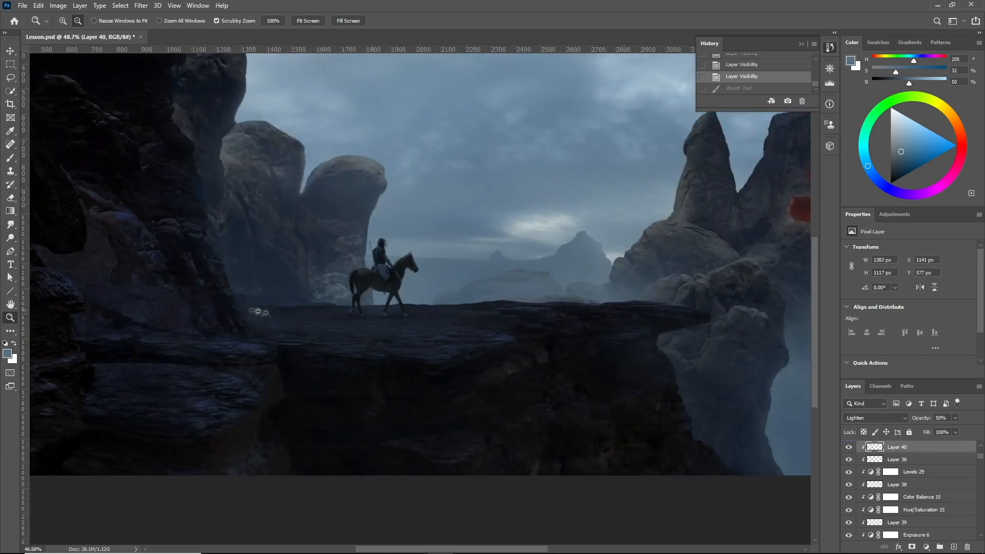
pyautogui.moveTo(354, 285); pyautogui.dragTo(362, 352)
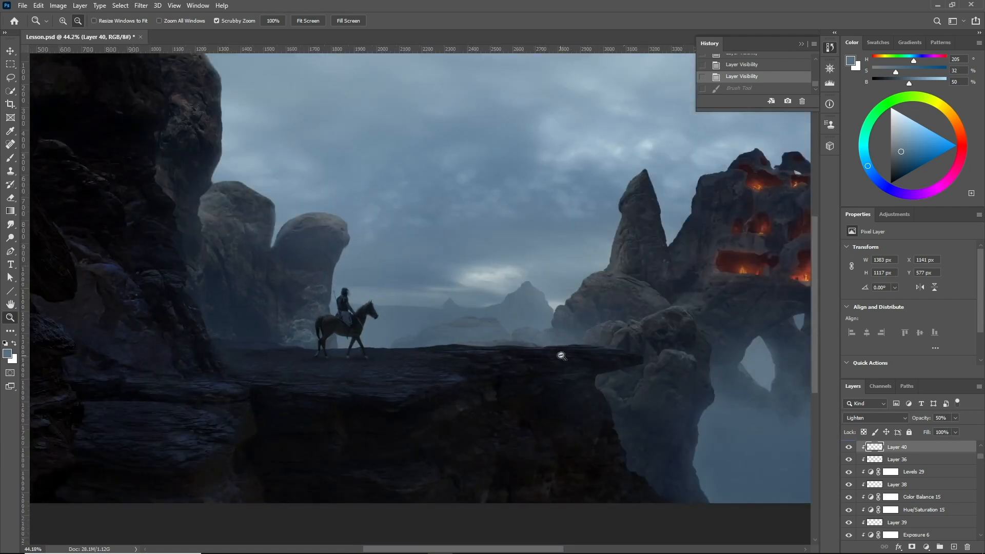
pyautogui.scroll(3, 909, 461)
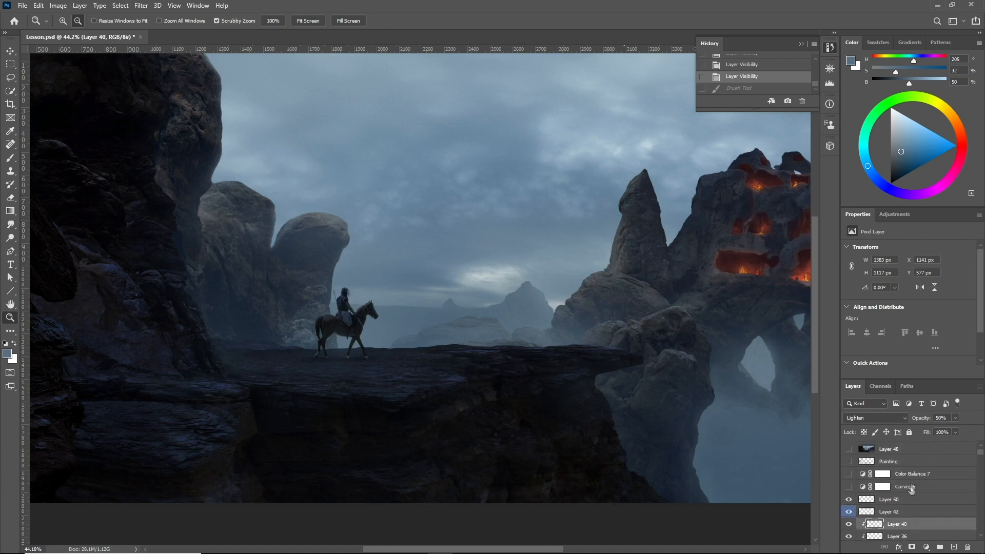
pyautogui.click(902, 487)
pyautogui.moveTo(981, 458)
pyautogui.mouseDown()
pyautogui.moveTo(983, 542)
pyautogui.moveTo(981, 464)
pyautogui.mouseUp()
pyautogui.scroll(5, 936, 462)
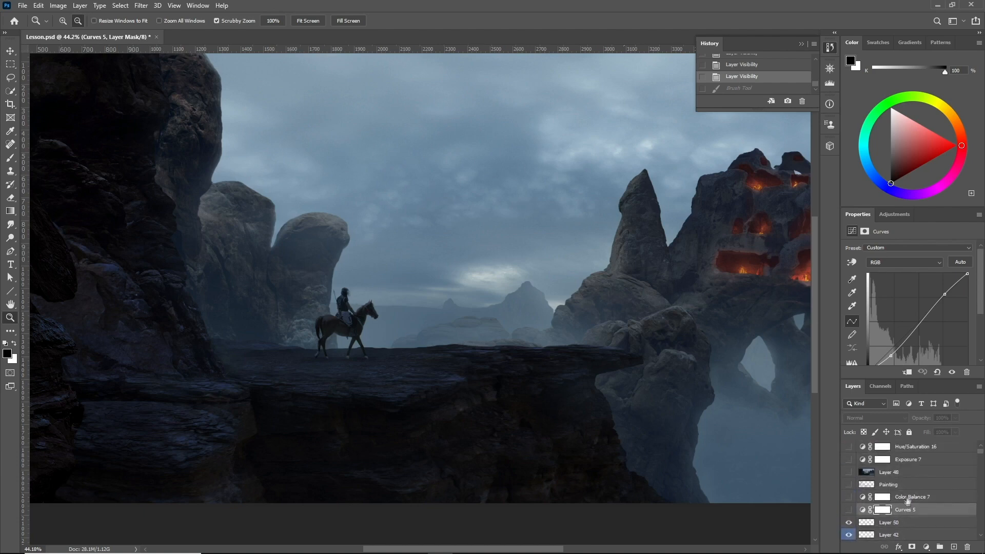
pyautogui.click(862, 509)
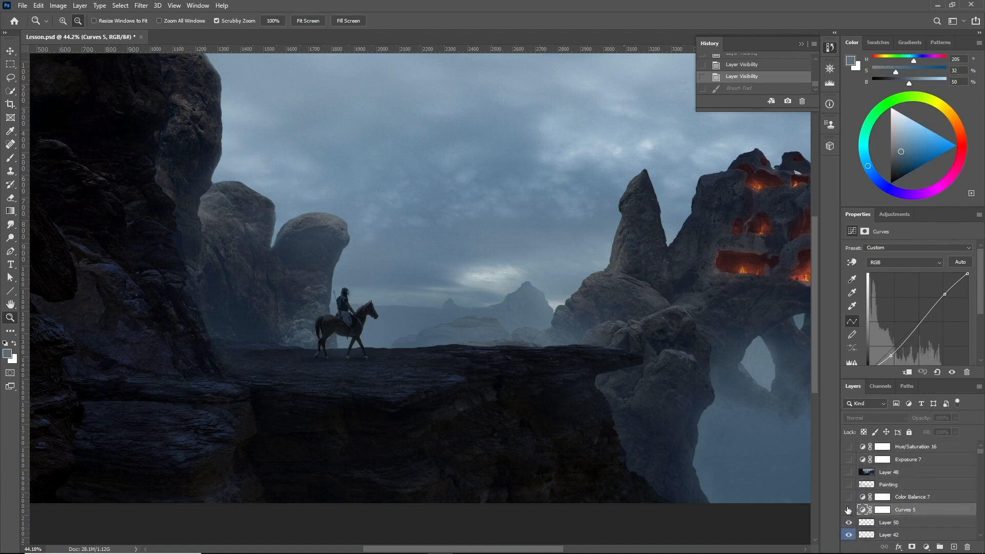
pyautogui.click(848, 510)
pyautogui.moveTo(393, 307)
pyautogui.mouseDown()
pyautogui.moveTo(365, 308)
pyautogui.moveTo(376, 307)
pyautogui.mouseUp()
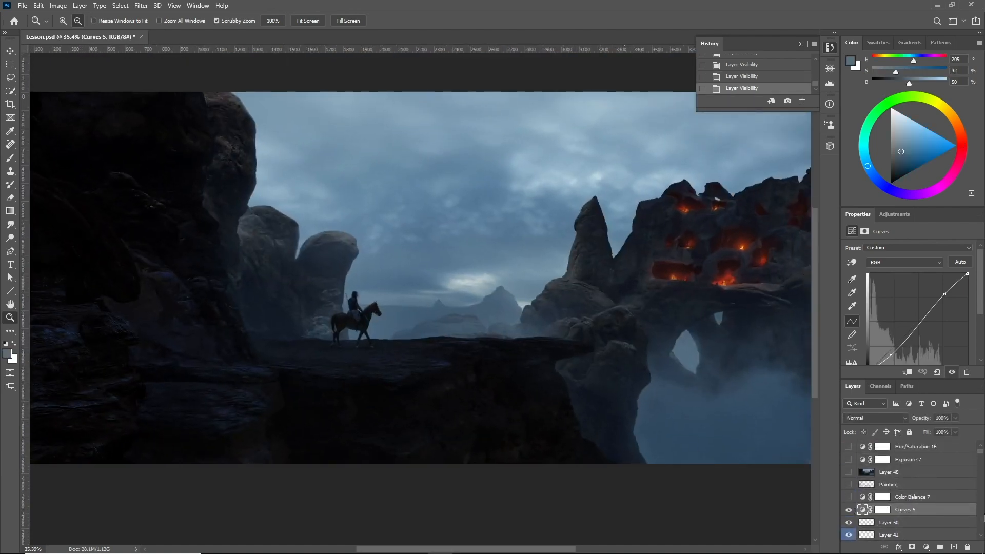
# Step: Select the Color Balance 7 adjustment and make it visible over the whole painting
pyautogui.click(923, 496)
pyautogui.click(849, 497)
pyautogui.moveTo(502, 294); pyautogui.dragTo(490, 294)
# Step: Review the Color Balance 7 settings for Shadows, Midtones and Highlights
pyautogui.click(893, 250)
pyautogui.click(895, 250)
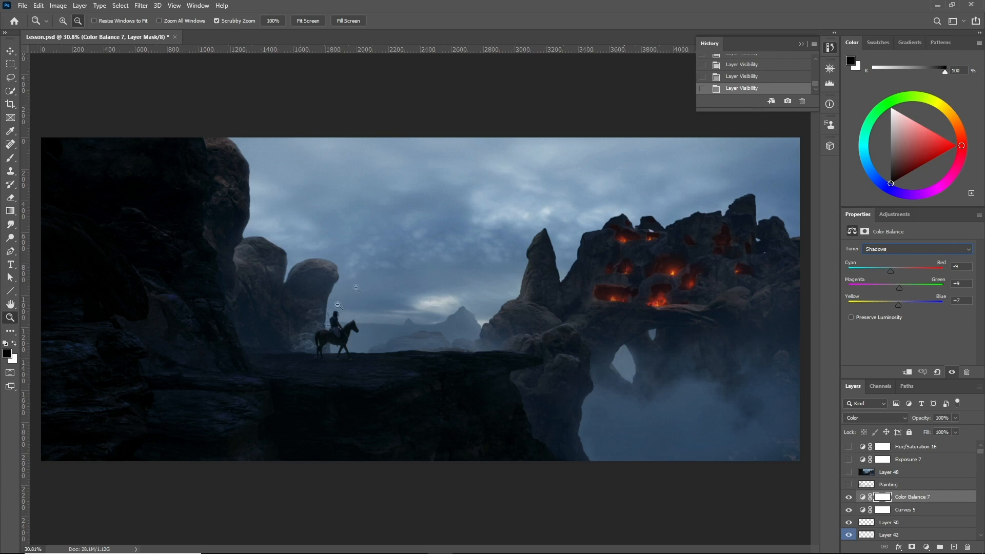
pyautogui.moveTo(447, 325)
pyautogui.mouseDown()
pyautogui.moveTo(424, 323)
pyautogui.moveTo(435, 323)
pyautogui.mouseUp()
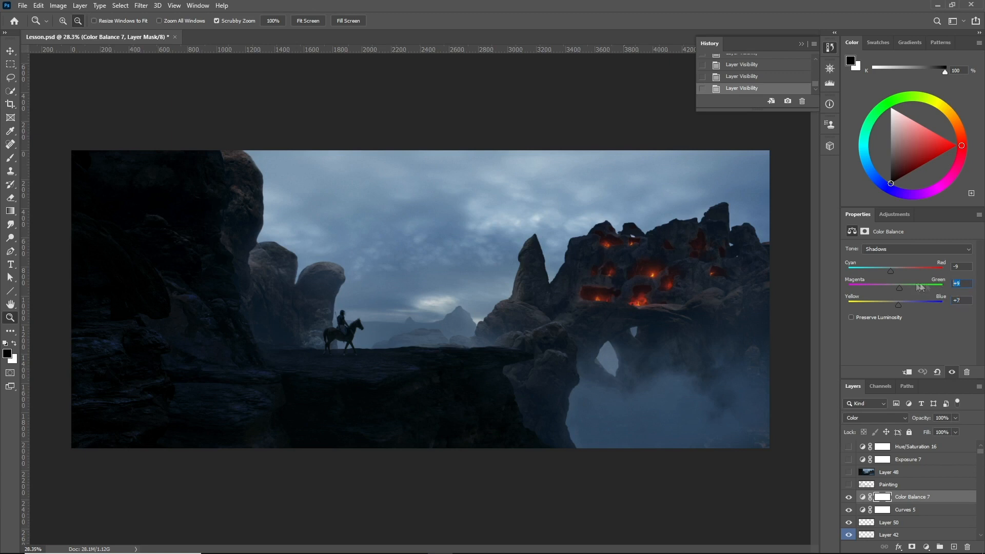
pyautogui.click(905, 250)
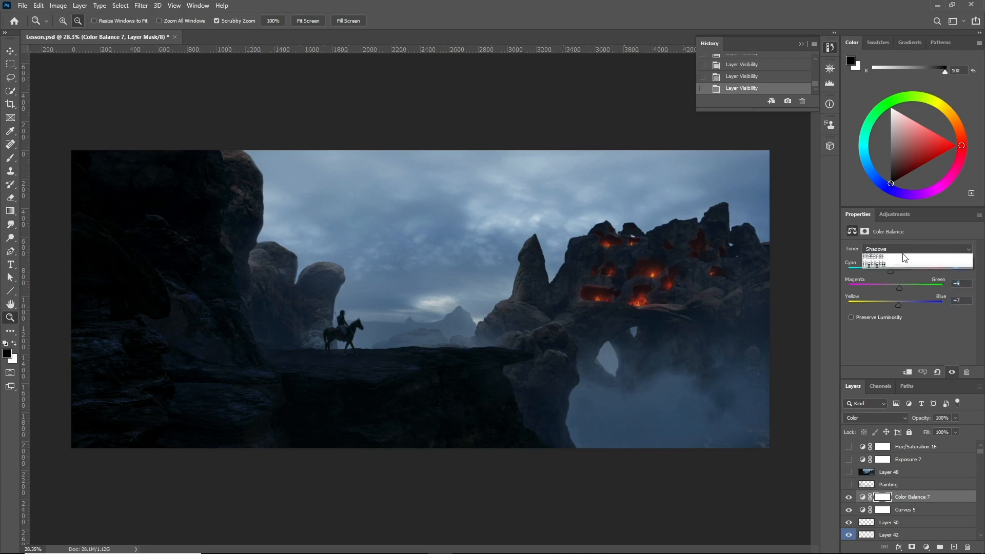
pyautogui.click(905, 259)
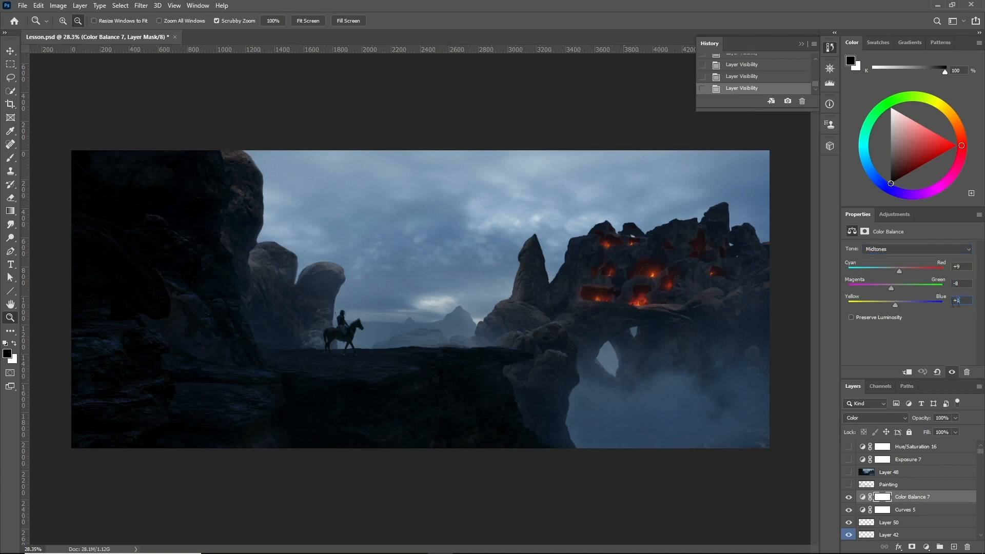
pyautogui.click(913, 250)
pyautogui.click(876, 266)
# Step: Select the Painting layer and make it visible above Color Balance 7
pyautogui.moveTo(300, 358); pyautogui.dragTo(276, 362)
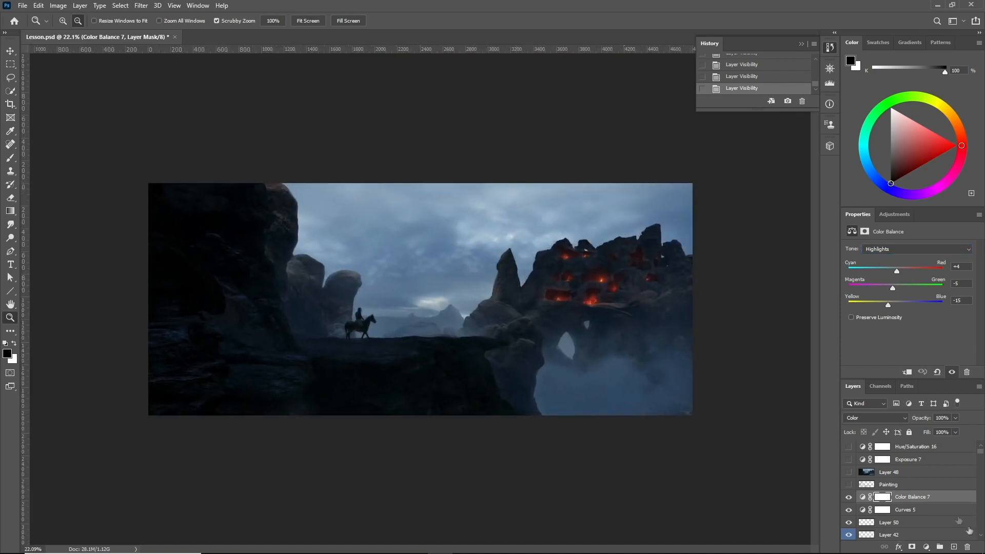
pyautogui.moveTo(473, 282)
pyautogui.mouseDown()
pyautogui.moveTo(499, 273)
pyautogui.moveTo(486, 278)
pyautogui.mouseUp()
pyautogui.moveTo(421, 318)
pyautogui.mouseDown()
pyautogui.moveTo(407, 319)
pyautogui.moveTo(427, 316)
pyautogui.mouseUp()
pyautogui.click(902, 485)
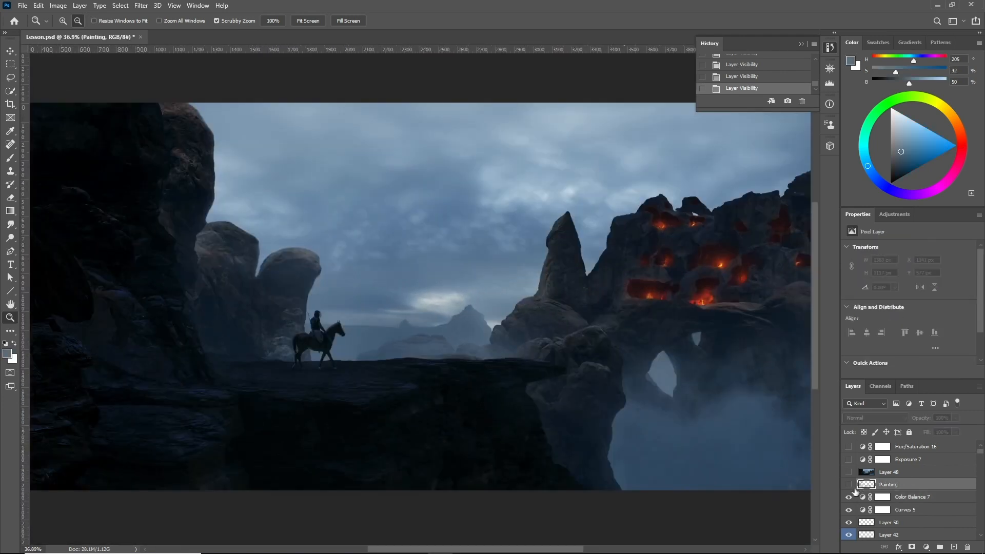
pyautogui.click(851, 485)
pyautogui.moveTo(413, 402)
pyautogui.mouseDown()
pyautogui.moveTo(164, 341)
pyautogui.moveTo(188, 340)
pyautogui.mouseUp()
# Step: Choose the 36 px textured preset for the Brush tool and enlarge it to 97 px
pyautogui.click(11, 157)
pyautogui.click(69, 23)
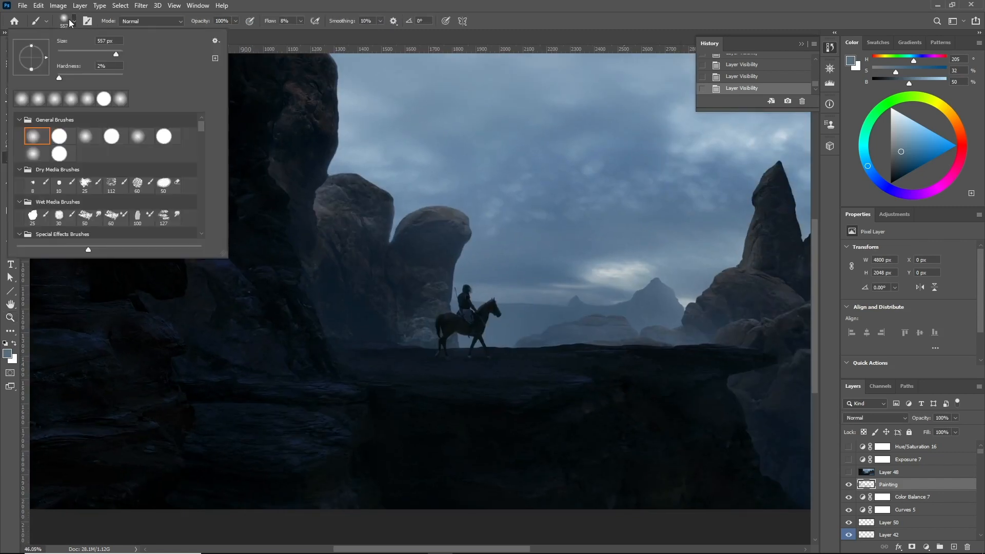
pyautogui.moveTo(200, 133); pyautogui.dragTo(204, 157)
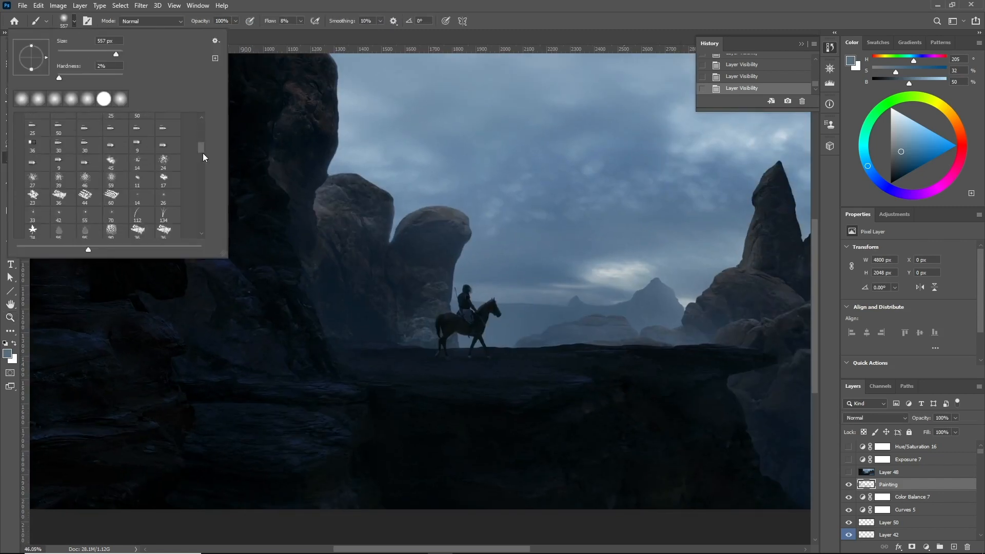
pyautogui.click(60, 195)
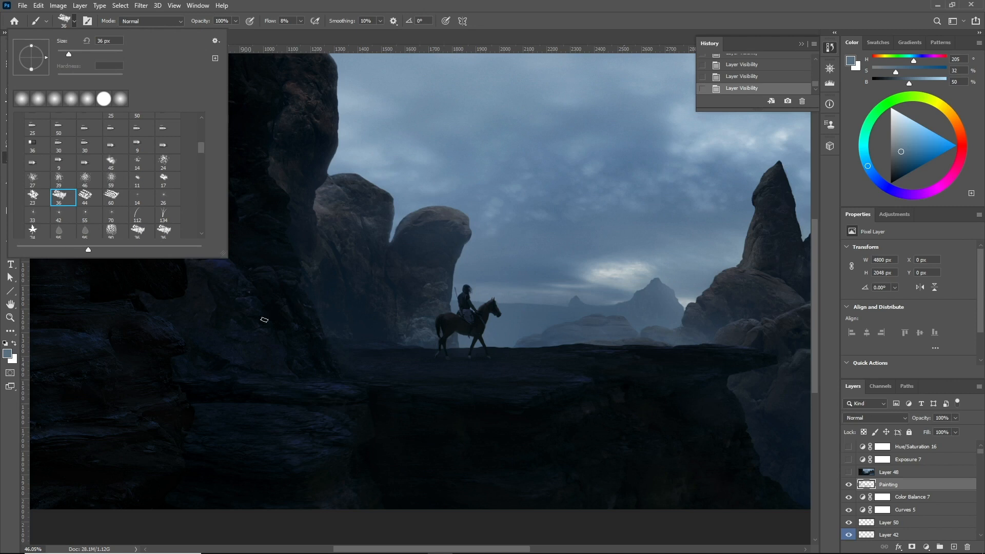
pyautogui.click(537, 28)
pyautogui.moveTo(256, 291); pyautogui.dragTo(269, 291)
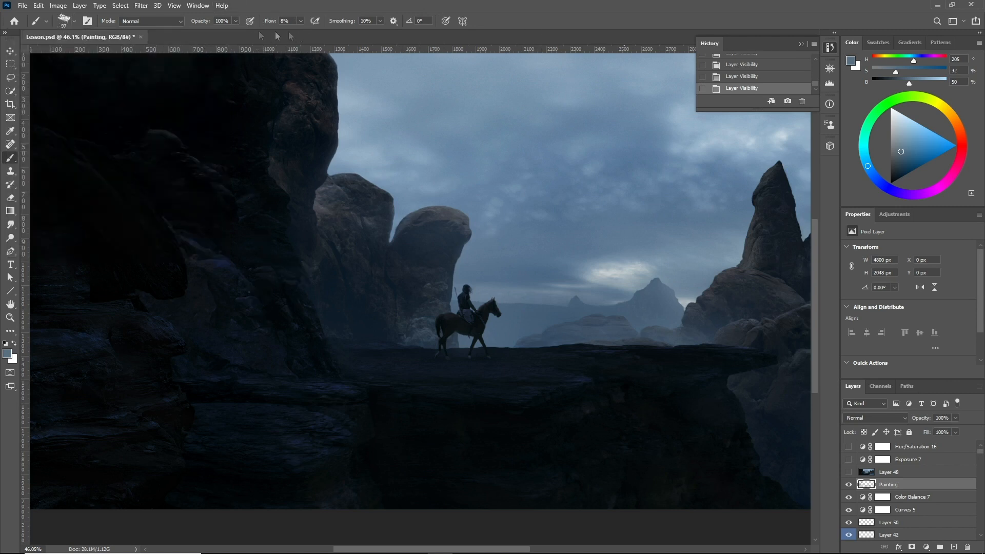
# Step: Sample the dark blue of the shadowed cliff and brush it over the nearby rocks on the Painting layer at 3% flow
pyautogui.scroll(11, 232, 310)
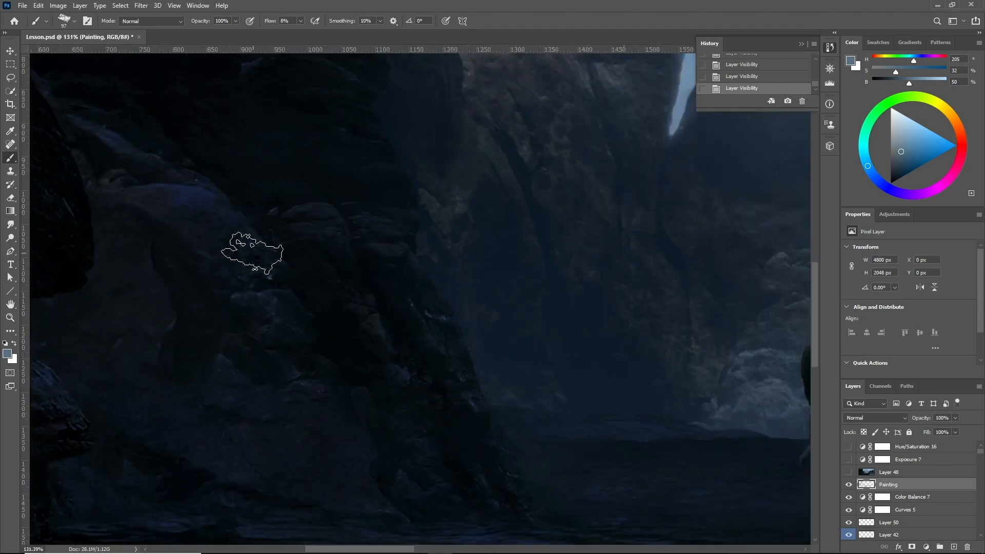
pyautogui.keyDown('alt'); pyautogui.click(182, 202); pyautogui.keyUp('alt')
pyautogui.moveTo(154, 193); pyautogui.dragTo(311, 295)
pyautogui.hotkey('ctrl', 'z')
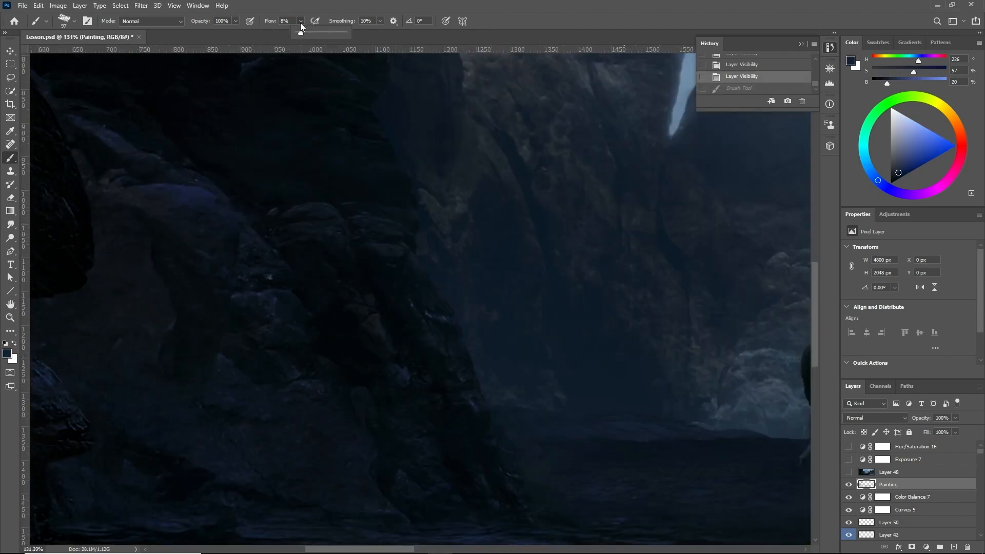
pyautogui.moveTo(158, 181); pyautogui.dragTo(275, 306)
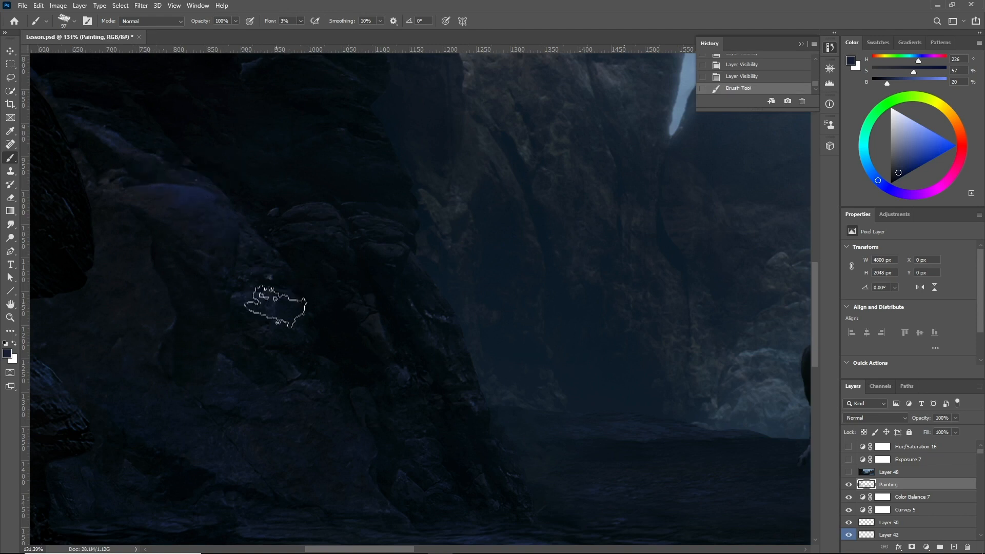
# Step: Sample more dark blue tones from the cliff and brush them over its shadowed rocks and base on the Painting layer
pyautogui.keyDown('alt'); pyautogui.click(253, 142); pyautogui.keyUp('alt')
pyautogui.moveTo(173, 85); pyautogui.dragTo(356, 320)
pyautogui.keyDown('alt'); pyautogui.click(213, 404); pyautogui.keyUp('alt')
pyautogui.moveTo(202, 385); pyautogui.dragTo(419, 533)
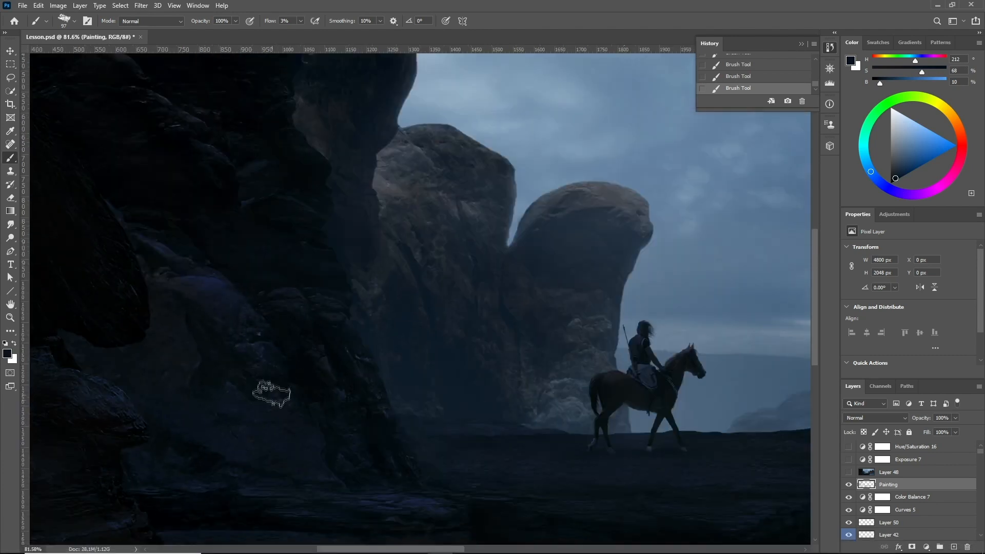
# Step: Compare the shadowed cliff and foreground rocks with and without the Painting layer, leaving the layer visible
pyautogui.scroll(-10, 272, 394)
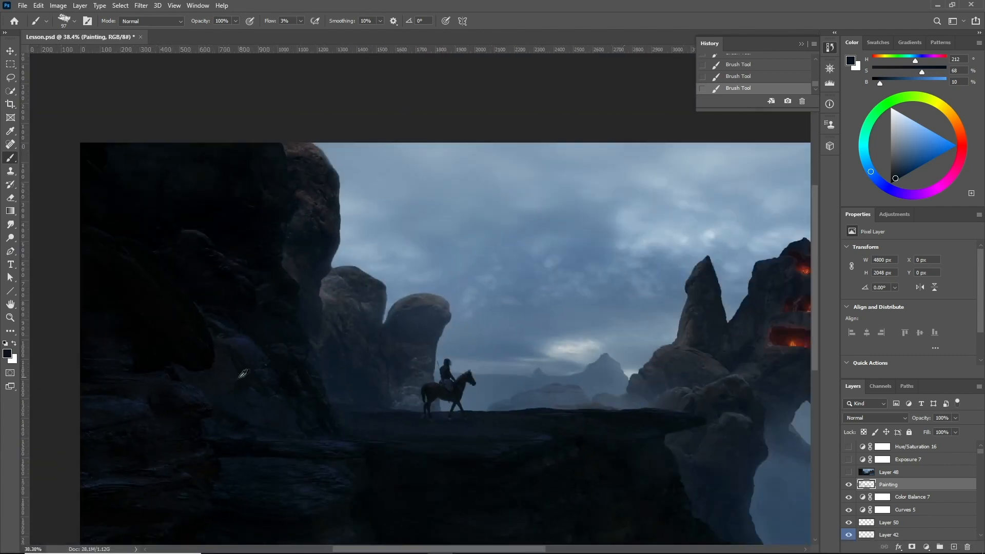
pyautogui.scroll(1, 243, 341)
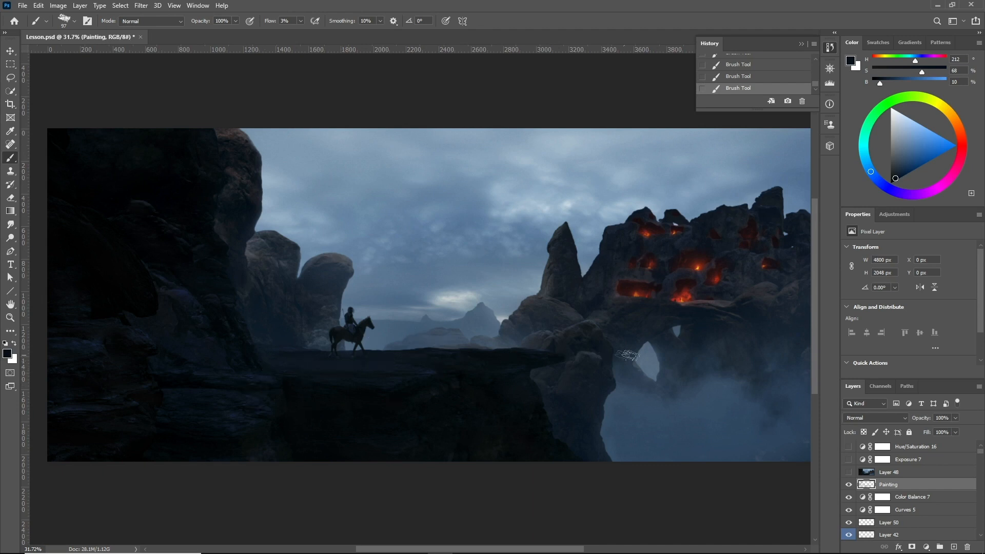
pyautogui.scroll(10, 605, 356)
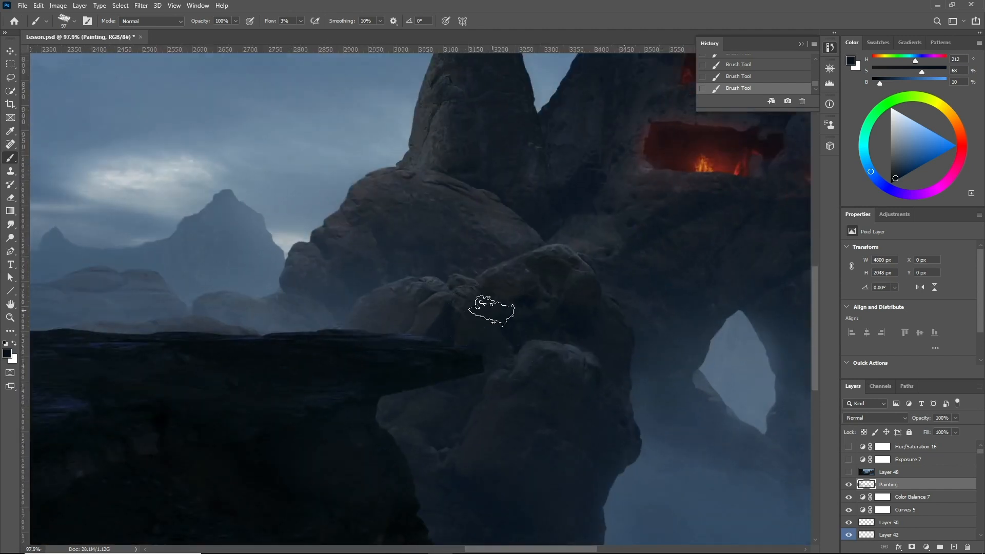
pyautogui.scroll(5, 431, 183)
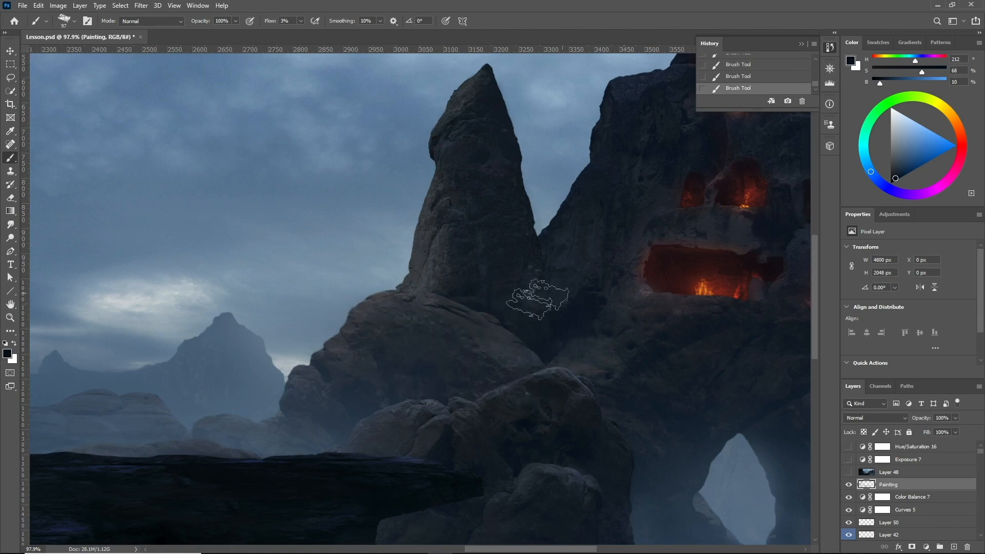
pyautogui.scroll(-3, 479, 295)
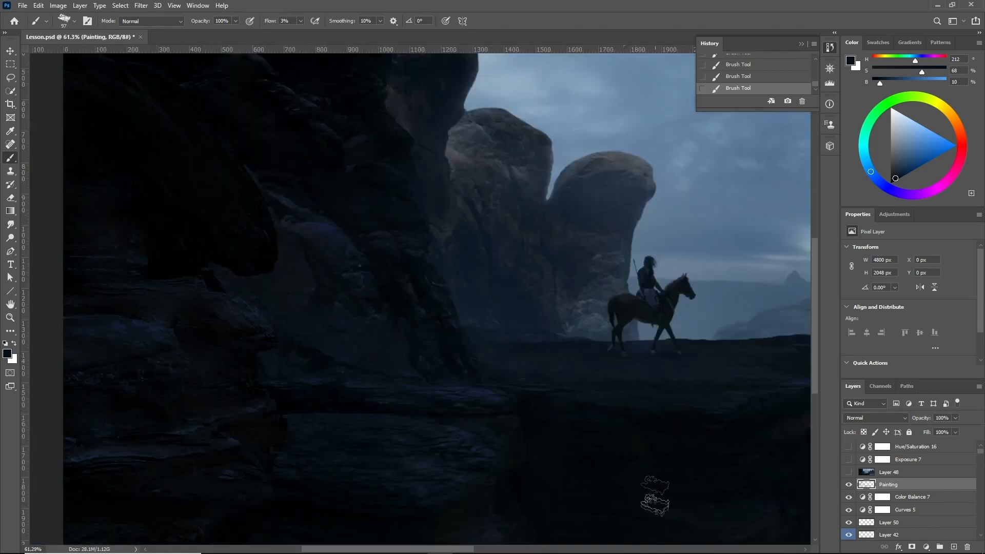
pyautogui.click(849, 484)
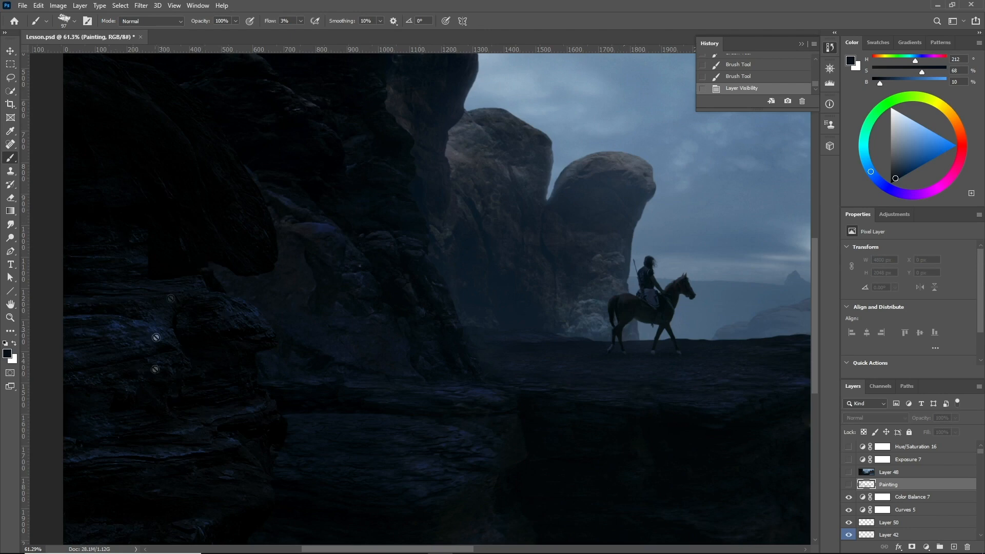
pyautogui.click(849, 484)
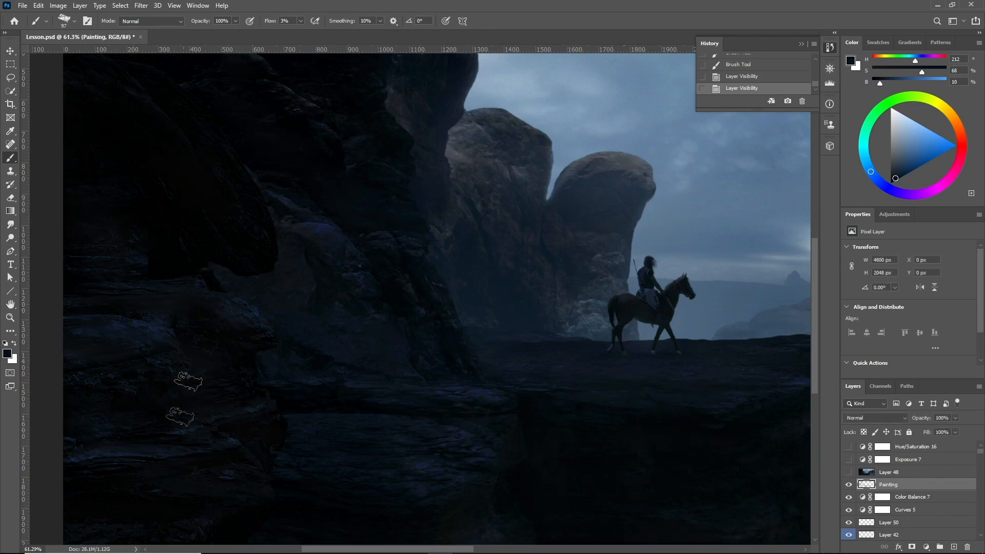
pyautogui.scroll(-1, 190, 391)
pyautogui.hotkey('ctrl', '0')
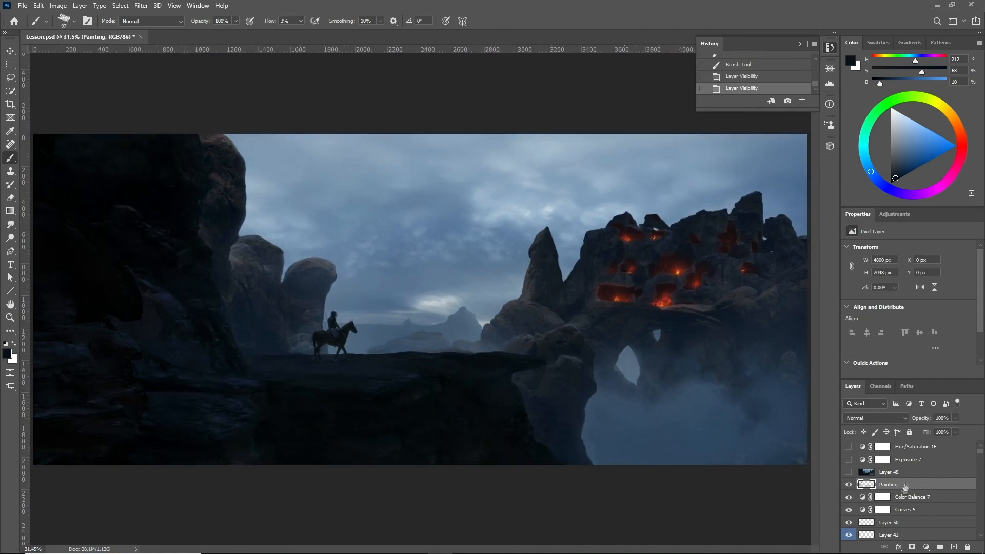
# Step: Create a new layer above Painting and fill it with black
pyautogui.hotkey('ctrl', 'shift', 'alt', 'n')
pyautogui.hotkey('shift', 'F5')
pyautogui.click(520, 242)
pyautogui.click(556, 242)
pyautogui.click(556, 244)
pyautogui.press('b')
# Step: Add 400% Gaussian monochromatic noise to the black layer
pyautogui.click(142, 6)
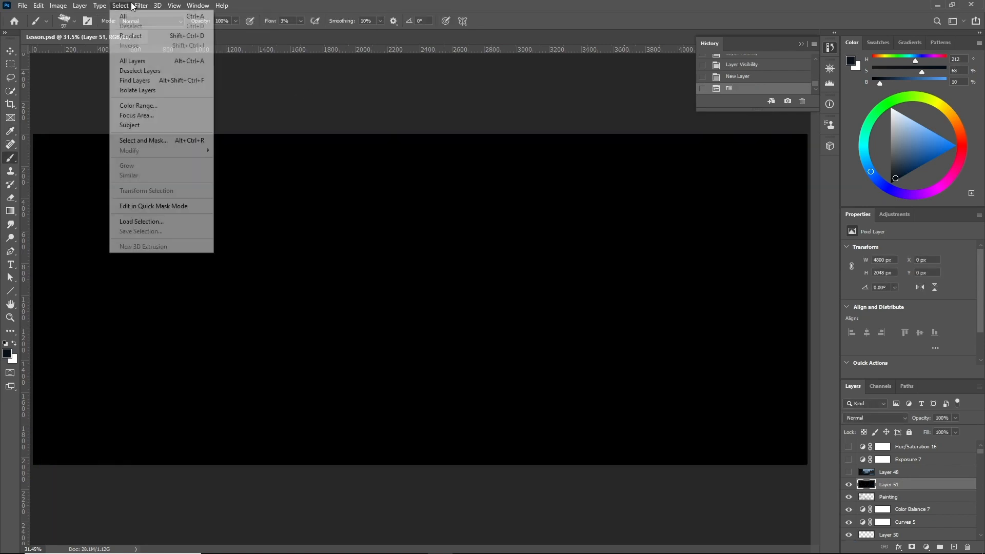
pyautogui.moveTo(226, 152)
pyautogui.click(287, 150)
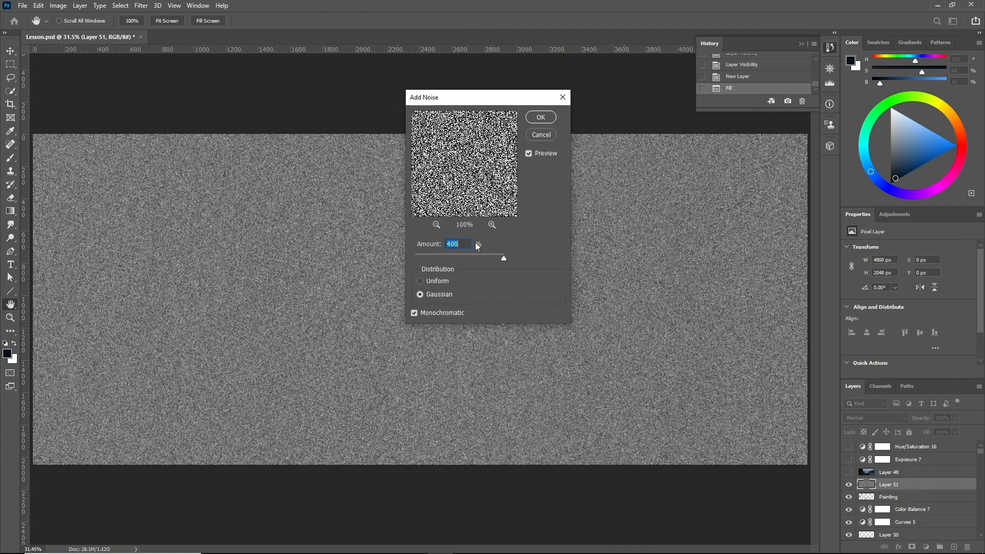
pyautogui.click(537, 119)
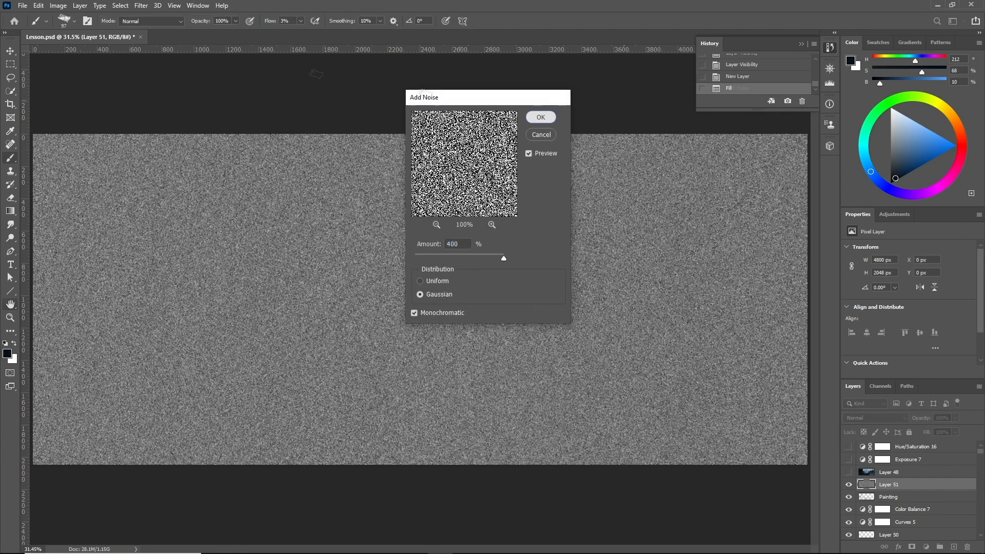
# Step: Soften the noise layer with the Blur filter followed by Blur More
pyautogui.click(142, 10)
pyautogui.moveTo(219, 123)
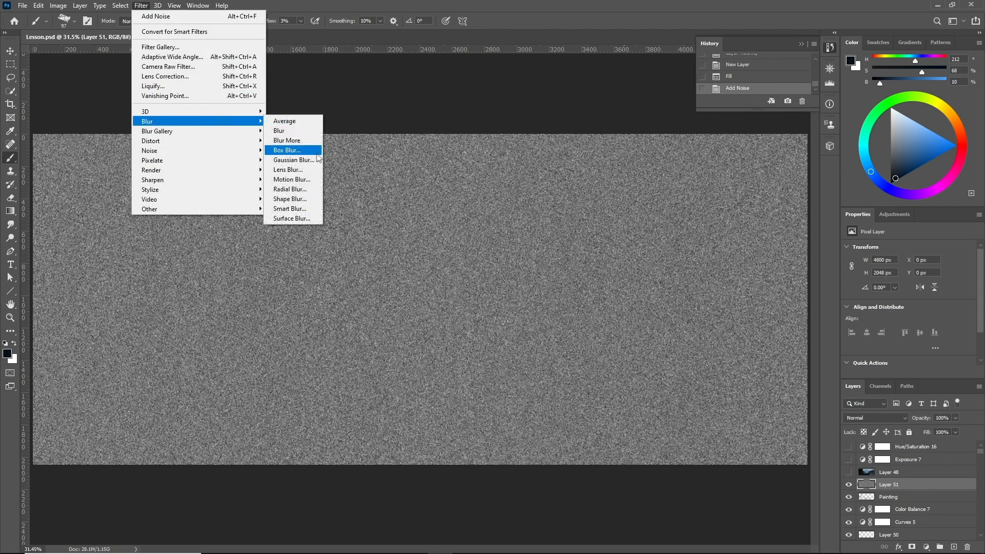
pyautogui.click(287, 131)
pyautogui.click(141, 6)
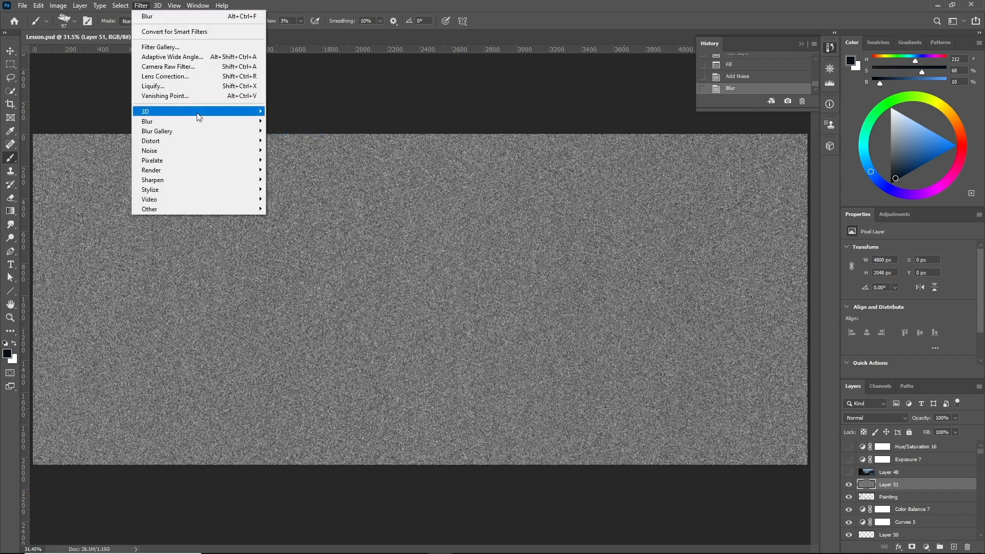
pyautogui.moveTo(215, 121)
pyautogui.click(287, 140)
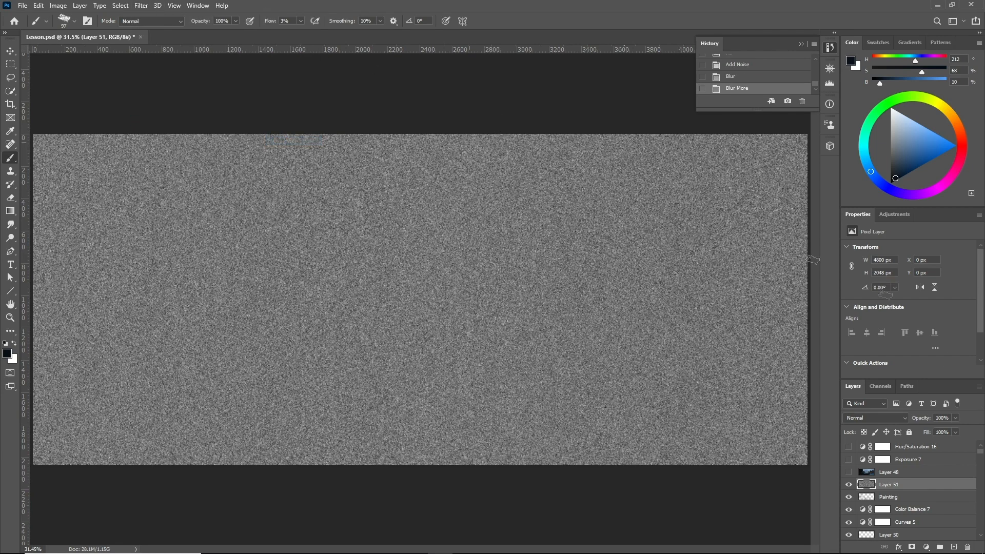
# Step: Set the noise layer's blend mode to Screen and its opacity to 5%
pyautogui.click(881, 418)
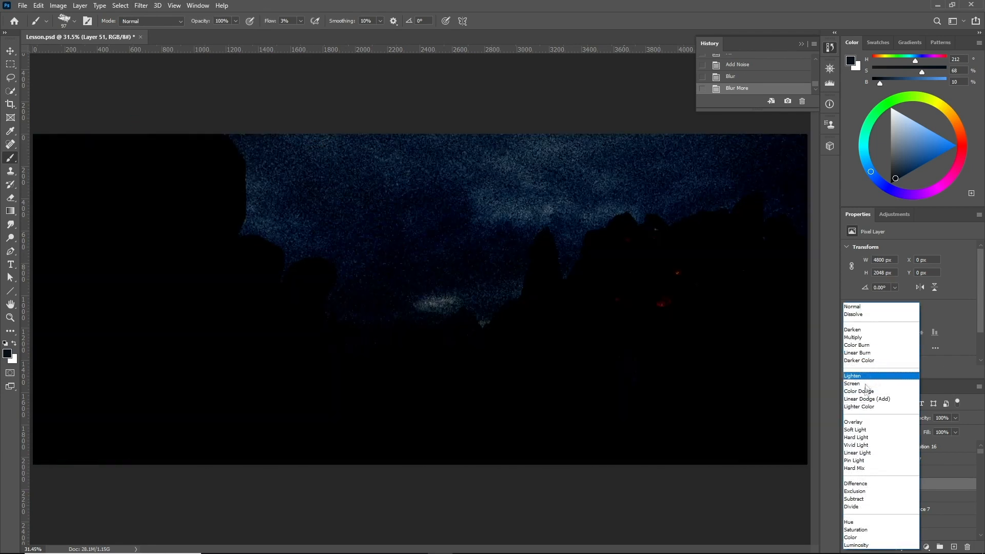
pyautogui.click(852, 384)
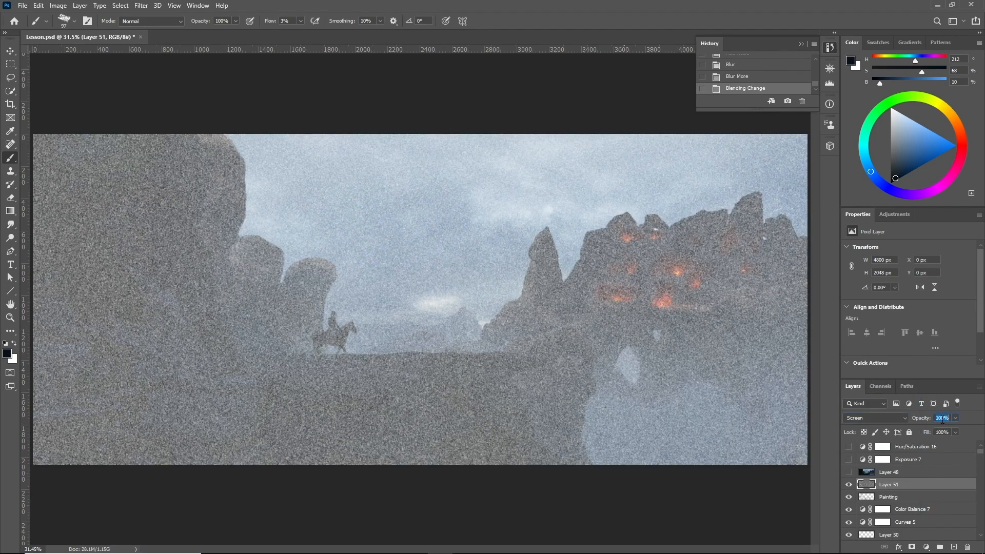
pyautogui.write('5')
# Step: Compare the painting with and without the grain layer, both up close on the dark ledge and in full view
pyautogui.click(10, 318)
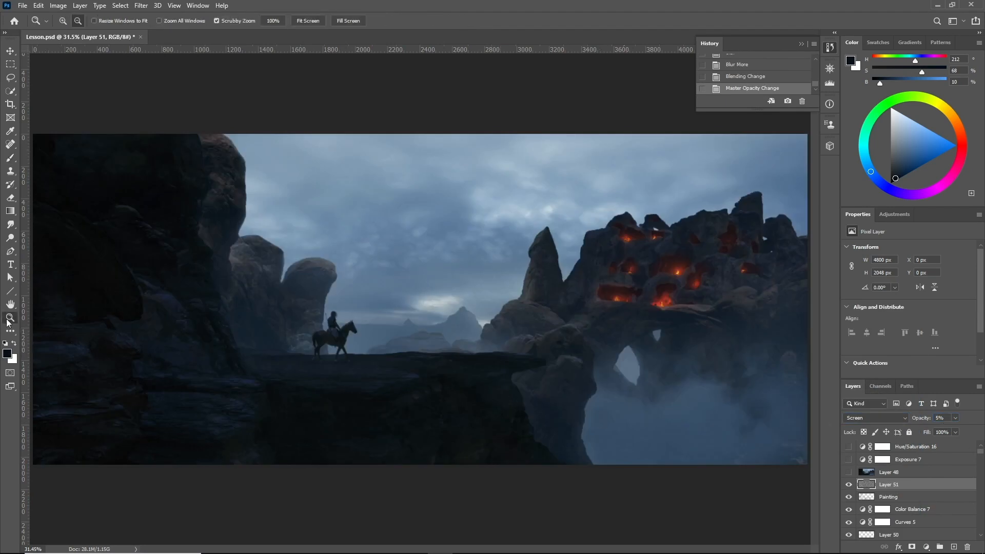
pyautogui.moveTo(262, 426); pyautogui.dragTo(310, 415)
pyautogui.moveTo(342, 372); pyautogui.dragTo(674, 447)
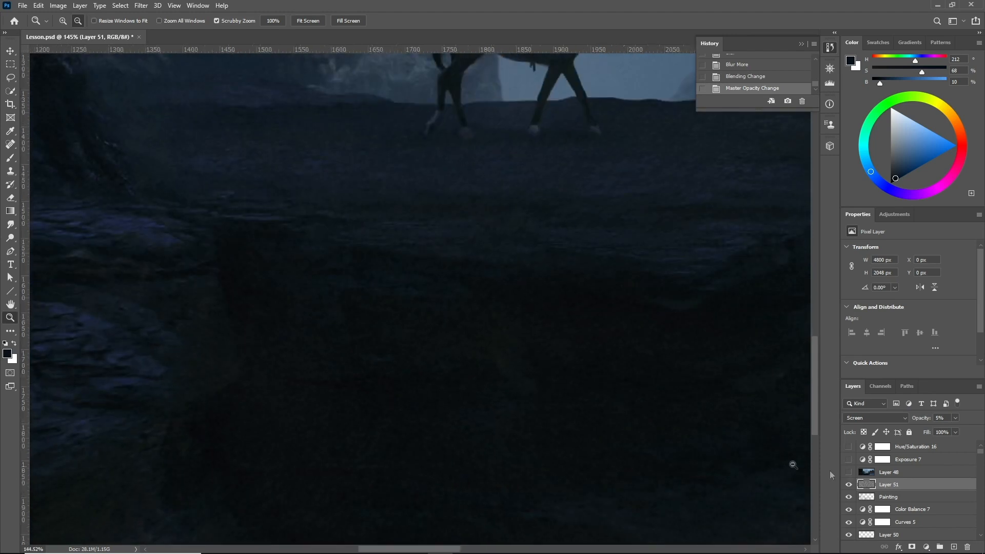
pyautogui.click(849, 484)
pyautogui.click(849, 484)
pyautogui.moveTo(457, 351); pyautogui.dragTo(373, 354)
pyautogui.moveTo(363, 390); pyautogui.dragTo(377, 386)
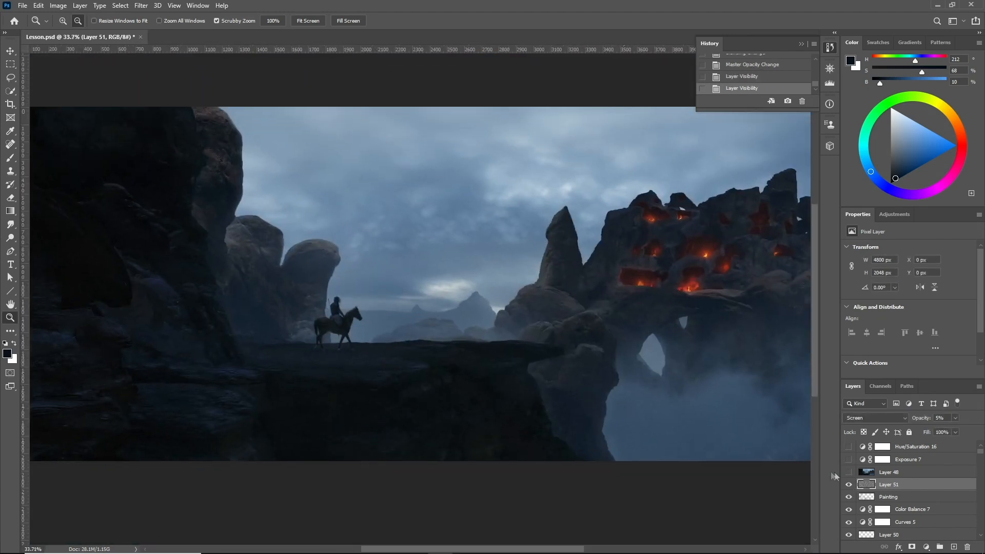
pyautogui.click(849, 484)
pyautogui.moveTo(498, 326); pyautogui.dragTo(536, 337)
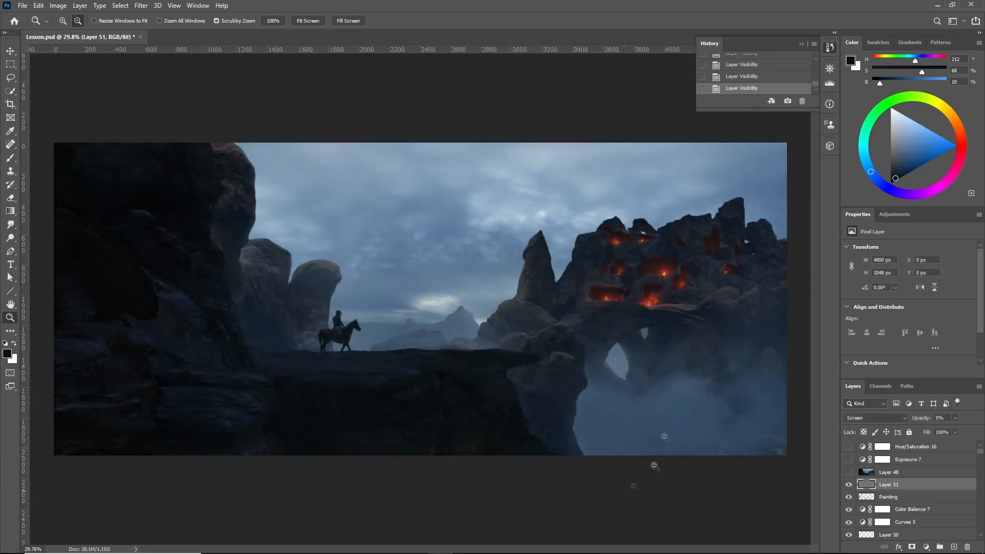
# Step: Examine the grain on the rock pillar beneath the ledge and check its effect on the whole composition
pyautogui.moveTo(632, 464); pyautogui.dragTo(656, 454)
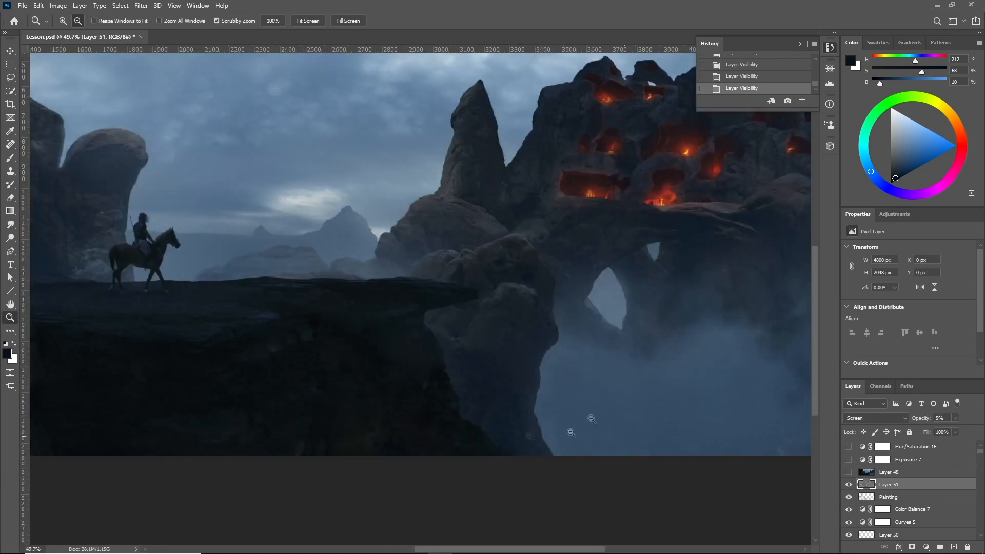
pyautogui.moveTo(523, 368); pyautogui.dragTo(584, 365)
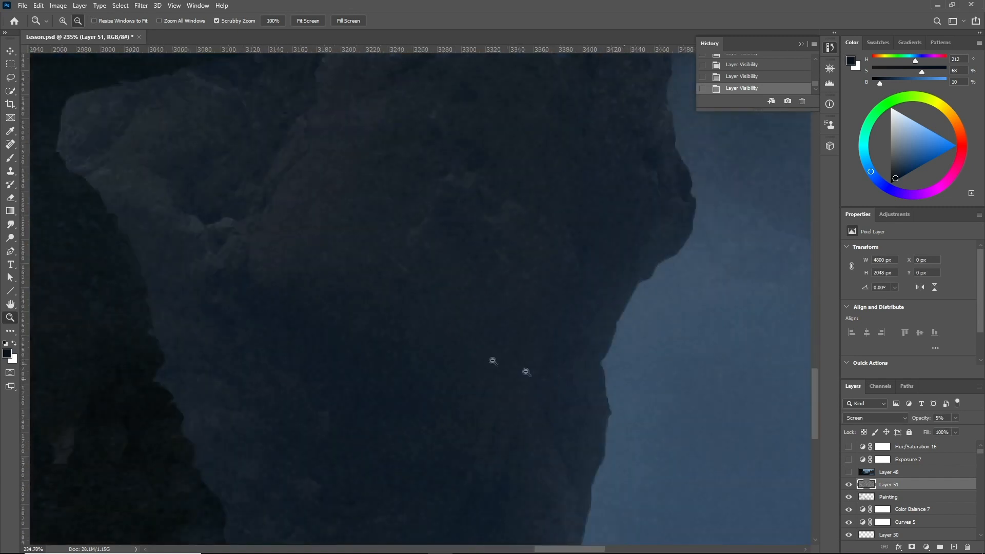
pyautogui.moveTo(513, 331); pyautogui.dragTo(432, 351)
pyautogui.moveTo(430, 286); pyautogui.dragTo(466, 315)
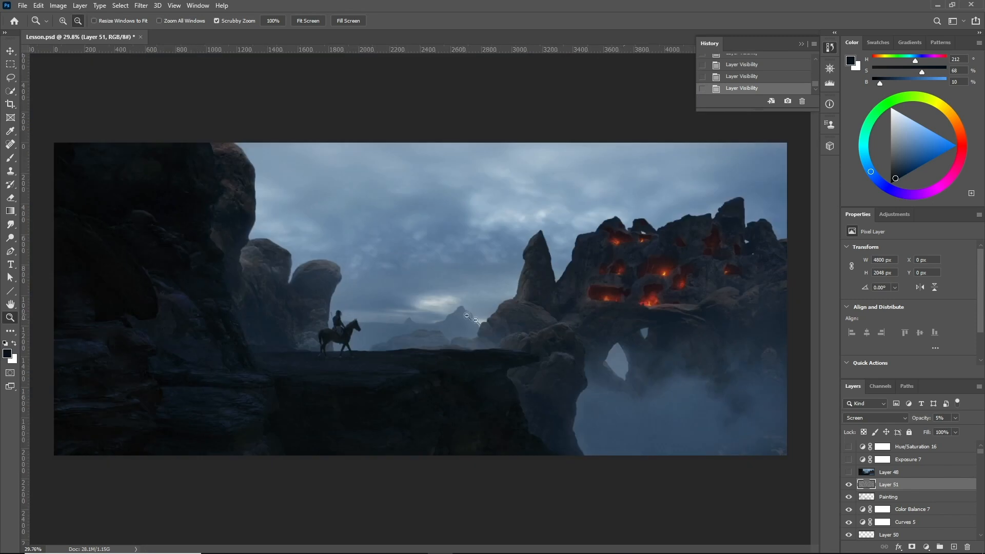
pyautogui.moveTo(514, 353); pyautogui.dragTo(445, 354)
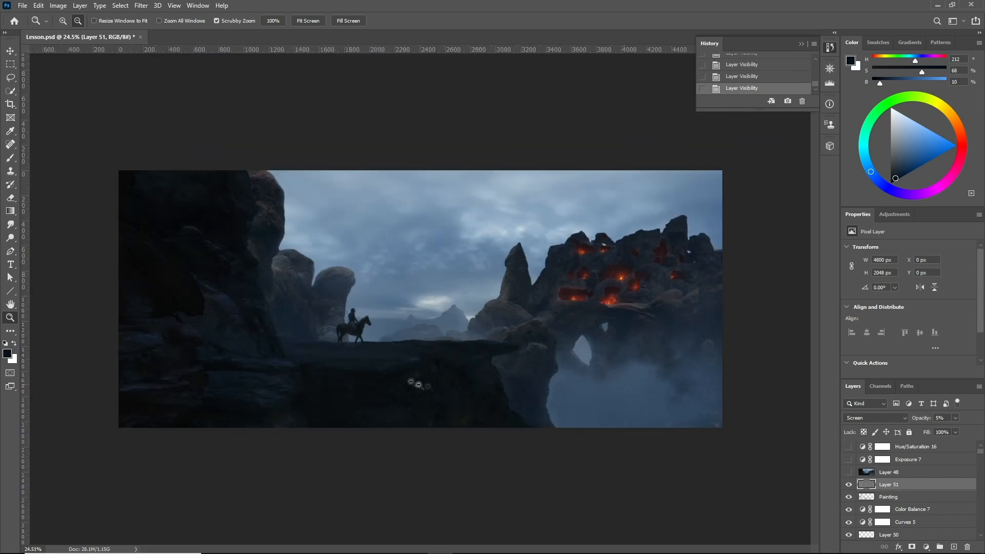
pyautogui.moveTo(407, 395); pyautogui.dragTo(447, 383)
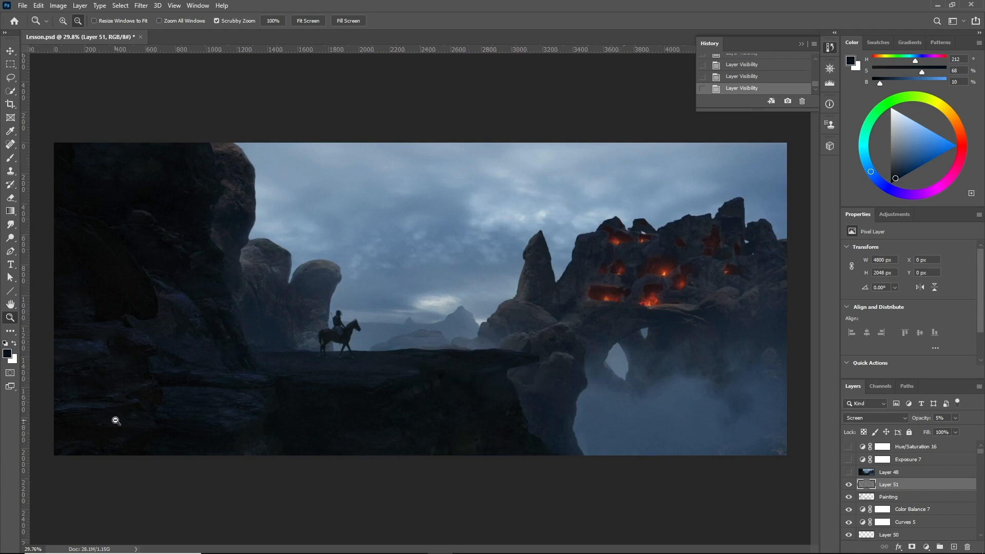
pyautogui.moveTo(117, 421); pyautogui.dragTo(141, 414)
pyautogui.moveTo(153, 373)
pyautogui.mouseDown()
pyautogui.moveTo(358, 352)
pyautogui.moveTo(286, 369)
pyautogui.moveTo(433, 338)
pyautogui.moveTo(252, 426)
pyautogui.moveTo(241, 283)
pyautogui.moveTo(437, 338)
pyautogui.mouseUp()
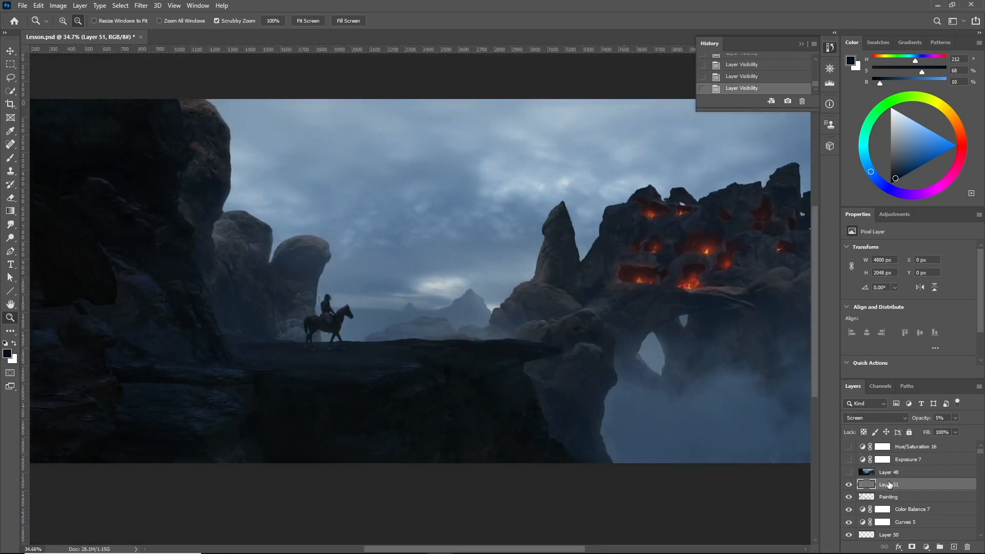
# Step: Stamp all visible layers into a new layer above the grain and apply Smart Sharpen to it
pyautogui.hotkey('ctrl', 'shift', 'alt', 'e')
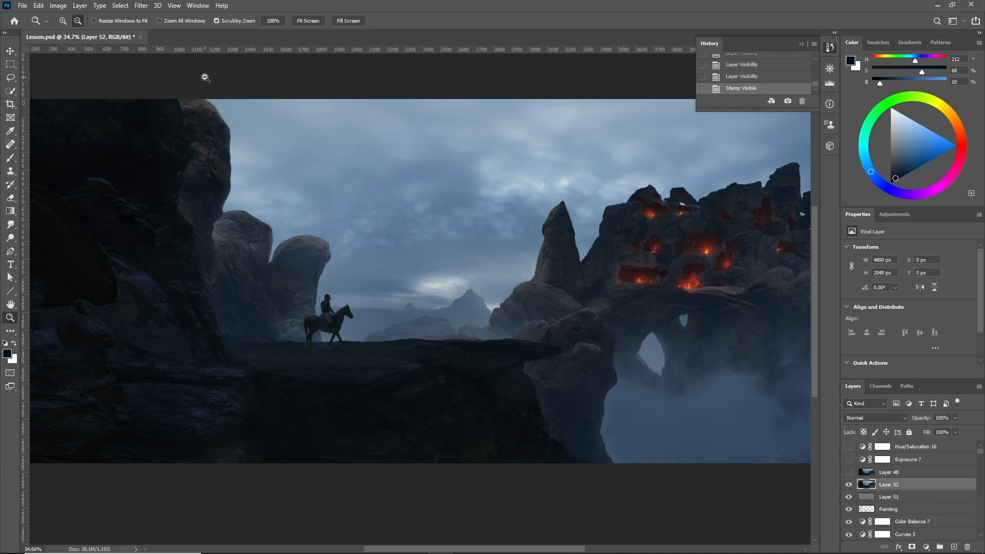
pyautogui.click(140, 5)
pyautogui.moveTo(241, 184)
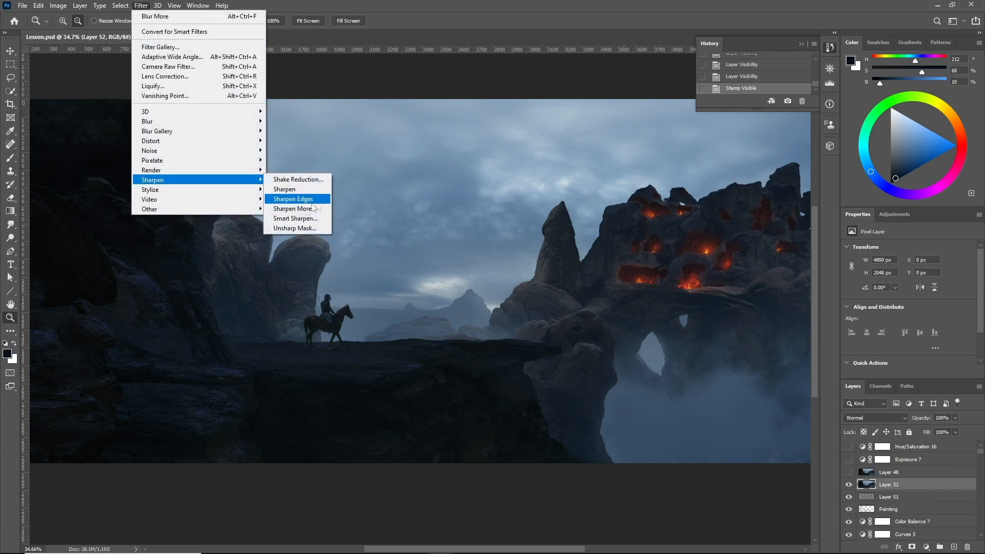
pyautogui.click(298, 219)
pyautogui.click(879, 239)
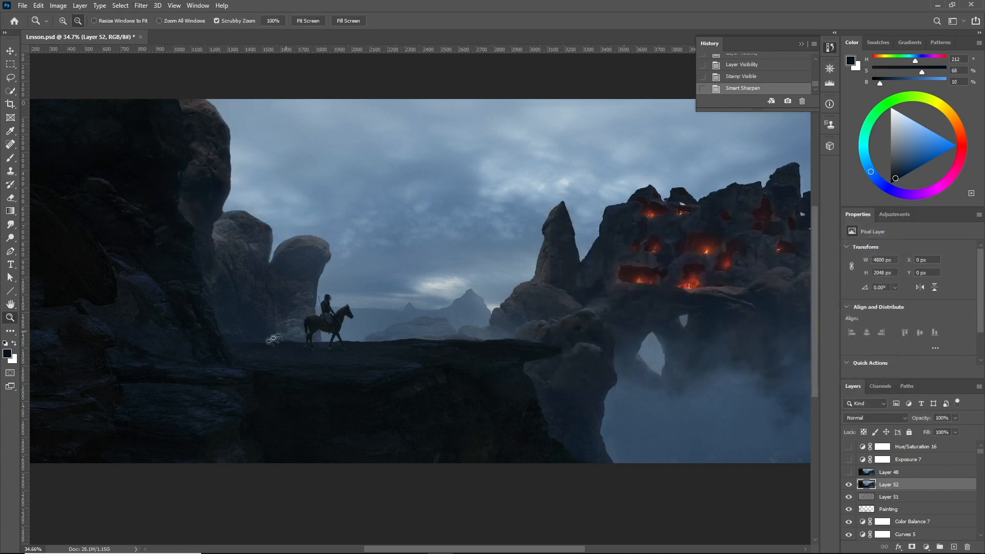
# Step: Select the Exposure 7 adjustment layer and make it visible
pyautogui.scroll(4, 77, 363)
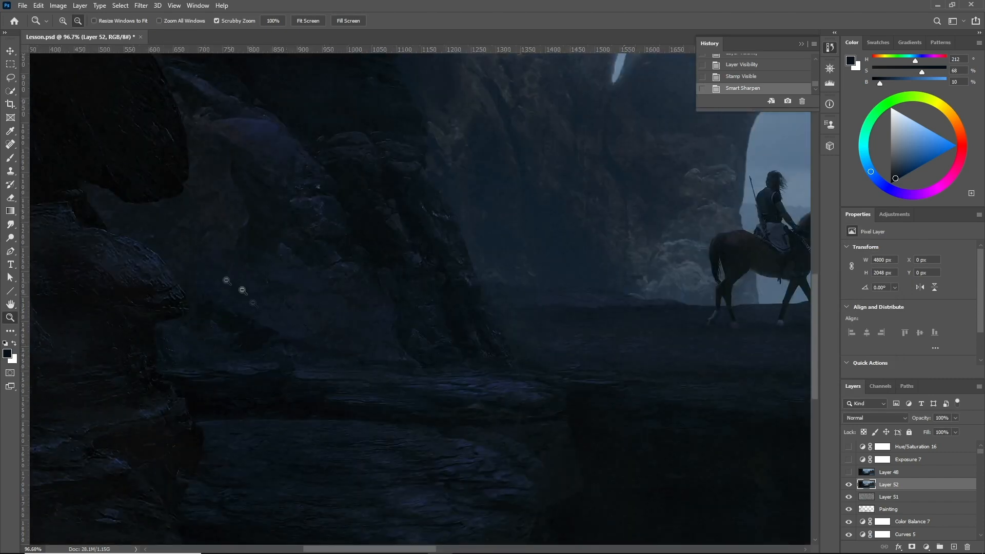
pyautogui.scroll(-1, 308, 385)
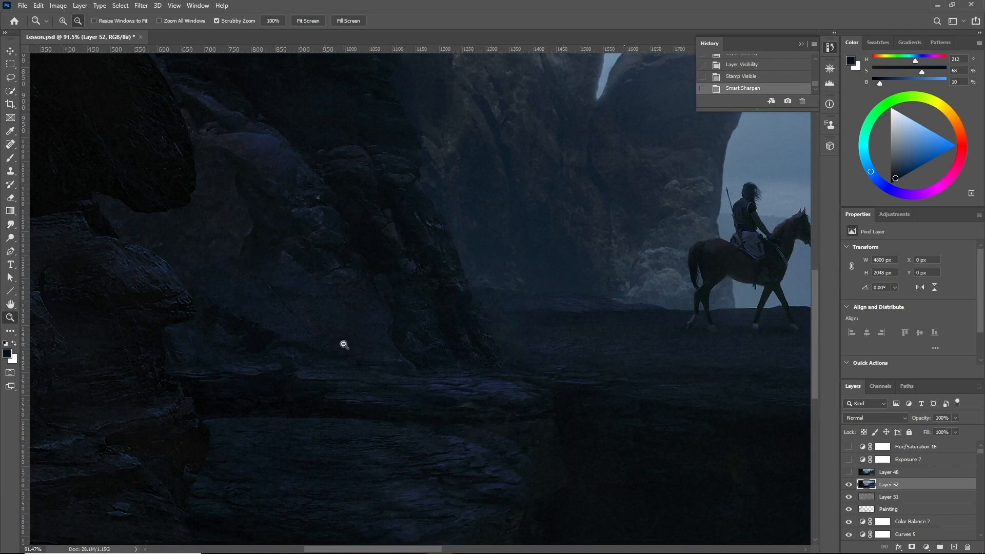
pyautogui.moveTo(344, 345); pyautogui.dragTo(286, 351)
pyautogui.moveTo(463, 359); pyautogui.dragTo(478, 358)
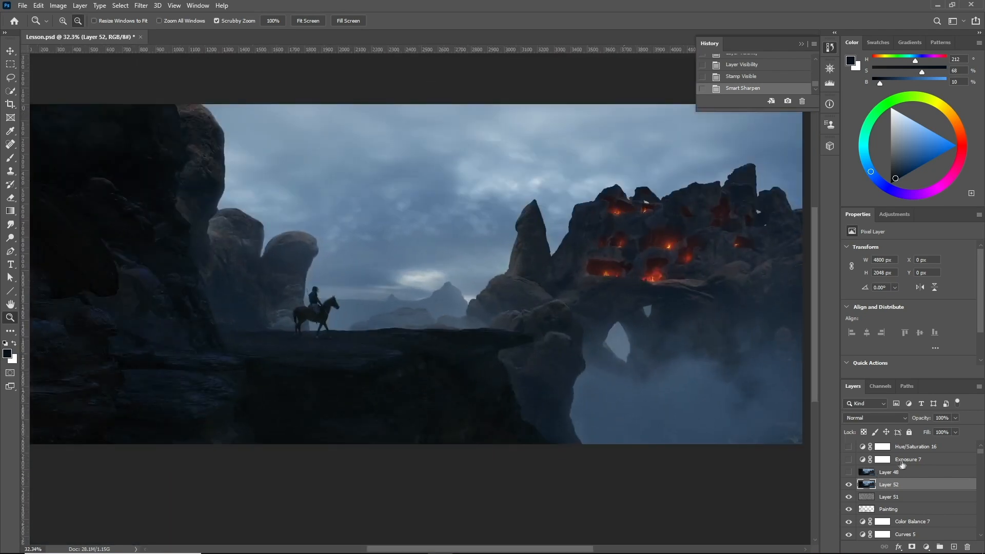
pyautogui.click(902, 463)
pyautogui.click(849, 460)
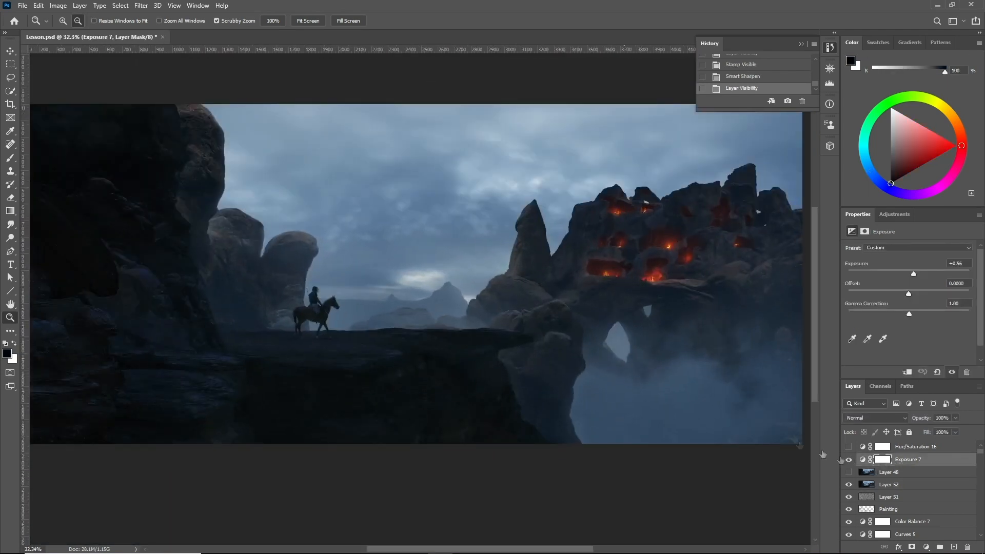
# Step: Collapse the History panel to leave the finished composition unobstructed
pyautogui.moveTo(336, 278); pyautogui.dragTo(310, 279)
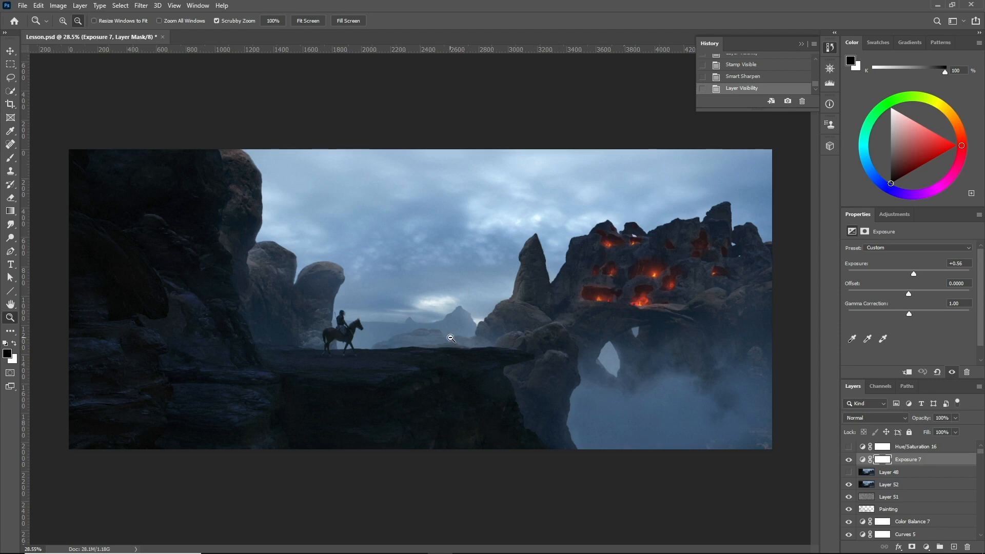
pyautogui.moveTo(430, 303)
pyautogui.mouseDown()
pyautogui.moveTo(408, 313)
pyautogui.moveTo(417, 309)
pyautogui.mouseUp()
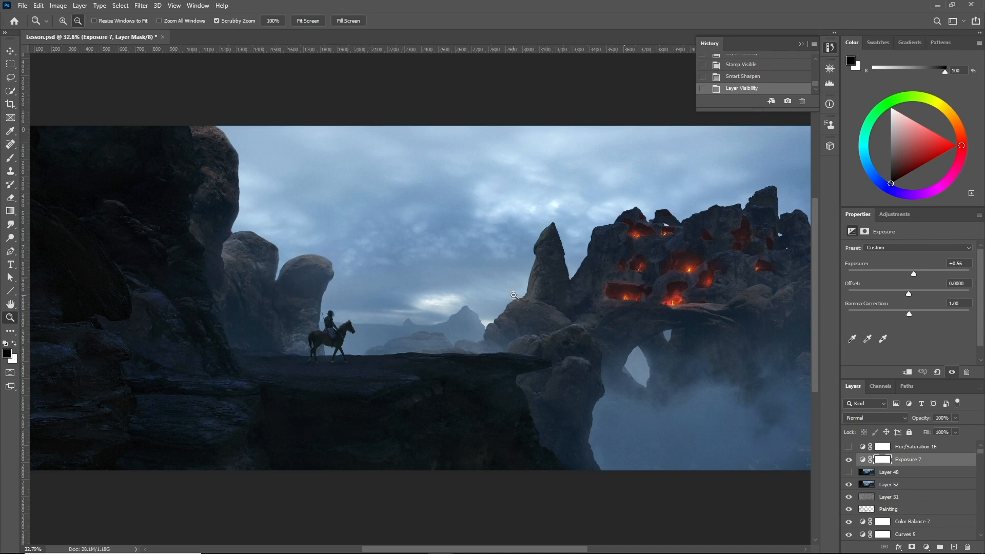
pyautogui.moveTo(566, 278); pyautogui.dragTo(490, 310)
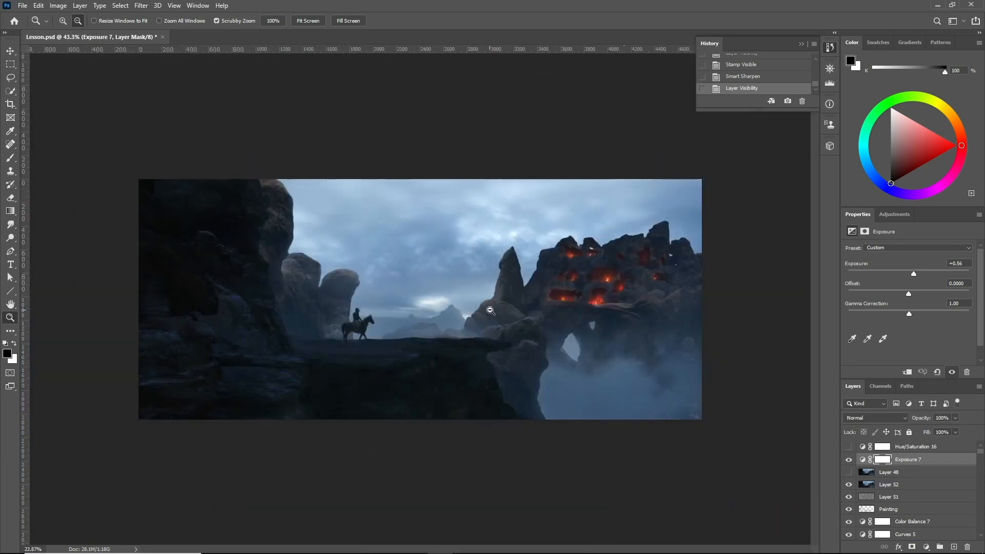
pyautogui.moveTo(435, 325)
pyautogui.mouseDown()
pyautogui.moveTo(472, 310)
pyautogui.moveTo(446, 319)
pyautogui.mouseUp()
pyautogui.moveTo(561, 332); pyautogui.dragTo(595, 334)
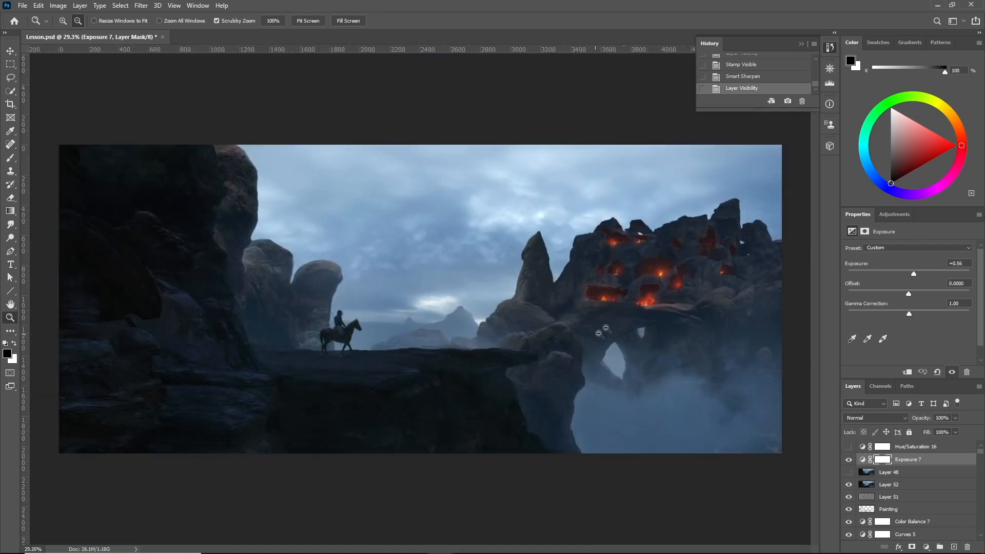
pyautogui.click(803, 44)
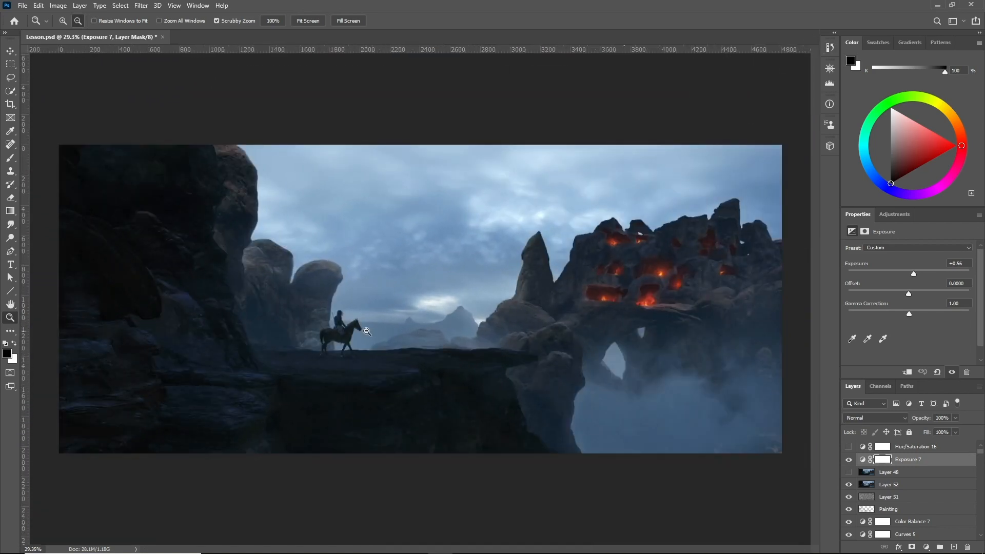